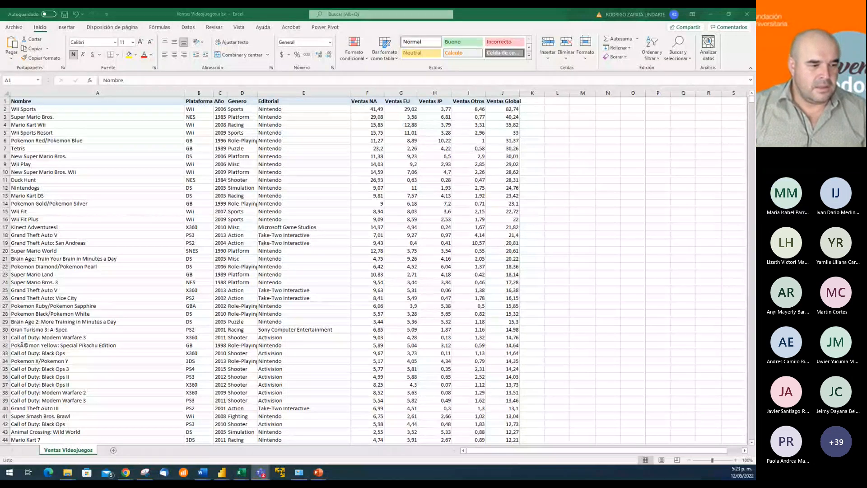
Switch to the PowerPoint presentation and read the objective, analysis categories and source file on the Proyecto 1 slide
{"action": "key", "text": "alt+Tab"}
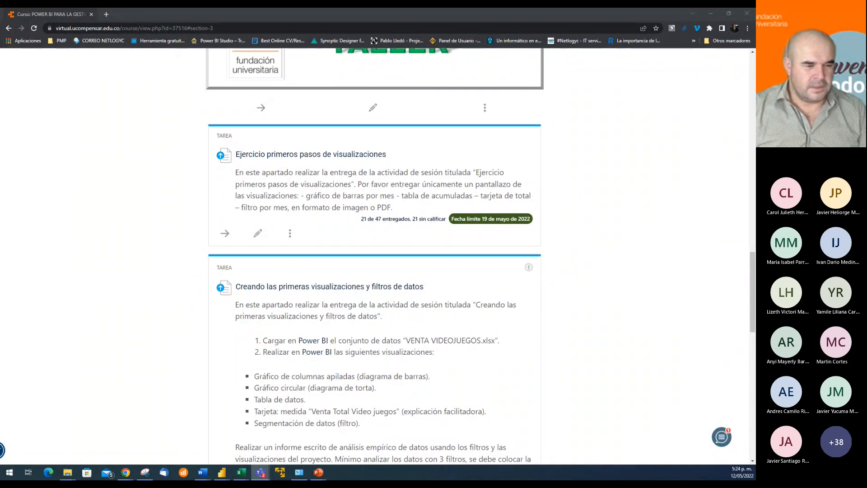
{"action": "left_click", "coordinate": [319, 472]}
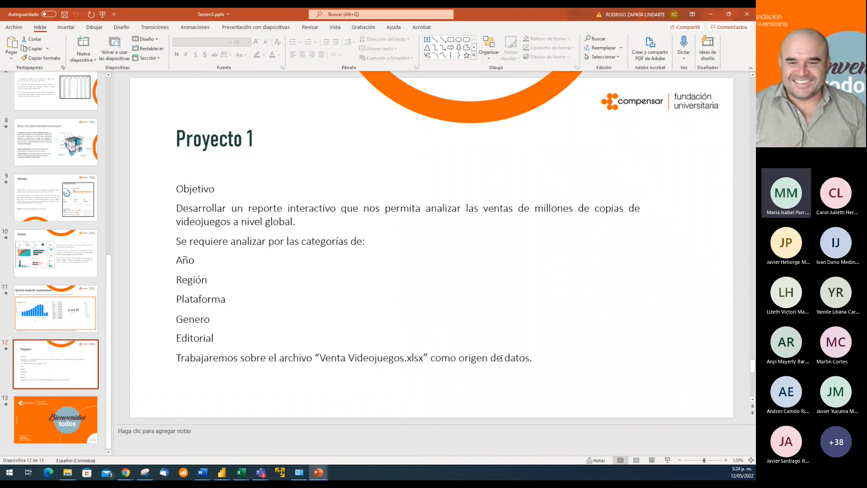
{"action": "left_click", "coordinate": [537, 359]}
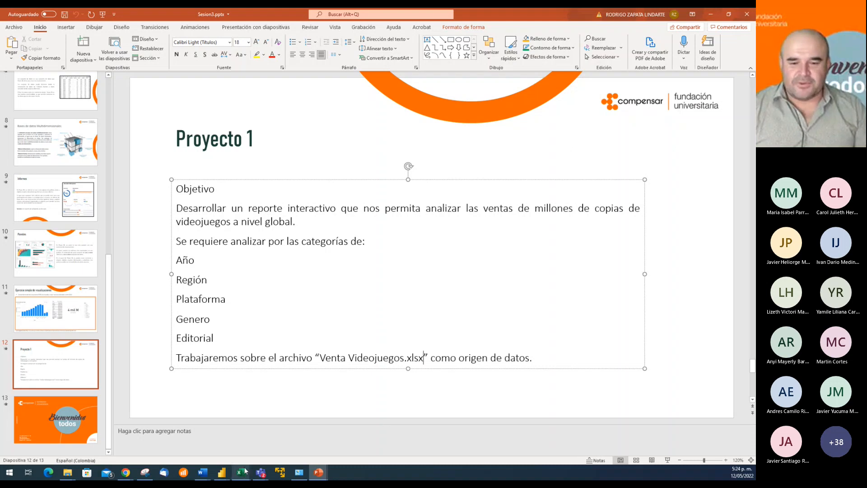
Switch to the Ventas Videojuegos.xlsx workbook in Excel and review the column headings across the header row
{"action": "mouse_move", "coordinate": [241, 472]}
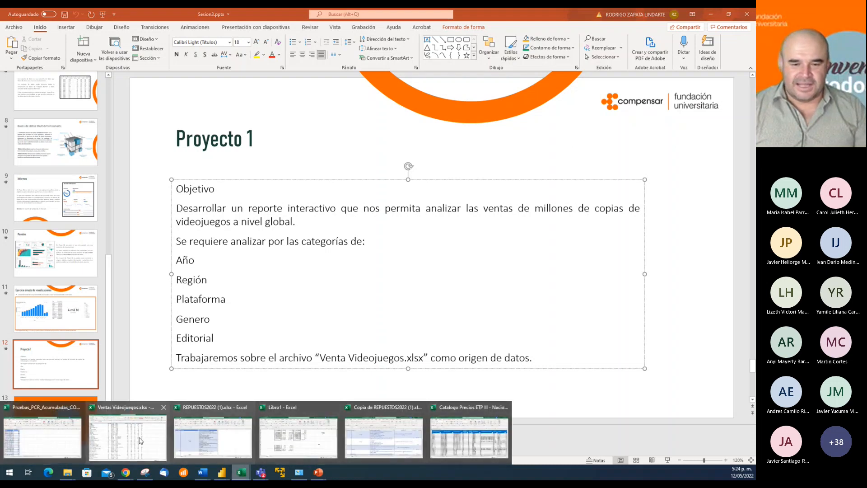
{"action": "left_click", "coordinate": [111, 436]}
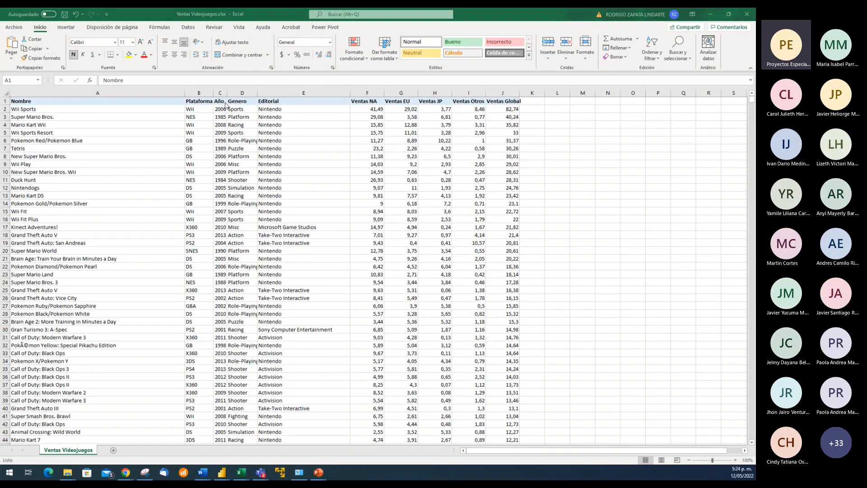
{"action": "left_click", "coordinate": [203, 103]}
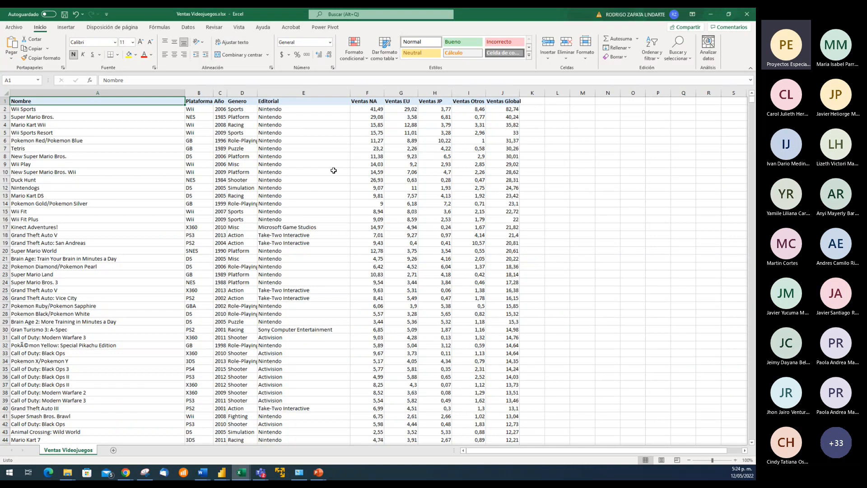
{"action": "key", "text": "Right"}
{"action": "key", "text": "Right"}
{"action": "key", "text": "Right"}
{"action": "key", "text": "Right"}
{"action": "key", "text": "Right"}
{"action": "key", "text": "Right"}
{"action": "key", "text": "Right"}
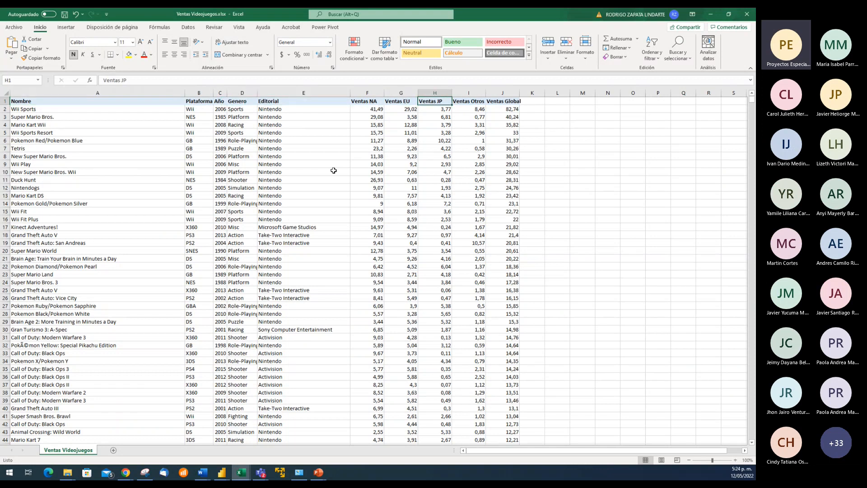
{"action": "key", "text": "Left"}
{"action": "key", "text": "Left"}
{"action": "key", "text": "Left"}
{"action": "key", "text": "Left"}
{"action": "key", "text": "Left"}
{"action": "key", "text": "Left"}
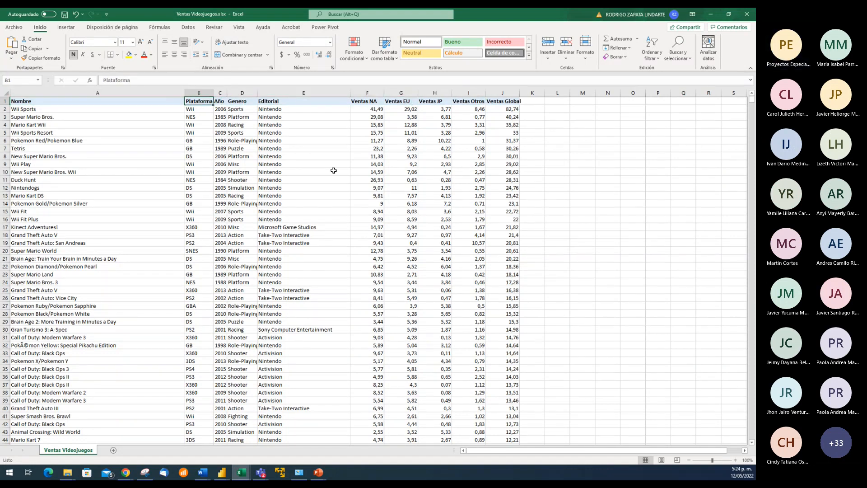
{"action": "key", "text": "Right"}
{"action": "key", "text": "Right"}
{"action": "key", "text": "Right"}
{"action": "key", "text": "Right"}
{"action": "key", "text": "Right"}
{"action": "key", "text": "Right"}
{"action": "key", "text": "Right"}
{"action": "key", "text": "Right"}
{"action": "key", "text": "Right"}
{"action": "key", "text": "Left"}
{"action": "key", "text": "Left"}
{"action": "key", "text": "Left"}
{"action": "key", "text": "Left"}
{"action": "key", "text": "Left"}
{"action": "key", "text": "Left"}
{"action": "key", "text": "Left"}
{"action": "key", "text": "Left"}
{"action": "key", "text": "Left"}
{"action": "key", "text": "Left"}
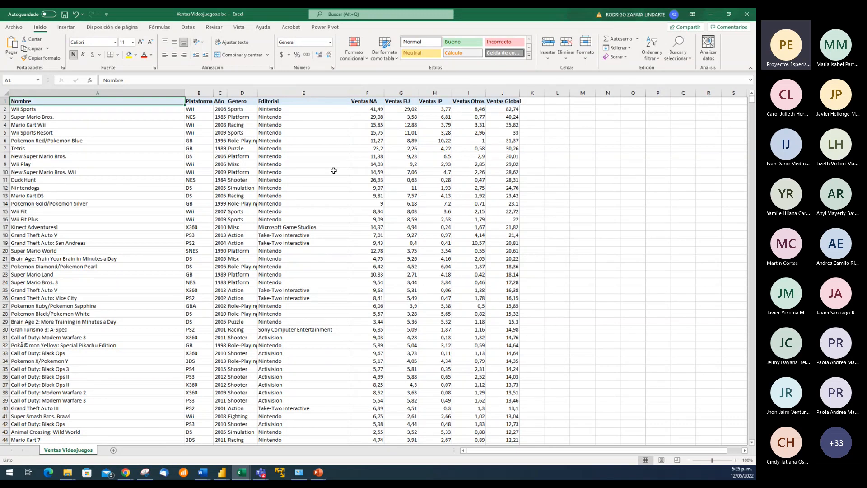
Check how far the data extends down the Nombre column, and review the header row from Nombre to the sales columns
{"action": "key", "text": "ctrl+Down"}
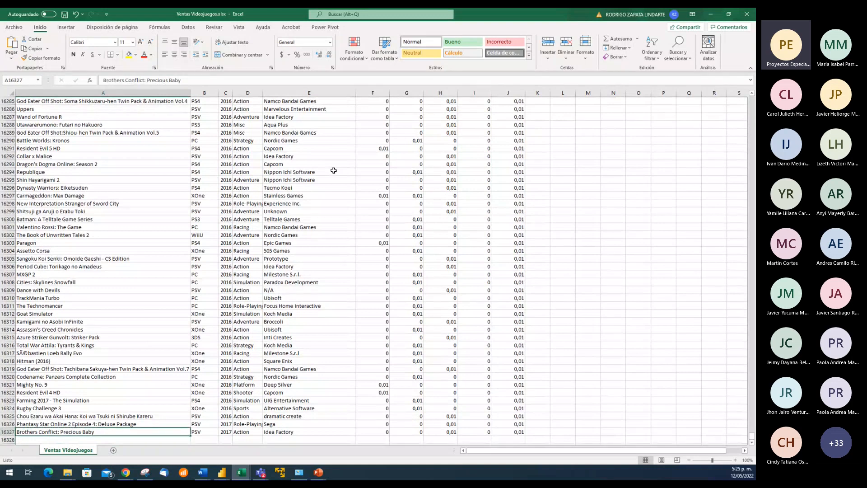
{"action": "key", "text": "ctrl+Up"}
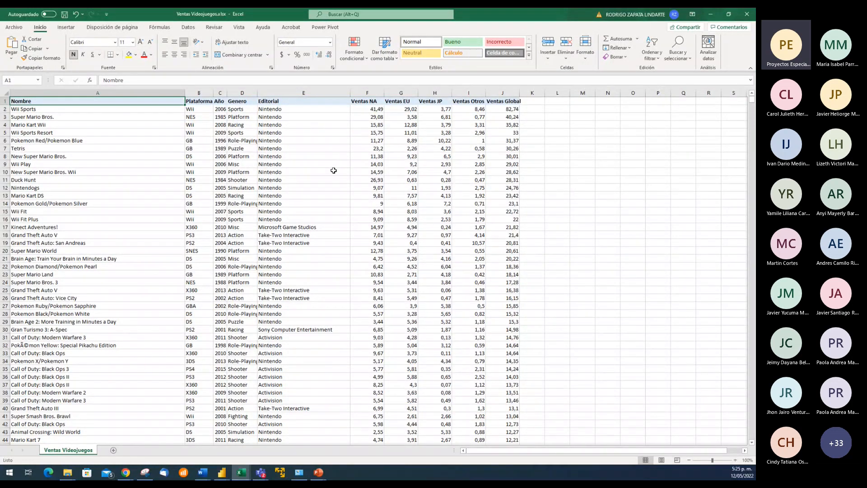
{"action": "key", "text": "Right"}
{"action": "key", "text": "Right"}
{"action": "key", "text": "Right"}
{"action": "key", "text": "Right"}
{"action": "key", "text": "Right"}
{"action": "key", "text": "Right"}
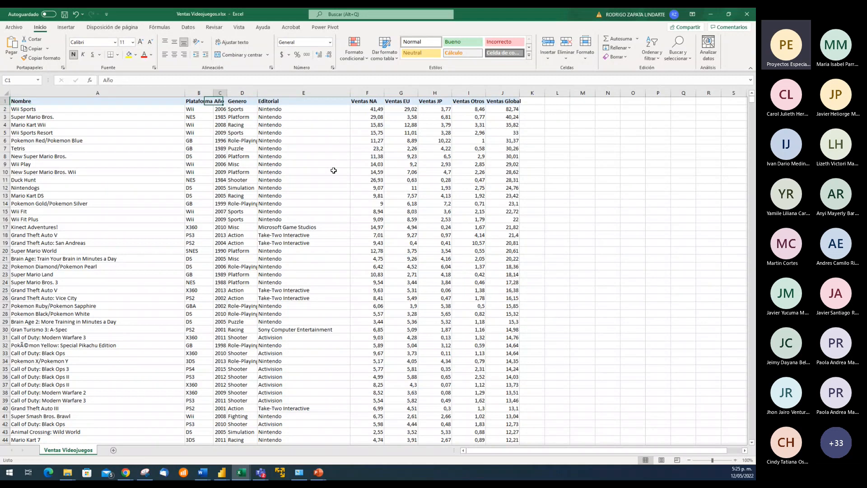
{"action": "key", "text": "Right"}
{"action": "key", "text": "Right"}
{"action": "key", "text": "Right"}
{"action": "key", "text": "Left"}
{"action": "key", "text": "Left"}
{"action": "key", "text": "Left"}
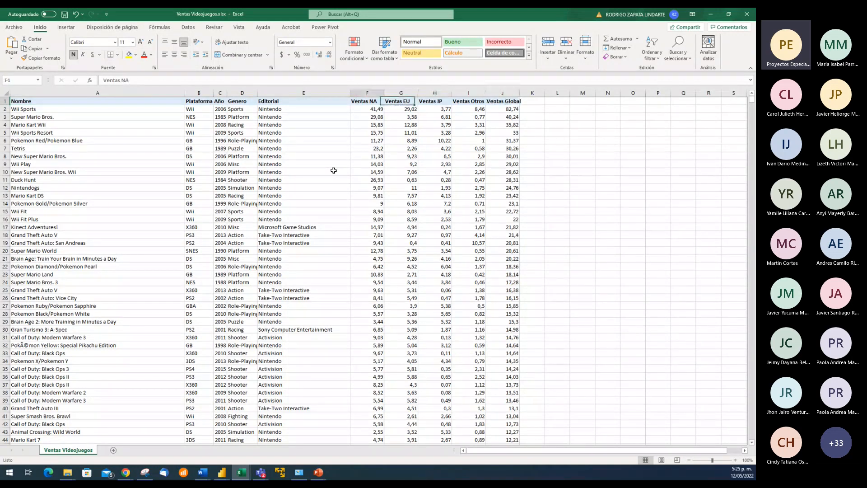
{"action": "key", "text": "Home"}
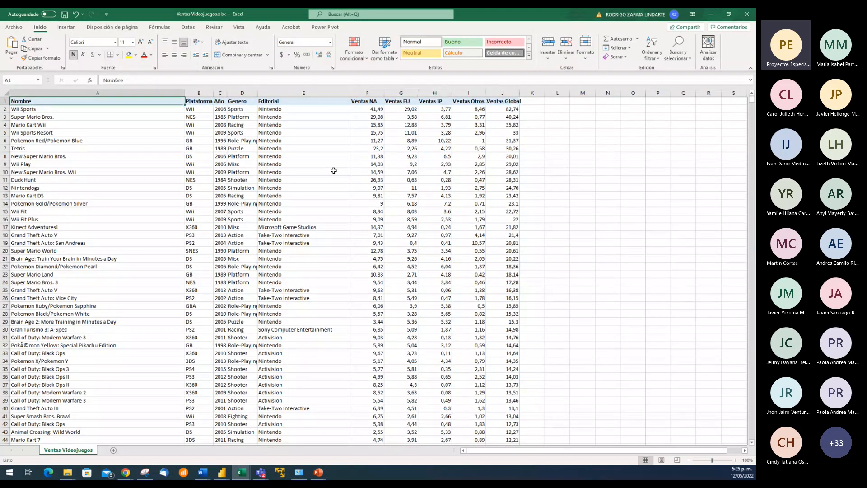
Examine the game titles in the Nombre column down to row 32 and return to its heading
{"action": "key", "text": "Down"}
{"action": "key", "text": "Down"}
{"action": "key", "text": "Up"}
{"action": "key", "text": "Up"}
{"action": "key", "text": "Down"}
{"action": "key", "text": "Down"}
{"action": "key", "text": "Down"}
{"action": "key", "text": "Down"}
{"action": "key", "text": "Down"}
{"action": "key", "text": "Down"}
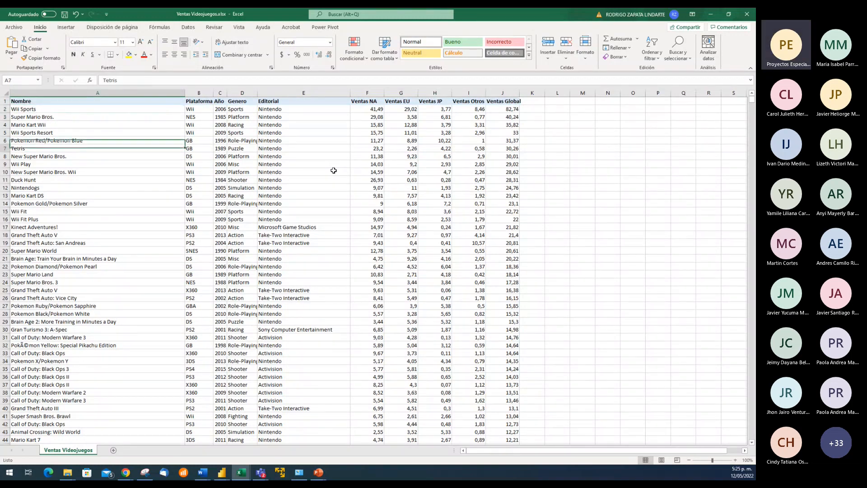
{"action": "key", "text": "Down"}
{"action": "key", "text": "Down"}
{"action": "key", "text": "Down"}
{"action": "key", "text": "Down"}
{"action": "key", "text": "Down"}
{"action": "key", "text": "Down"}
{"action": "key", "text": "Down"}
{"action": "key", "text": "Down"}
{"action": "key", "text": "Down"}
{"action": "key", "text": "Down"}
{"action": "key", "text": "Down"}
{"action": "key", "text": "Down"}
{"action": "key", "text": "Down"}
{"action": "key", "text": "Down"}
{"action": "key", "text": "Down"}
{"action": "key", "text": "Down"}
{"action": "key", "text": "Down"}
{"action": "key", "text": "Down"}
{"action": "key", "text": "Down"}
{"action": "key", "text": "Down"}
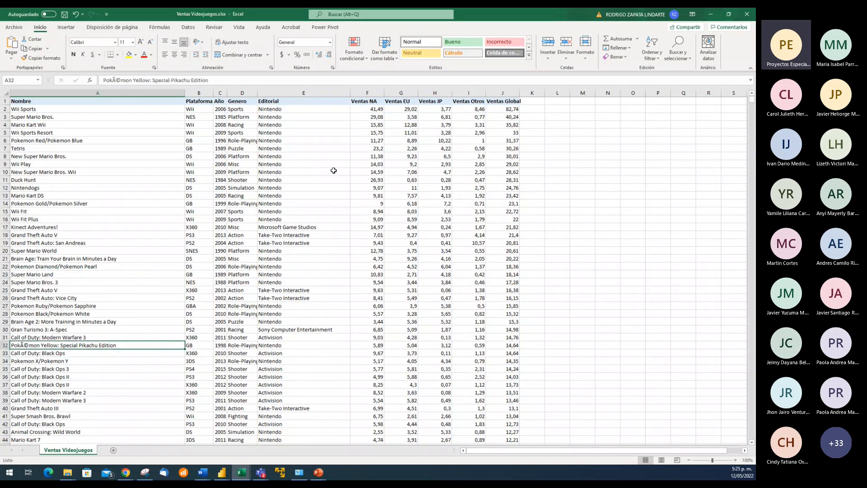
{"action": "key", "text": "Up"}
{"action": "key", "text": "Up"}
{"action": "key", "text": "Up"}
{"action": "key", "text": "Up"}
{"action": "key", "text": "Up"}
{"action": "key", "text": "Up"}
{"action": "key", "text": "Up"}
{"action": "key", "text": "Up"}
{"action": "key", "text": "Up"}
{"action": "key", "text": "Up"}
{"action": "key", "text": "Up"}
{"action": "key", "text": "Up"}
{"action": "key", "text": "Up"}
{"action": "key", "text": "Up"}
{"action": "key", "text": "Up"}
{"action": "key", "text": "Up"}
{"action": "key", "text": "Up"}
{"action": "key", "text": "Up"}
{"action": "key", "text": "Up"}
{"action": "key", "text": "Up"}
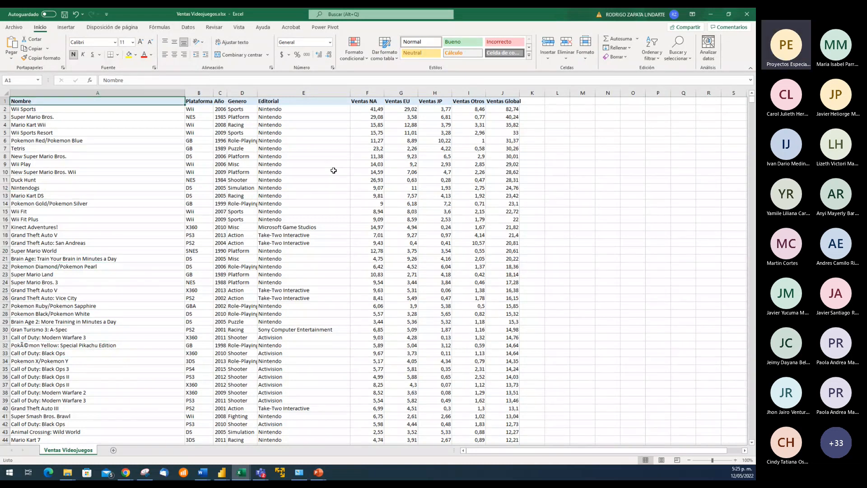
{"action": "key", "text": "Up"}
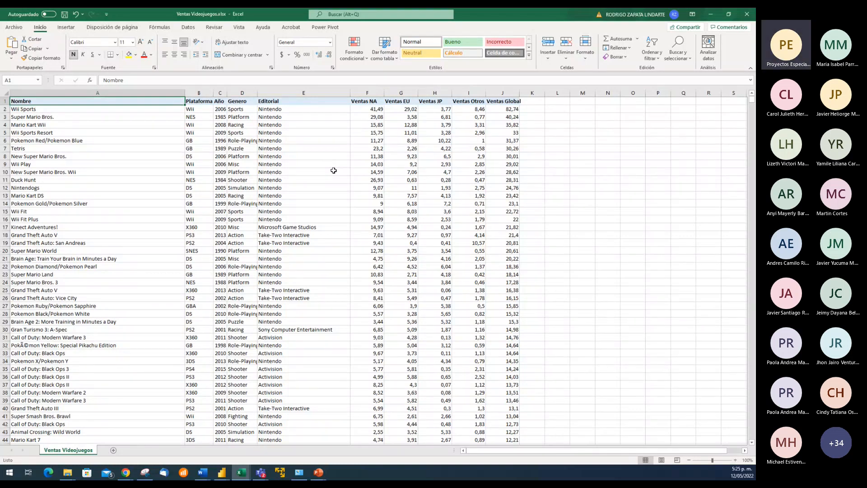
Compare the Nombre, Plataforma and Año headings with the first values in each column
{"action": "key", "text": "Right"}
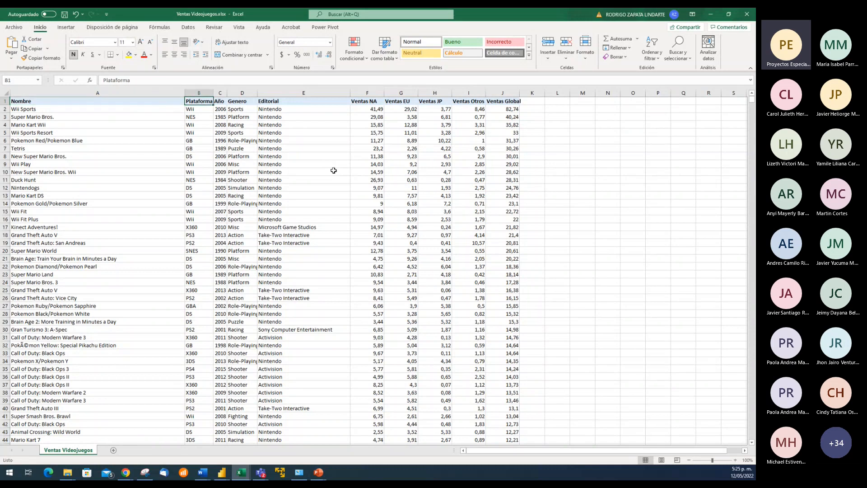
{"action": "key", "text": "Left"}
{"action": "key", "text": "Down"}
{"action": "key", "text": "Down"}
{"action": "key", "text": "Up"}
{"action": "key", "text": "Up"}
{"action": "key", "text": "Right"}
{"action": "key", "text": "Down"}
{"action": "key", "text": "Left"}
{"action": "key", "text": "Up"}
{"action": "key", "text": "Right"}
{"action": "key", "text": "Down"}
{"action": "key", "text": "Right"}
{"action": "key", "text": "Up"}
{"action": "key", "text": "Down"}
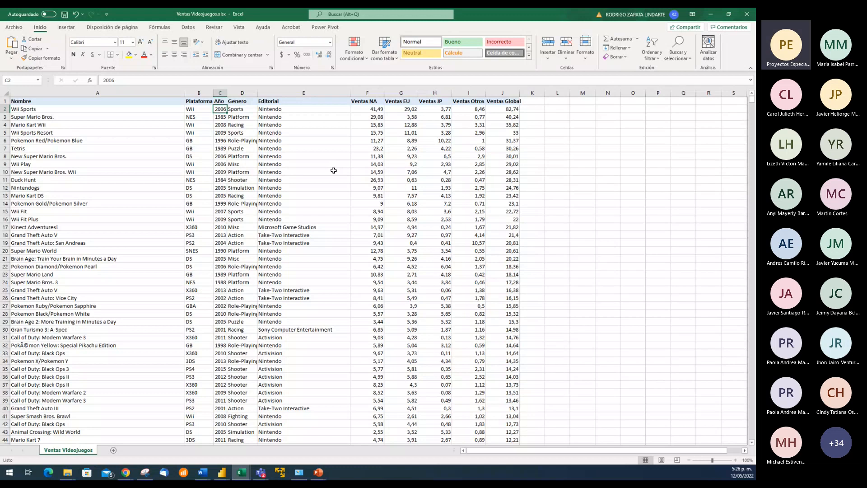
Examine the kinds of game genres listed in the first rows of the Genero column
{"action": "key", "text": "Right"}
{"action": "key", "text": "Up"}
{"action": "key", "text": "Down"}
{"action": "key", "text": "Down"}
{"action": "key", "text": "Down"}
{"action": "key", "text": "Down"}
{"action": "key", "text": "Down"}
{"action": "key", "text": "Down"}
{"action": "key", "text": "Down"}
{"action": "key", "text": "Down"}
{"action": "key", "text": "Down"}
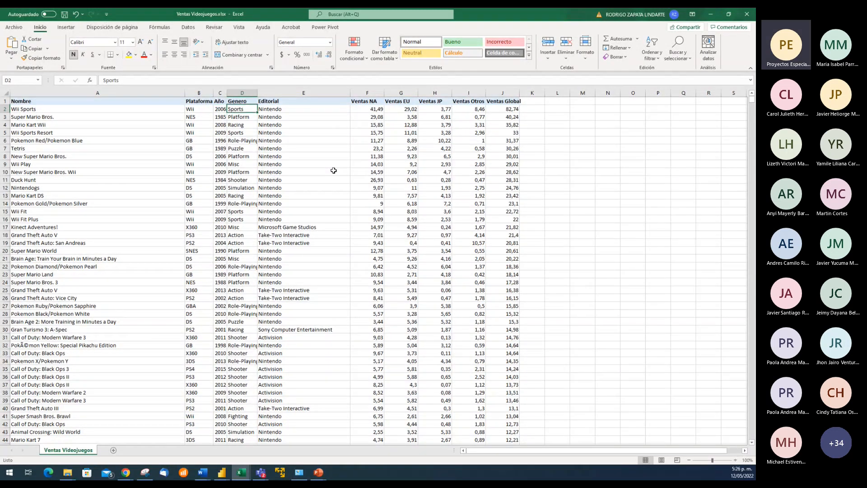
{"action": "key", "text": "Up"}
{"action": "key", "text": "Up"}
{"action": "key", "text": "Up"}
{"action": "key", "text": "Up"}
{"action": "key", "text": "Up"}
{"action": "key", "text": "Up"}
{"action": "key", "text": "Up"}
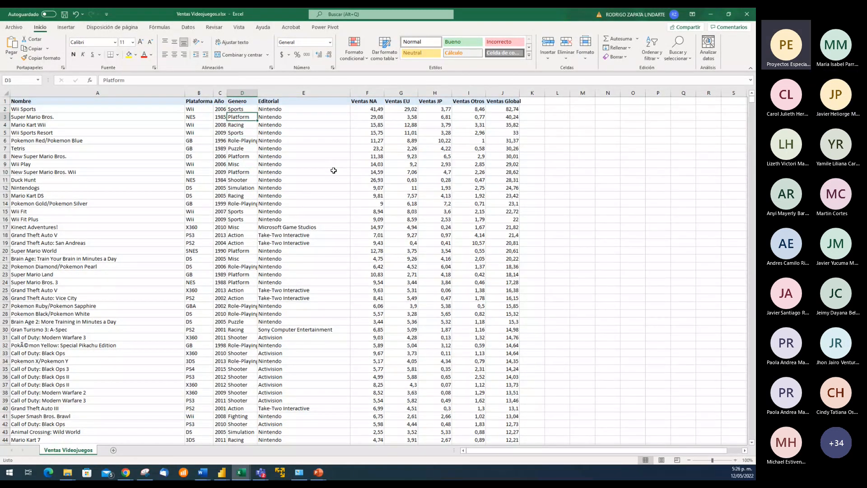
{"action": "key", "text": "Up"}
{"action": "key", "text": "Down"}
{"action": "key", "text": "Down"}
{"action": "key", "text": "Down"}
{"action": "key", "text": "Down"}
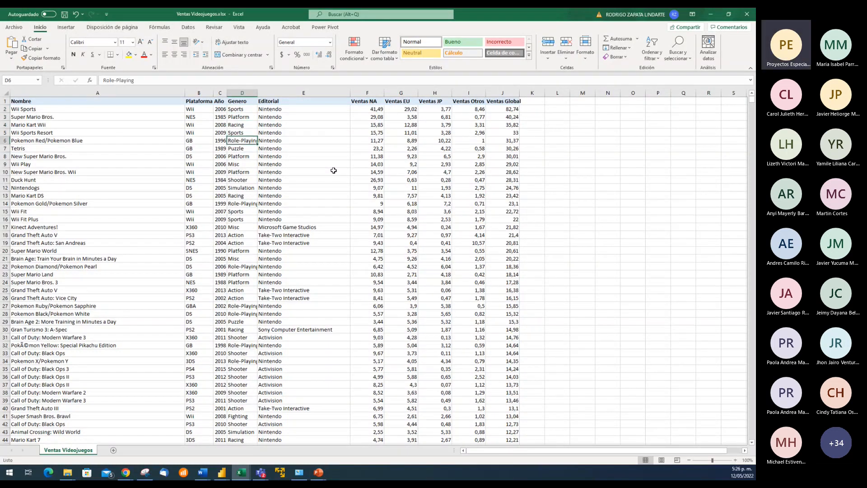
{"action": "key", "text": "Down"}
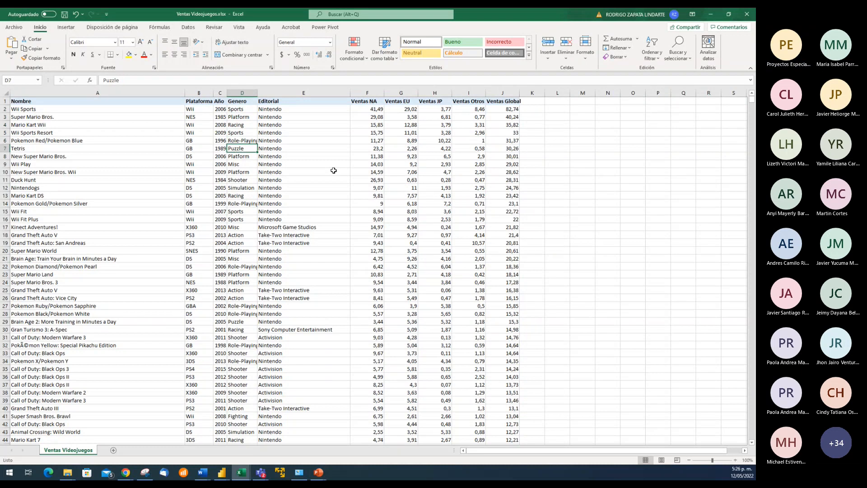
{"action": "key", "text": "Down"}
{"action": "key", "text": "Down"}
{"action": "key", "text": "Down"}
{"action": "key", "text": "Down"}
{"action": "key", "text": "Down"}
{"action": "key", "text": "Down"}
{"action": "key", "text": "Down"}
{"action": "key", "text": "Down"}
{"action": "key", "text": "Down"}
{"action": "key", "text": "Down"}
{"action": "key", "text": "Down"}
{"action": "key", "text": "Down"}
{"action": "key", "text": "Down"}
{"action": "key", "text": "Down"}
{"action": "key", "text": "Down"}
{"action": "key", "text": "Down"}
{"action": "key", "text": "Down"}
{"action": "key", "text": "Down"}
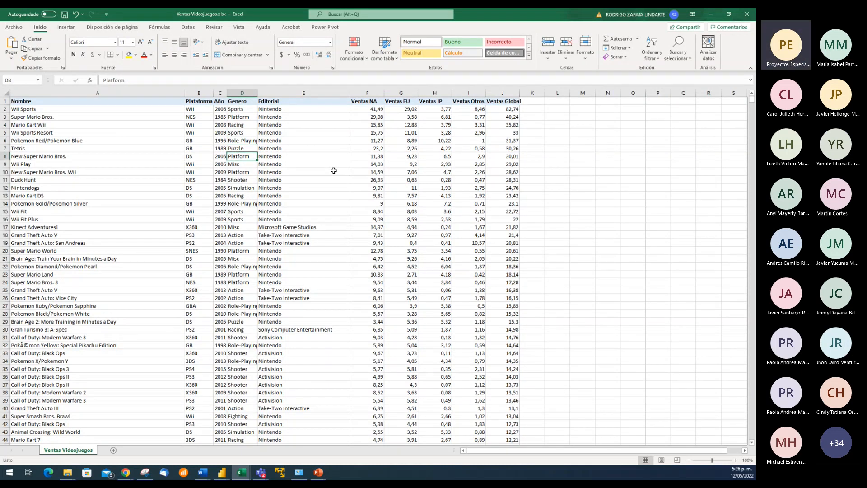
Examine the platforms in the Plataforma column down to the last records of the table
{"action": "key", "text": "Left"}
{"action": "key", "text": "Left"}
{"action": "key", "text": "Down"}
{"action": "key", "text": "Down"}
{"action": "key", "text": "Down"}
{"action": "key", "text": "Down"}
{"action": "key", "text": "Down"}
{"action": "key", "text": "Down"}
{"action": "key", "text": "Down"}
{"action": "key", "text": "Down"}
{"action": "key", "text": "Down"}
{"action": "key", "text": "Down"}
{"action": "key", "text": "Down"}
{"action": "key", "text": "Down"}
{"action": "key", "text": "Down"}
{"action": "key", "text": "Down"}
{"action": "key", "text": "Down"}
{"action": "key", "text": "Down"}
{"action": "key", "text": "Down"}
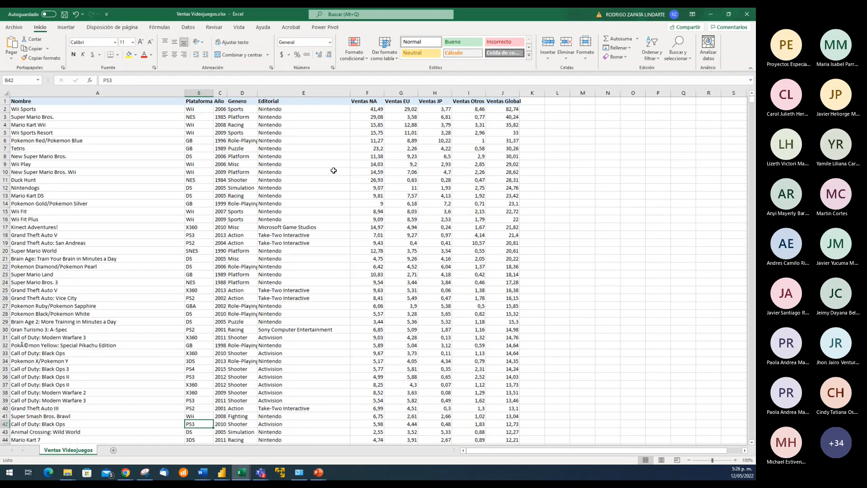
{"action": "key", "text": "ctrl+Down"}
{"action": "scroll", "coordinate": [334, 170], "scroll_direction": "down", "scroll_amount": 1}
{"action": "key", "text": "Up"}
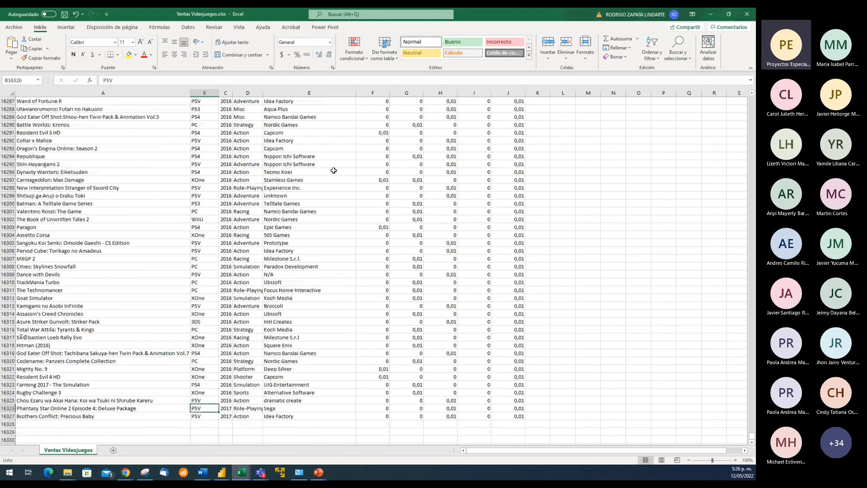
Examine the publishers in the Editorial column from its heading down to row 88
{"action": "key", "text": "ctrl+Up"}
{"action": "key", "text": "Right"}
{"action": "key", "text": "Right"}
{"action": "key", "text": "Right"}
{"action": "key", "text": "Down"}
{"action": "key", "text": "Down"}
{"action": "key", "text": "Down"}
{"action": "key", "text": "Down"}
{"action": "key", "text": "Down"}
{"action": "key", "text": "Down"}
{"action": "key", "text": "Down"}
{"action": "key", "text": "Down"}
{"action": "key", "text": "Down"}
{"action": "key", "text": "Down"}
{"action": "key", "text": "Down"}
{"action": "key", "text": "Down"}
{"action": "key", "text": "Down"}
{"action": "key", "text": "Down"}
{"action": "key", "text": "Down"}
{"action": "key", "text": "Down"}
{"action": "key", "text": "Down"}
{"action": "key", "text": "Down"}
{"action": "key", "text": "Down"}
{"action": "key", "text": "Down"}
{"action": "key", "text": "Down"}
{"action": "key", "text": "Down"}
{"action": "key", "text": "Down"}
{"action": "key", "text": "Down"}
{"action": "key", "text": "Up"}
{"action": "key", "text": "Up"}
{"action": "key", "text": "Up"}
{"action": "key", "text": "Up"}
{"action": "key", "text": "Up"}
{"action": "key", "text": "Up"}
{"action": "key", "text": "Up"}
{"action": "key", "text": "Up"}
{"action": "key", "text": "Up"}
{"action": "key", "text": "Up"}
{"action": "key", "text": "Up"}
{"action": "key", "text": "Up"}
{"action": "key", "text": "Up"}
{"action": "key", "text": "Up"}
{"action": "key", "text": "Up"}
{"action": "key", "text": "Up"}
{"action": "key", "text": "Up"}
{"action": "key", "text": "Up"}
{"action": "key", "text": "Up"}
{"action": "key", "text": "Up"}
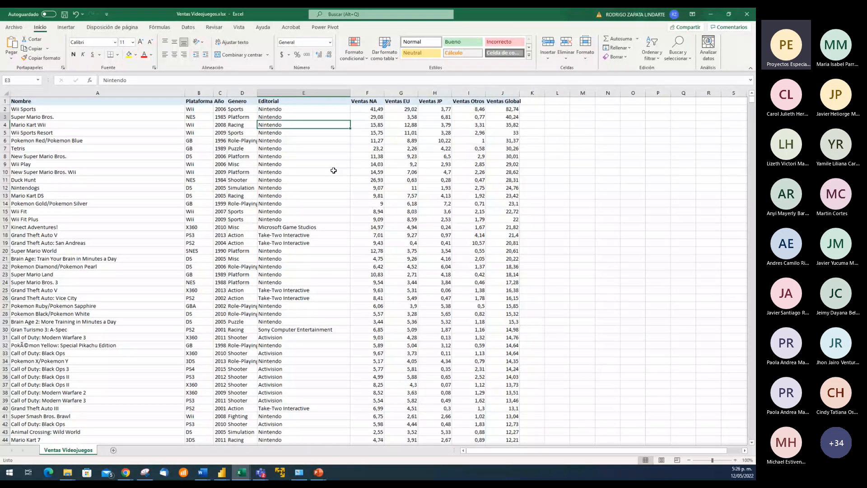
{"action": "key", "text": "Up"}
{"action": "key", "text": "Up"}
{"action": "key", "text": "Down"}
{"action": "key", "text": "Down"}
{"action": "key", "text": "Down"}
{"action": "key", "text": "Down"}
{"action": "key", "text": "Down"}
{"action": "key", "text": "Down"}
{"action": "key", "text": "Down"}
{"action": "key", "text": "Down"}
{"action": "key", "text": "Down"}
{"action": "key", "text": "Down"}
{"action": "key", "text": "Down"}
{"action": "key", "text": "Down"}
{"action": "key", "text": "Down"}
{"action": "key", "text": "Down"}
{"action": "key", "text": "Down"}
{"action": "key", "text": "Down"}
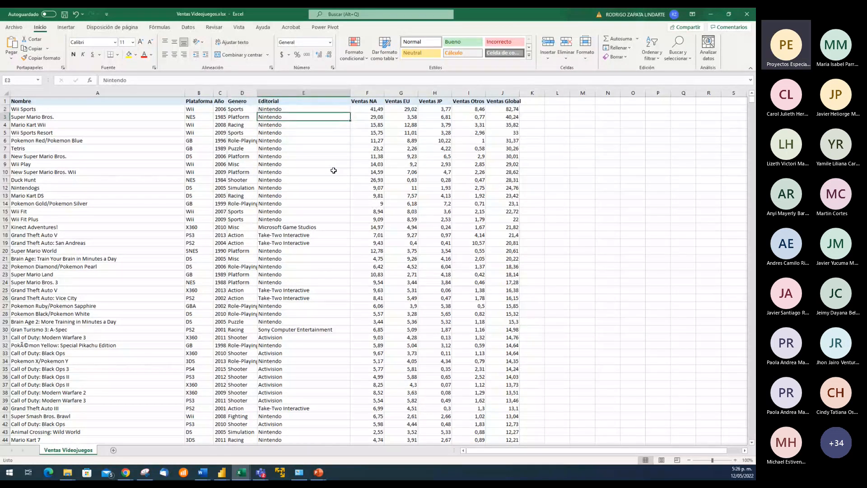
{"action": "key", "text": "Down"}
{"action": "key", "text": "Down"}
{"action": "key", "text": "Down"}
{"action": "key", "text": "Down"}
{"action": "key", "text": "Down"}
{"action": "key", "text": "Down"}
{"action": "key", "text": "Down"}
{"action": "key", "text": "Down"}
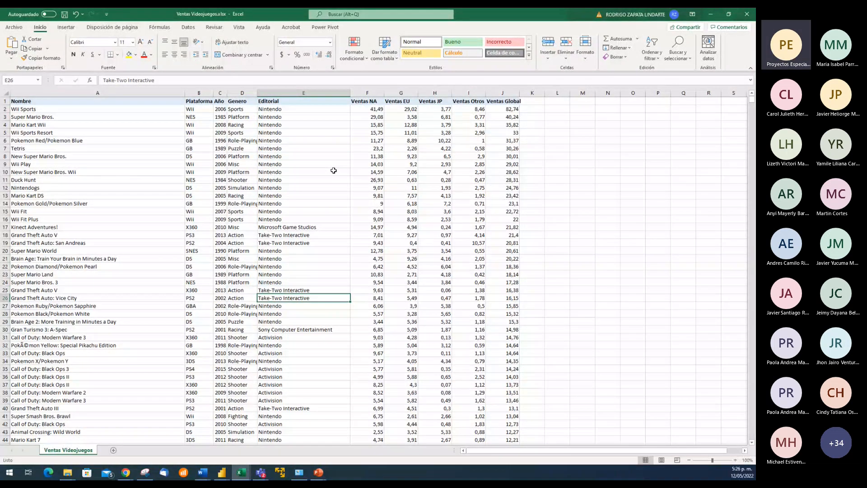
{"action": "key", "text": "Down"}
{"action": "key", "text": "Down"}
{"action": "key", "text": "Down"}
{"action": "key", "text": "Down"}
{"action": "key", "text": "Down"}
{"action": "key", "text": "Down"}
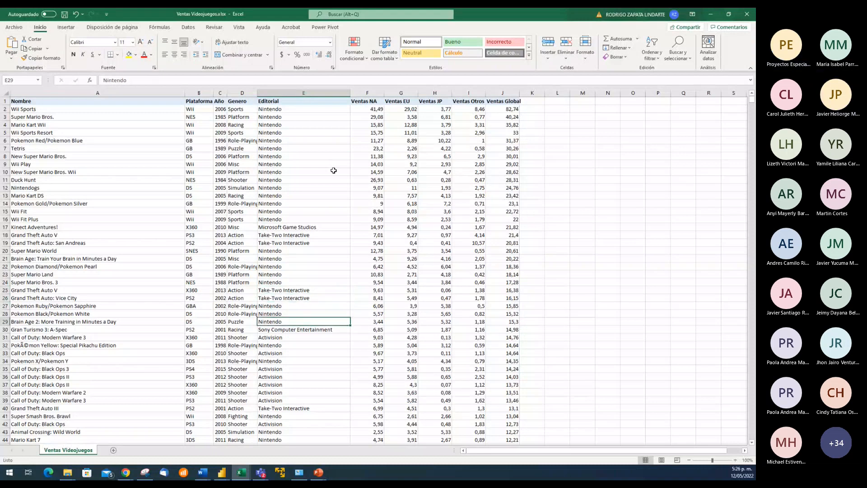
{"action": "key", "text": "Up"}
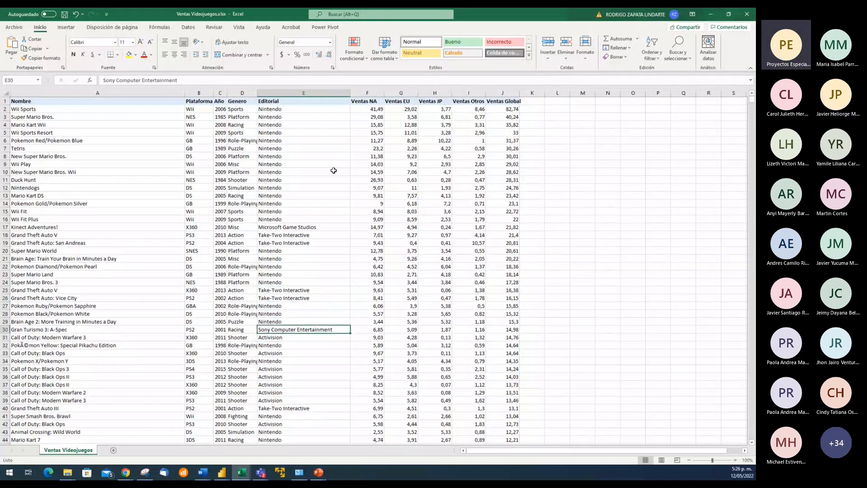
{"action": "key", "text": "Down"}
{"action": "key", "text": "Down"}
{"action": "key", "text": "Down"}
{"action": "key", "text": "Down"}
{"action": "key", "text": "Down"}
{"action": "key", "text": "Down"}
{"action": "key", "text": "Down"}
{"action": "key", "text": "Down"}
{"action": "key", "text": "Down"}
{"action": "key", "text": "Down"}
{"action": "key", "text": "Down"}
{"action": "key", "text": "Down"}
{"action": "key", "text": "Down"}
{"action": "key", "text": "Down"}
{"action": "key", "text": "Down"}
{"action": "key", "text": "Down"}
{"action": "key", "text": "Down"}
{"action": "key", "text": "Down"}
{"action": "key", "text": "Down"}
{"action": "key", "text": "Down"}
{"action": "key", "text": "Down"}
{"action": "key", "text": "Down"}
{"action": "key", "text": "Down"}
{"action": "key", "text": "Down"}
{"action": "key", "text": "Down"}
{"action": "key", "text": "Down"}
{"action": "key", "text": "Down"}
{"action": "key", "text": "Down"}
{"action": "key", "text": "Down"}
{"action": "key", "text": "Down"}
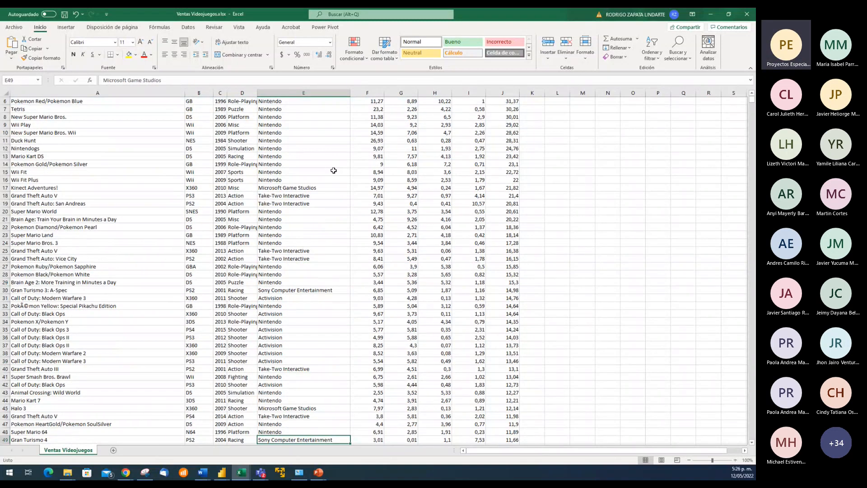
{"action": "key", "text": "Down"}
{"action": "key", "text": "Down"}
{"action": "key", "text": "Down"}
{"action": "key", "text": "Down"}
{"action": "key", "text": "Down"}
{"action": "key", "text": "Down"}
{"action": "key", "text": "Down"}
{"action": "key", "text": "Down"}
{"action": "key", "text": "Down"}
{"action": "key", "text": "Down"}
{"action": "key", "text": "Down"}
{"action": "key", "text": "Down"}
{"action": "key", "text": "Down"}
{"action": "key", "text": "Down"}
{"action": "key", "text": "Down"}
{"action": "key", "text": "Down"}
{"action": "key", "text": "Down"}
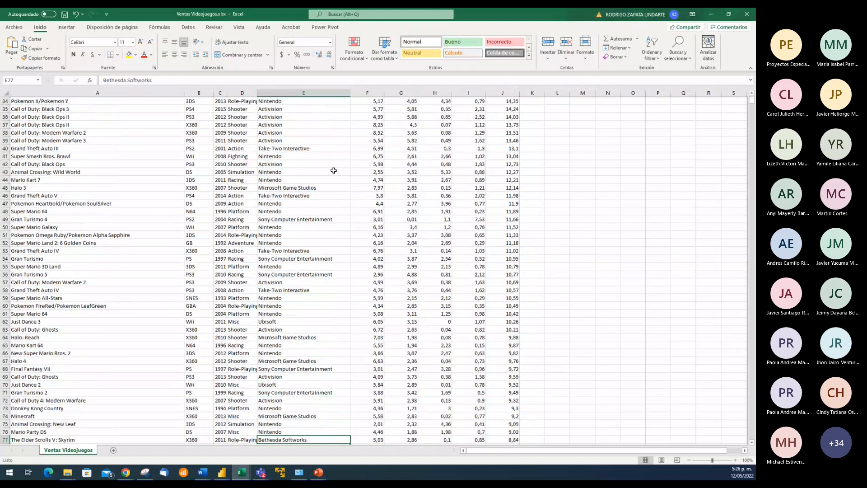
{"action": "key", "text": "Down"}
{"action": "key", "text": "Down"}
{"action": "key", "text": "Down"}
{"action": "key", "text": "Down"}
{"action": "key", "text": "Down"}
{"action": "key", "text": "Down"}
{"action": "key", "text": "Down"}
{"action": "key", "text": "Down"}
{"action": "key", "text": "Down"}
{"action": "key", "text": "Down"}
{"action": "key", "text": "Down"}
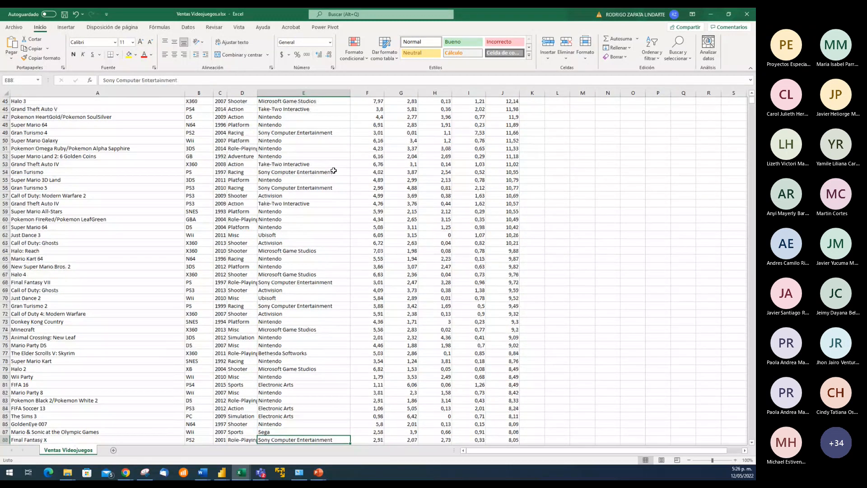
Examine the remaining publishers in the Editorial column down to the table's last record and return to its heading
{"action": "key", "text": "Down"}
{"action": "key", "text": "Down"}
{"action": "key", "text": "Down"}
{"action": "key", "text": "Down"}
{"action": "key", "text": "Down"}
{"action": "key", "text": "Down"}
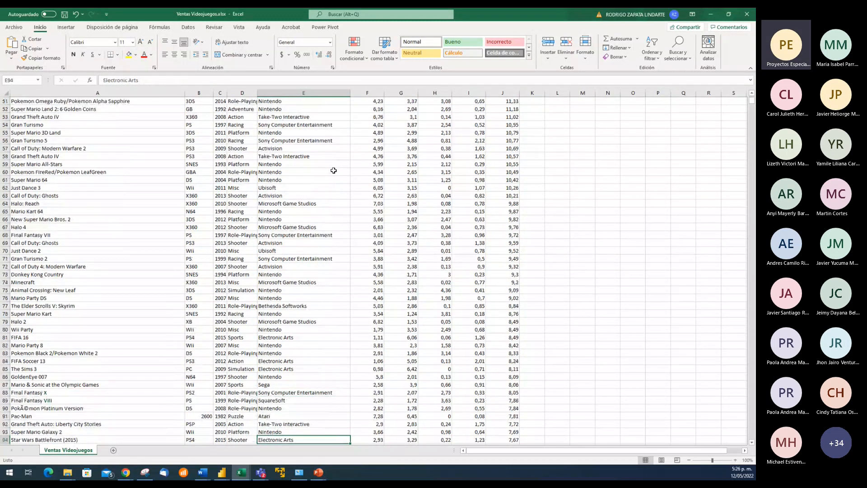
{"action": "key", "text": "Down"}
{"action": "key", "text": "Down"}
{"action": "key", "text": "Down"}
{"action": "key", "text": "Down"}
{"action": "key", "text": "Down"}
{"action": "key", "text": "Down"}
{"action": "key", "text": "Down"}
{"action": "key", "text": "Down"}
{"action": "key", "text": "Down"}
{"action": "key", "text": "Down"}
{"action": "key", "text": "Down"}
{"action": "key", "text": "Down"}
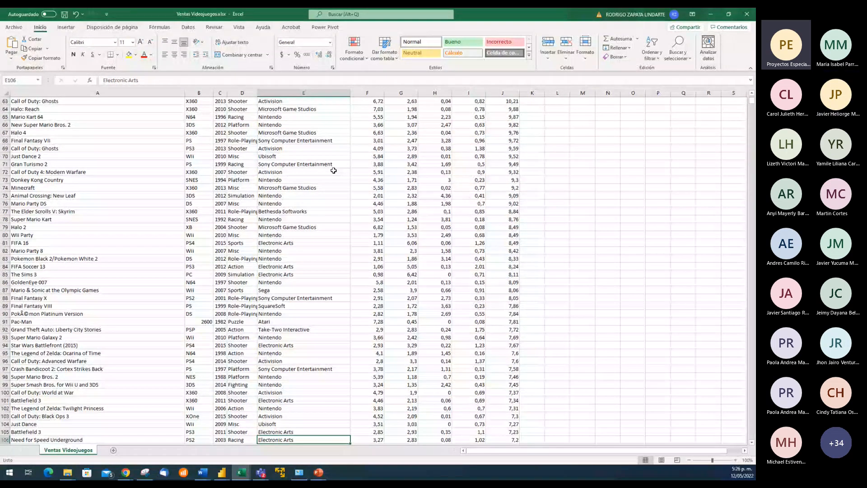
{"action": "key", "text": "ctrl+Down"}
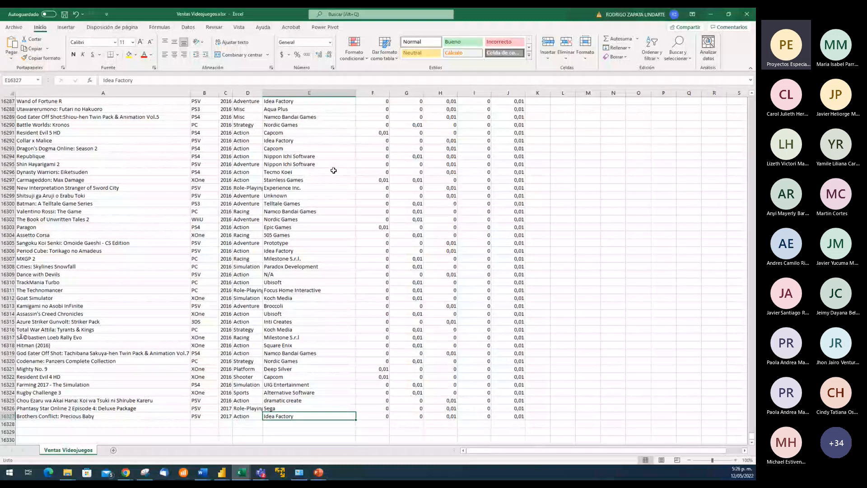
{"action": "key", "text": "ctrl+Up"}
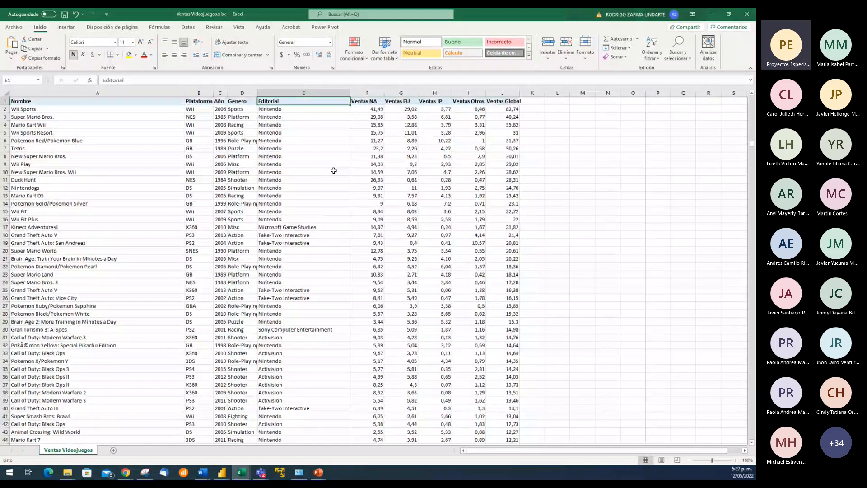
Examine the regional sales headings beside Editorial, starting with Ventas NA and Ventas EU
{"action": "key", "text": "Right"}
{"action": "key", "text": "Right"}
{"action": "key", "text": "Right"}
{"action": "key", "text": "Right"}
{"action": "key", "text": "Right"}
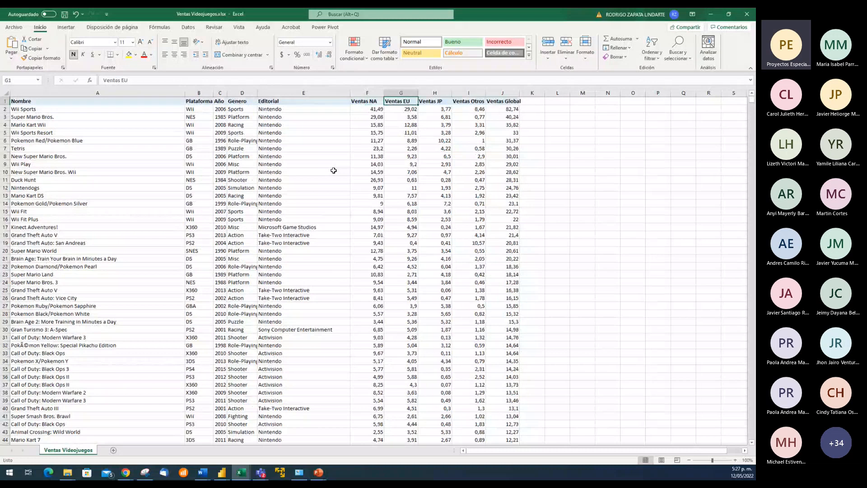
{"action": "key", "text": "Left"}
{"action": "key", "text": "Left"}
{"action": "key", "text": "Left"}
Look through the game names in the Nombre column to about row 22 and return to the Editorial heading
{"action": "key", "text": "Left"}
{"action": "key", "text": "Left"}
{"action": "key", "text": "Left"}
{"action": "key", "text": "Left"}
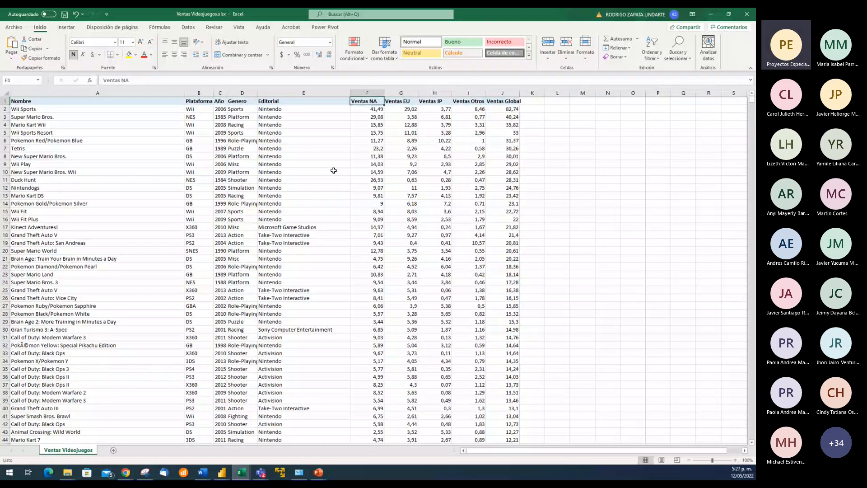
{"action": "key", "text": "Right"}
{"action": "key", "text": "Left"}
{"action": "key", "text": "Left"}
{"action": "key", "text": "Left"}
{"action": "key", "text": "Down"}
{"action": "key", "text": "Down"}
{"action": "key", "text": "Down"}
{"action": "key", "text": "Down"}
{"action": "key", "text": "Down"}
{"action": "key", "text": "Down"}
{"action": "key", "text": "Down"}
{"action": "key", "text": "Down"}
{"action": "key", "text": "Down"}
{"action": "key", "text": "Down"}
{"action": "key", "text": "Down"}
{"action": "key", "text": "Down"}
{"action": "key", "text": "Down"}
{"action": "key", "text": "Down"}
{"action": "key", "text": "Down"}
{"action": "key", "text": "Down"}
{"action": "key", "text": "Down"}
{"action": "key", "text": "Down"}
{"action": "key", "text": "Down"}
{"action": "key", "text": "Down"}
{"action": "key", "text": "Down"}
{"action": "key", "text": "Down"}
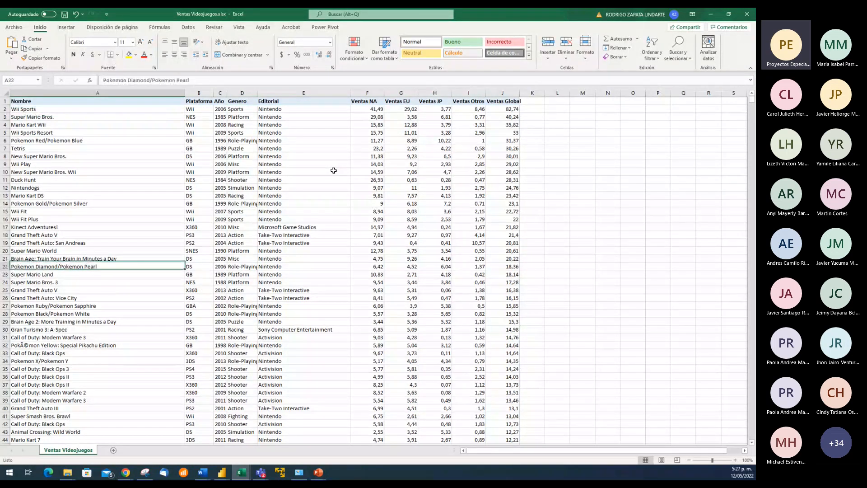
{"action": "key", "text": "Down"}
{"action": "key", "text": "Up"}
{"action": "key", "text": "Right"}
{"action": "key", "text": "Right"}
{"action": "key", "text": "Right"}
{"action": "key", "text": "Right"}
{"action": "key", "text": "Right"}
{"action": "key", "text": "Up"}
{"action": "key", "text": "Left"}
{"action": "key", "text": "Up"}
{"action": "key", "text": "Up"}
{"action": "key", "text": "Up"}
{"action": "key", "text": "Up"}
{"action": "key", "text": "Up"}
{"action": "key", "text": "Up"}
{"action": "key", "text": "Up"}
{"action": "key", "text": "Up"}
{"action": "key", "text": "Up"}
{"action": "key", "text": "Up"}
{"action": "key", "text": "Up"}
{"action": "key", "text": "Up"}
{"action": "key", "text": "Up"}
{"action": "key", "text": "Up"}
{"action": "key", "text": "Up"}
{"action": "key", "text": "Up"}
{"action": "key", "text": "Up"}
{"action": "key", "text": "Up"}
{"action": "key", "text": "Up"}
{"action": "key", "text": "Up"}
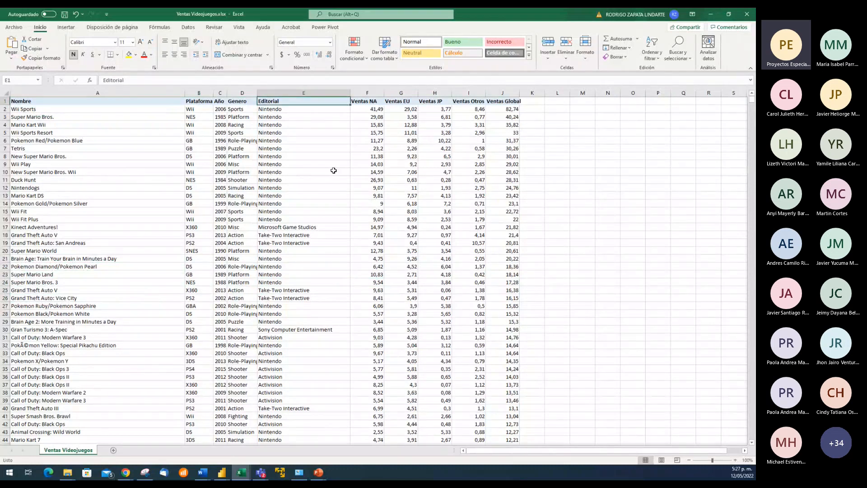
Review the headings one by one from Nombre through Editorial to Ventas NA
{"action": "key", "text": "Left"}
{"action": "key", "text": "Left"}
{"action": "key", "text": "Left"}
{"action": "key", "text": "Left"}
{"action": "key", "text": "Right"}
{"action": "key", "text": "Right"}
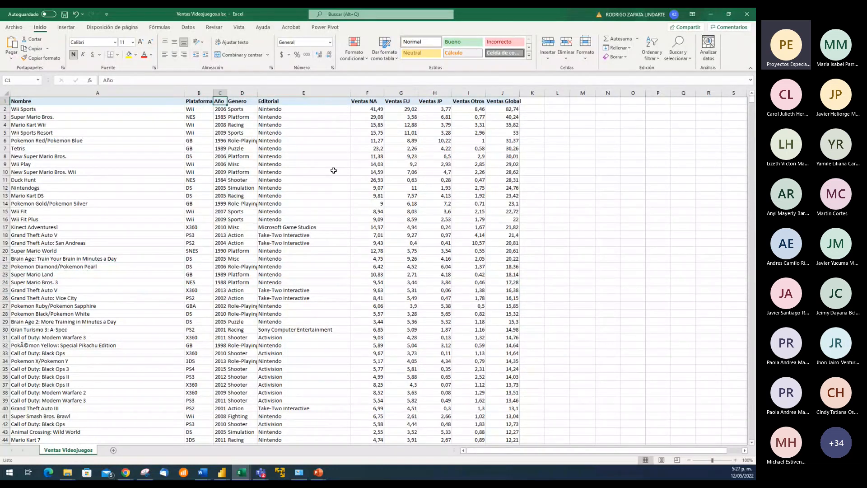
{"action": "key", "text": "Right"}
{"action": "key", "text": "Right"}
{"action": "key", "text": "Right"}
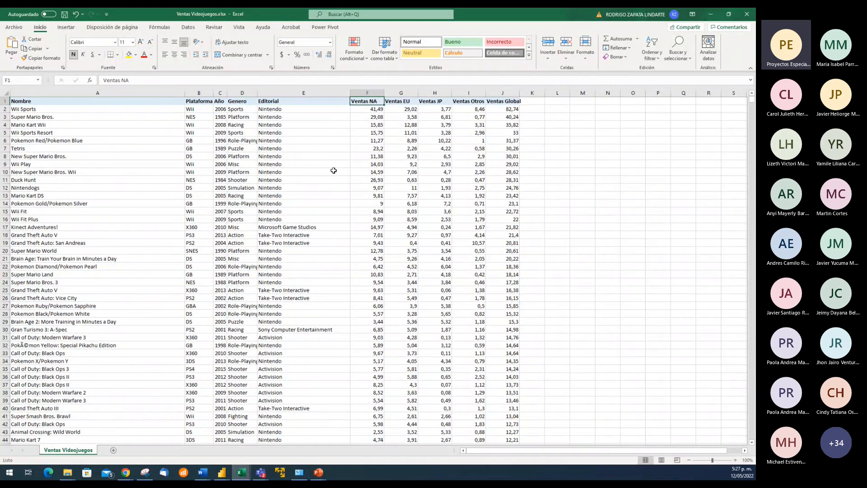
Examine the sales headings from Ventas NA to Ventas Global and the first global sales value
{"action": "key", "text": "Right"}
{"action": "key", "text": "Right"}
{"action": "key", "text": "Right"}
{"action": "key", "text": "Right"}
{"action": "key", "text": "Left"}
{"action": "key", "text": "Left"}
{"action": "key", "text": "Left"}
{"action": "key", "text": "Left"}
{"action": "key", "text": "Right"}
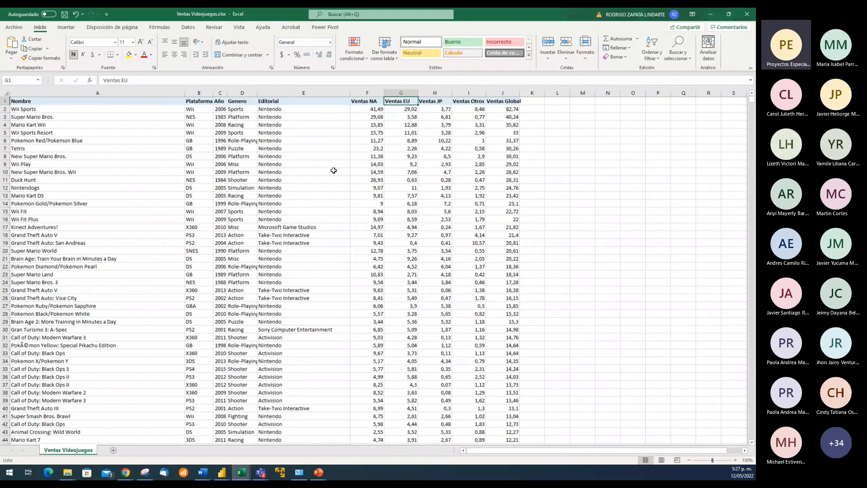
{"action": "key", "text": "Right"}
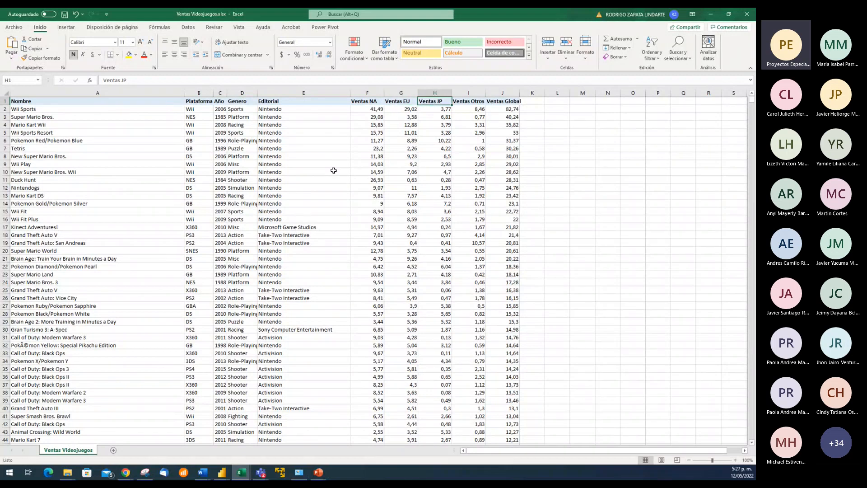
{"action": "key", "text": "Right"}
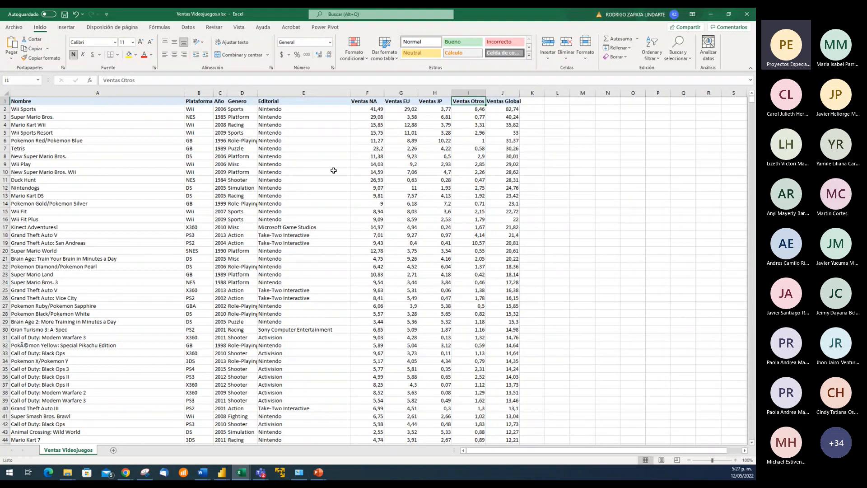
{"action": "key", "text": "Right"}
{"action": "key", "text": "Down"}
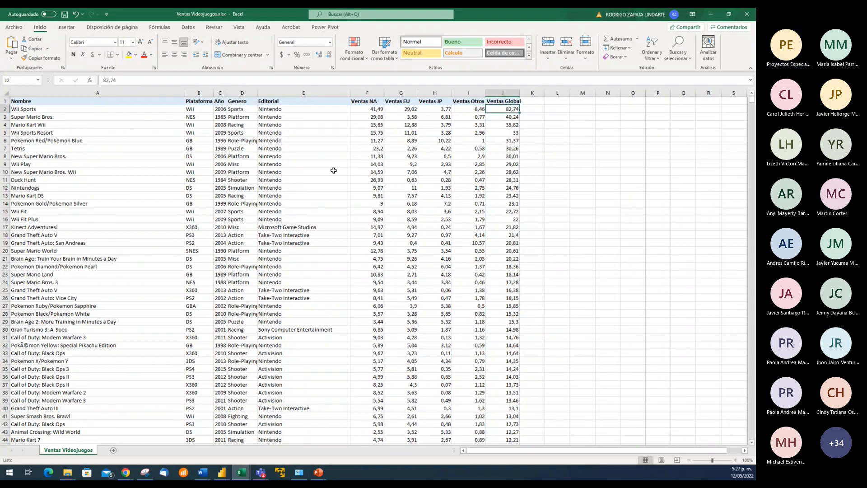
Check the sum of the four regional sales of Wii Sports in F2:I2 against its Ventas Global value
{"action": "key", "text": "Up"}
{"action": "key", "text": "Down"}
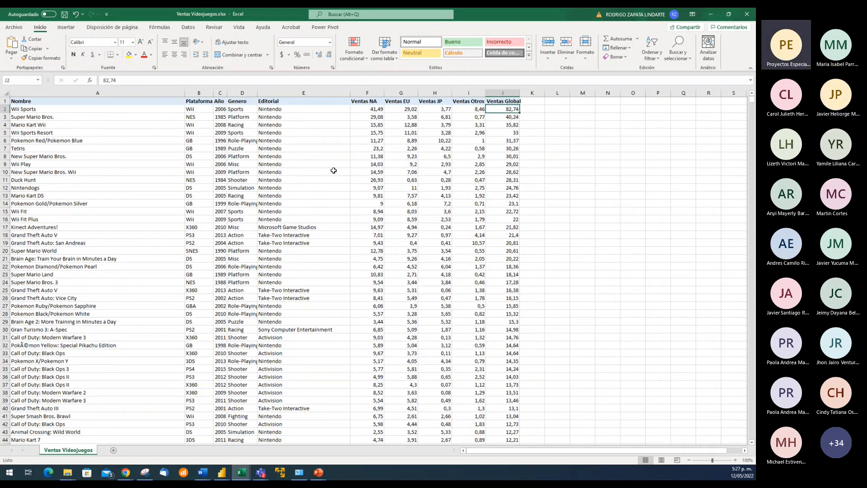
{"action": "key", "text": "Left"}
{"action": "key", "text": "shift+Left"}
{"action": "key", "text": "shift+Left"}
{"action": "key", "text": "shift+Left"}
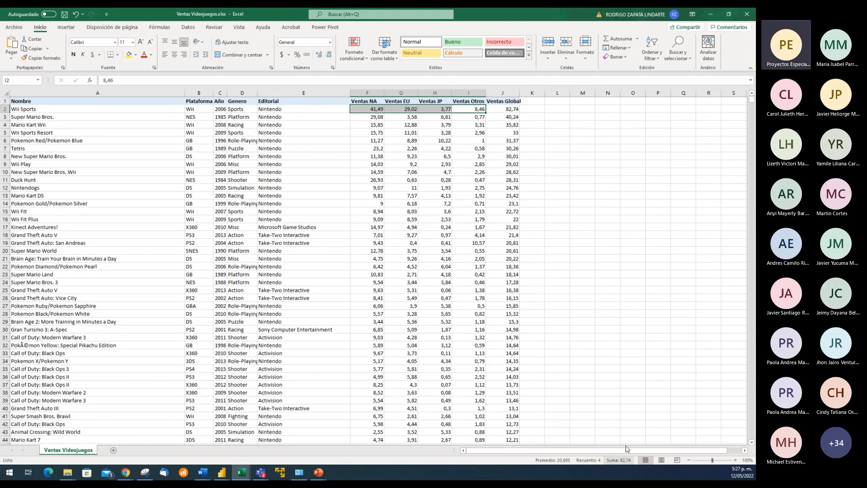
{"action": "left_click", "coordinate": [506, 108]}
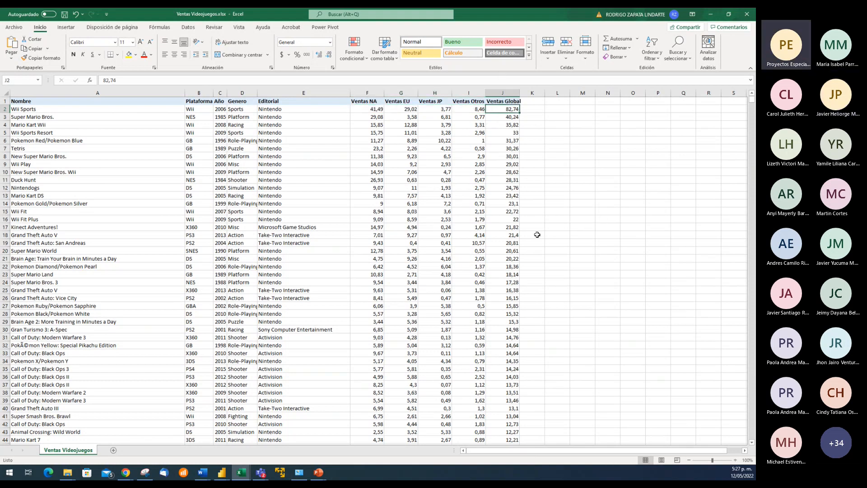
Review the whole header row from Nombre to Ventas Global, finishing on the Genero heading
{"action": "key", "text": "Left"}
{"action": "key", "text": "Left"}
{"action": "key", "text": "Left"}
{"action": "key", "text": "Left"}
{"action": "key", "text": "Left"}
{"action": "key", "text": "Left"}
{"action": "key", "text": "Left"}
{"action": "key", "text": "Left"}
{"action": "key", "text": "Left"}
{"action": "key", "text": "Up"}
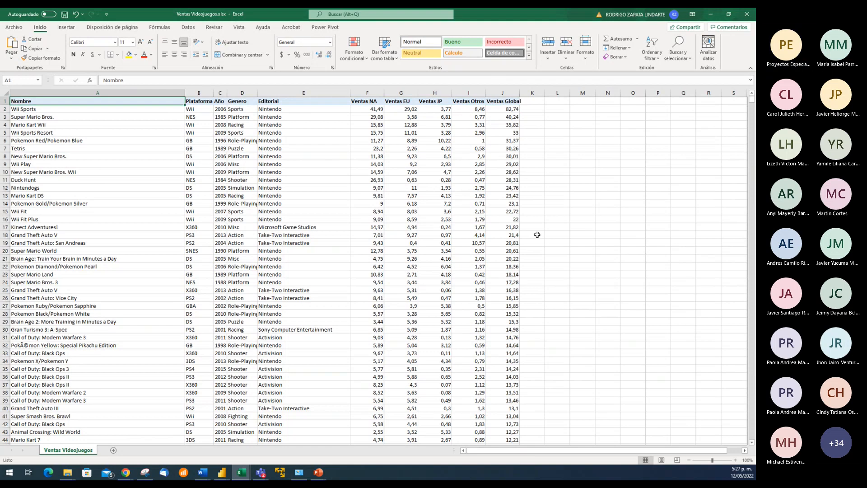
{"action": "key", "text": "Right"}
{"action": "key", "text": "Right"}
{"action": "key", "text": "Right"}
{"action": "key", "text": "Right"}
{"action": "key", "text": "Right"}
{"action": "key", "text": "Right"}
{"action": "key", "text": "Right"}
{"action": "key", "text": "Right"}
{"action": "key", "text": "Right"}
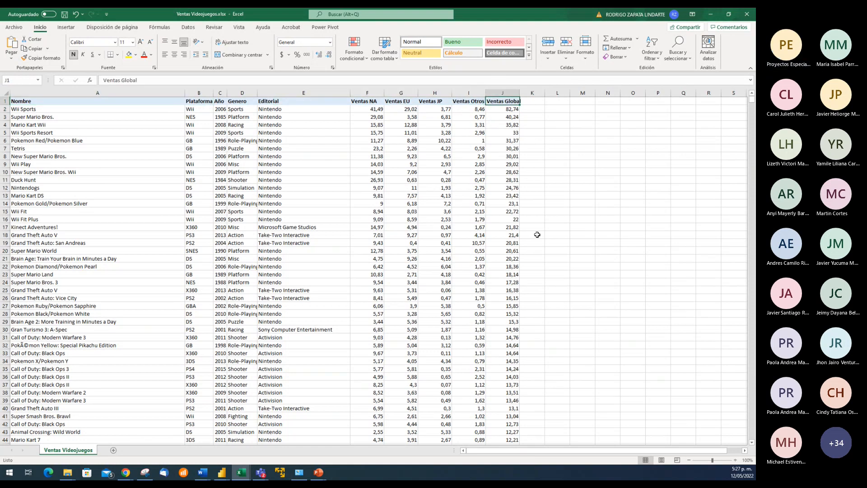
{"action": "key", "text": "Left"}
{"action": "key", "text": "Left"}
{"action": "key", "text": "Left"}
{"action": "key", "text": "Left"}
{"action": "key", "text": "Left"}
{"action": "key", "text": "Left"}
{"action": "key", "text": "Left"}
{"action": "key", "text": "Left"}
{"action": "key", "text": "Left"}
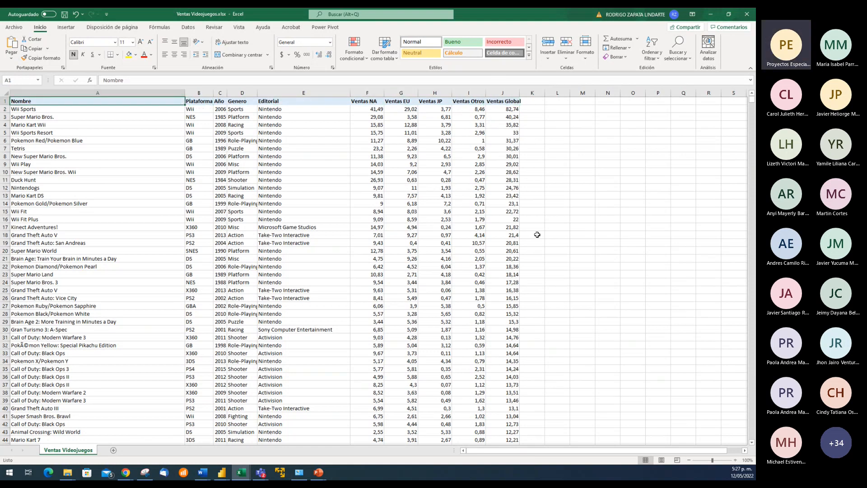
{"action": "left_click", "coordinate": [239, 102]}
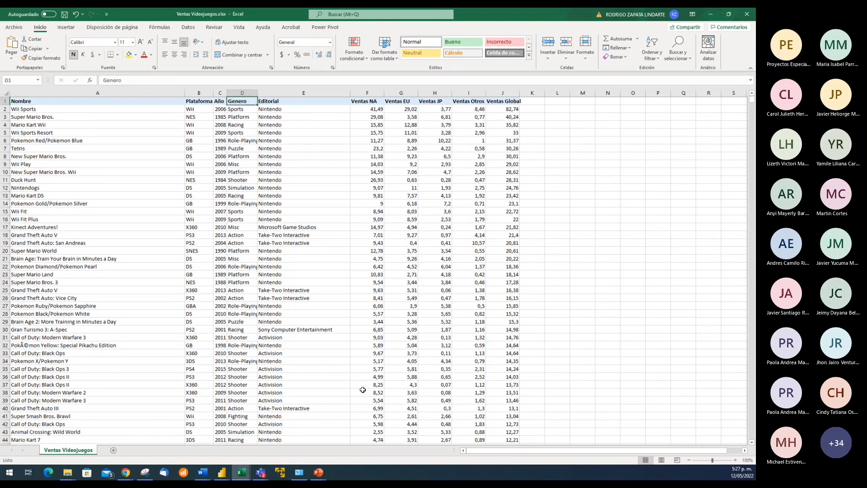
Switch to Power BI Desktop and close the open video game sales report without saving its changes
{"action": "mouse_move", "coordinate": [223, 476]}
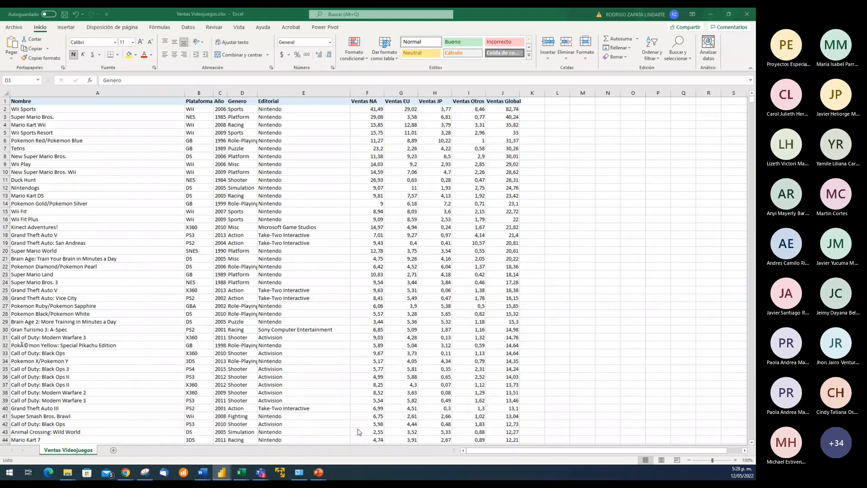
{"action": "left_click_drag", "start_coordinate": [0, 55], "coordinate": [323, 7]}
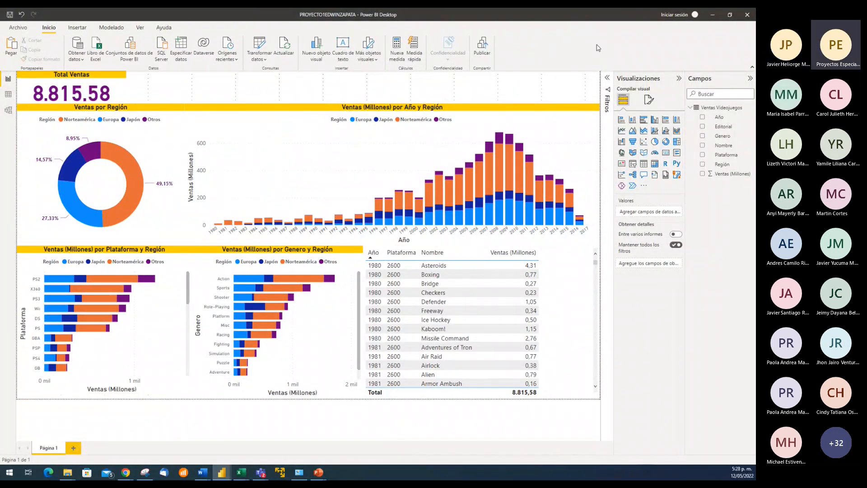
{"action": "left_click", "coordinate": [748, 17]}
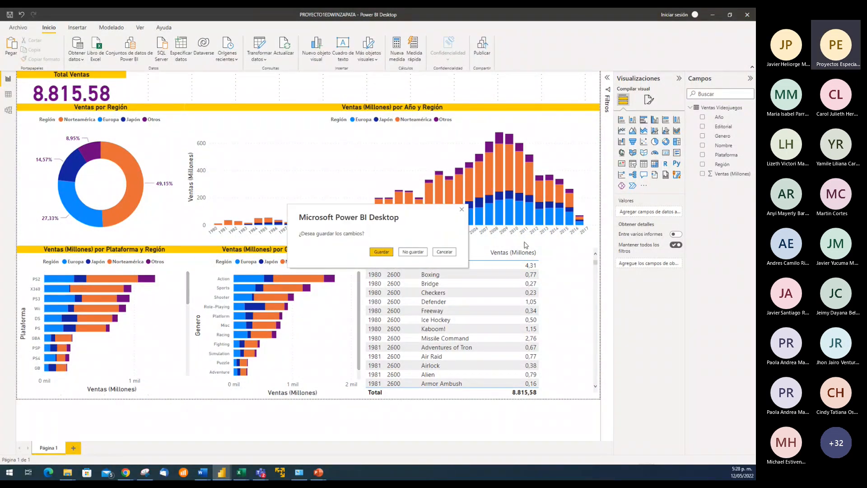
{"action": "left_click", "coordinate": [418, 252]}
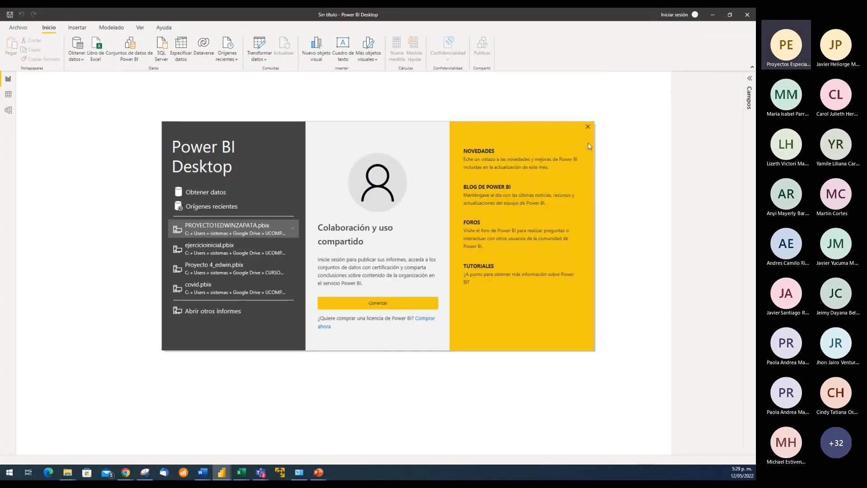
Dismiss the start screen of the new report and view the list of recent reports
{"action": "left_click", "coordinate": [588, 128]}
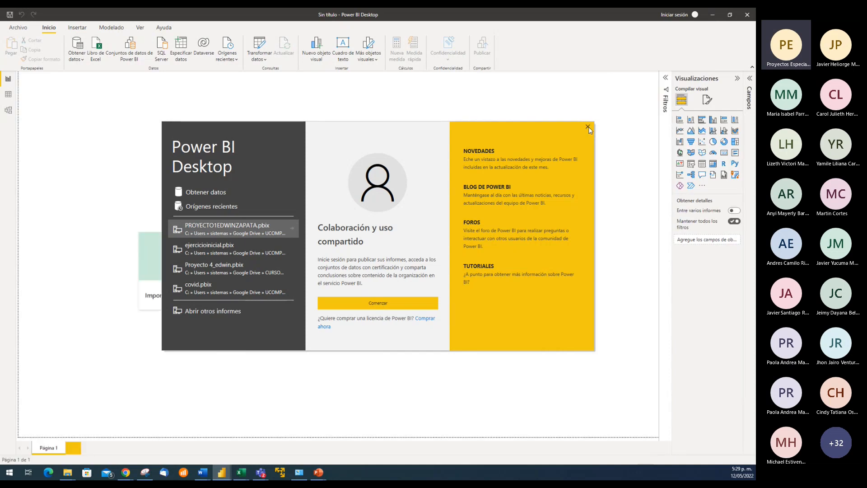
{"action": "left_click", "coordinate": [18, 28]}
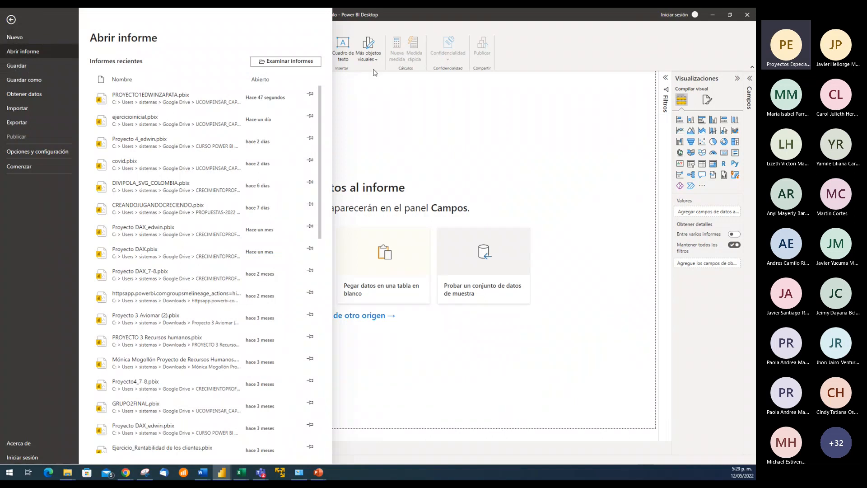
{"action": "left_click", "coordinate": [580, 179]}
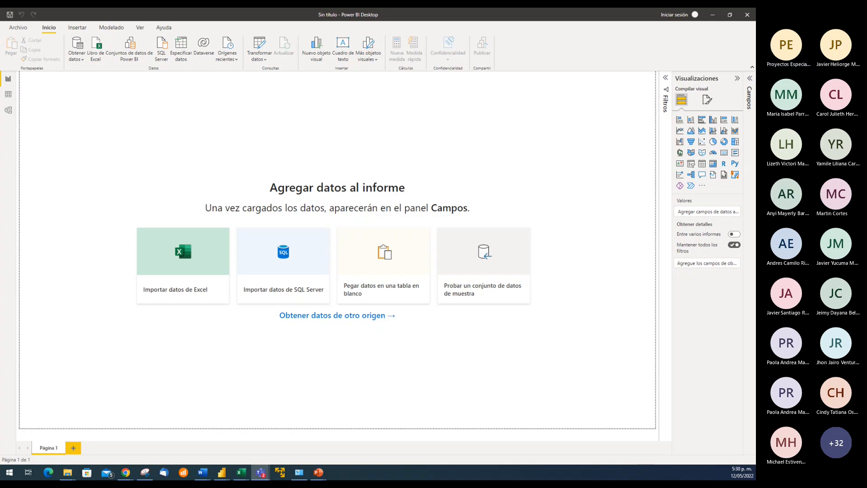
Connect the blank report to the Excel workbook Ventas Videojuegos.xlsx in the PROYECTO1 folder
{"action": "left_click", "coordinate": [550, 174]}
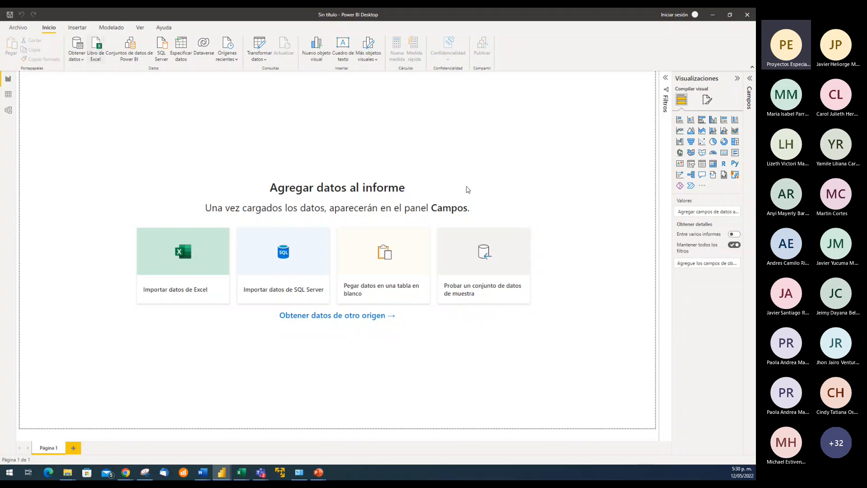
{"action": "left_click", "coordinate": [428, 253]}
{"action": "left_click", "coordinate": [96, 51]}
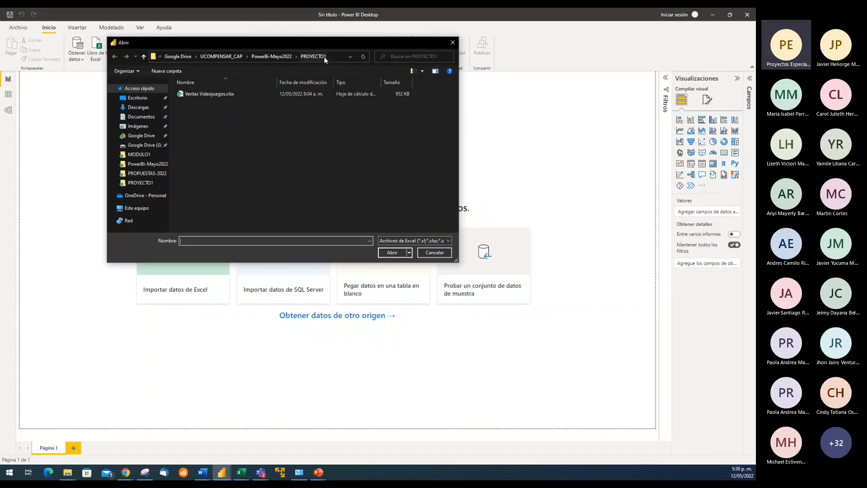
{"action": "left_click", "coordinate": [219, 94]}
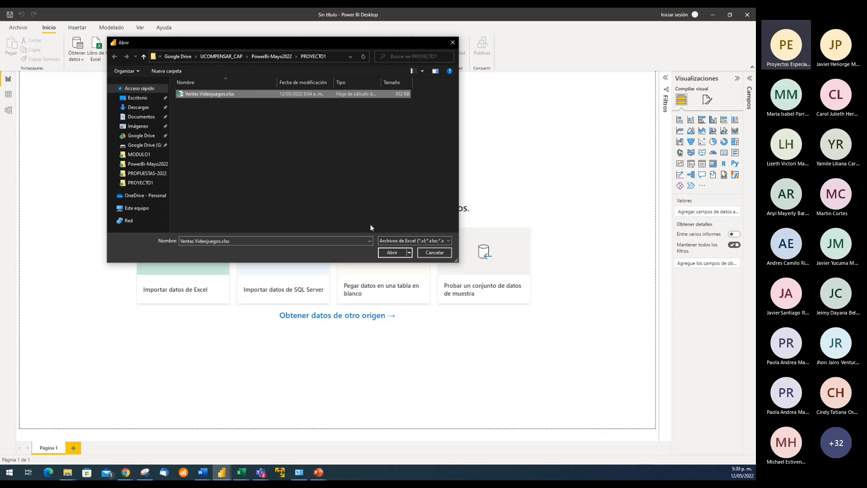
{"action": "left_click", "coordinate": [393, 252]}
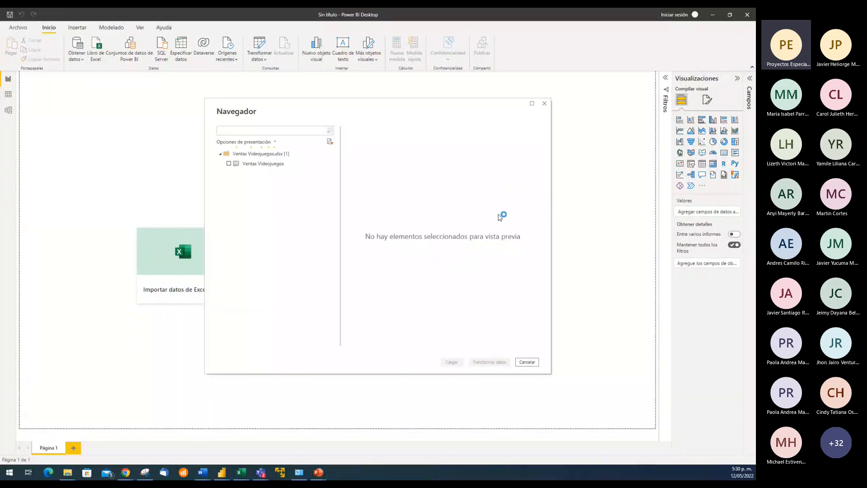
Preview the Ventas Videojuegos sheet in the Navegador, from Nombre across to the Ventas Global column
{"action": "left_click", "coordinate": [277, 164]}
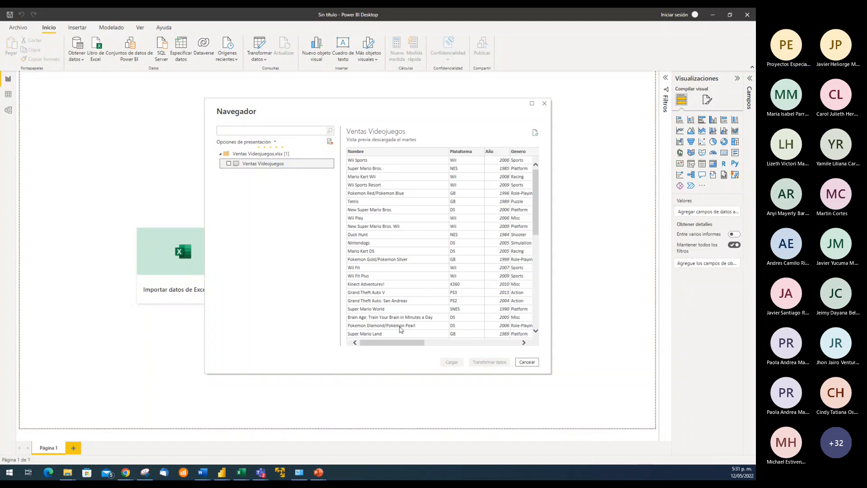
{"action": "mouse_move", "coordinate": [401, 343]}
{"action": "left_mouse_down"}
{"action": "mouse_move", "coordinate": [488, 347]}
{"action": "mouse_move", "coordinate": [387, 350]}
{"action": "left_mouse_up"}
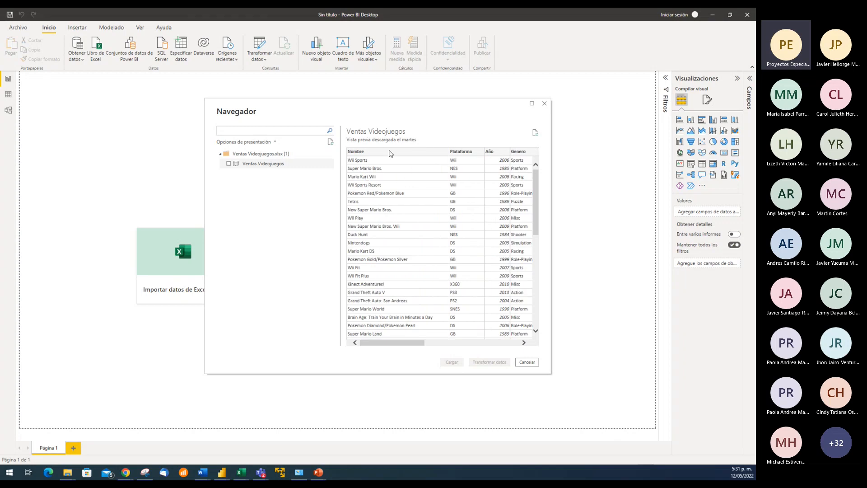
{"action": "left_click_drag", "start_coordinate": [405, 343], "coordinate": [523, 347]}
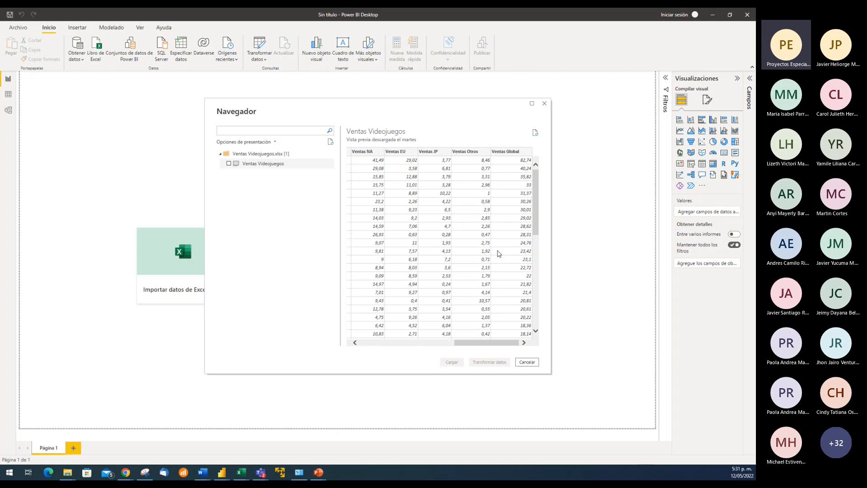
Load the Ventas Videojuegos sheet into the report and expand the loaded table to list its fields
{"action": "left_click_drag", "start_coordinate": [480, 345], "coordinate": [373, 347]}
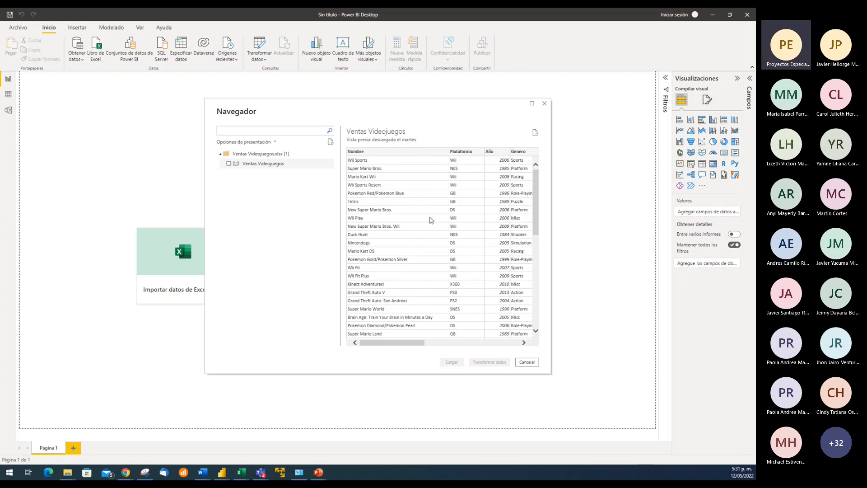
{"action": "left_click", "coordinate": [229, 163]}
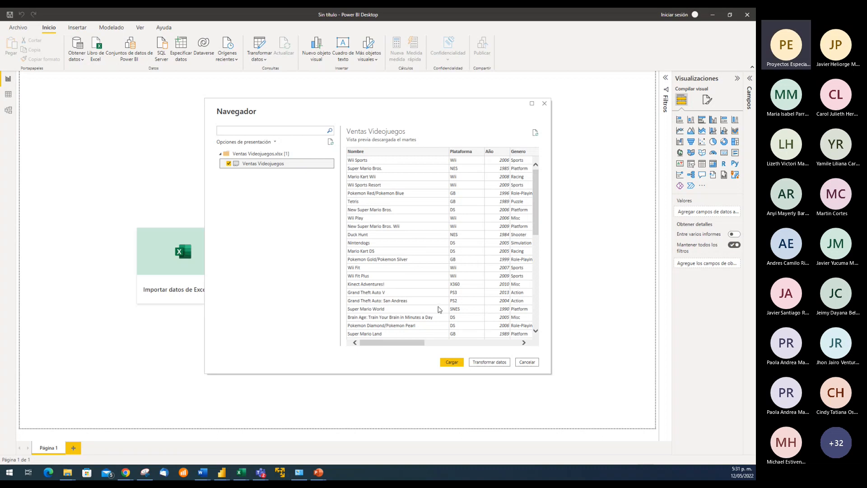
{"action": "left_click", "coordinate": [451, 363]}
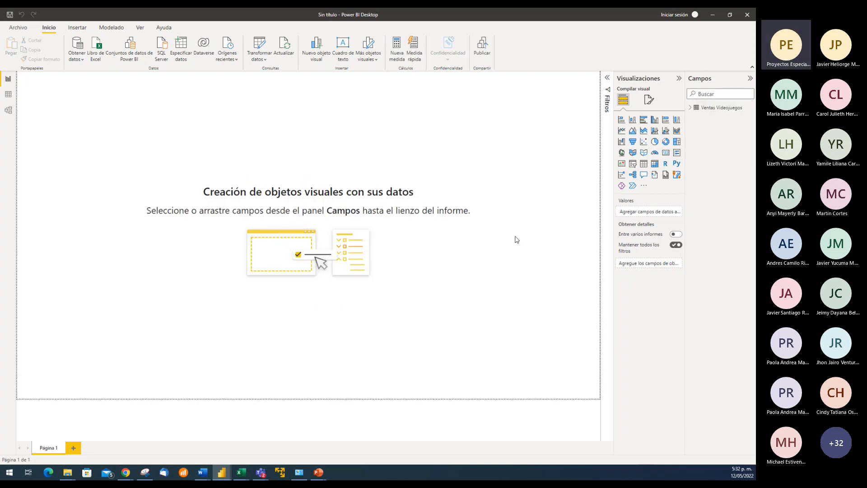
{"action": "left_click", "coordinate": [690, 109]}
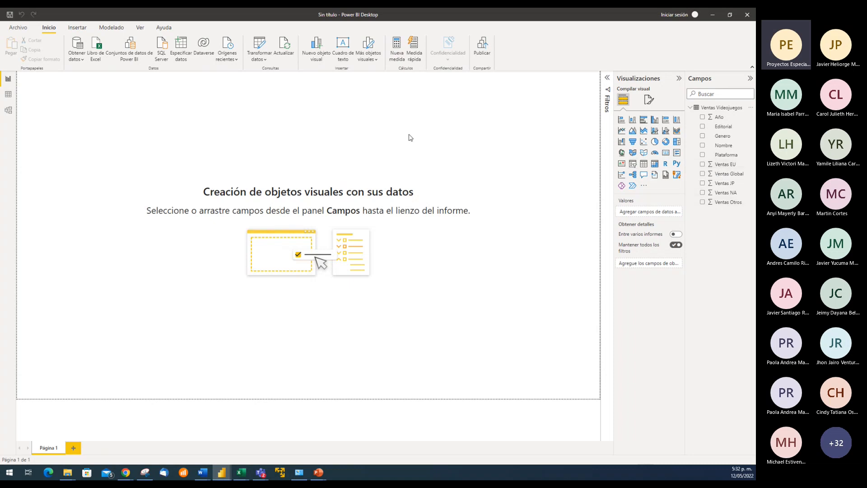
Examine the loaded table's data and the data types of the Nombre, Plataforma, Año, Genero, Editorial, Ventas NA and Ventas EU columns
{"action": "left_click", "coordinate": [8, 95]}
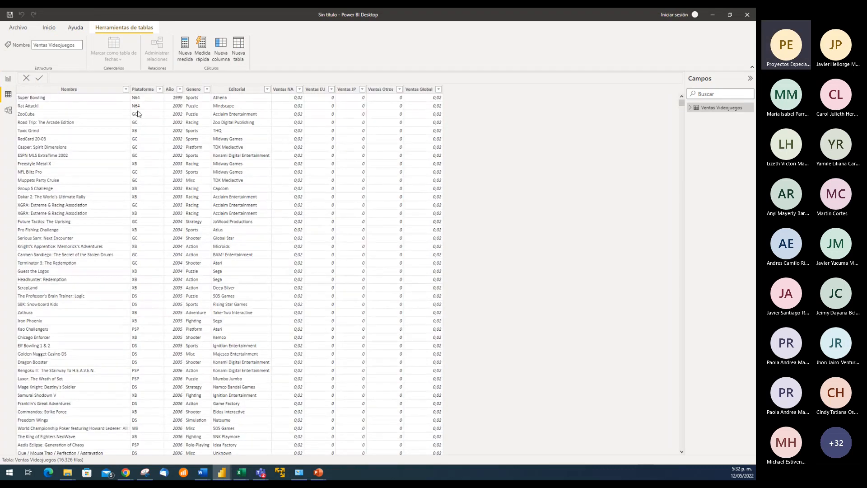
{"action": "left_click", "coordinate": [83, 89]}
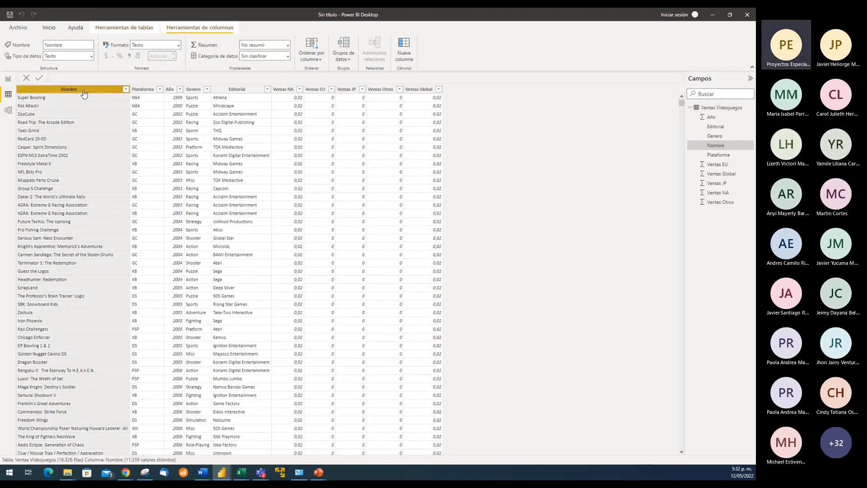
{"action": "left_click", "coordinate": [144, 89]}
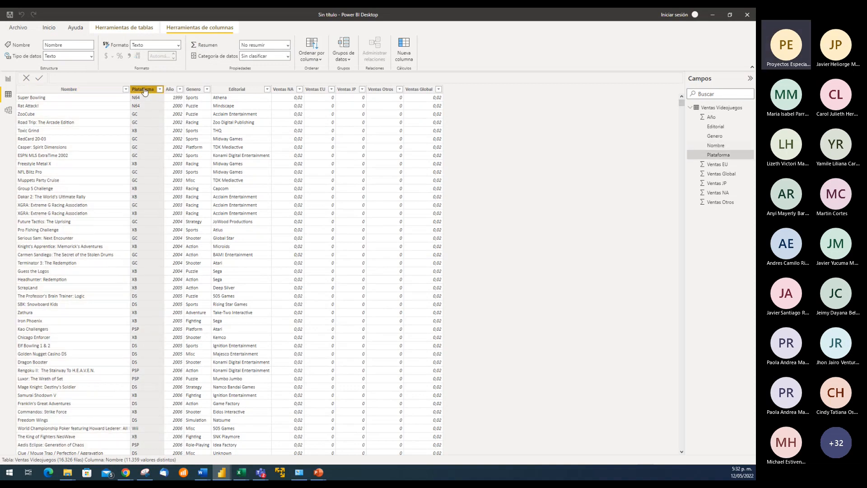
{"action": "left_click", "coordinate": [169, 89]}
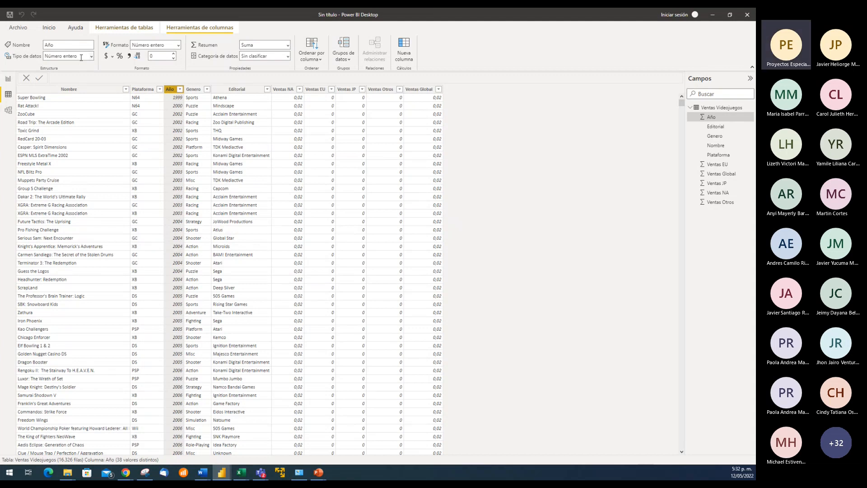
{"action": "left_click", "coordinate": [193, 89]}
{"action": "left_click", "coordinate": [170, 90]}
{"action": "left_click", "coordinate": [193, 89]}
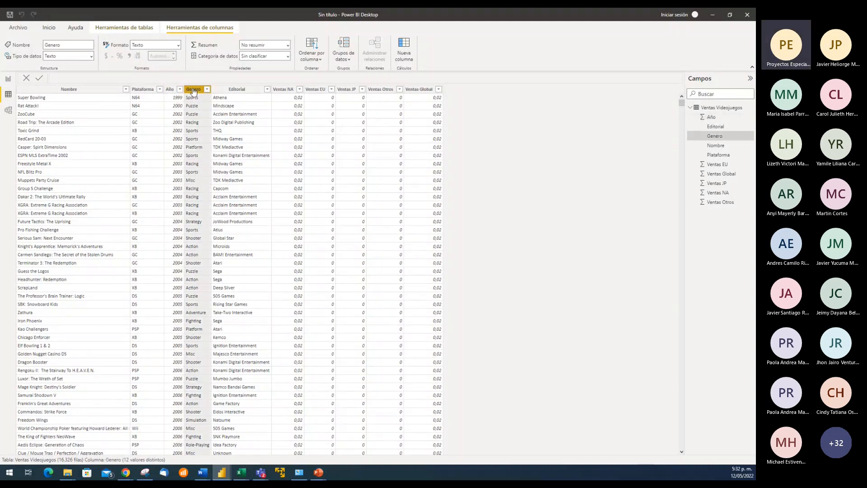
{"action": "left_click", "coordinate": [238, 89]}
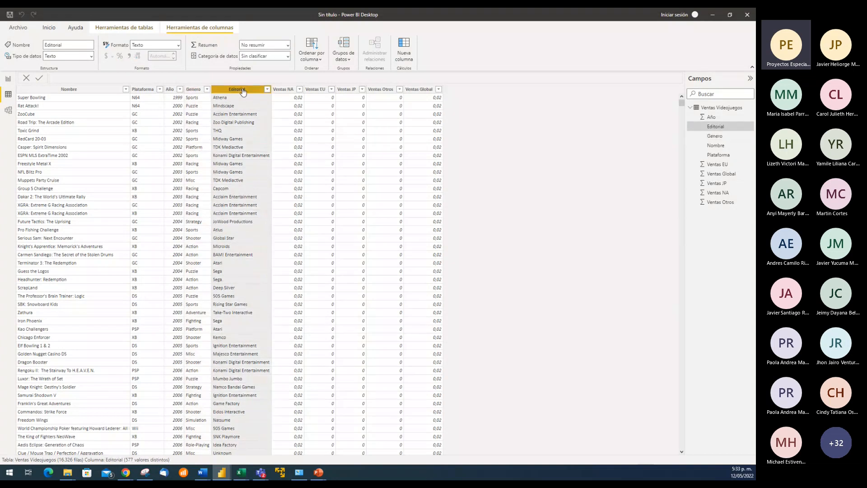
{"action": "left_click", "coordinate": [289, 90]}
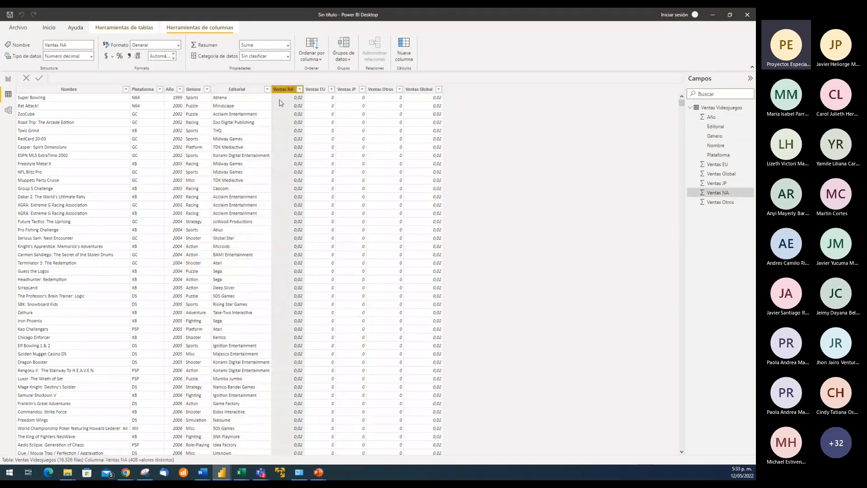
{"action": "left_click", "coordinate": [317, 91]}
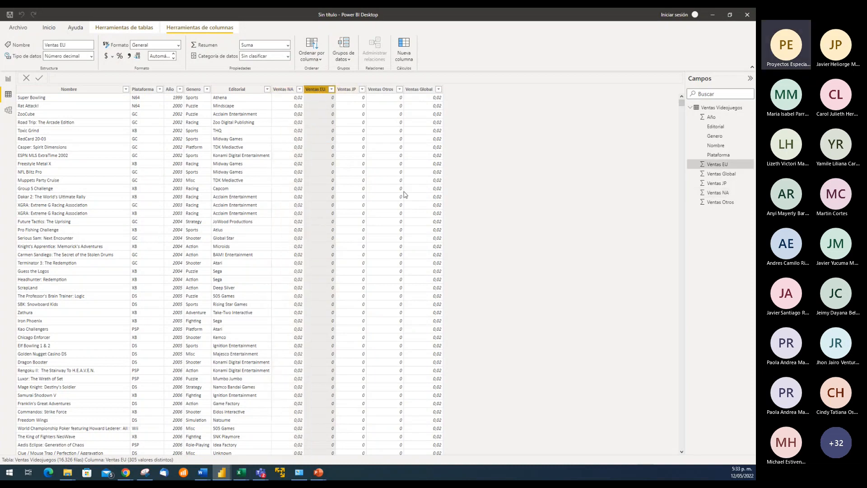
{"action": "left_click", "coordinate": [80, 90]}
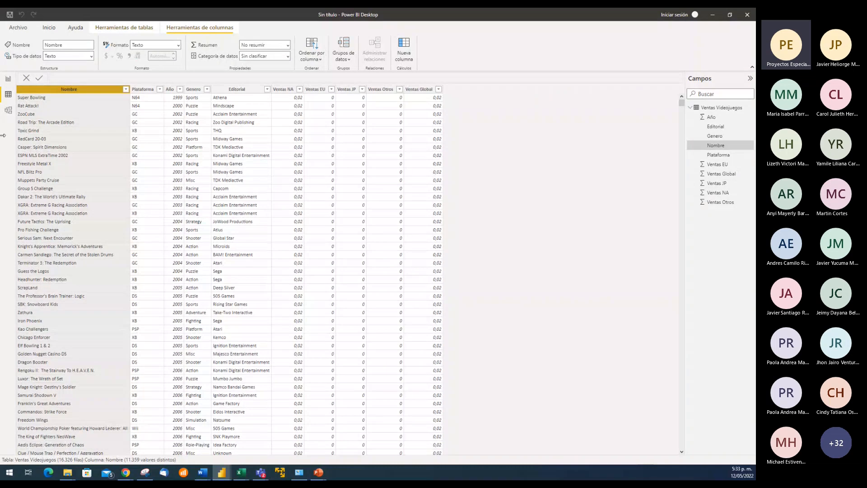
Show the data model and enlarge the Ventas Videojuegos table card so all its fields fit
{"action": "left_click", "coordinate": [8, 110]}
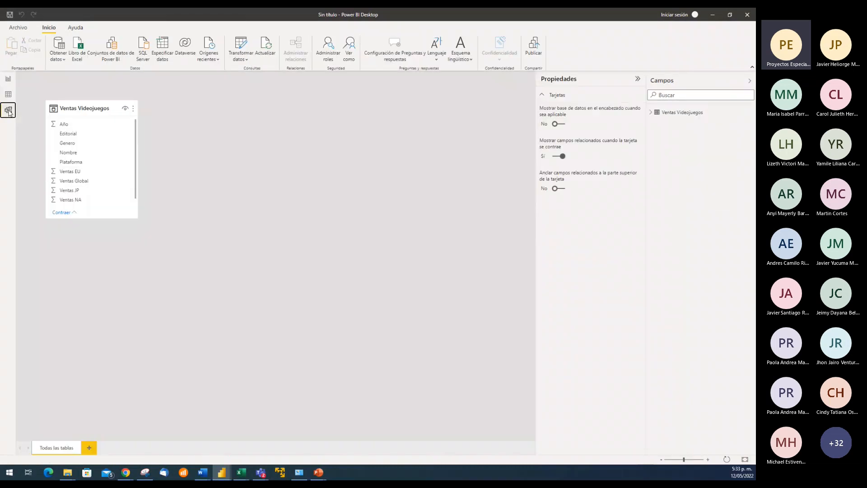
{"action": "left_click", "coordinate": [133, 216]}
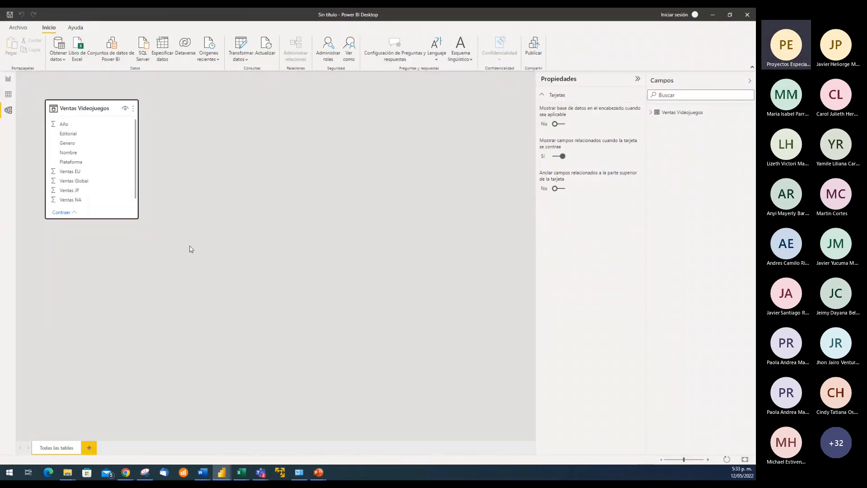
{"action": "left_click_drag", "start_coordinate": [138, 219], "coordinate": [185, 264]}
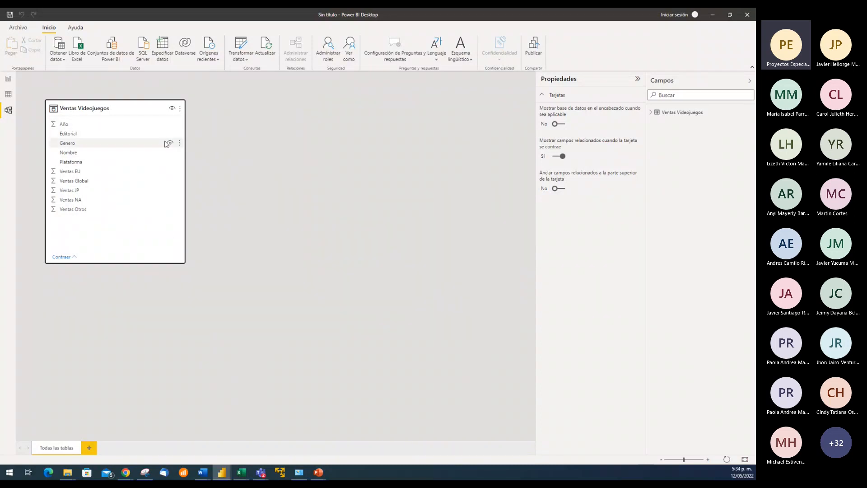
Create a stacked bar chart on the report page with Editorial on the Y axis and Ventas Global on the X axis, and widen it
{"action": "left_click", "coordinate": [9, 79]}
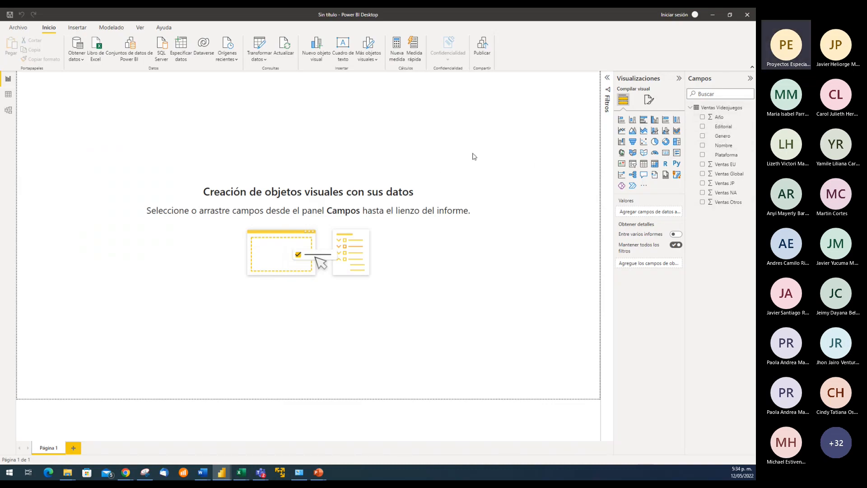
{"action": "left_click", "coordinate": [621, 119]}
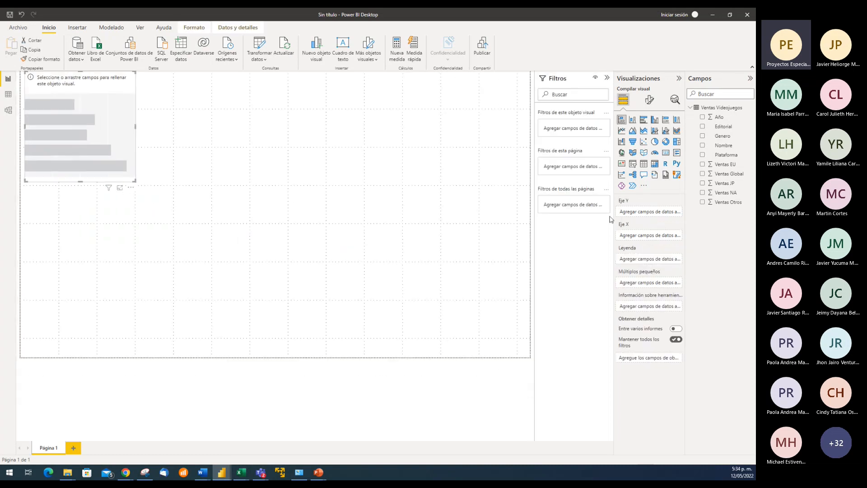
{"action": "left_click_drag", "start_coordinate": [728, 131], "coordinate": [659, 215]}
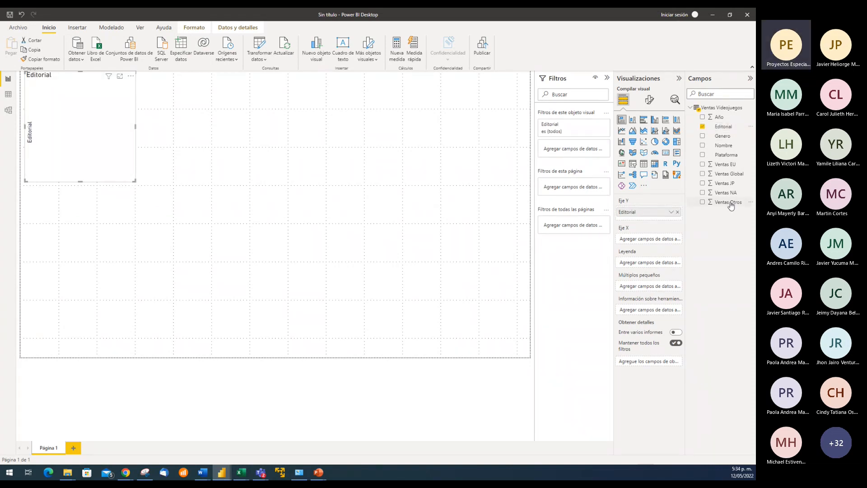
{"action": "left_click_drag", "start_coordinate": [732, 175], "coordinate": [665, 242]}
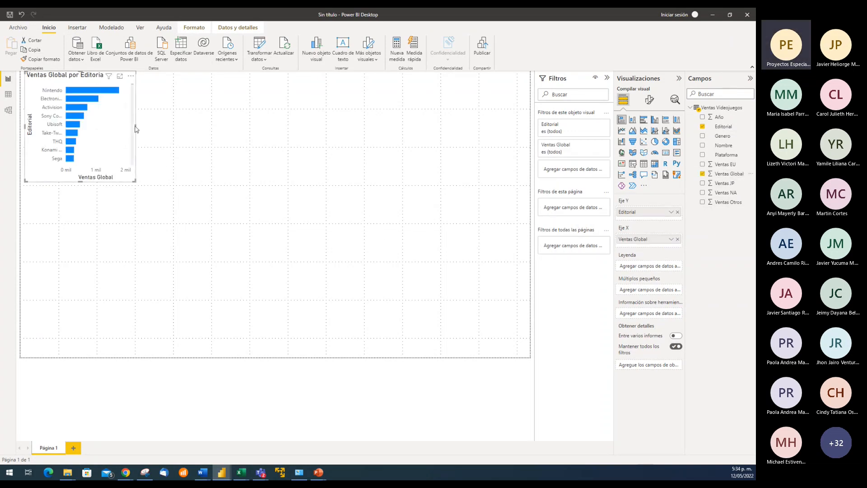
{"action": "left_click_drag", "start_coordinate": [137, 126], "coordinate": [186, 126]}
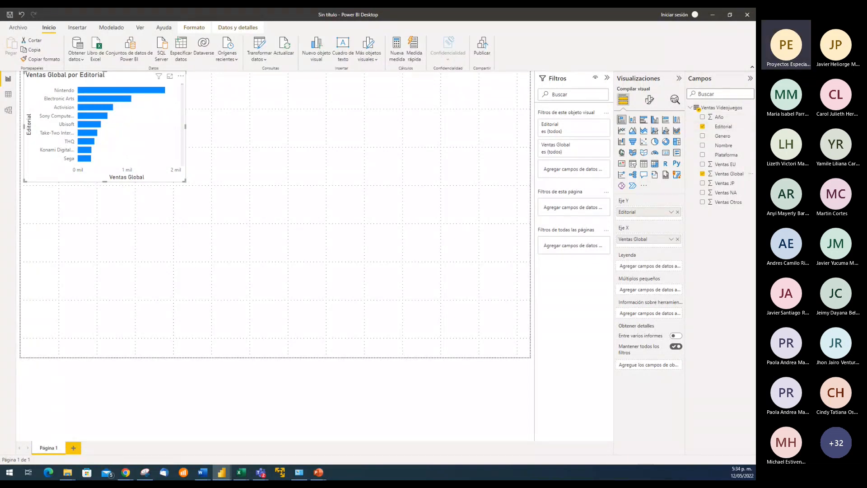
Hide the Editorial field from the report view in the data model, and enlarge the bar chart on the report page
{"action": "left_click", "coordinate": [8, 109]}
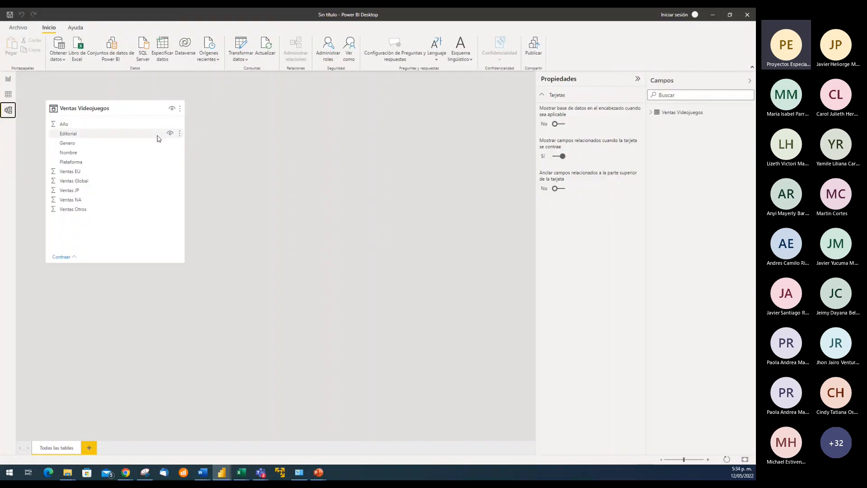
{"action": "left_click", "coordinate": [170, 137]}
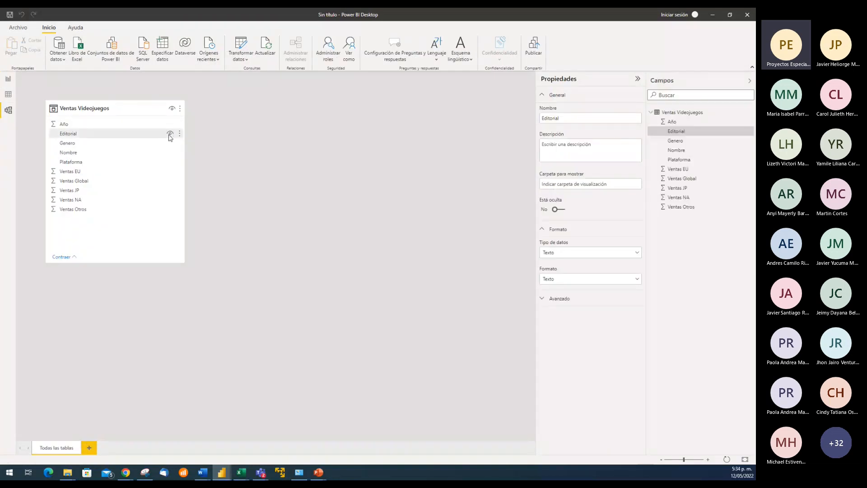
{"action": "left_click", "coordinate": [169, 134]}
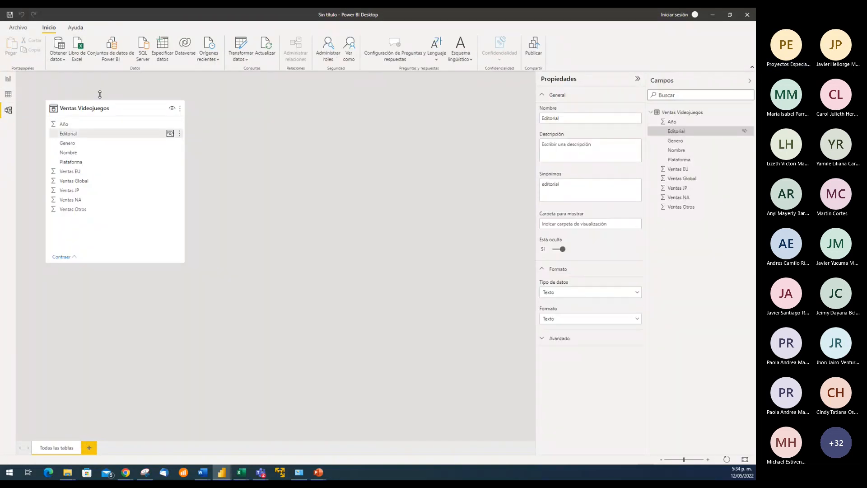
{"action": "left_click", "coordinate": [8, 79]}
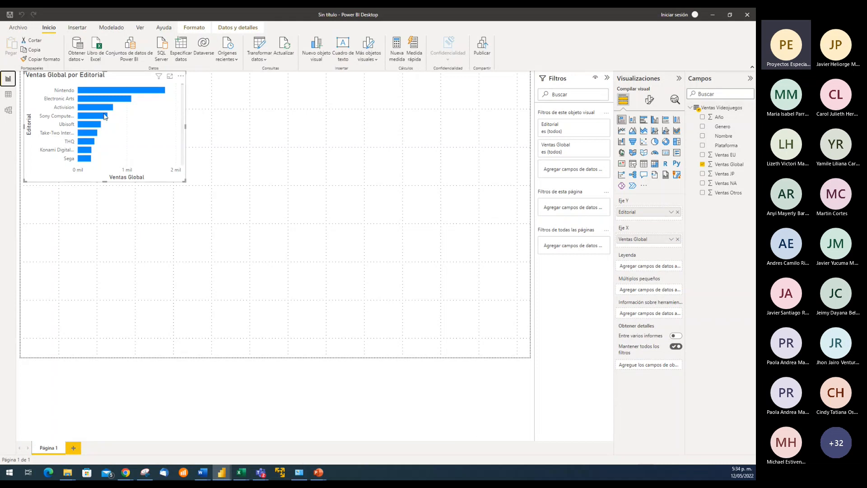
{"action": "left_click_drag", "start_coordinate": [184, 181], "coordinate": [290, 247]}
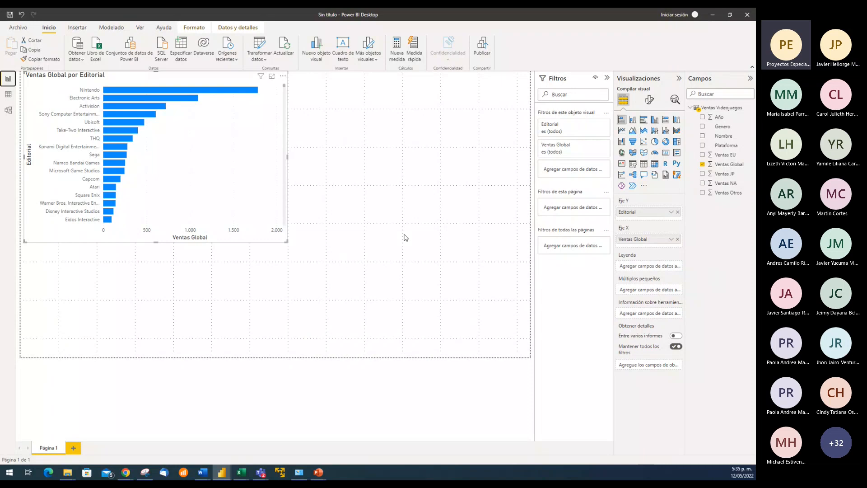
Hide the entire Ventas Videojuegos table from the report view and check the effect on the report page
{"action": "left_click", "coordinate": [8, 110]}
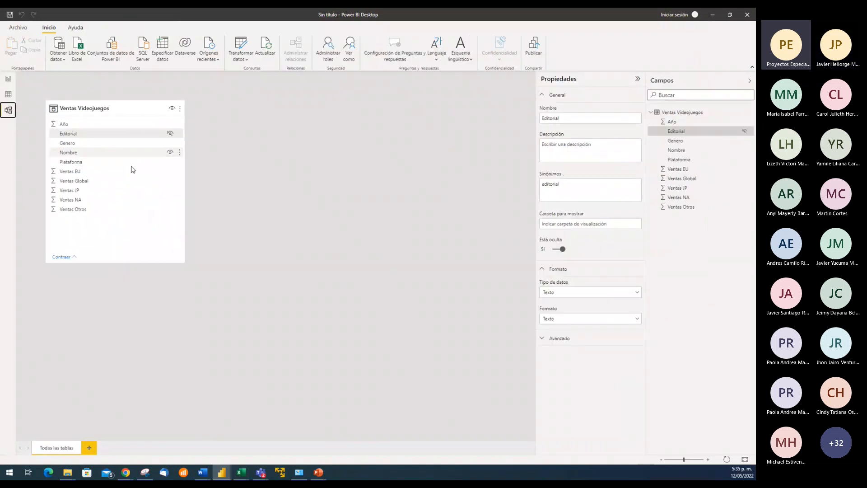
{"action": "left_click", "coordinate": [173, 110]}
{"action": "left_click", "coordinate": [174, 109]}
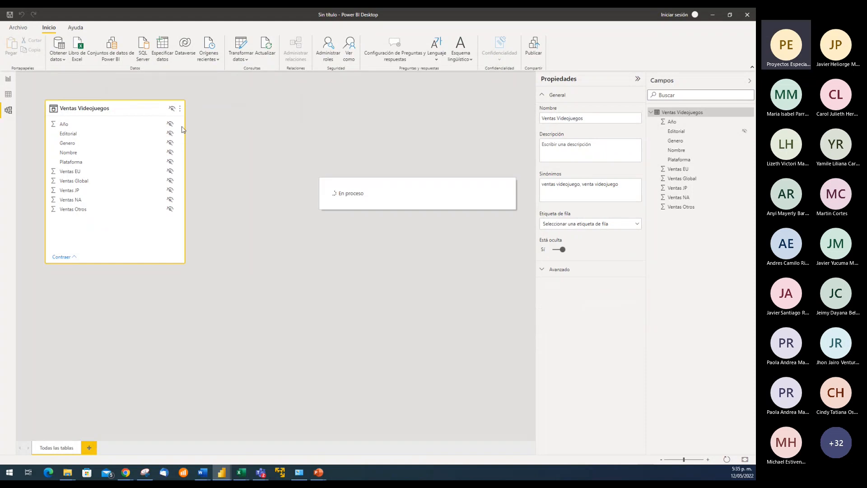
{"action": "left_click", "coordinate": [9, 81]}
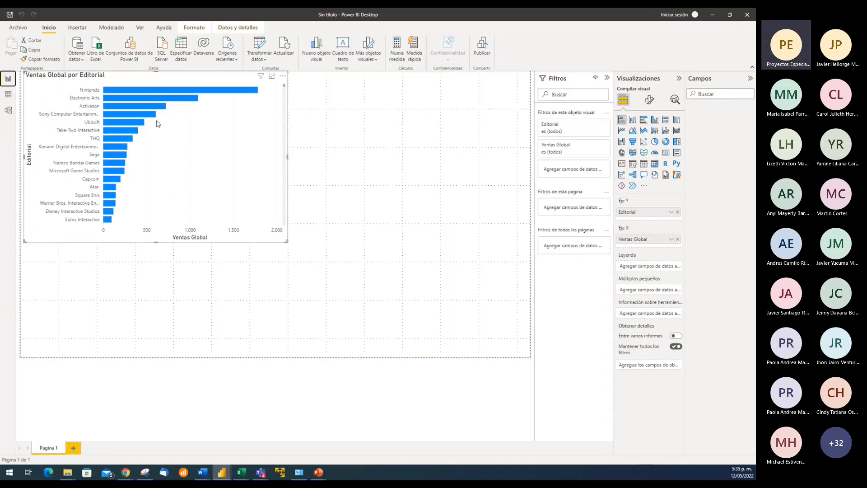
{"action": "mouse_move", "coordinate": [133, 116]}
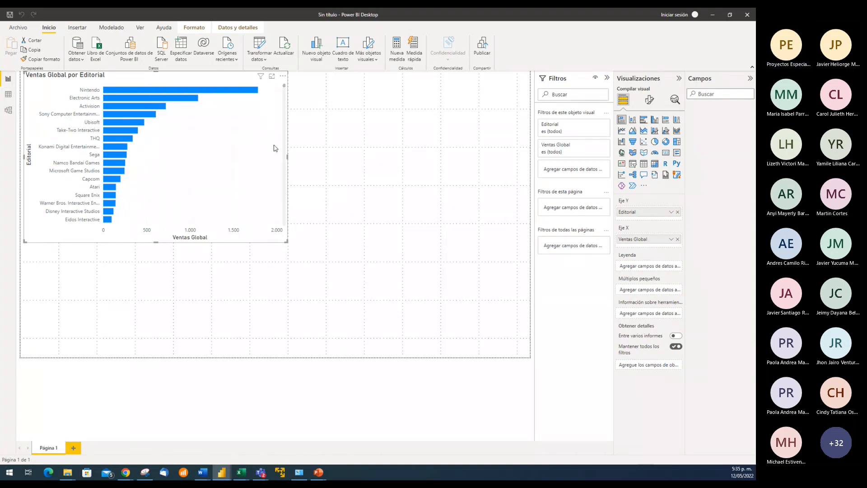
Delete the bar chart and make the Ventas Videojuegos table visible in the report view again, checking the data and report views
{"action": "key", "text": "Delete"}
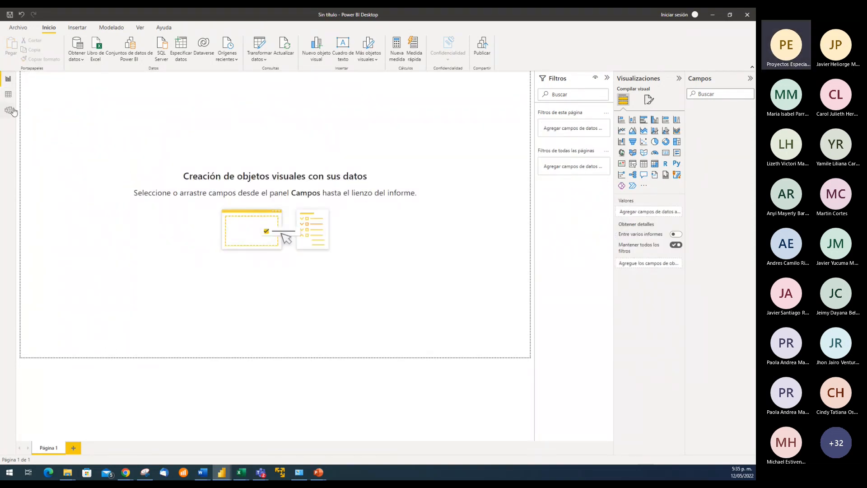
{"action": "left_click", "coordinate": [8, 111]}
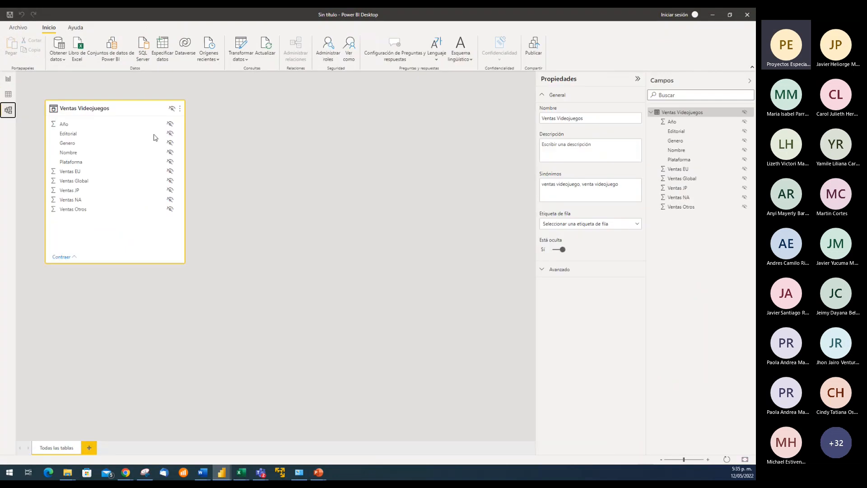
{"action": "left_click", "coordinate": [172, 108]}
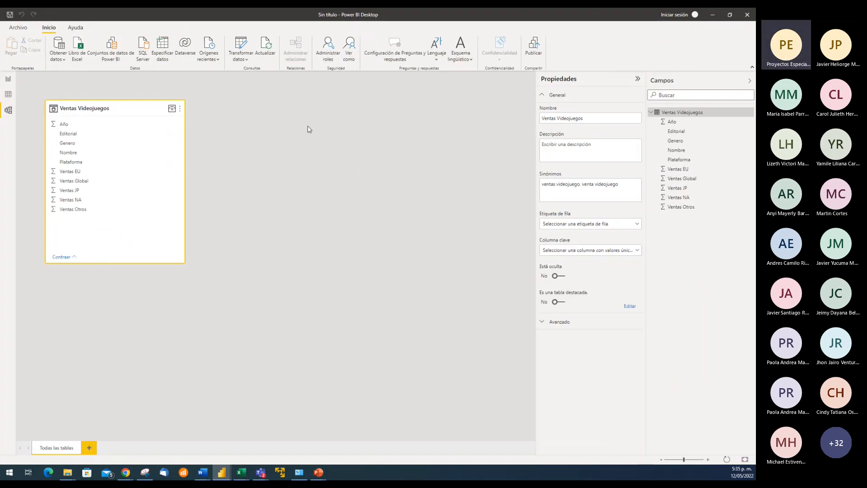
{"action": "left_click", "coordinate": [9, 94]}
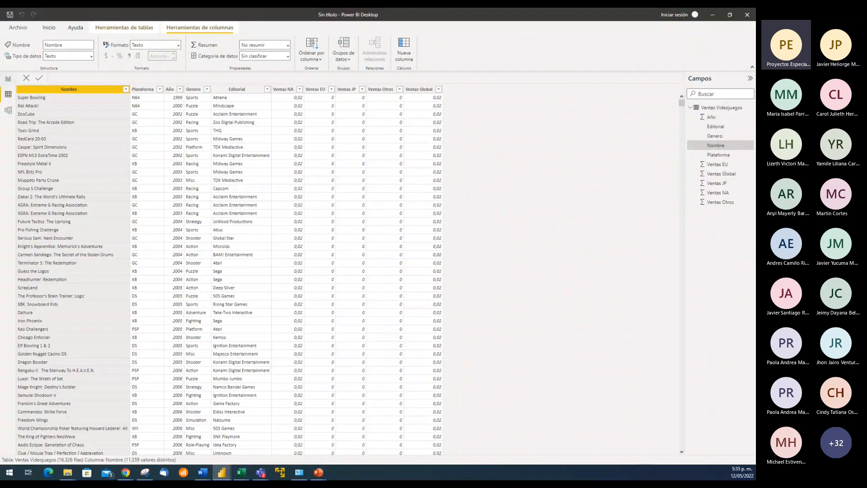
{"action": "left_click", "coordinate": [10, 79]}
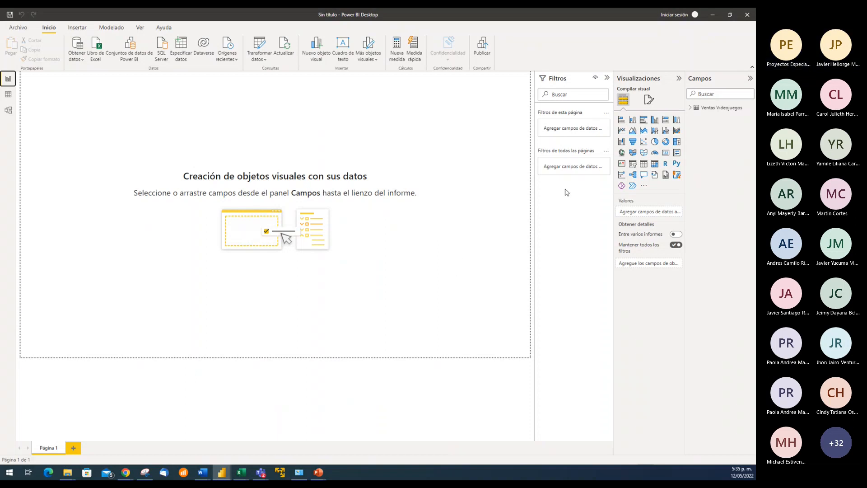
Collapse the Filtros pane and expand the Ventas Videojuegos table to list its fields
{"action": "left_click", "coordinate": [607, 78]}
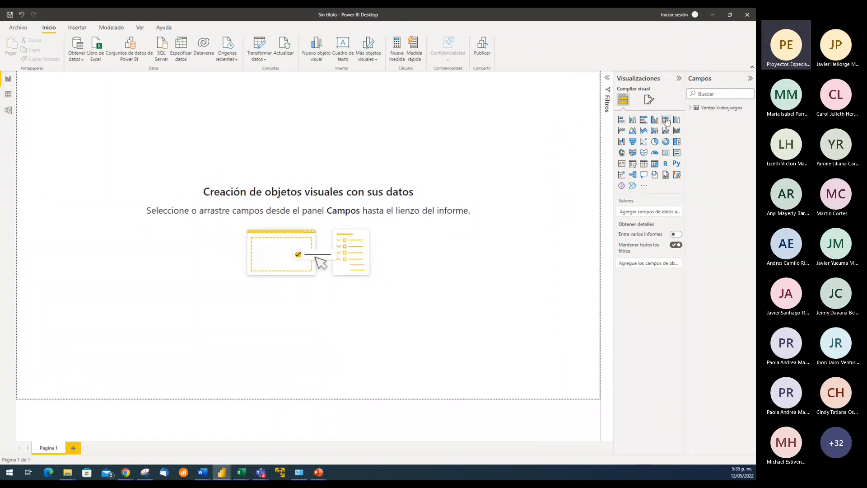
{"action": "left_click", "coordinate": [690, 107]}
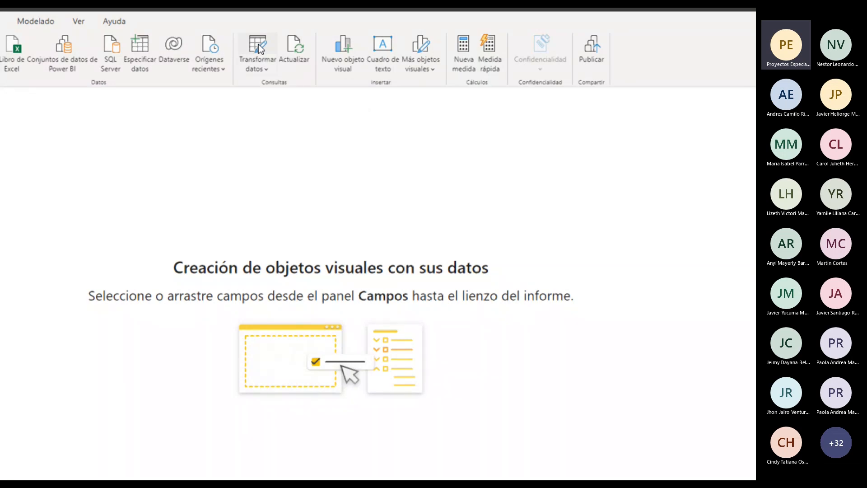
Open the Ventas Videojuegos query in the Power Query Editor through Transformar datos
{"action": "left_click", "coordinate": [258, 44]}
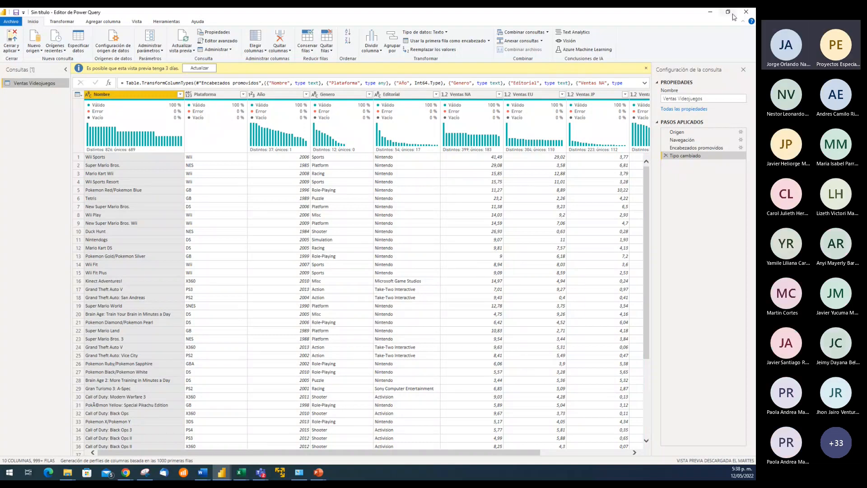
{"action": "left_click", "coordinate": [746, 12]}
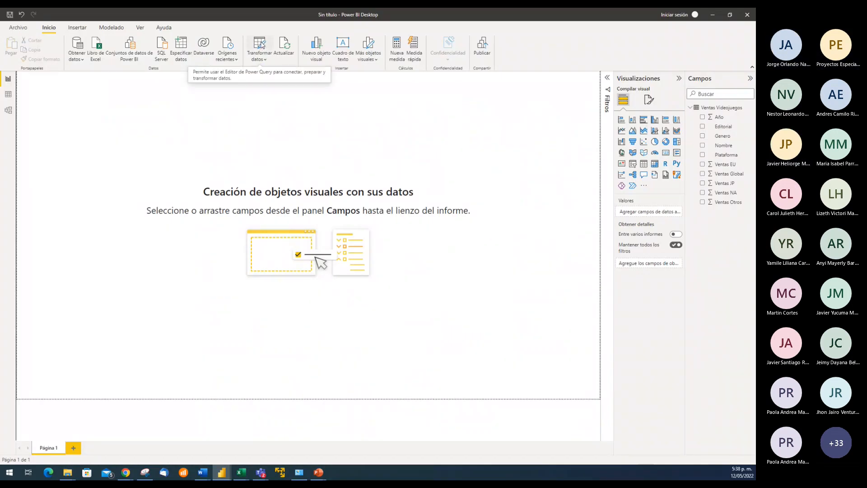
{"action": "left_click", "coordinate": [264, 59]}
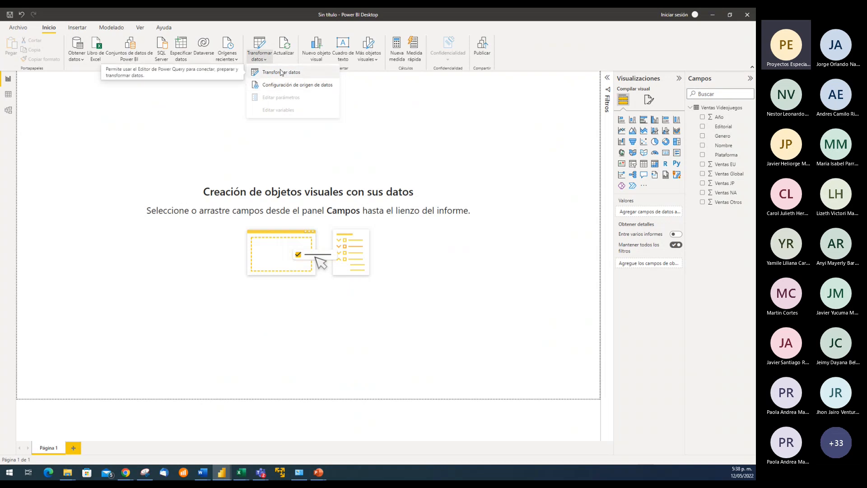
{"action": "left_click", "coordinate": [389, 113]}
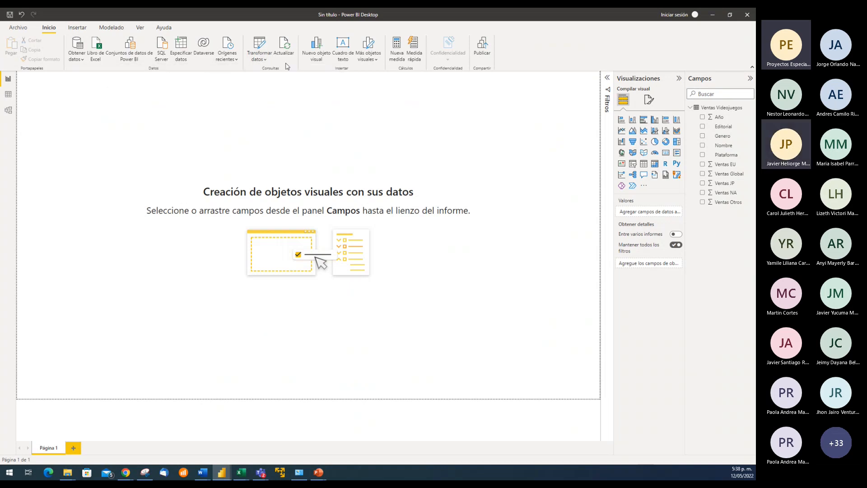
{"action": "left_click", "coordinate": [259, 47]}
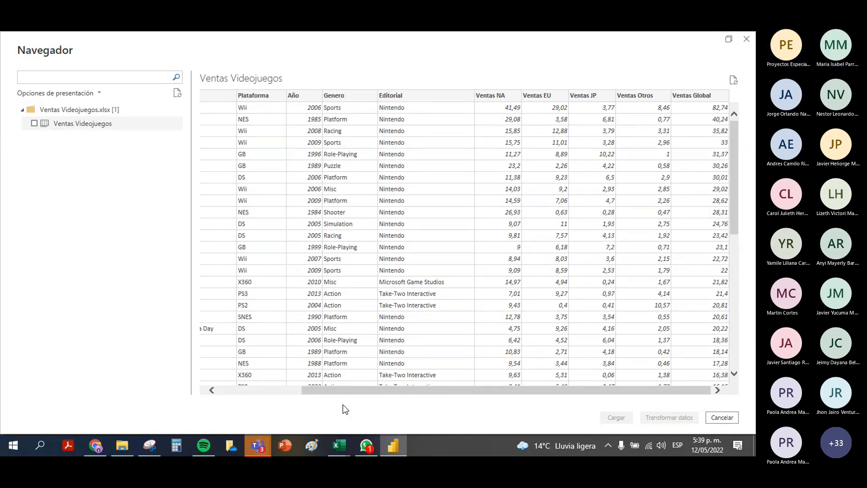
Review the preview columns of the Ventas Videojuegos table from Ventas Videojuegos.xlsx, then select the table and load it
{"action": "left_click_drag", "start_coordinate": [340, 391], "coordinate": [186, 390]}
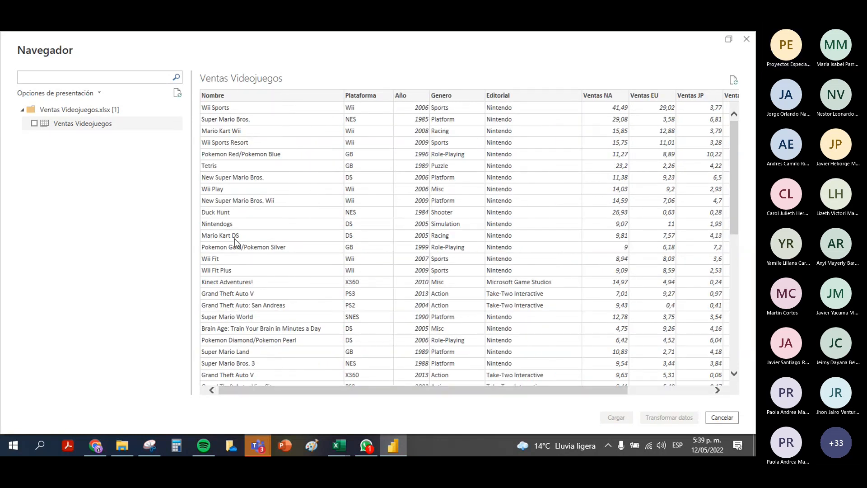
{"action": "left_click", "coordinate": [34, 123]}
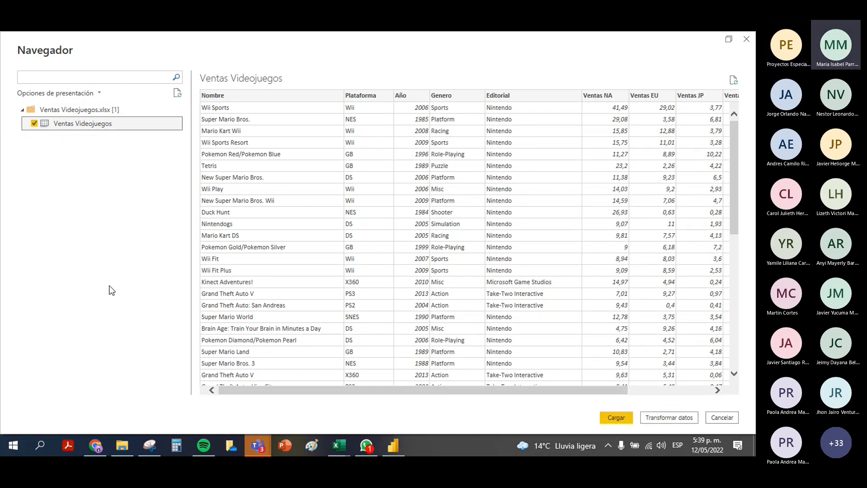
{"action": "left_click", "coordinate": [619, 418]}
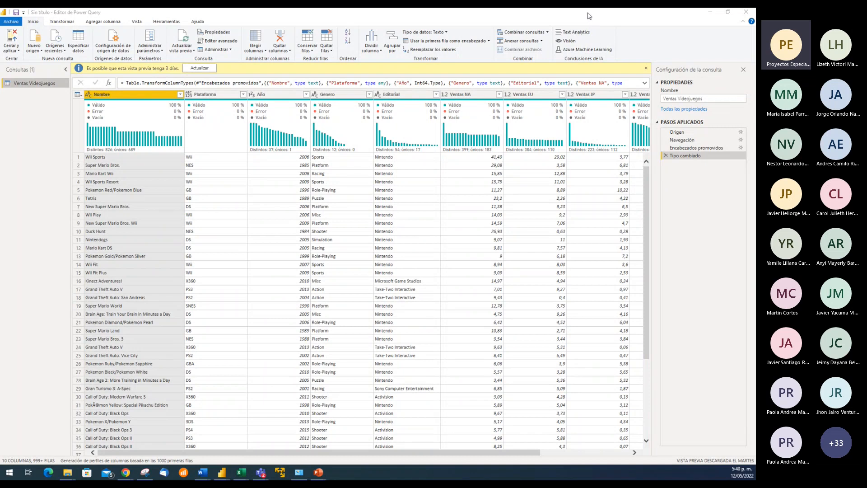
Minimize the Power Query Editor to show the report window, and bring the editor back
{"action": "left_click", "coordinate": [710, 16]}
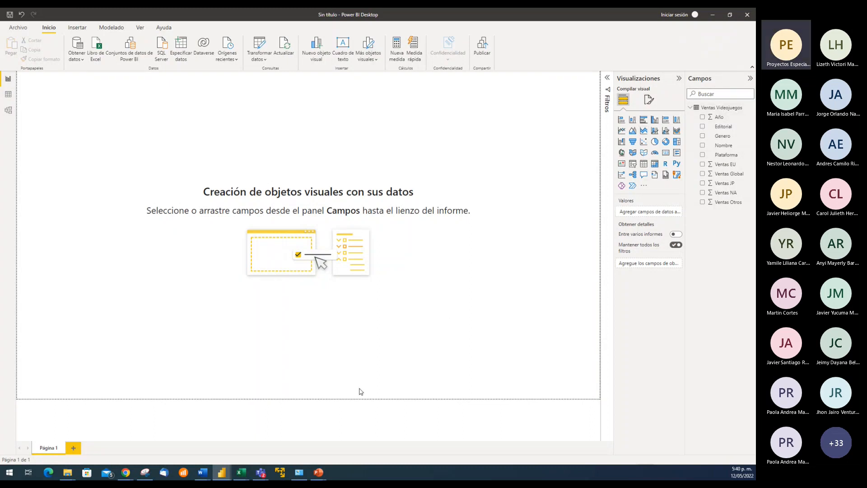
{"action": "mouse_move", "coordinate": [225, 473]}
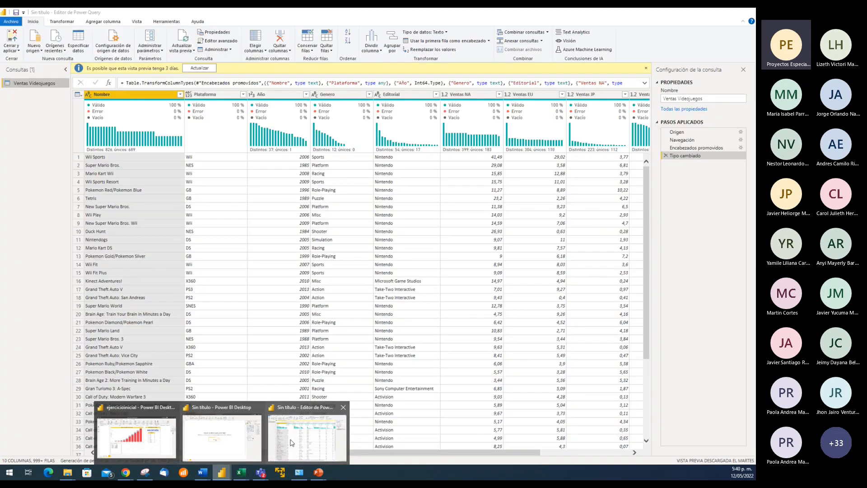
{"action": "left_click", "coordinate": [291, 443]}
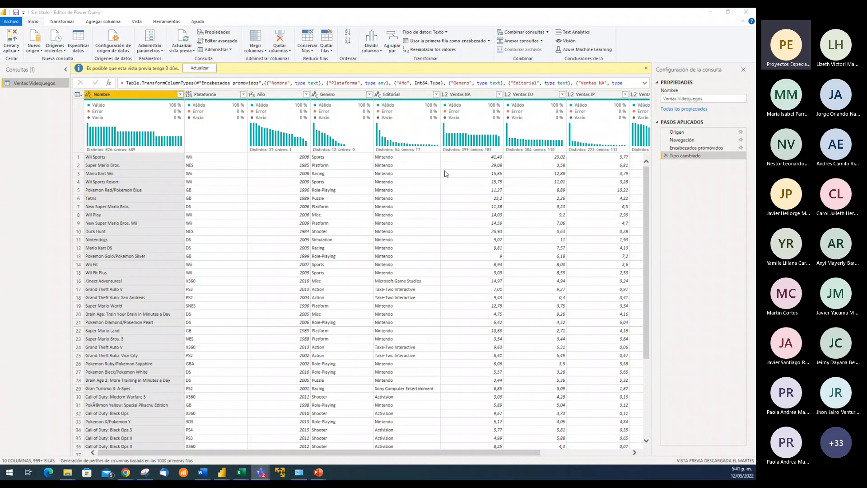
Expand the formula bar to read the full Table.TransformColumnTypes formula of the Tipo cambiado step, and collapse it again
{"action": "left_click", "coordinate": [284, 83]}
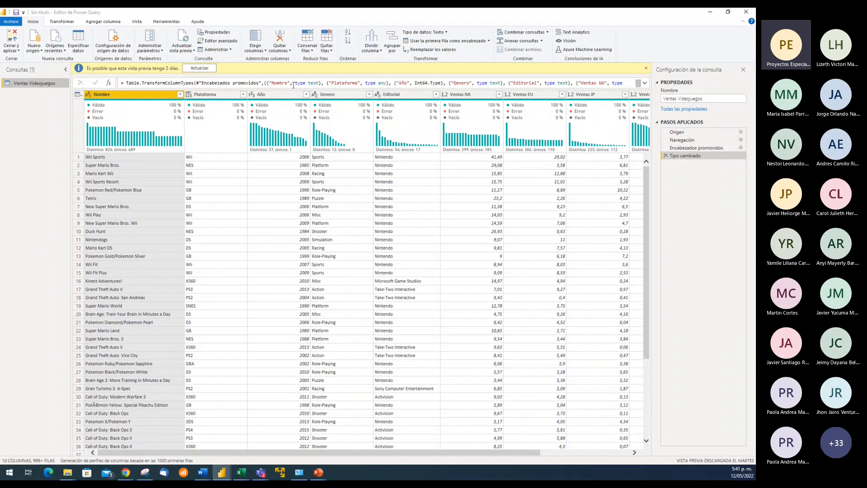
{"action": "left_click", "coordinate": [645, 84]}
{"action": "left_click", "coordinate": [480, 89]}
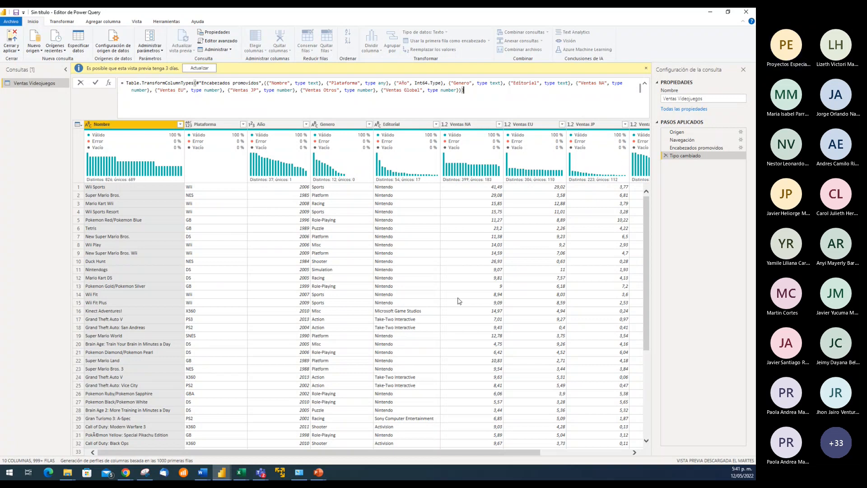
{"action": "left_click", "coordinate": [159, 181]}
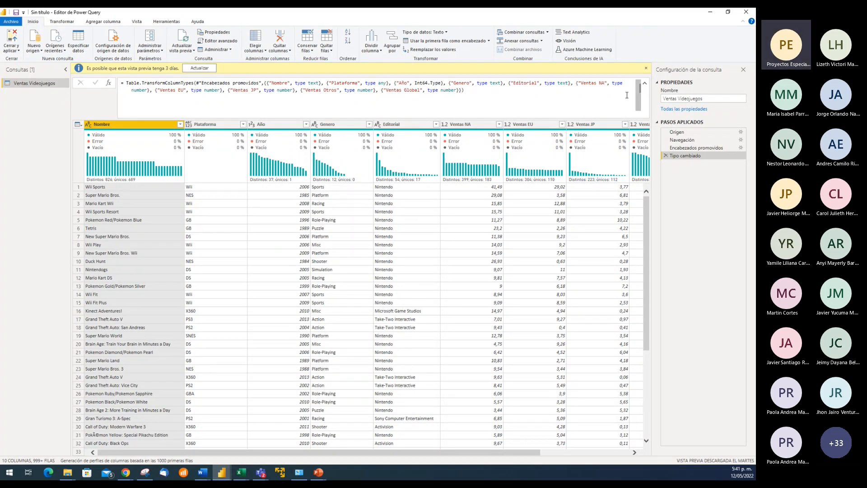
{"action": "left_click", "coordinate": [646, 85]}
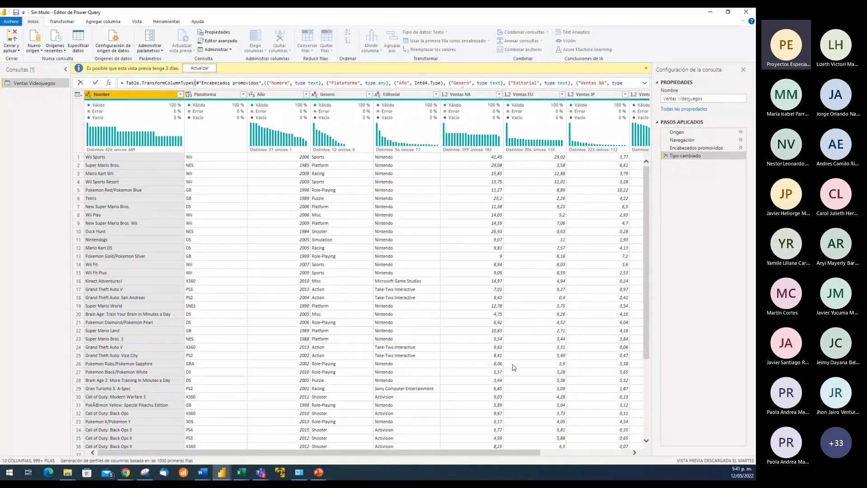
{"action": "left_click", "coordinate": [441, 454]}
{"action": "left_click_drag", "start_coordinate": [526, 454], "coordinate": [463, 455]}
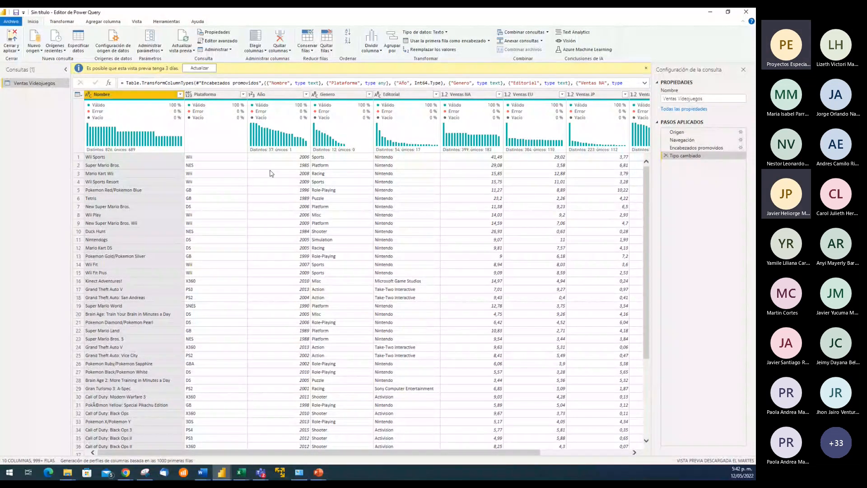
Turn off the column quality and column distribution previews and select the Wii Sports cell in the Nombre column
{"action": "left_click", "coordinate": [137, 22]}
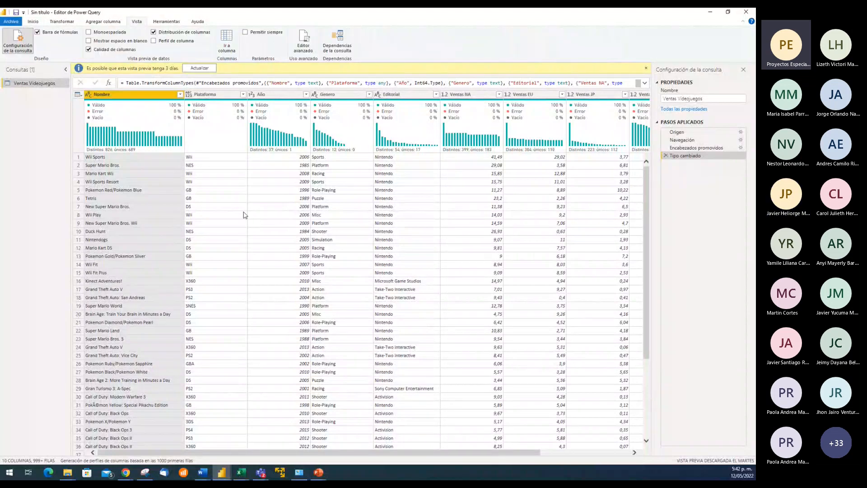
{"action": "left_click", "coordinate": [89, 49]}
{"action": "left_click", "coordinate": [153, 32]}
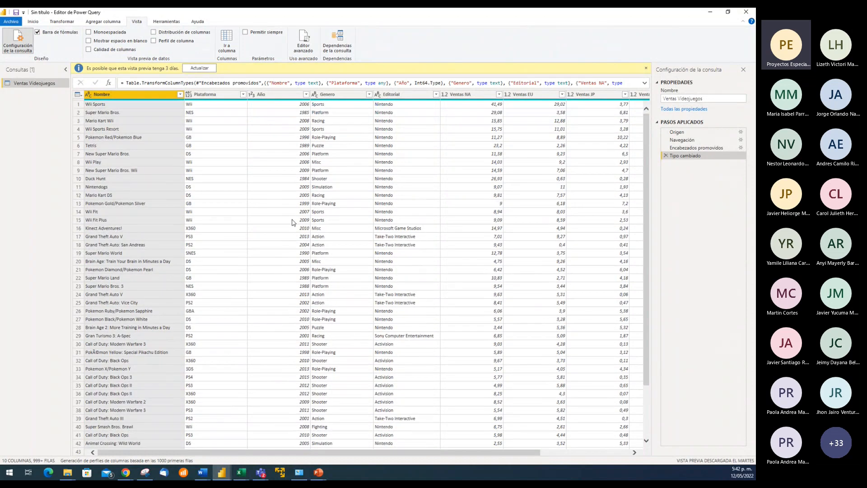
{"action": "left_click", "coordinate": [153, 105]}
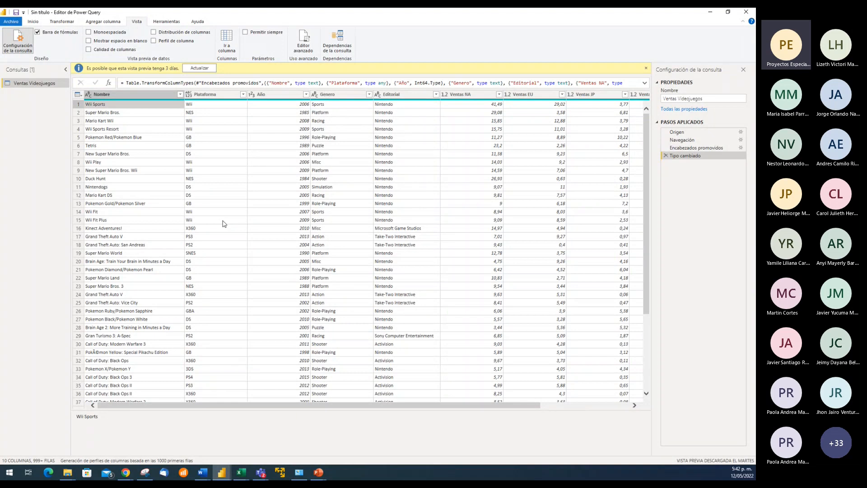
{"action": "key", "text": "super+plus"}
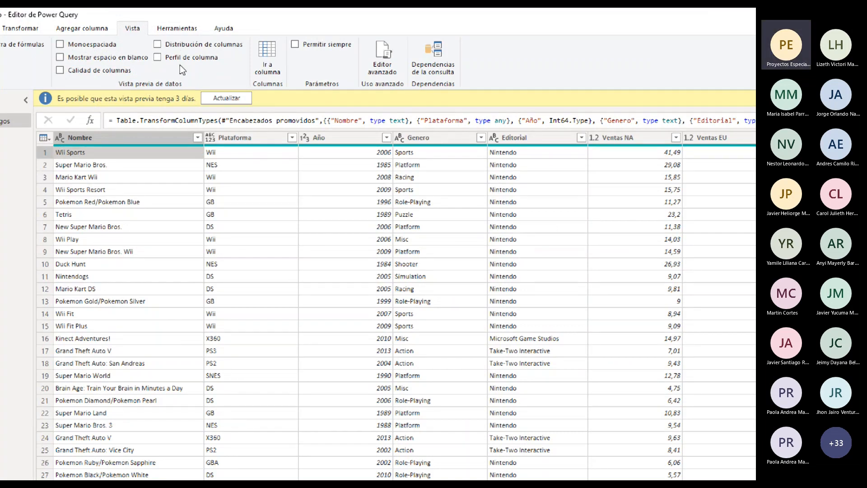
Turn on the column quality preview and check the valid, error and empty figures of columns such as Nombre and Año
{"action": "left_click", "coordinate": [59, 70]}
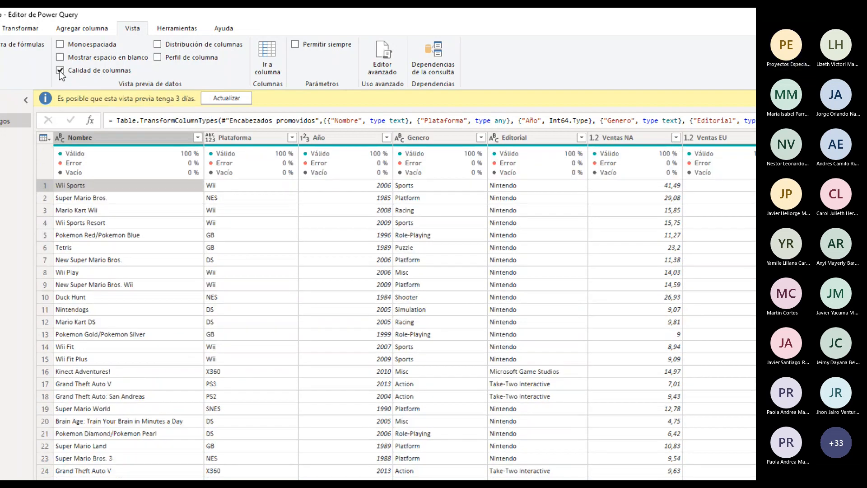
{"action": "mouse_move", "coordinate": [80, 153]}
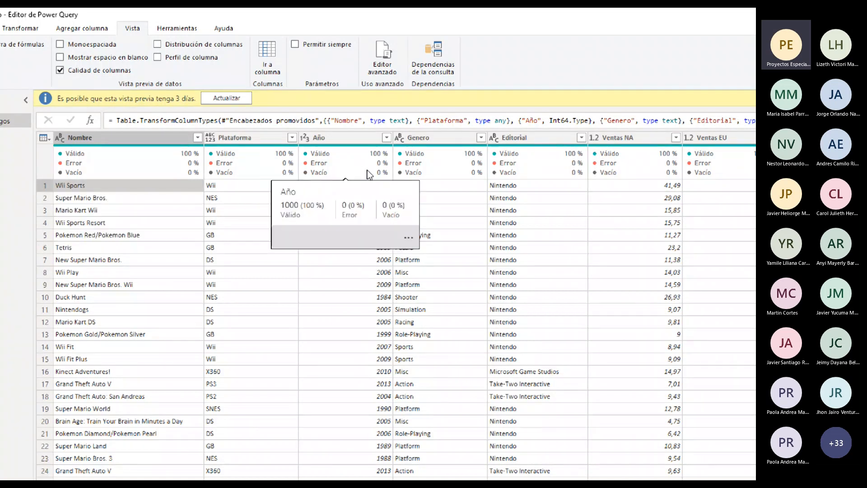
{"action": "mouse_move", "coordinate": [441, 167]}
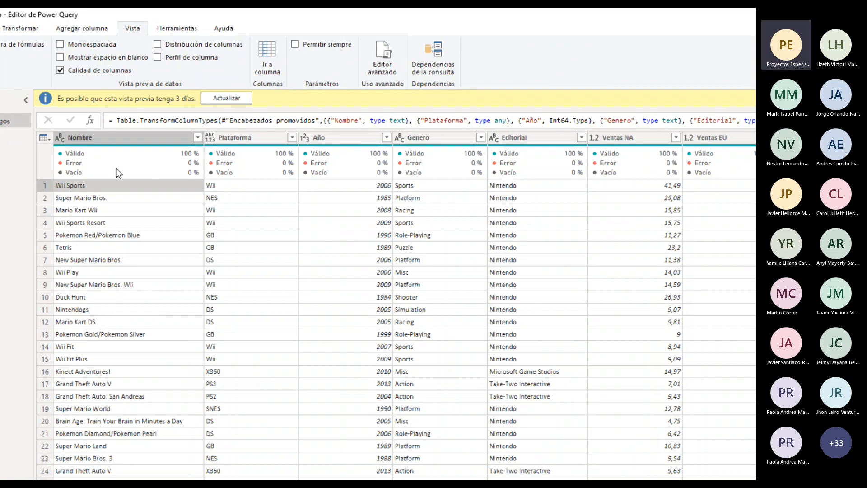
{"action": "mouse_move", "coordinate": [183, 170]}
Turn on the column distribution preview and compare the Nombre column's distribution with its Mario Kart Wii and Super Mario Bros. entries
{"action": "mouse_move", "coordinate": [183, 163]}
{"action": "left_click", "coordinate": [159, 44]}
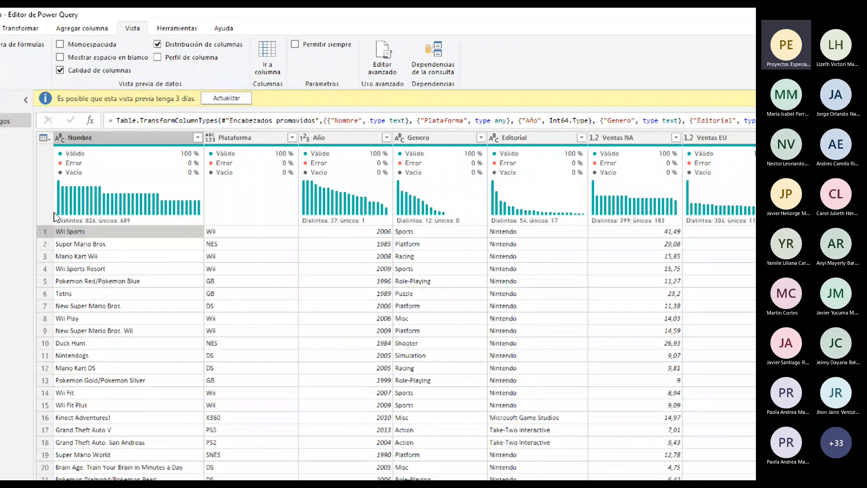
{"action": "mouse_move", "coordinate": [58, 198]}
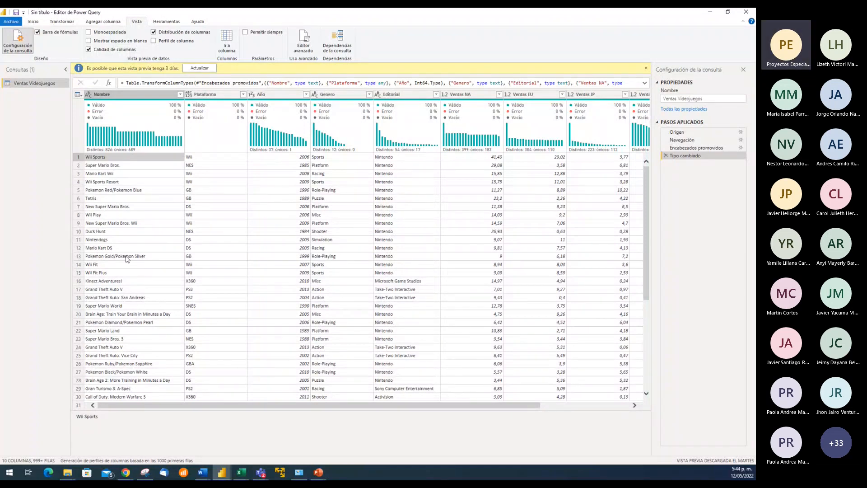
{"action": "left_click", "coordinate": [116, 174]}
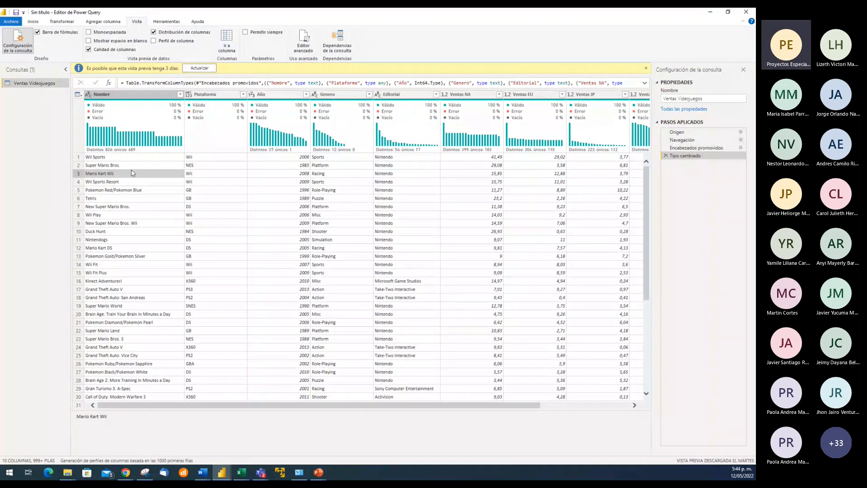
{"action": "left_click", "coordinate": [114, 166]}
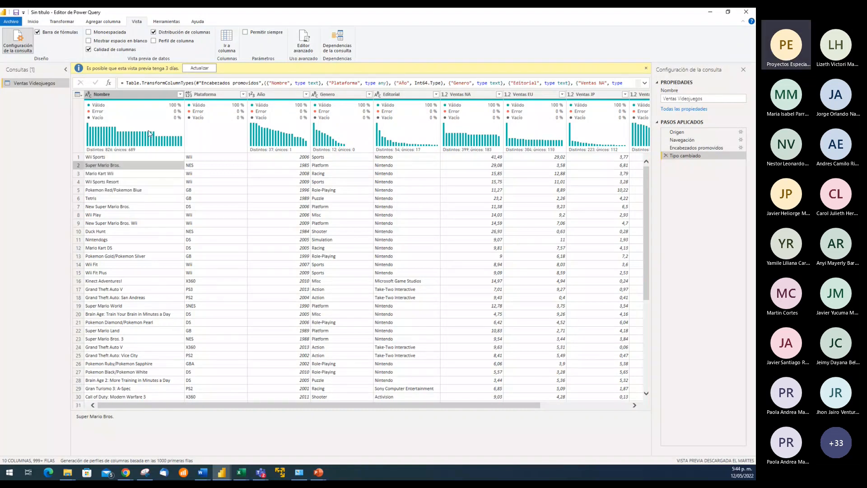
Turn on the column profile for the Nombre column and examine its statistics and value distribution
{"action": "left_click", "coordinate": [154, 42]}
{"action": "left_click", "coordinate": [153, 96]}
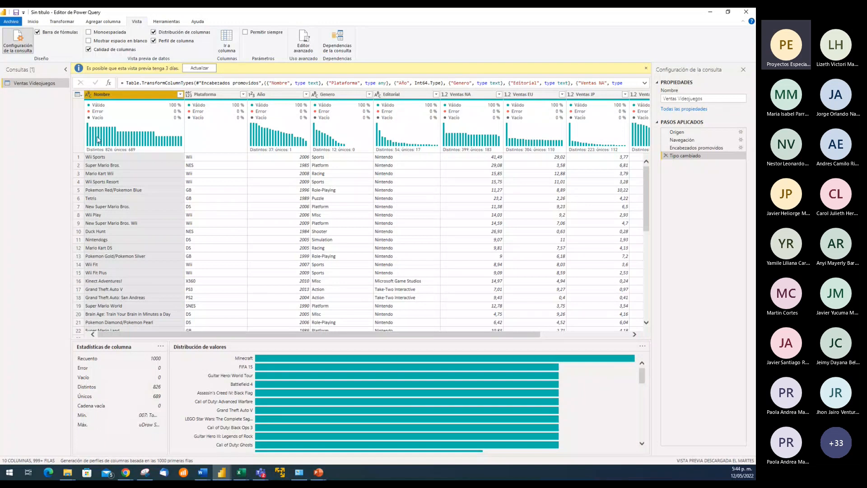
{"action": "mouse_move", "coordinate": [99, 140]}
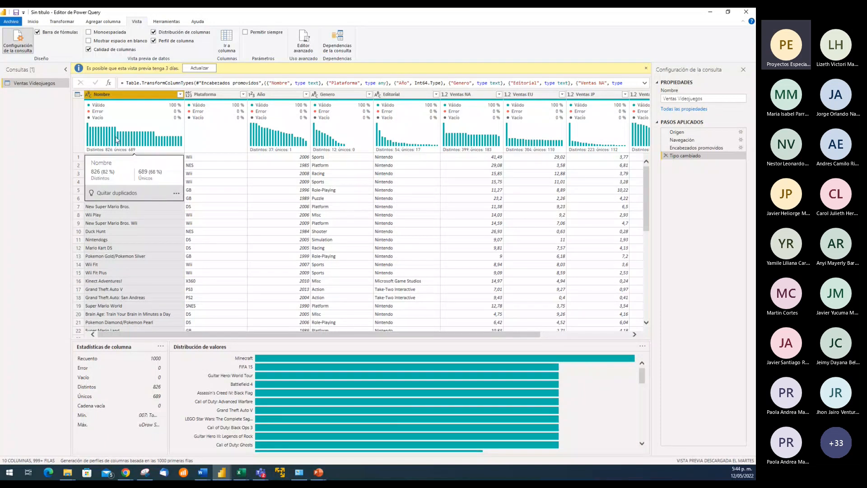
{"action": "mouse_move", "coordinate": [285, 359]}
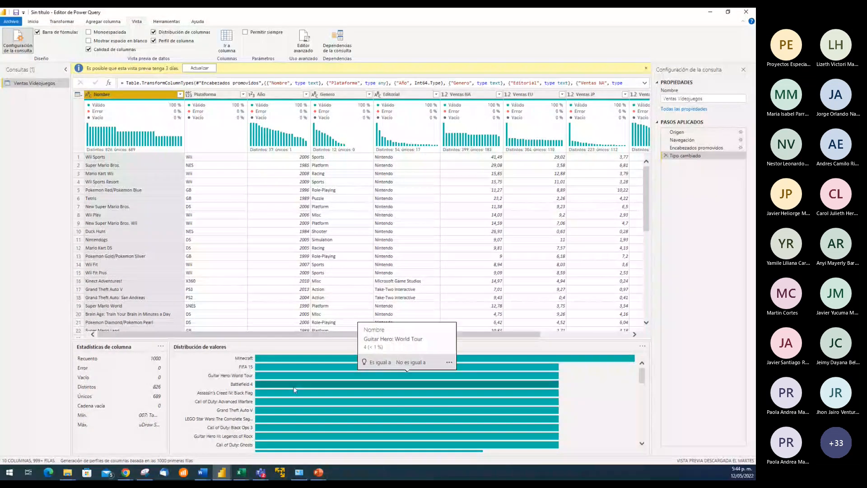
{"action": "scroll", "coordinate": [598, 387], "scroll_direction": "down", "scroll_amount": 1}
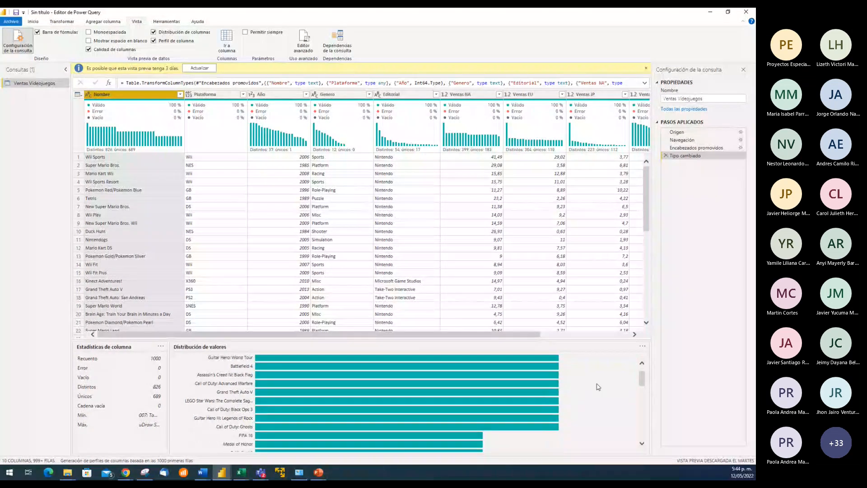
{"action": "scroll", "coordinate": [599, 387], "scroll_direction": "down", "scroll_amount": 3}
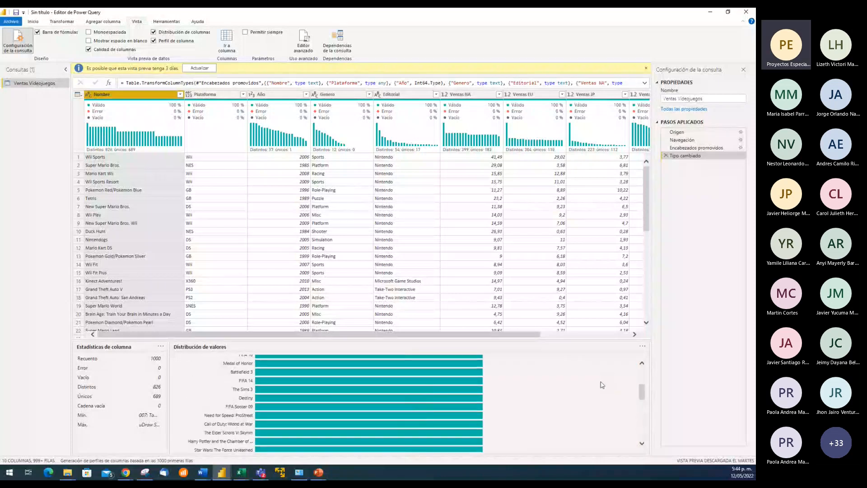
Turn off the column distribution preview and examine the Nombre column's value distribution in the column profile, starting from Minecraft
{"action": "scroll", "coordinate": [602, 385], "scroll_direction": "up", "scroll_amount": 4}
{"action": "mouse_move", "coordinate": [335, 360]}
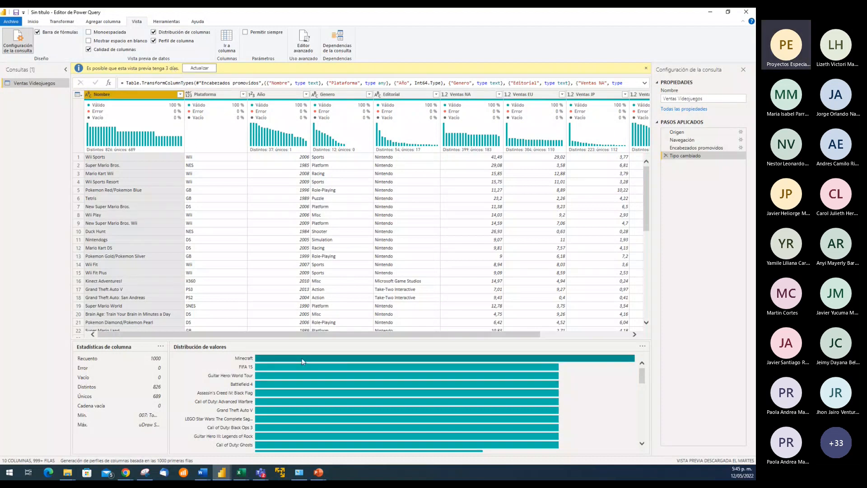
{"action": "mouse_move", "coordinate": [143, 127]}
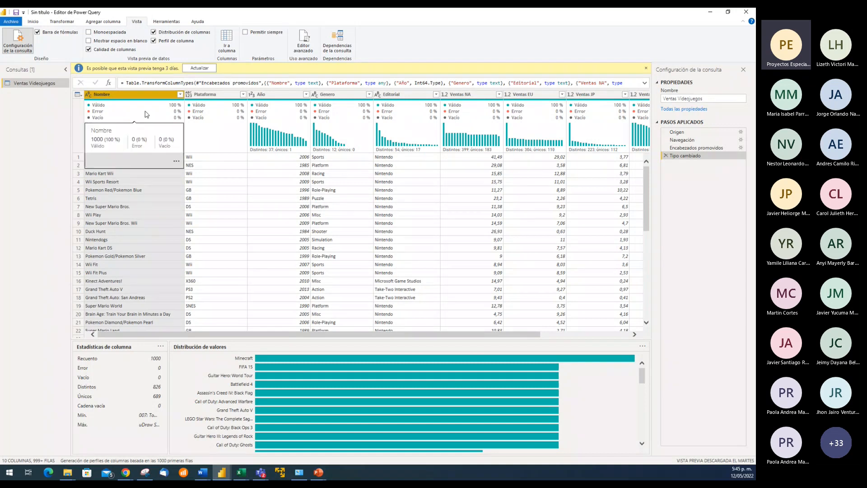
{"action": "left_click", "coordinate": [154, 32]}
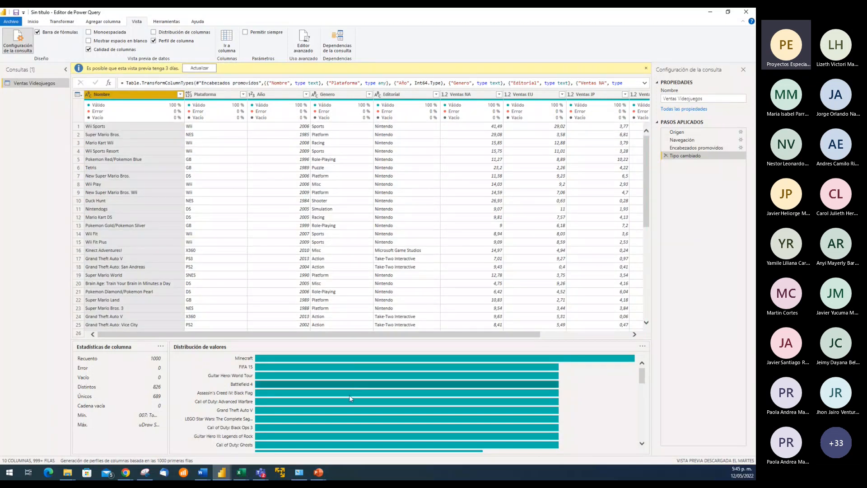
{"action": "scroll", "coordinate": [373, 382], "scroll_direction": "down", "scroll_amount": 3}
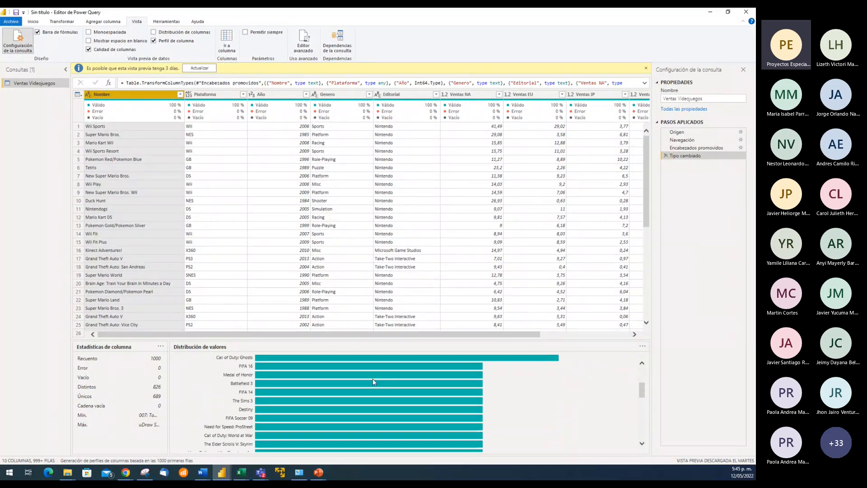
Check the column profiles of Plataforma and Año, inspecting individual year bars such as 2009 in the Año value distribution
{"action": "left_click", "coordinate": [213, 94]}
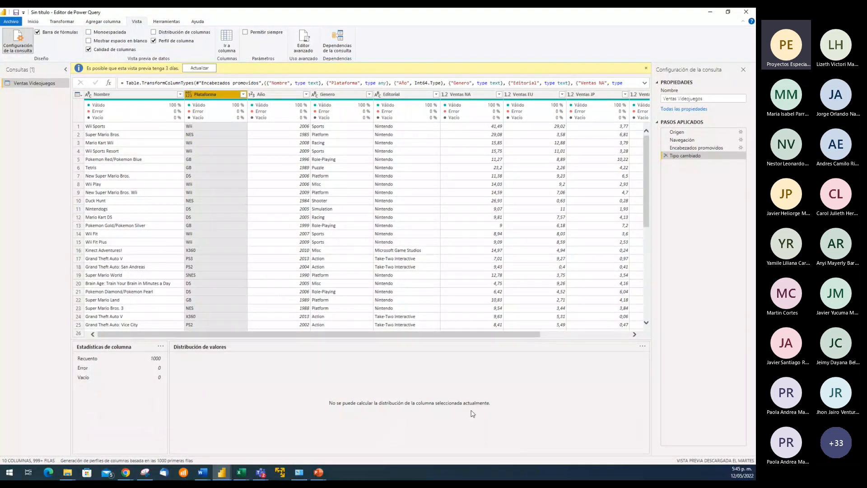
{"action": "left_click", "coordinate": [274, 96]}
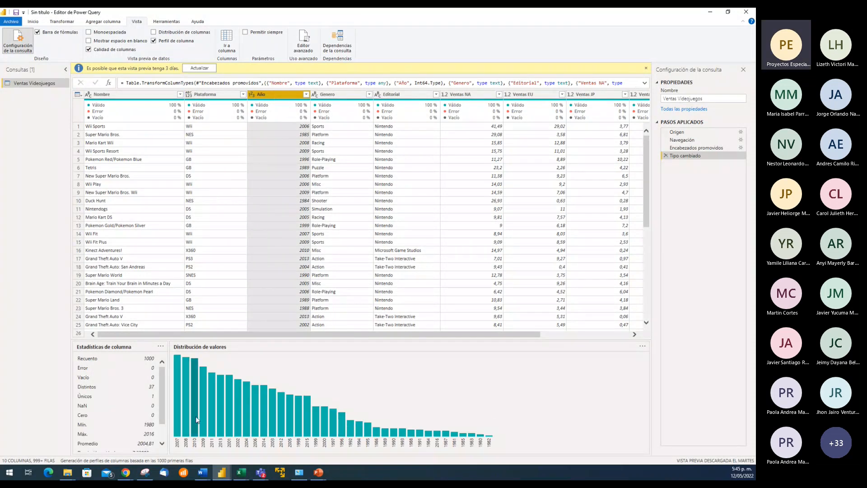
{"action": "mouse_move", "coordinate": [179, 399]}
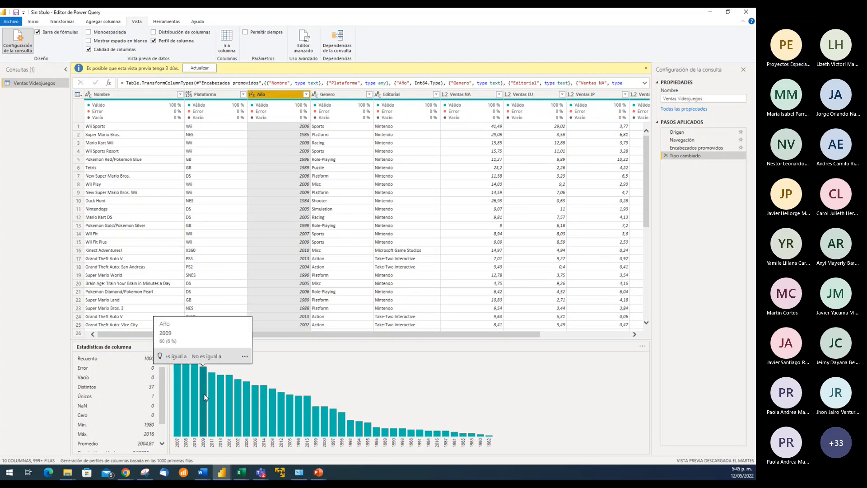
{"action": "mouse_move", "coordinate": [214, 401]}
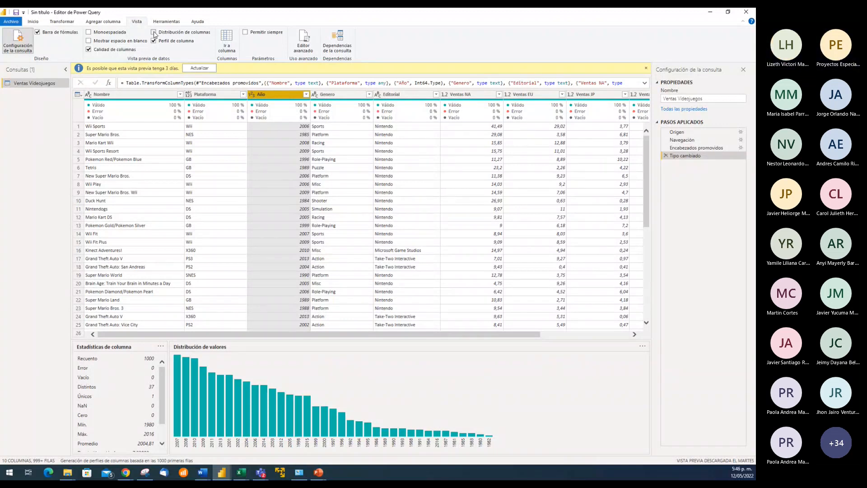
Turn on the column distribution preview and compare Nombre's distinct and unique figures with its New Super Mario Bros. and Super Mario Bros. entries
{"action": "left_click", "coordinate": [153, 33]}
{"action": "mouse_move", "coordinate": [92, 141]}
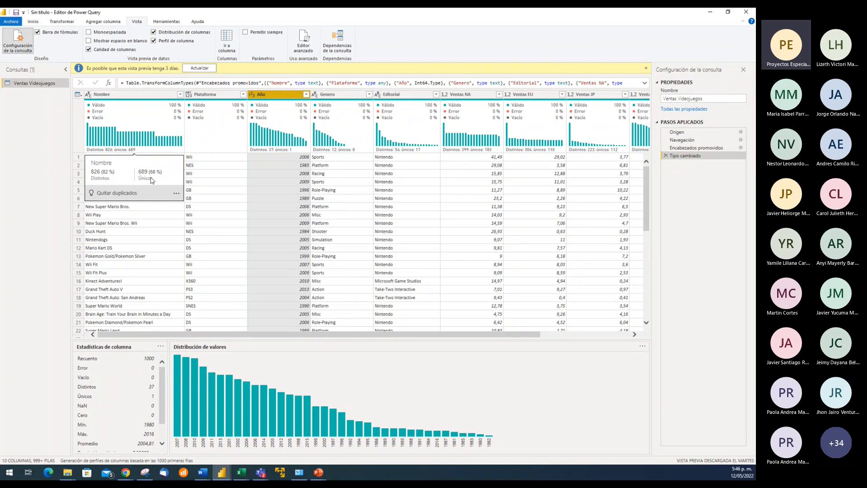
{"action": "left_click", "coordinate": [118, 208]}
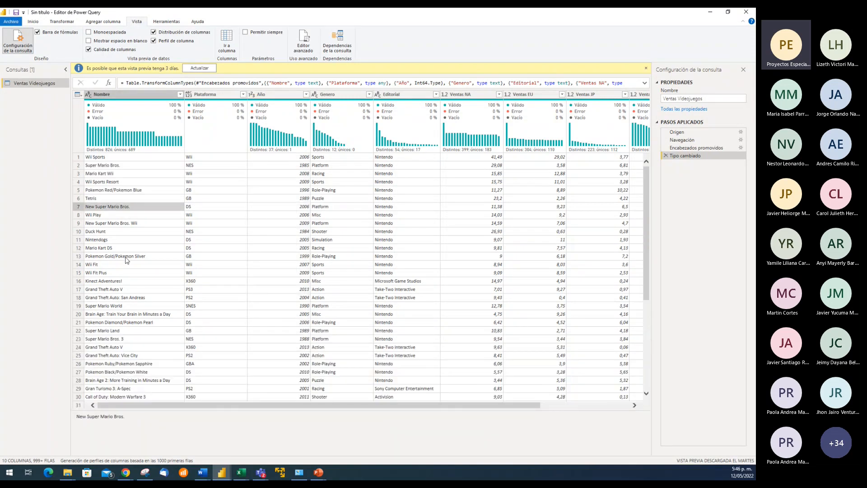
{"action": "mouse_move", "coordinate": [101, 139]}
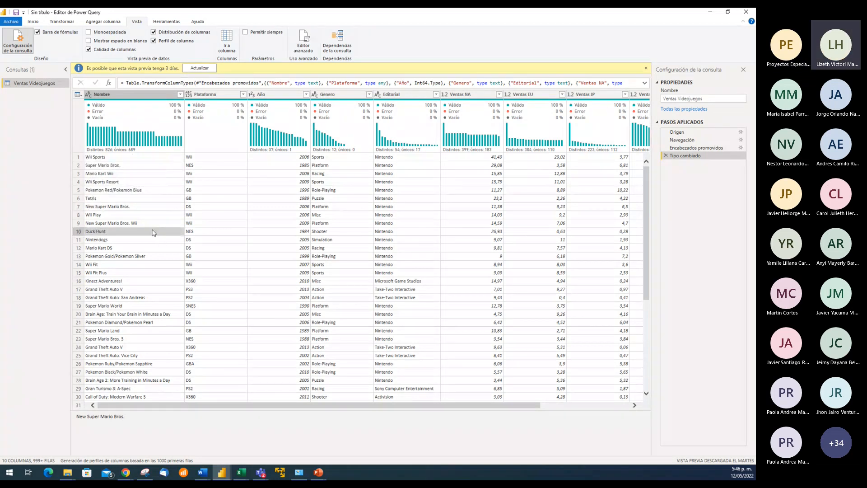
{"action": "left_click", "coordinate": [152, 165]}
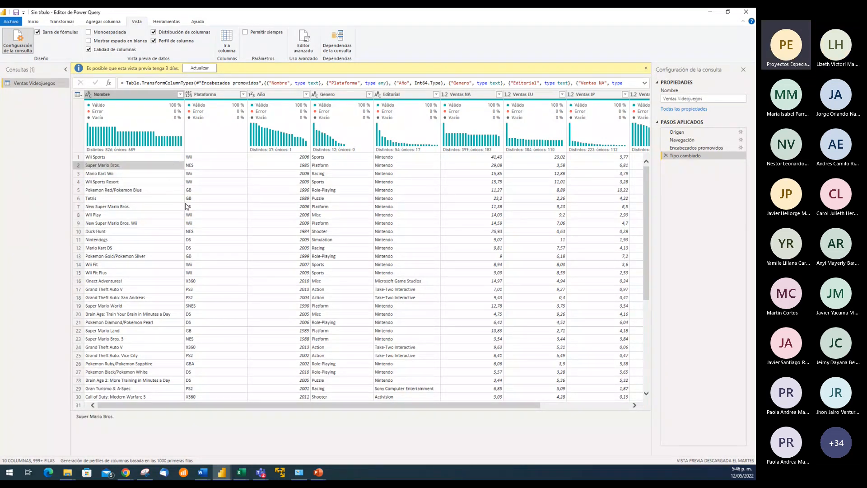
Turn off the column distribution preview and review the Nombre column's profile through to the end of its value distribution
{"action": "left_click", "coordinate": [153, 32]}
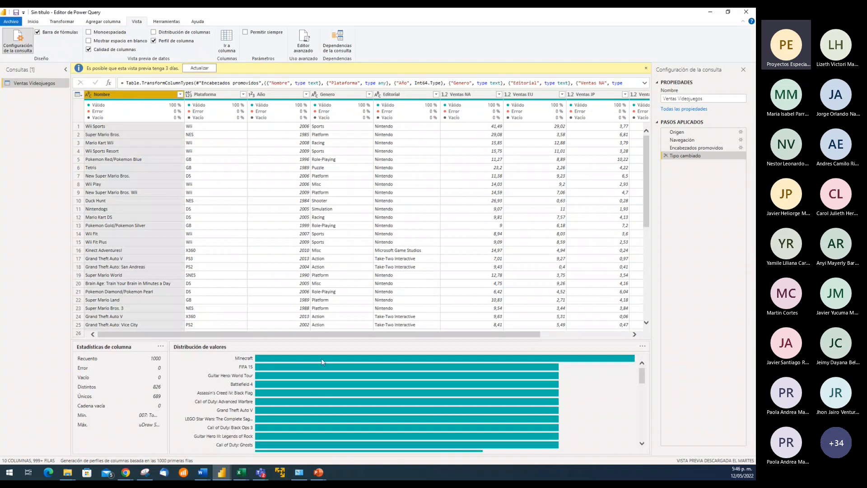
{"action": "scroll", "coordinate": [599, 411], "scroll_direction": "down", "scroll_amount": 3}
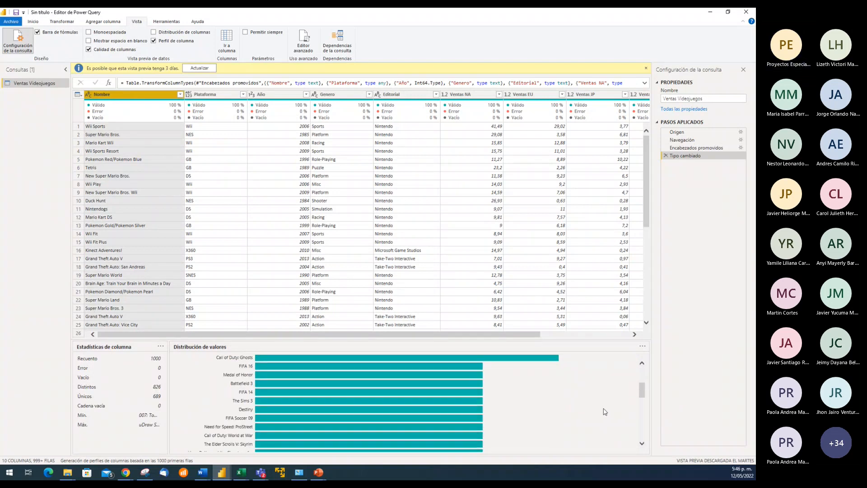
{"action": "scroll", "coordinate": [606, 412], "scroll_direction": "down", "scroll_amount": 10}
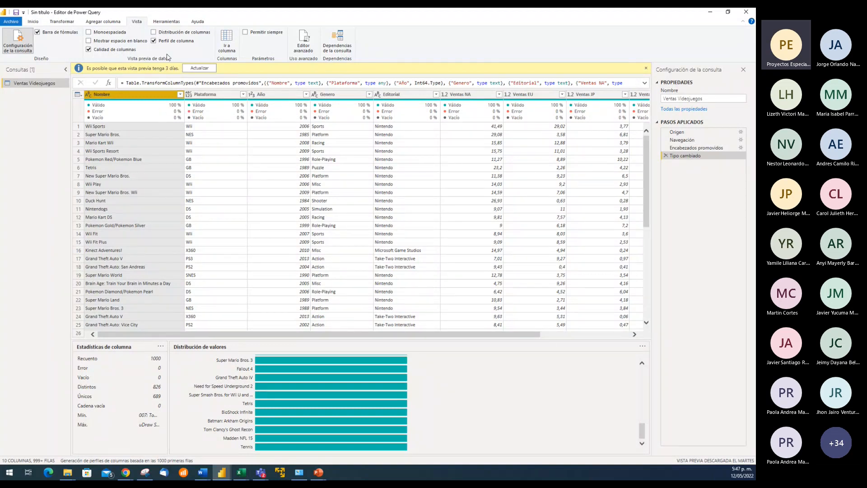
Briefly show the column distribution preview again, and turn off both the column profile and the column distribution
{"action": "left_click", "coordinate": [154, 32]}
{"action": "left_click", "coordinate": [154, 41]}
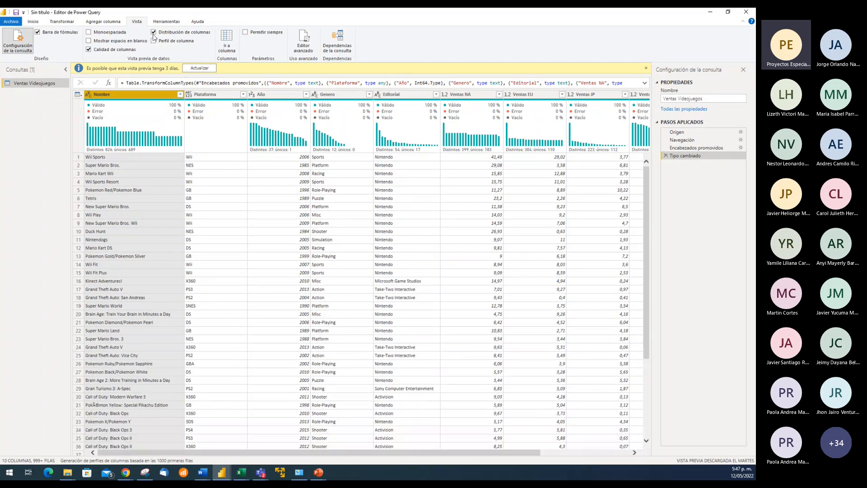
{"action": "left_click", "coordinate": [155, 32]}
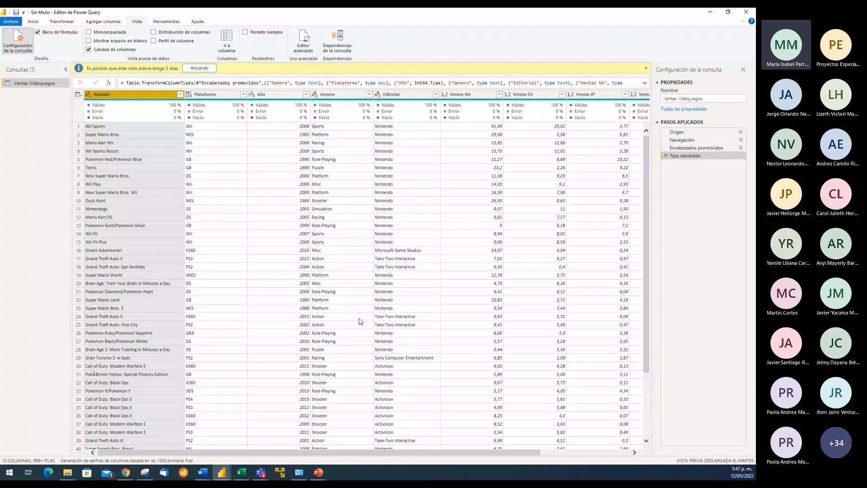
Switch to the untitled Power BI Desktop report to locate the Transformar datos command, and return to the Power Query Editor
{"action": "left_click", "coordinate": [221, 472]}
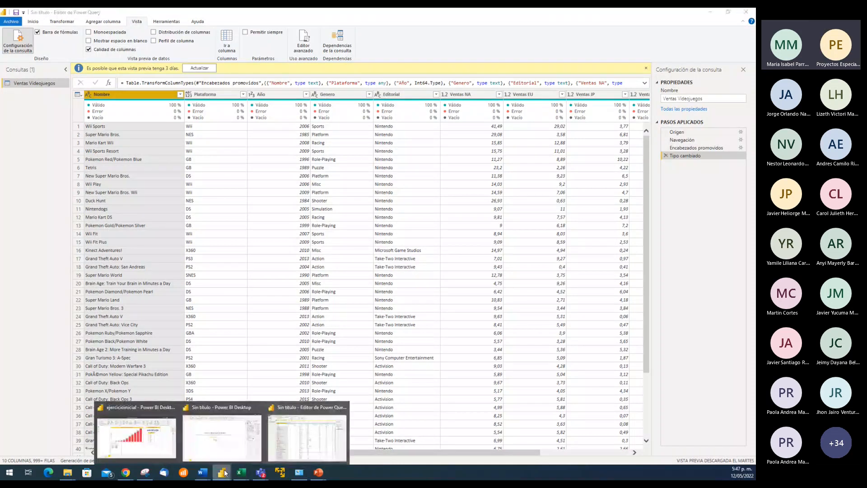
{"action": "left_click", "coordinate": [230, 445]}
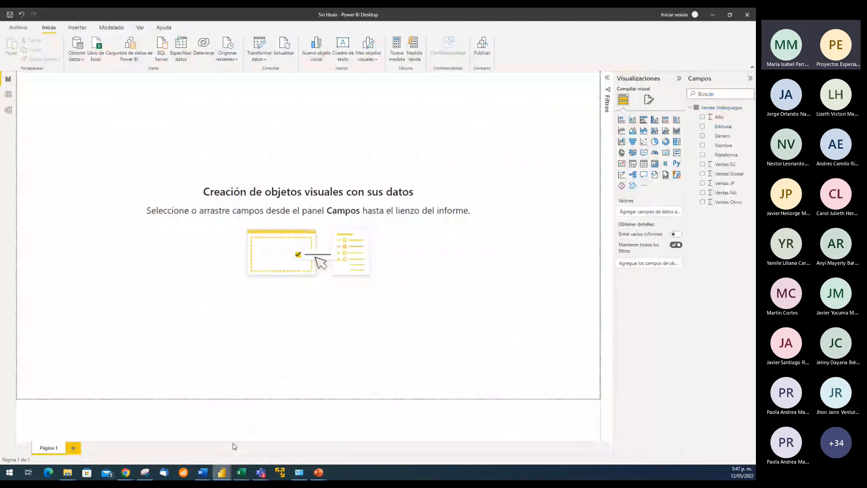
{"action": "left_click", "coordinate": [260, 44]}
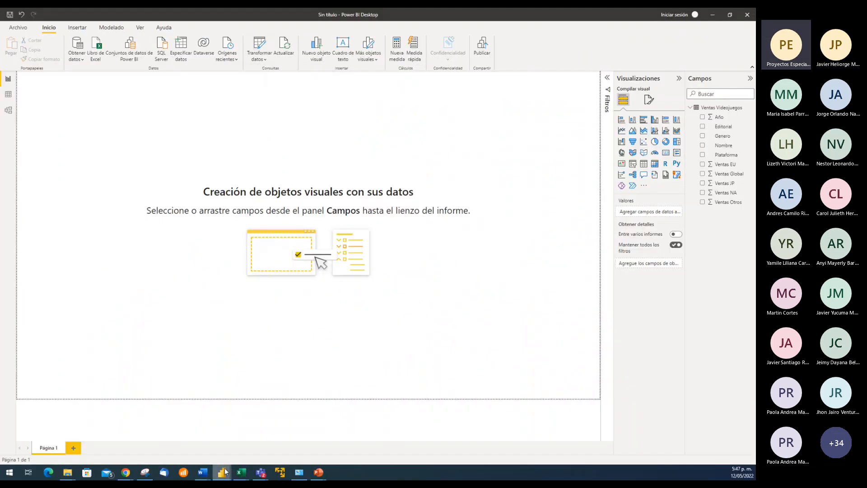
{"action": "mouse_move", "coordinate": [225, 471]}
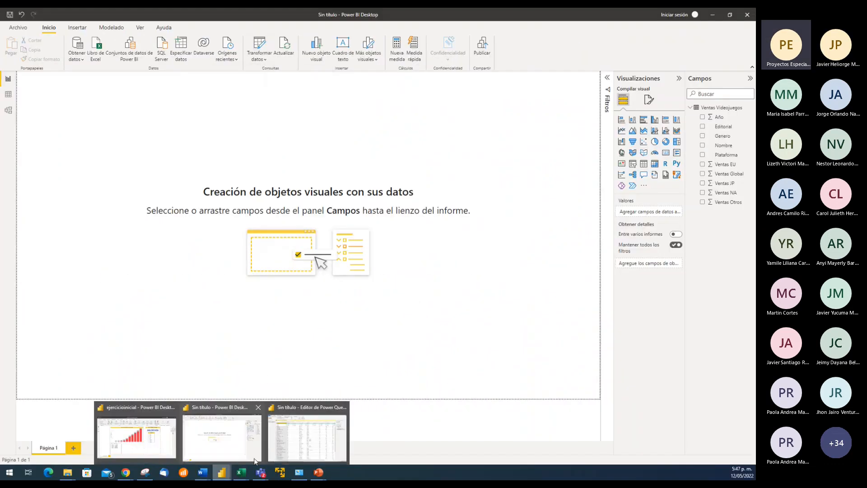
{"action": "left_click", "coordinate": [289, 449]}
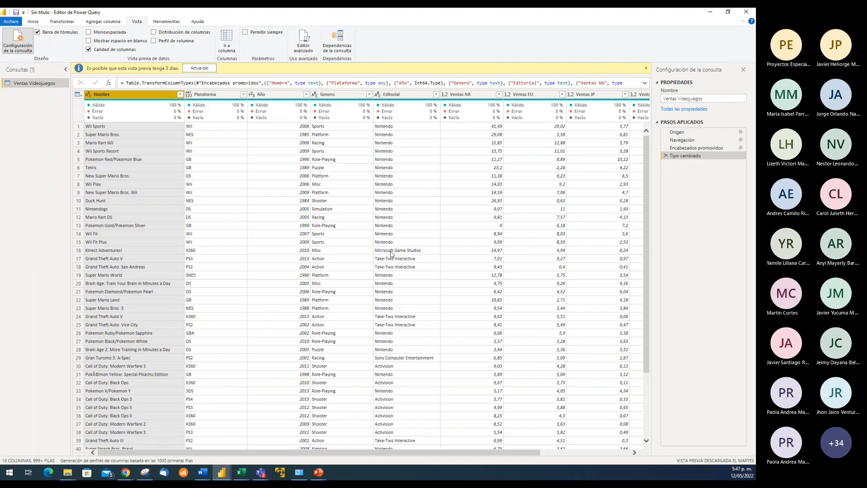
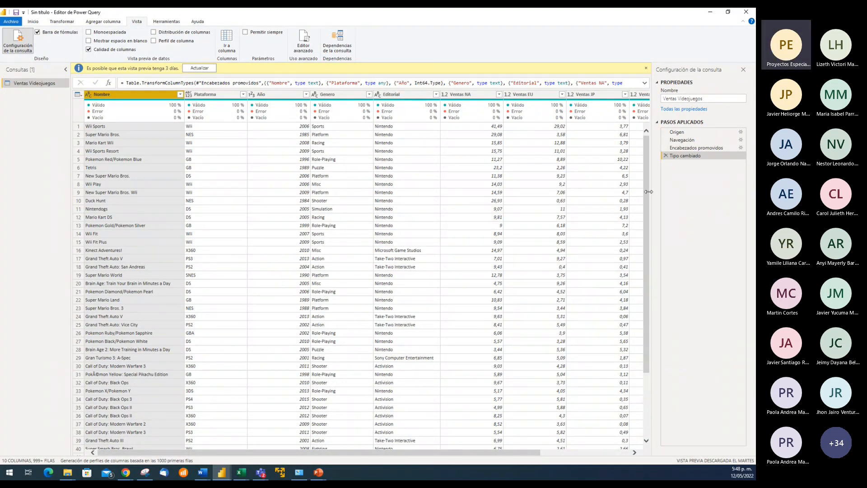
Examine the formula and data preview of each applied step: Origen, Navegación, Encabezados promovidos and Tipo cambiado
{"action": "left_click", "coordinate": [335, 84]}
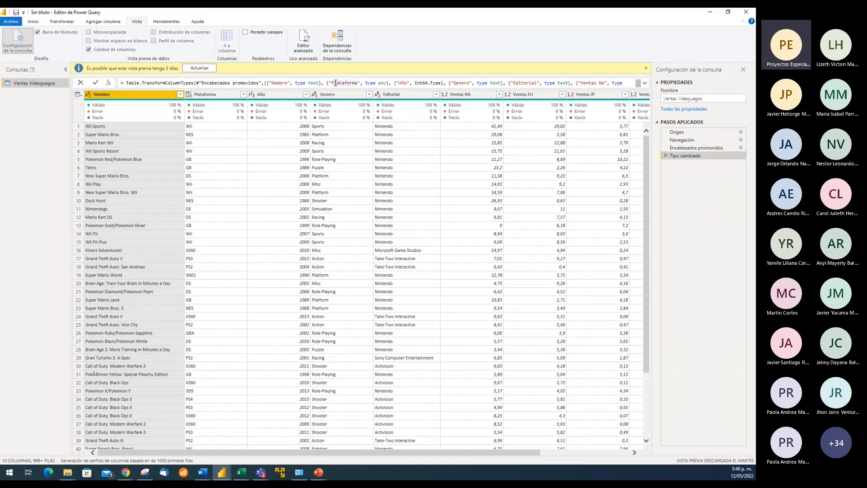
{"action": "left_click", "coordinate": [681, 132]}
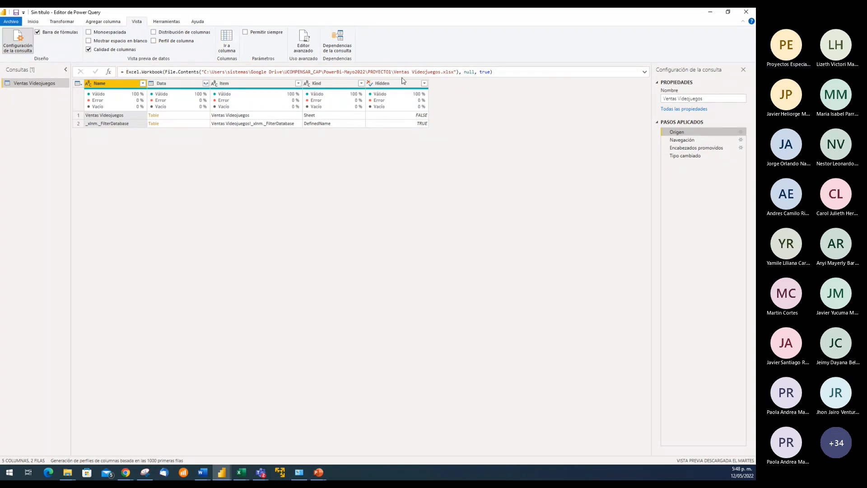
{"action": "left_click", "coordinate": [452, 72]}
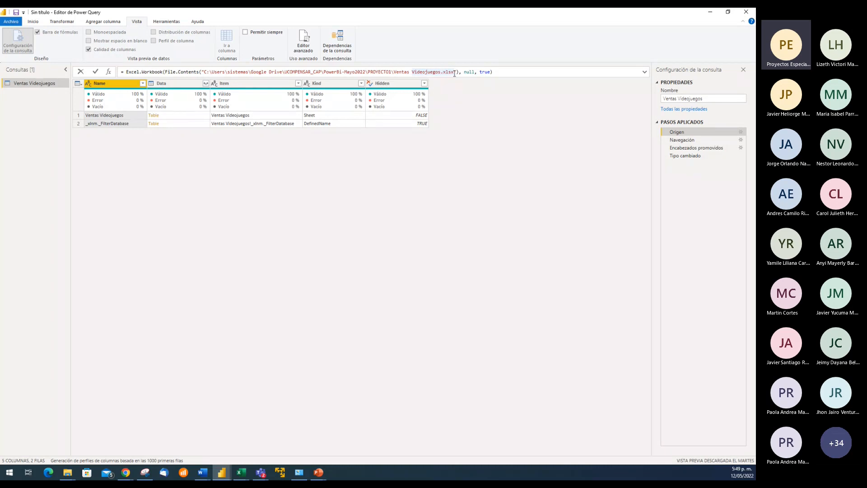
{"action": "left_click", "coordinate": [688, 141]}
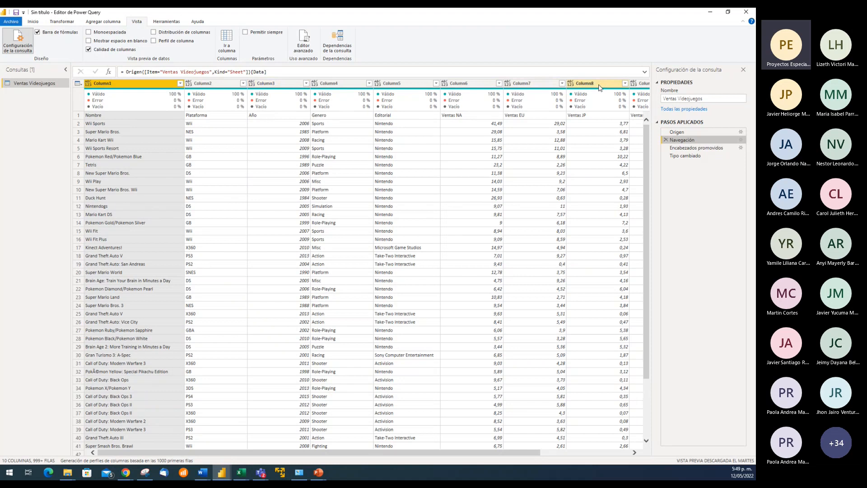
{"action": "left_click", "coordinate": [696, 148]}
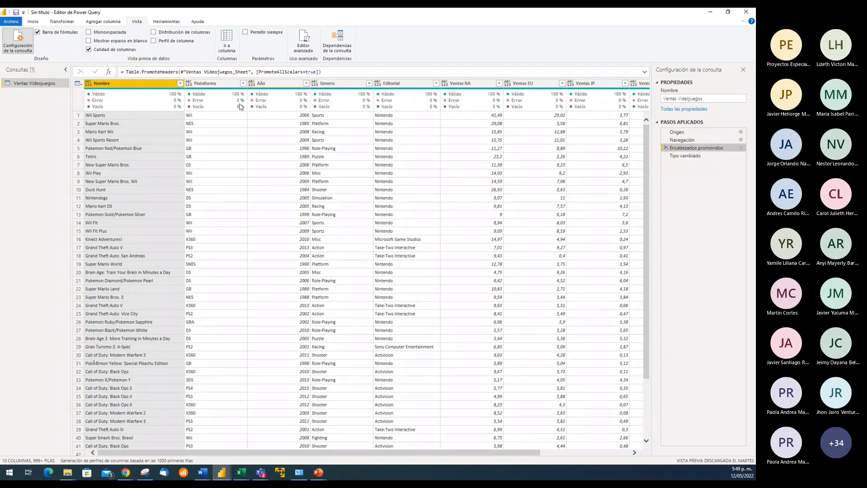
{"action": "mouse_move", "coordinate": [484, 105]}
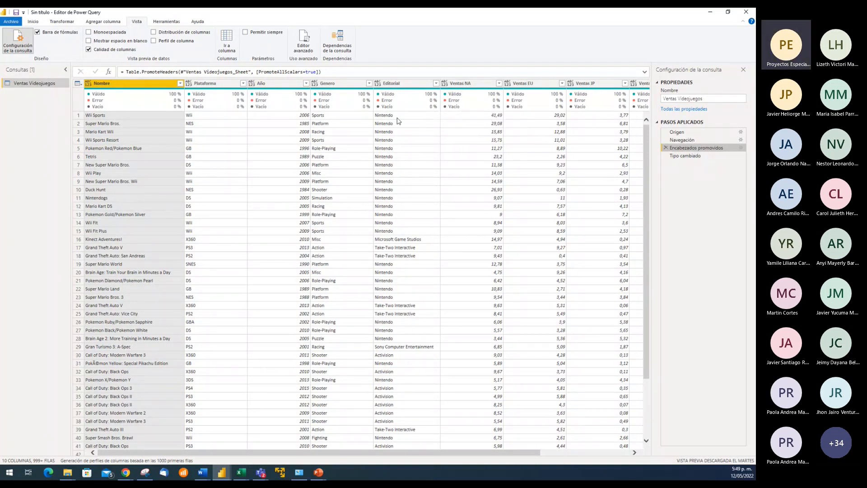
{"action": "left_click", "coordinate": [686, 156]}
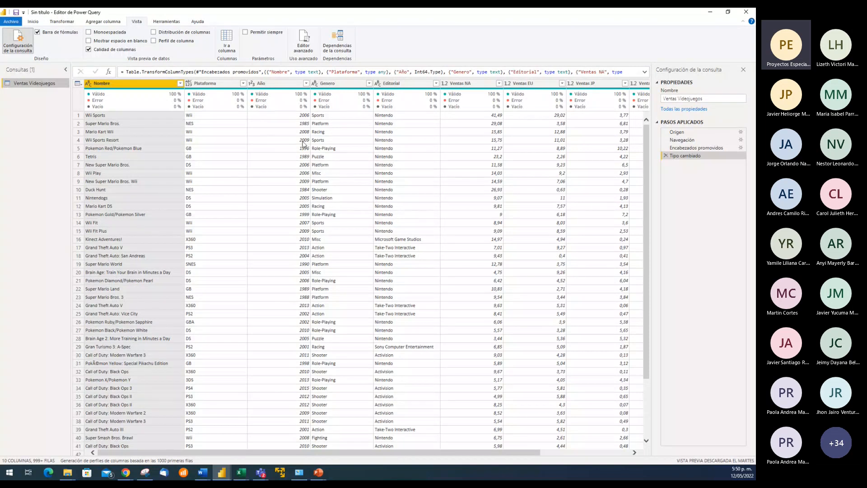
Load the complete list of filter values for the Año column, review its last years, and close it without filtering
{"action": "left_click", "coordinate": [306, 84]}
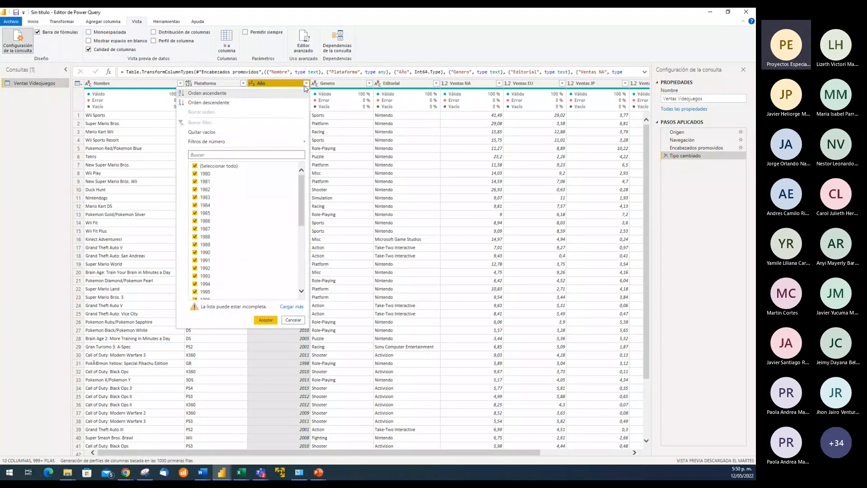
{"action": "left_click", "coordinate": [292, 307]}
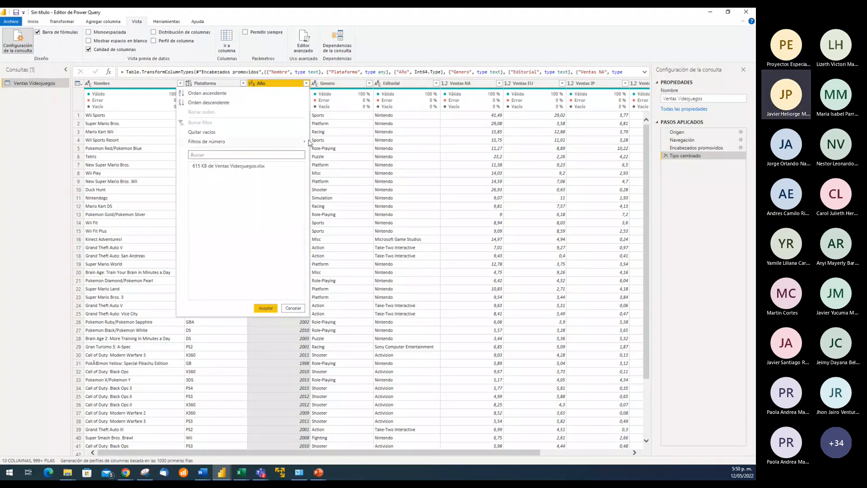
{"action": "left_click_drag", "start_coordinate": [303, 200], "coordinate": [302, 265]}
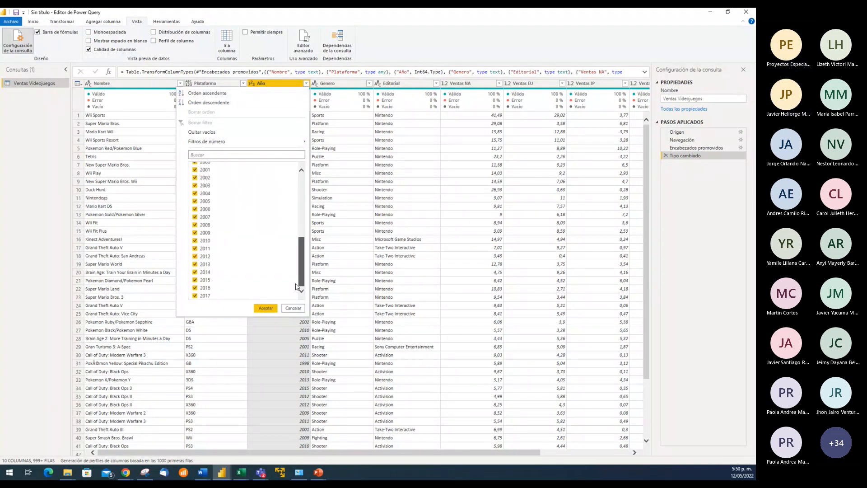
{"action": "left_click", "coordinate": [293, 308]}
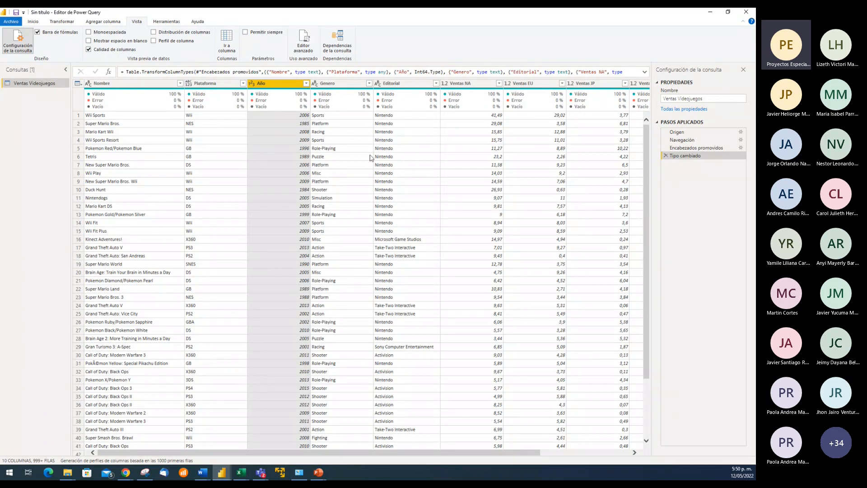
Check the two places where the Ventas Videojuegos query name can be edited, keeping the name as it is
{"action": "left_click", "coordinate": [340, 116]}
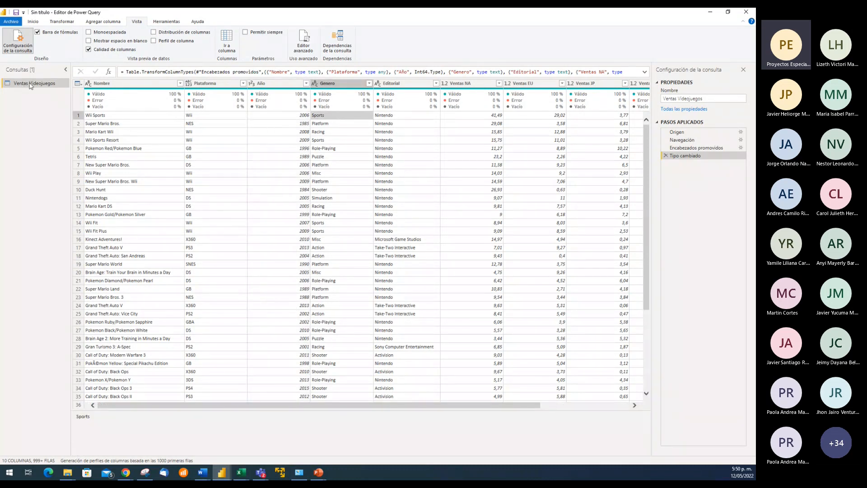
{"action": "double_click", "coordinate": [58, 83]}
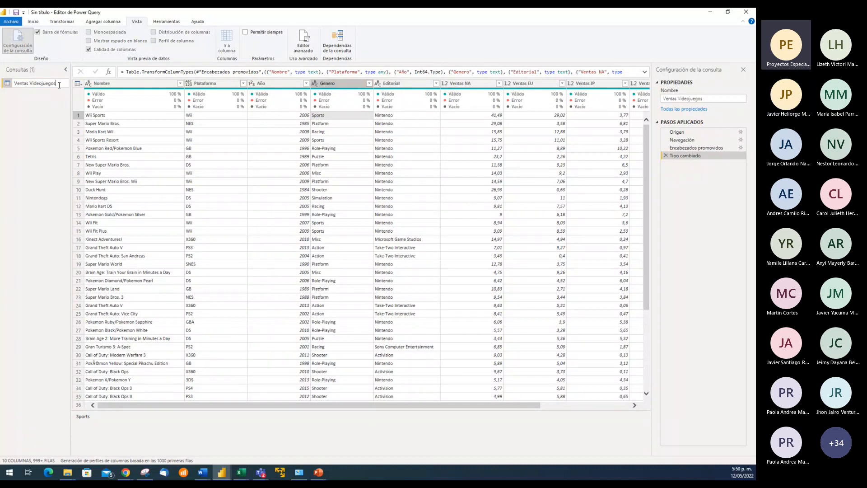
{"action": "key", "text": "Return"}
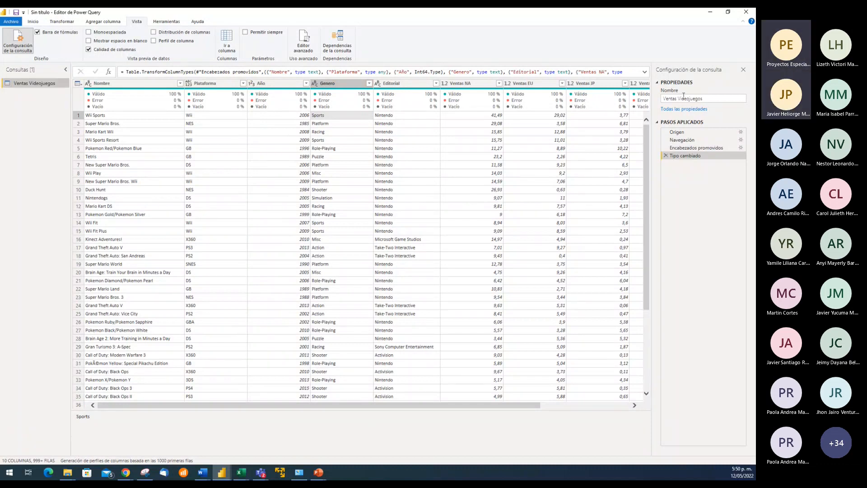
{"action": "left_click", "coordinate": [718, 98]}
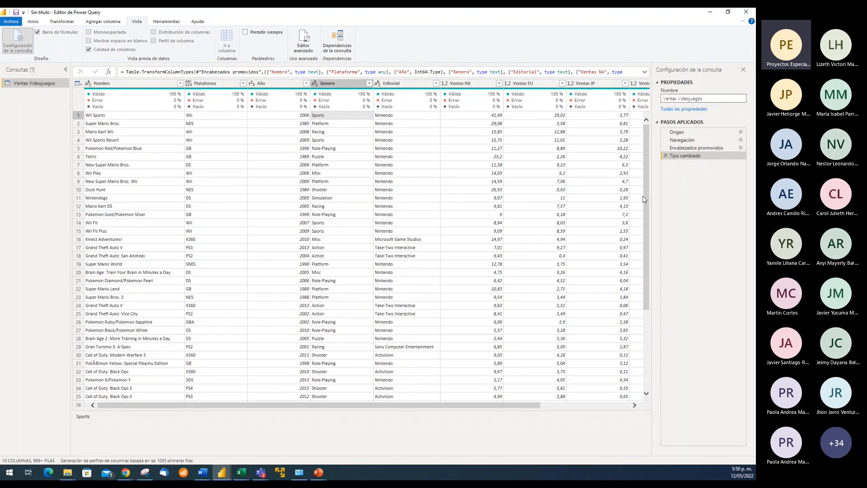
{"action": "left_click", "coordinate": [692, 241]}
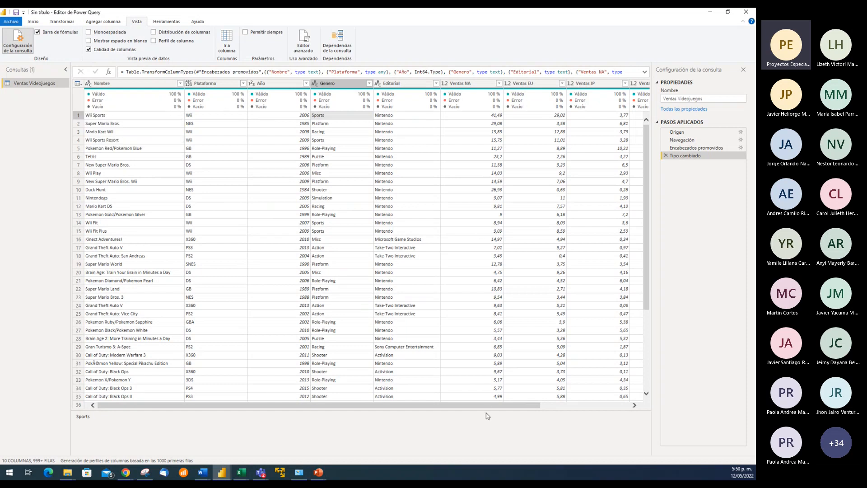
Remove the Ventas Global column at the end of the table, after the Tipo cambiado step
{"action": "left_click_drag", "start_coordinate": [490, 406], "coordinate": [579, 406]}
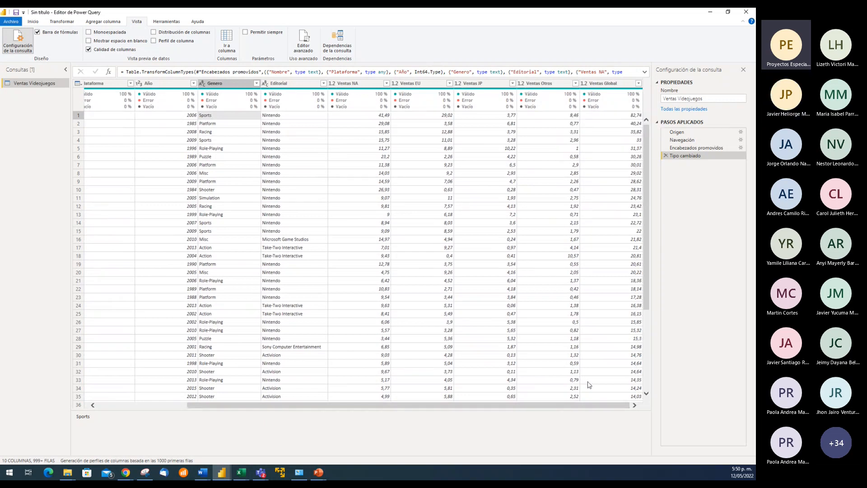
{"action": "mouse_move", "coordinate": [586, 406]}
{"action": "left_mouse_down"}
{"action": "mouse_move", "coordinate": [444, 409]}
{"action": "mouse_move", "coordinate": [601, 408]}
{"action": "left_mouse_up"}
{"action": "left_click", "coordinate": [608, 84]}
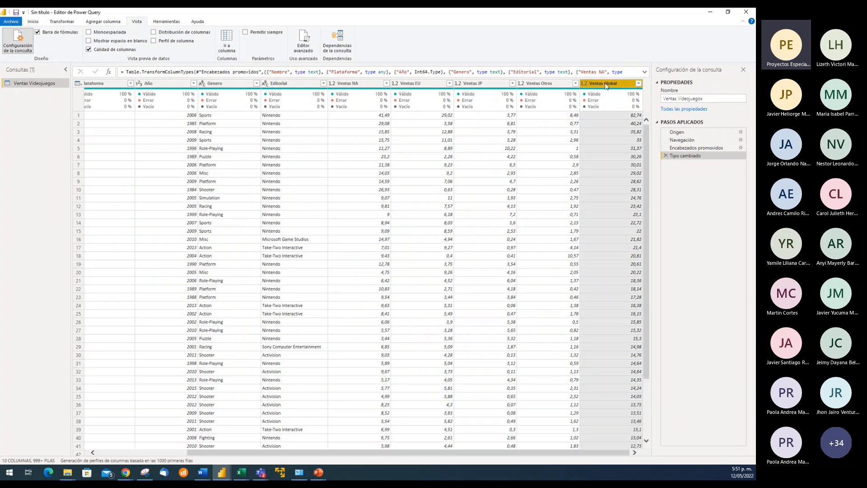
{"action": "left_click", "coordinate": [618, 149]}
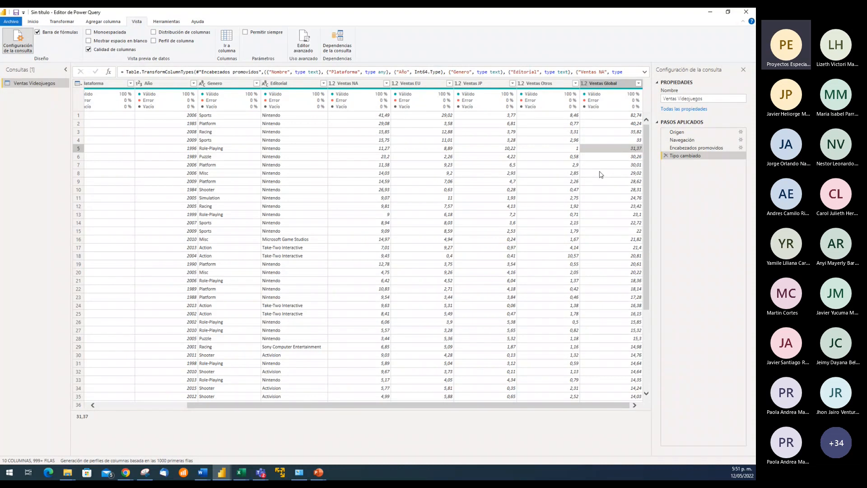
{"action": "left_click", "coordinate": [611, 84]}
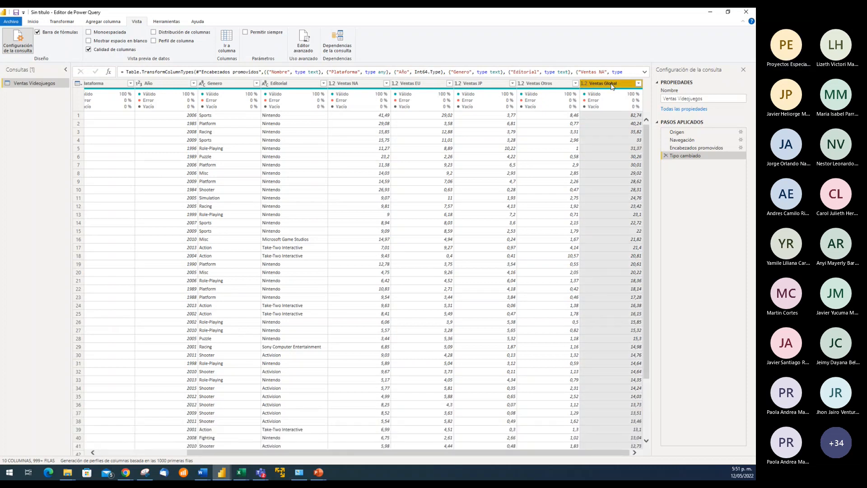
{"action": "right_click", "coordinate": [612, 87]}
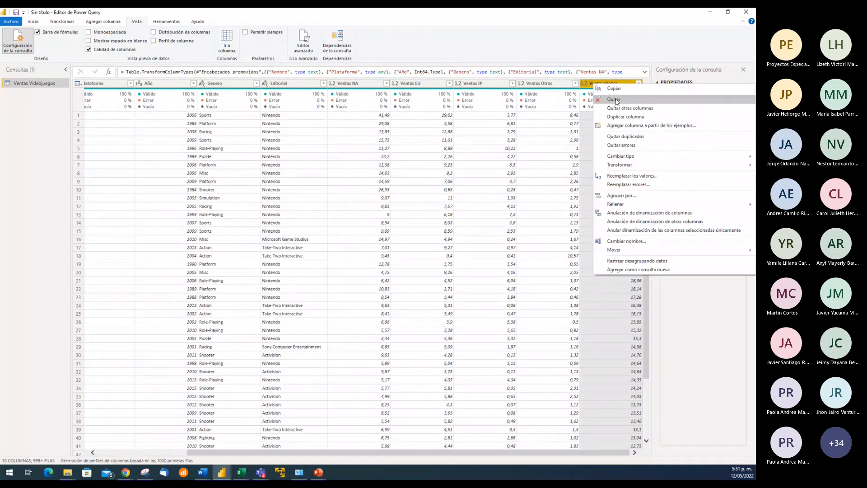
{"action": "left_click", "coordinate": [616, 99]}
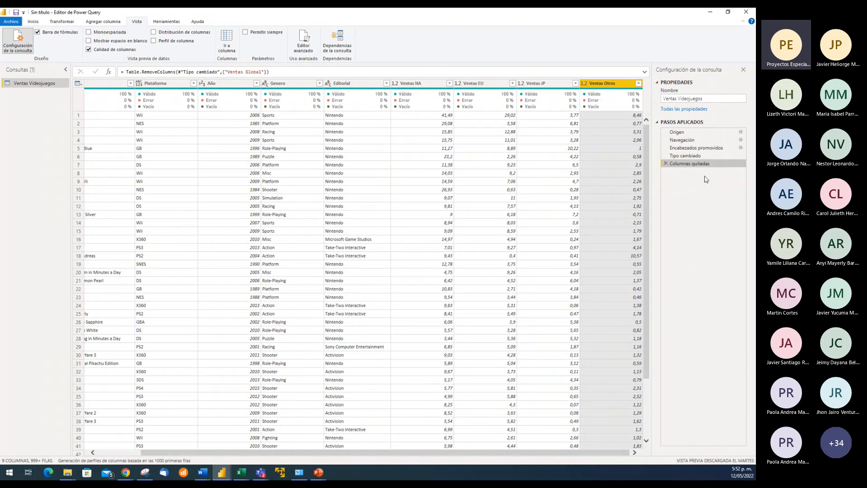
Review the Columnas quitadas formula and delete that applied step to bring back the Ventas Global column
{"action": "left_click", "coordinate": [277, 72]}
{"action": "left_click", "coordinate": [277, 74]}
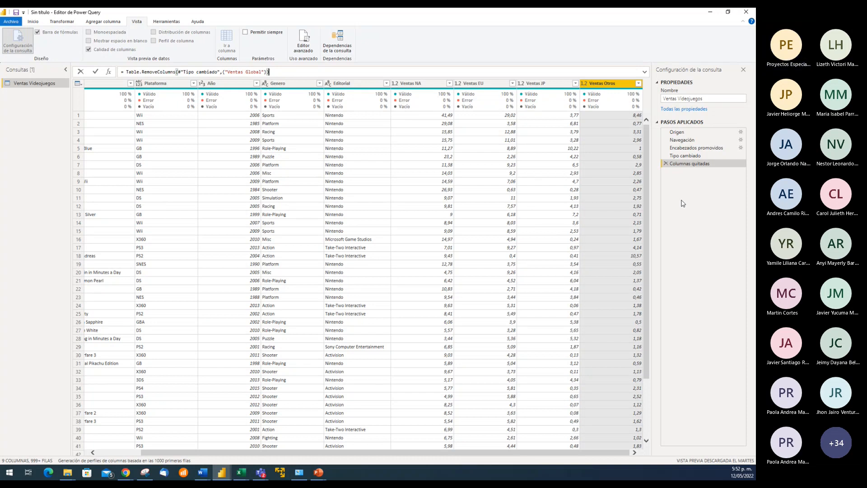
{"action": "left_click", "coordinate": [43, 23]}
{"action": "left_click", "coordinate": [33, 23]}
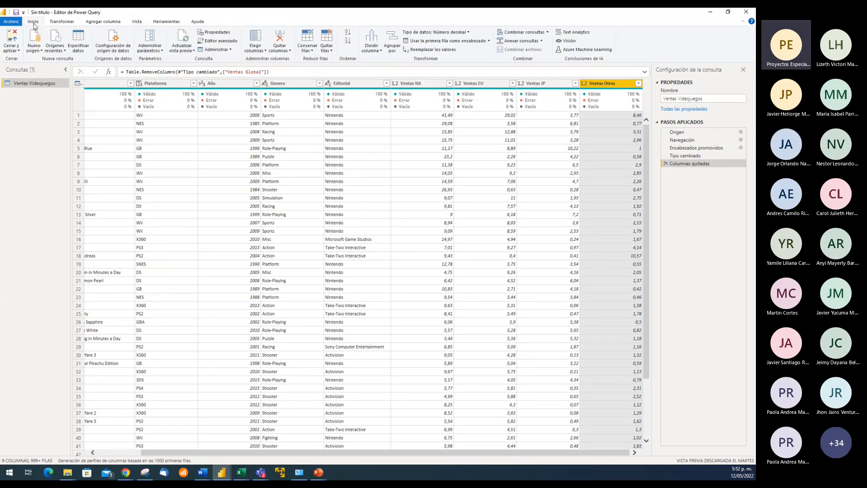
{"action": "left_click", "coordinate": [434, 71]}
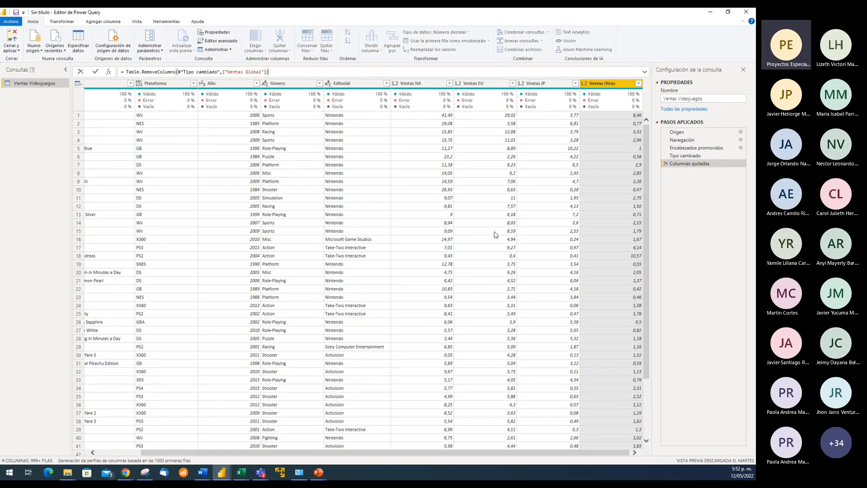
{"action": "left_click", "coordinate": [667, 167]}
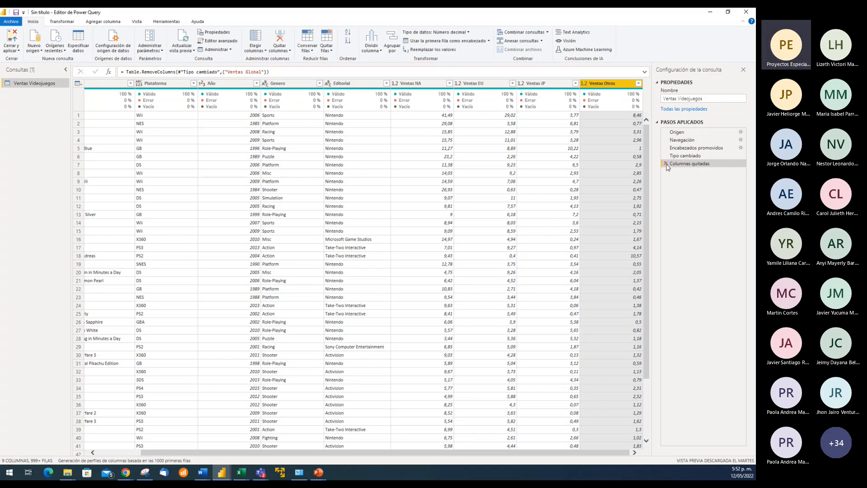
{"action": "left_click", "coordinate": [666, 164]}
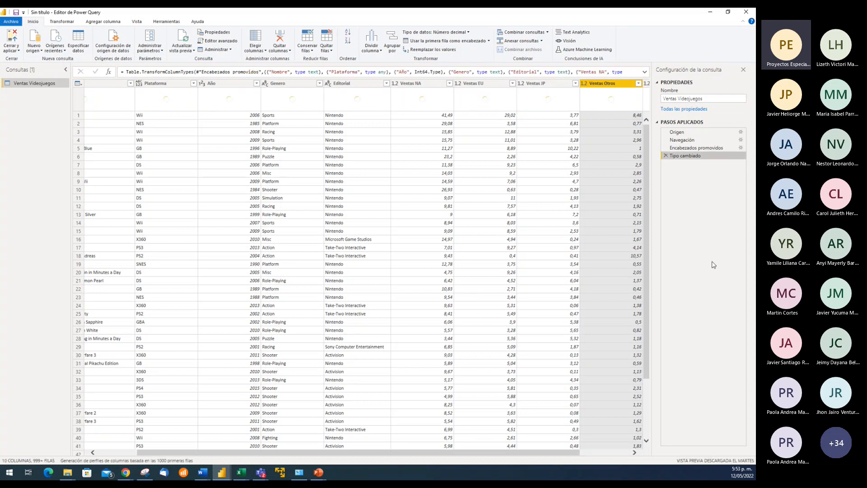
{"action": "left_click_drag", "start_coordinate": [555, 455], "coordinate": [605, 455]}
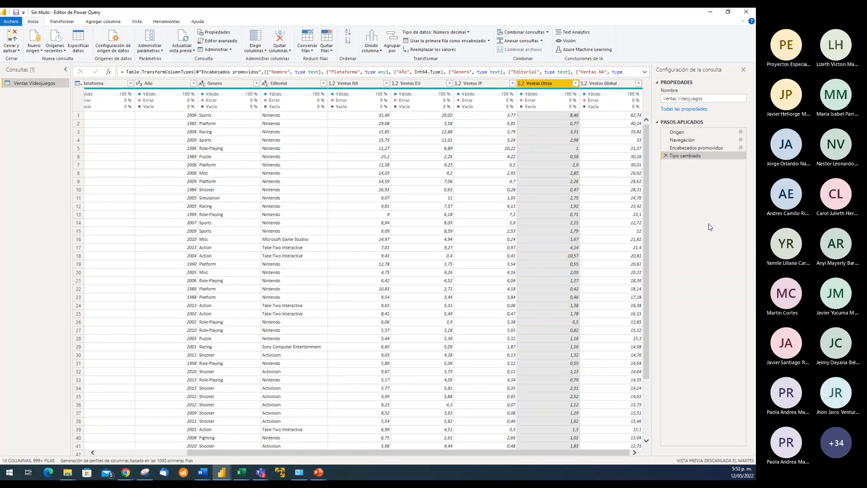
Remove the Ventas Global column as an inserted intermediate step right after Encabezados promovidos
{"action": "left_click", "coordinate": [691, 149]}
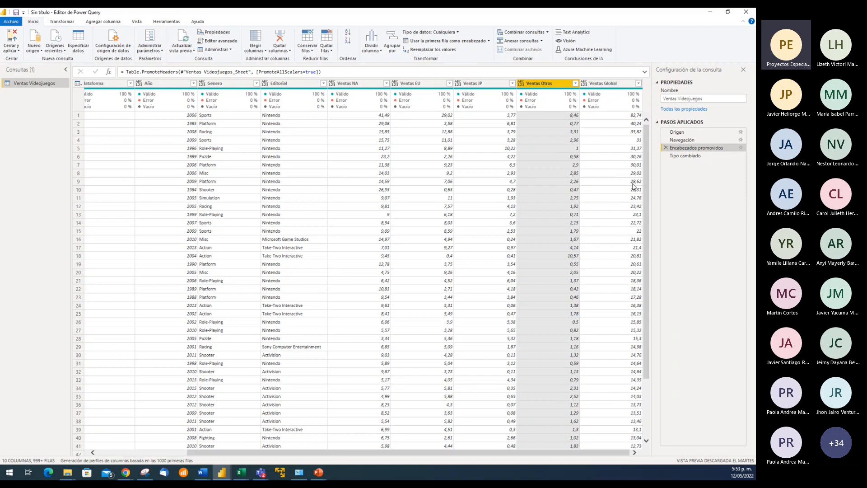
{"action": "right_click", "coordinate": [608, 85]}
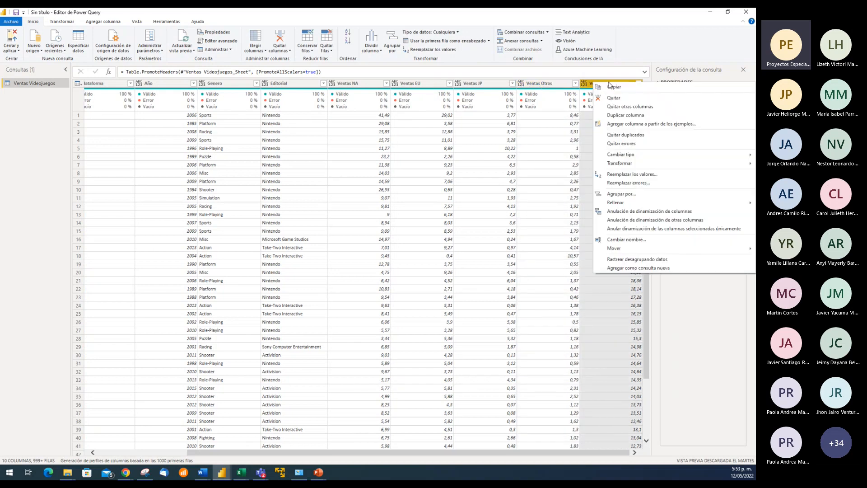
{"action": "left_click", "coordinate": [621, 99]}
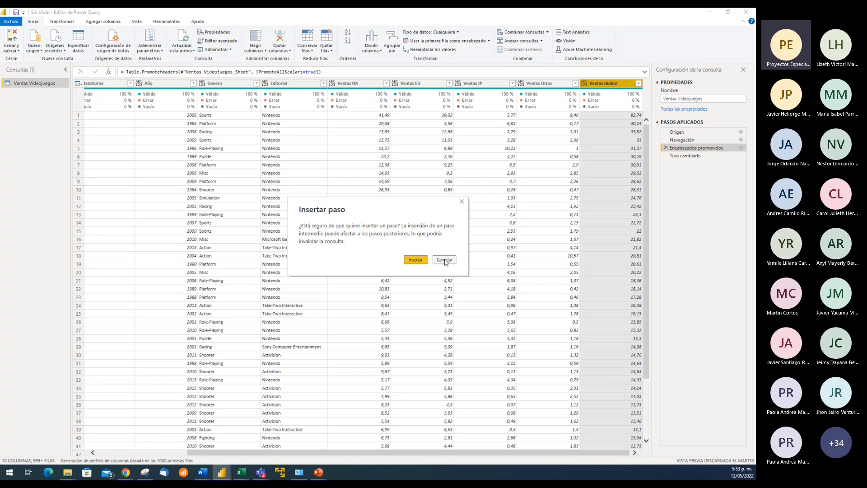
{"action": "left_click", "coordinate": [416, 260]}
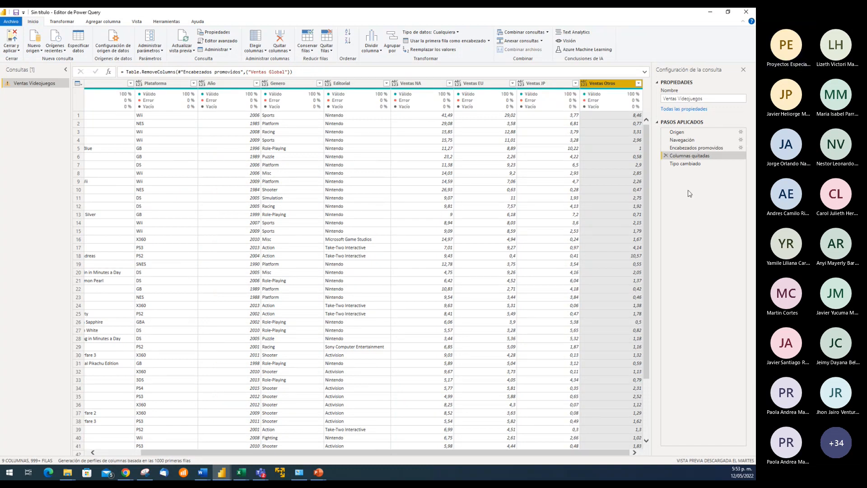
Open the Tipo cambiado step and expand its full formula to inspect the reference to Ventas Global
{"action": "left_click", "coordinate": [687, 164]}
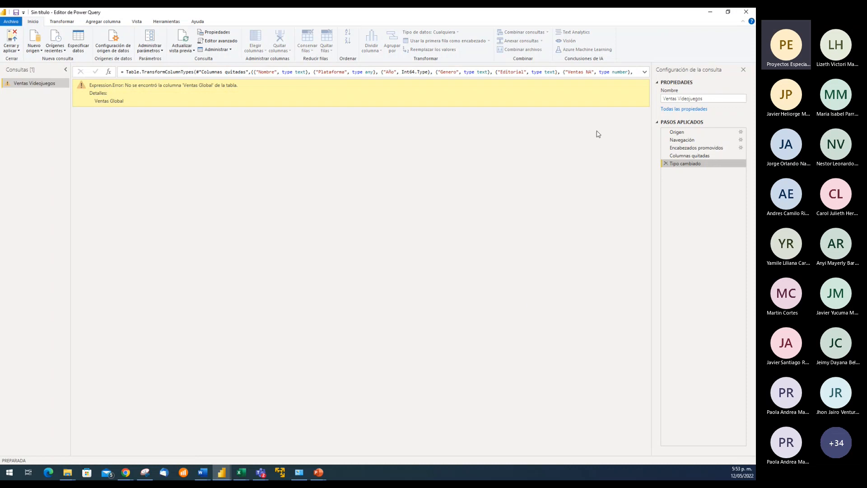
{"action": "left_click", "coordinate": [645, 72]}
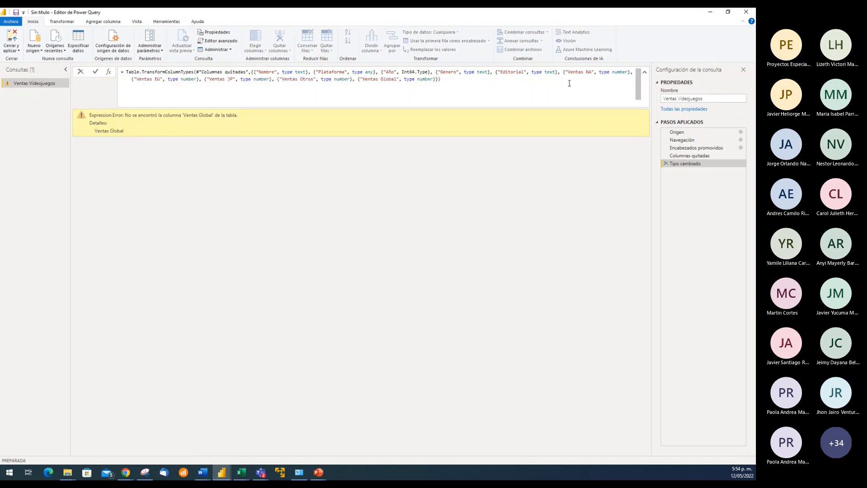
{"action": "left_click", "coordinate": [452, 79]}
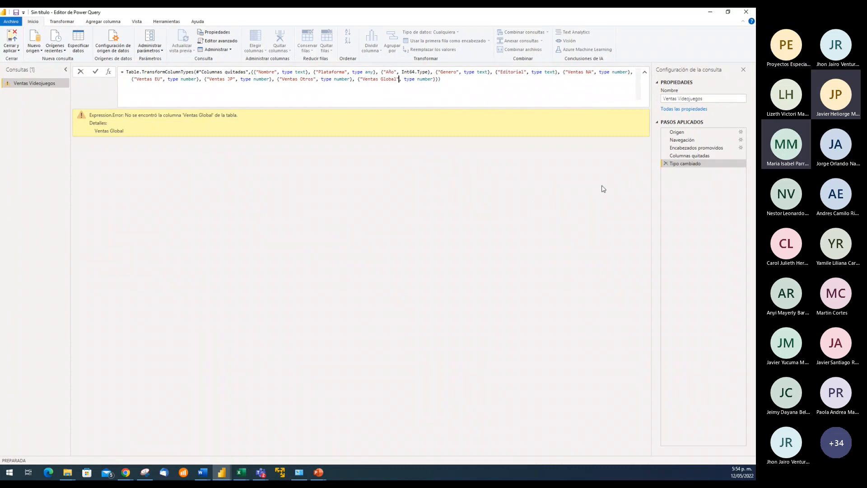
Compare the Columnas quitadas and Tipo cambiado formulas for their references to Ventas Global
{"action": "left_click", "coordinate": [688, 156]}
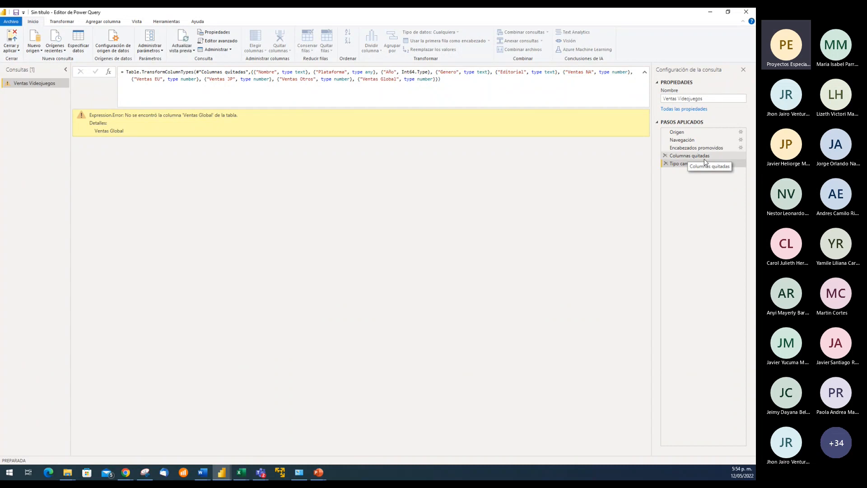
{"action": "left_click", "coordinate": [701, 156]}
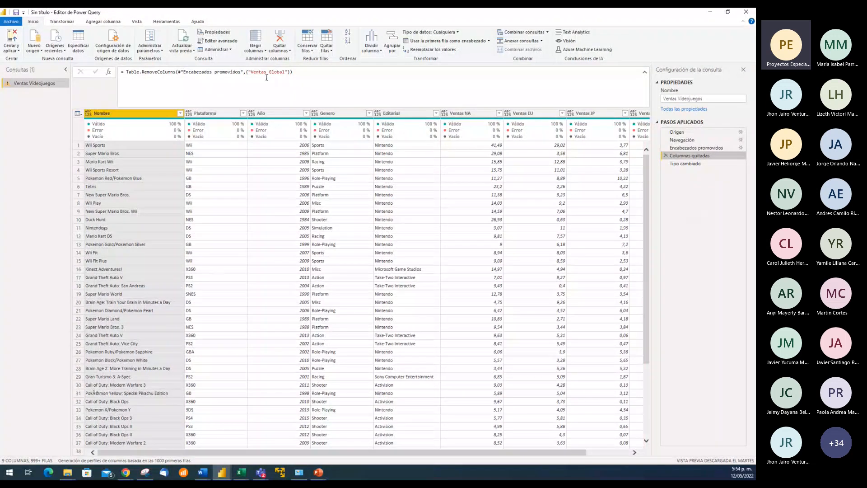
{"action": "left_click", "coordinate": [698, 165]}
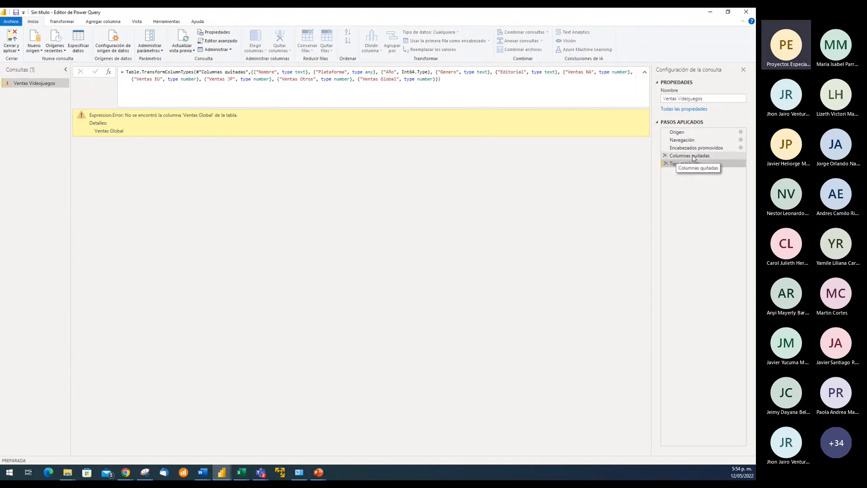
Move the Columnas quitadas step below Tipo cambiado and check the last columns of the resulting table
{"action": "mouse_move", "coordinate": [694, 157]}
{"action": "left_mouse_down"}
{"action": "mouse_move", "coordinate": [699, 177]}
{"action": "mouse_move", "coordinate": [694, 162]}
{"action": "mouse_move", "coordinate": [694, 171]}
{"action": "left_mouse_up"}
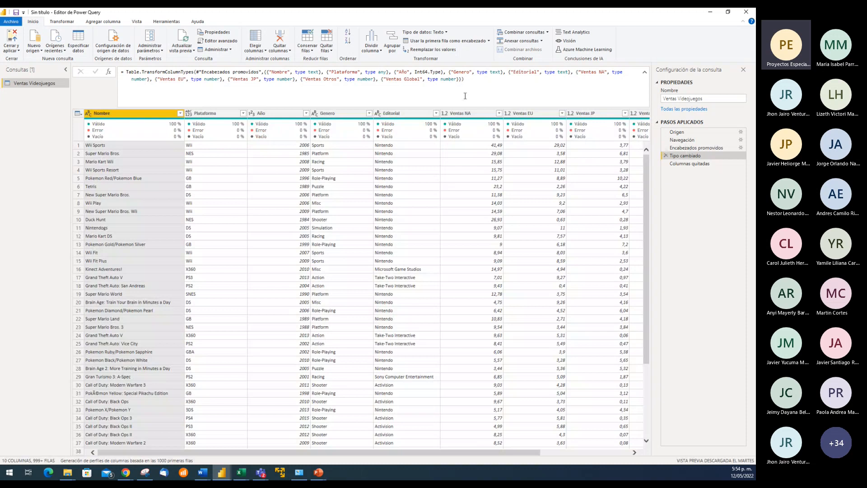
{"action": "left_click", "coordinate": [465, 96]}
{"action": "left_click", "coordinate": [699, 164]}
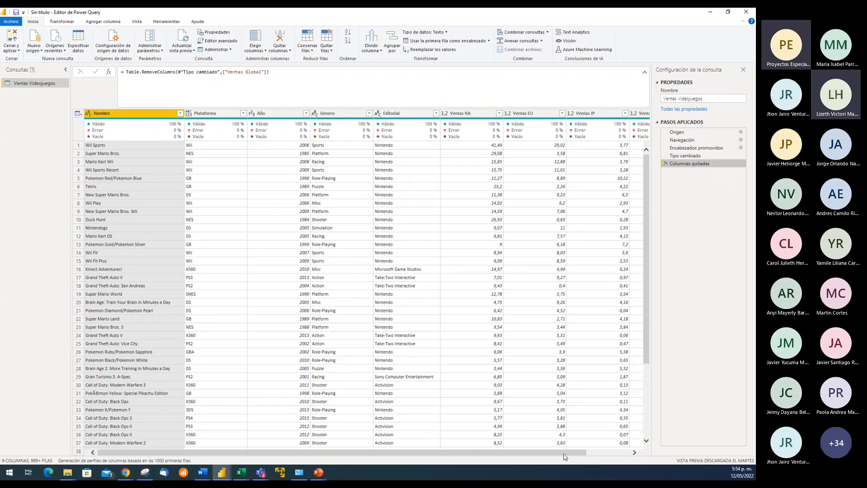
{"action": "left_click_drag", "start_coordinate": [564, 453], "coordinate": [607, 454]}
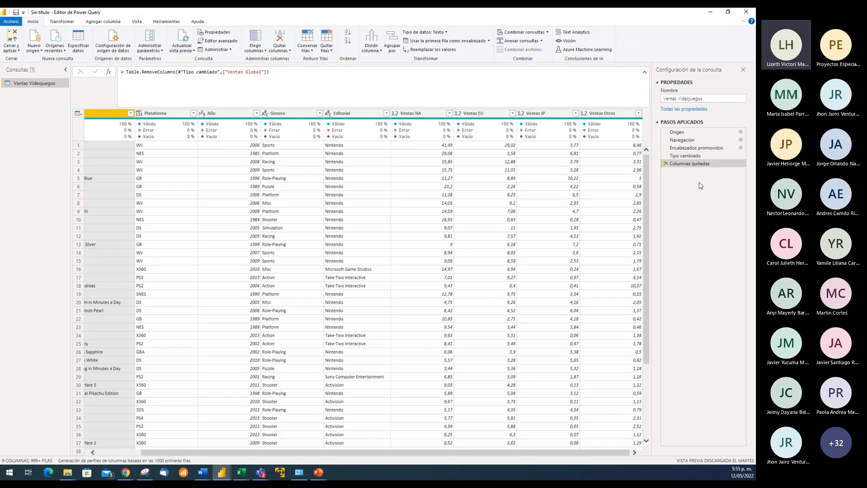
{"action": "left_click", "coordinate": [597, 172]}
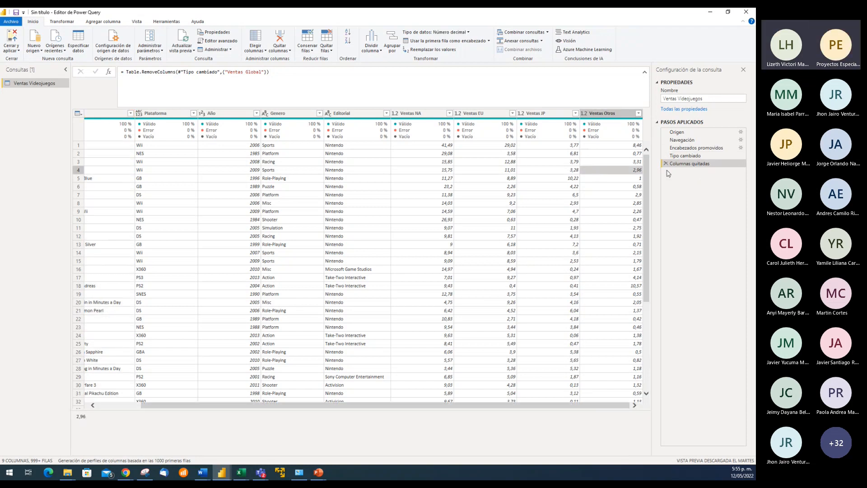
Compare the Tipo cambiado and Columnas quitadas previews for the Ventas Global column, then collapse the formula bar
{"action": "left_click", "coordinate": [686, 156]}
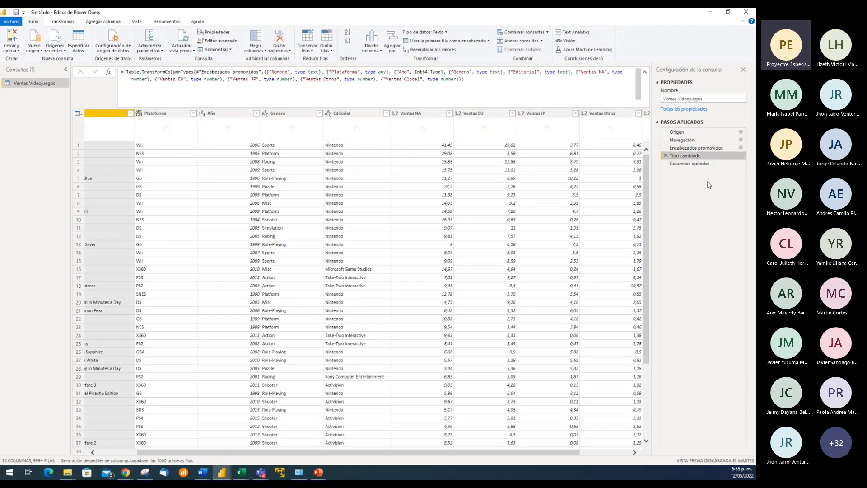
{"action": "left_click", "coordinate": [691, 164]}
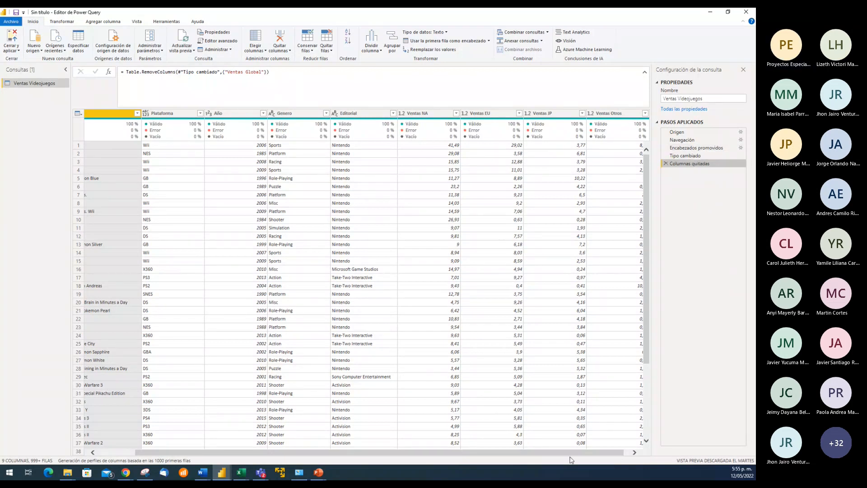
{"action": "left_click_drag", "start_coordinate": [586, 451], "coordinate": [634, 456]}
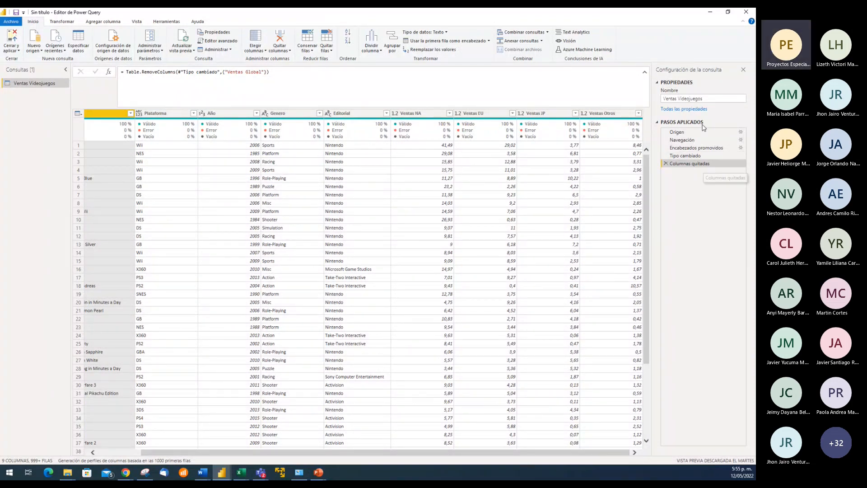
{"action": "left_click", "coordinate": [645, 74]}
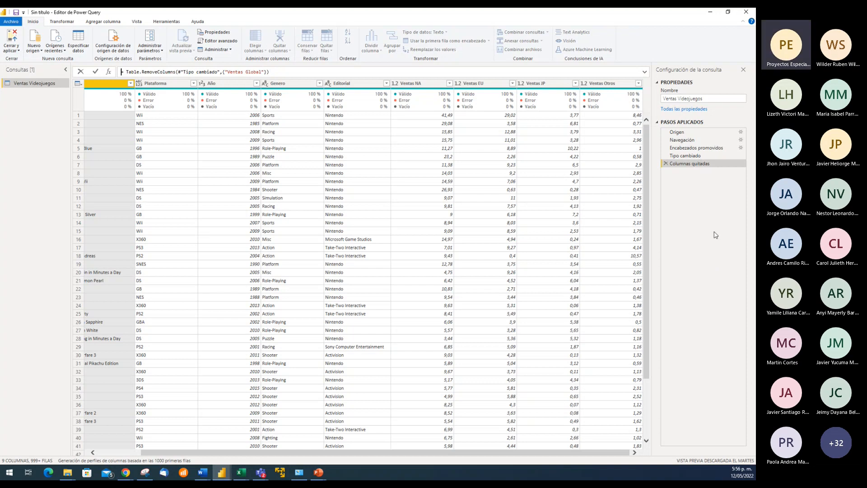
Delete the Columnas quitadas step and check for the Ventas Global column in the Encabezados promovidos and Tipo cambiado steps
{"action": "left_click", "coordinate": [699, 150]}
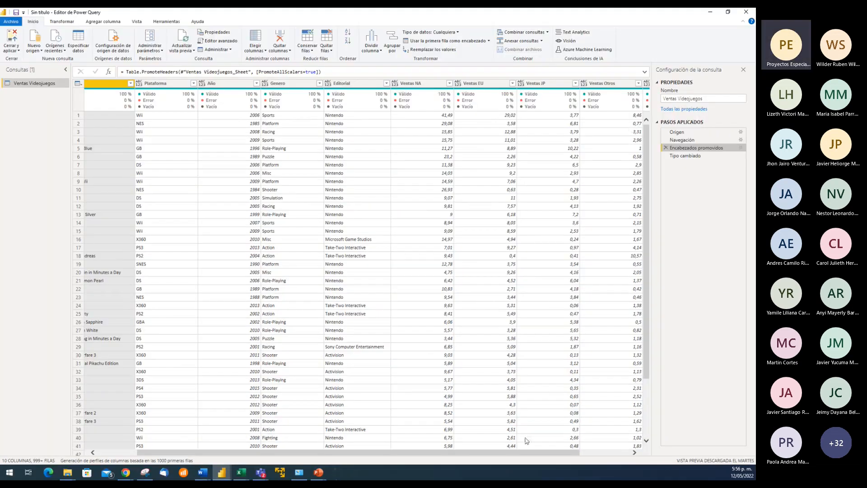
{"action": "left_click_drag", "start_coordinate": [536, 455], "coordinate": [627, 454]}
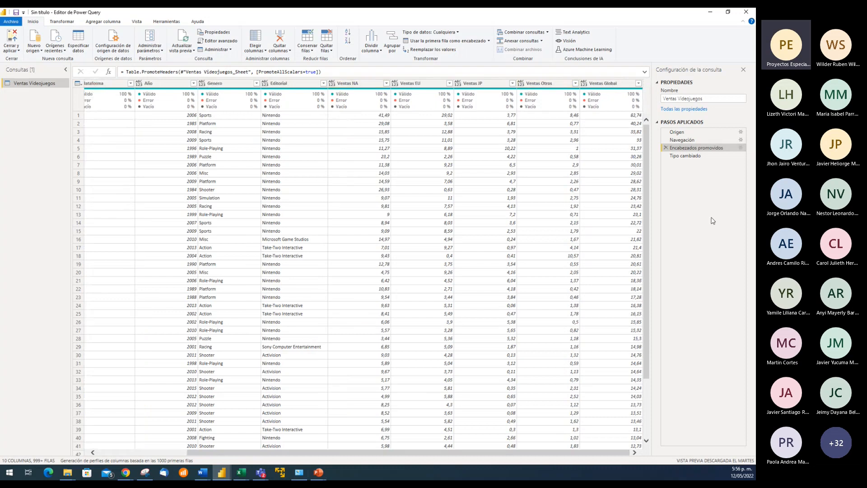
{"action": "left_click", "coordinate": [696, 156]}
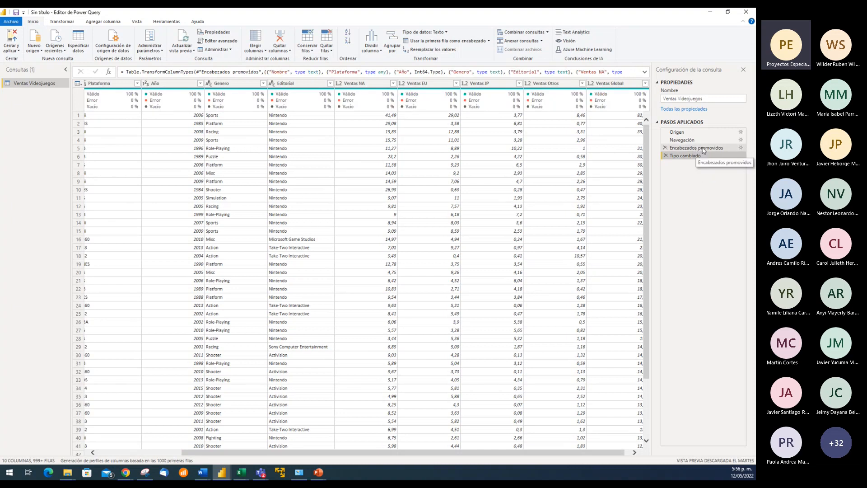
From the Encabezados promovidos step, remove the Ventas Global column again, accepting the insertion of an intermediate step
{"action": "left_click", "coordinate": [703, 149]}
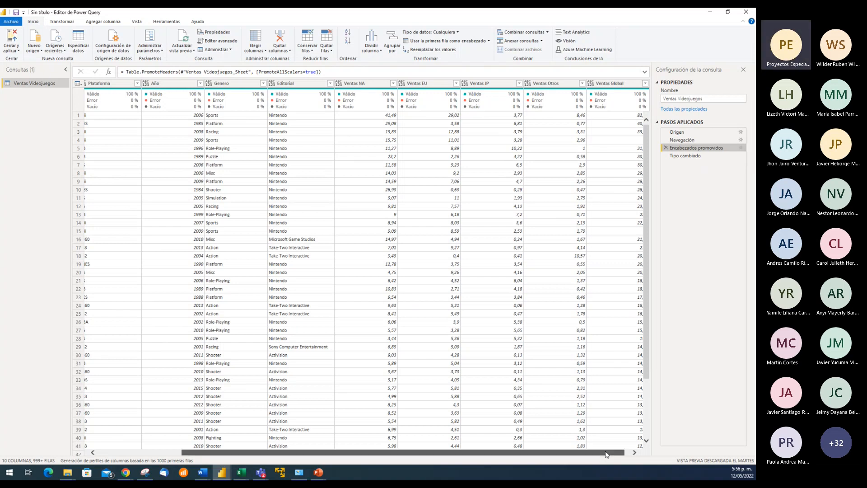
{"action": "left_click_drag", "start_coordinate": [605, 453], "coordinate": [629, 453]}
{"action": "left_click", "coordinate": [602, 86]}
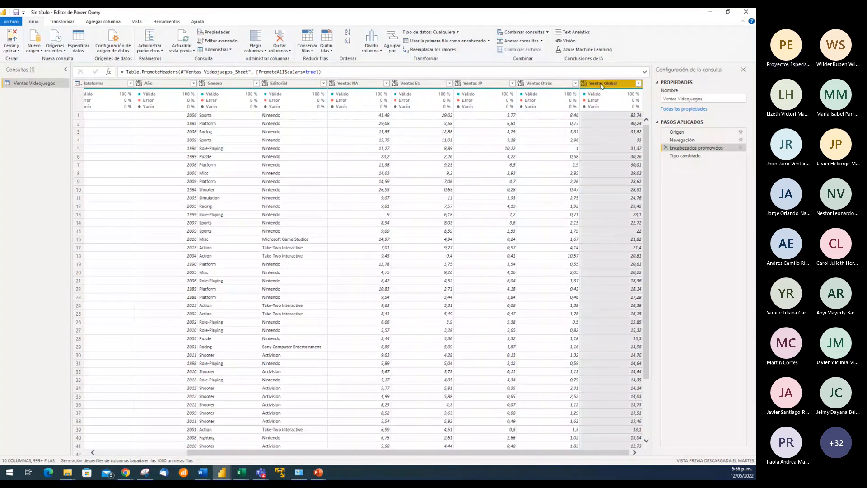
{"action": "right_click", "coordinate": [602, 86]}
{"action": "left_click", "coordinate": [615, 99]}
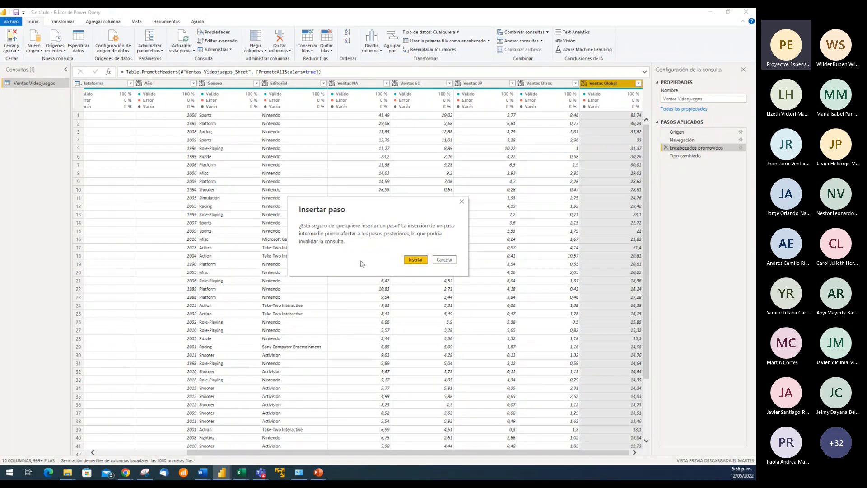
{"action": "left_click", "coordinate": [416, 261]}
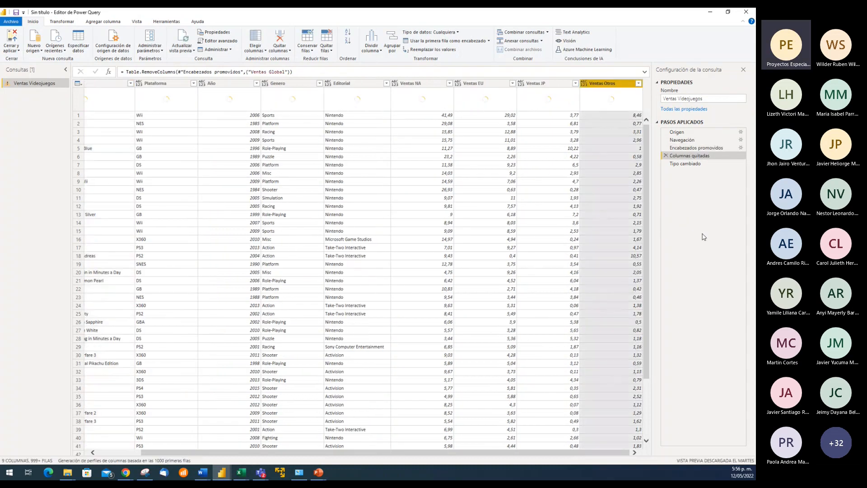
Examine the expanded Tipo cambiado formula against the Columnas quitadas formula to trace the missing-column error
{"action": "left_click", "coordinate": [698, 167]}
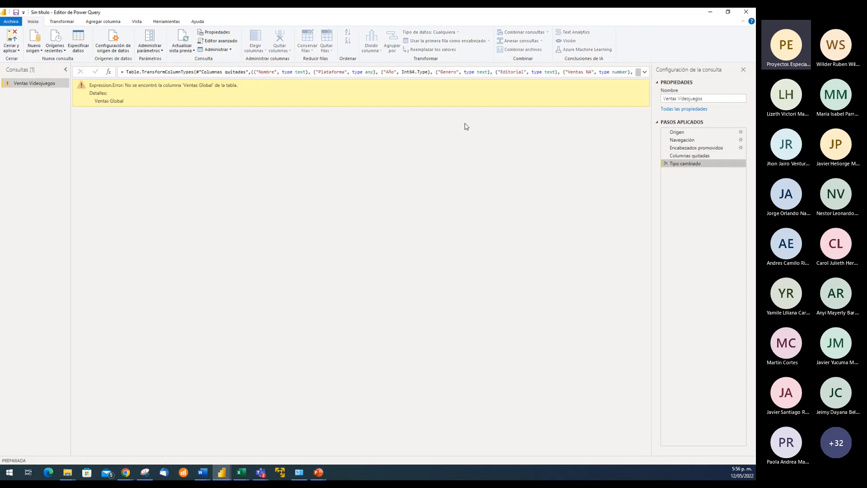
{"action": "left_click", "coordinate": [645, 71]}
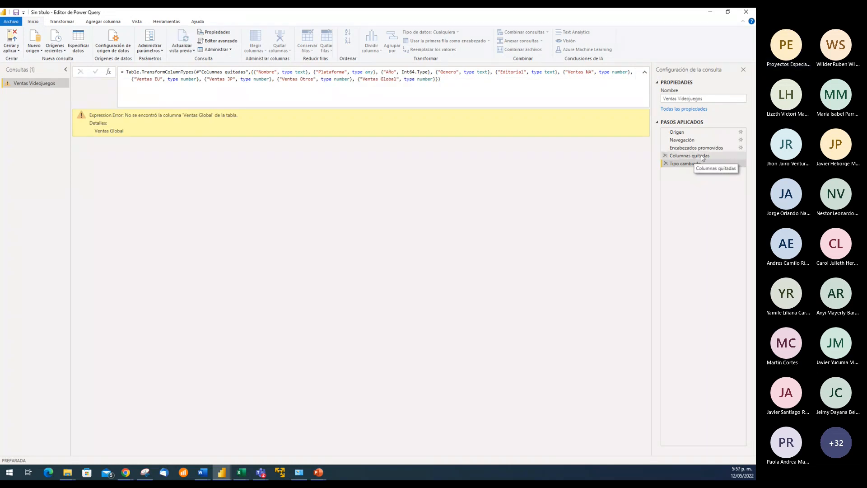
{"action": "left_click", "coordinate": [690, 156]}
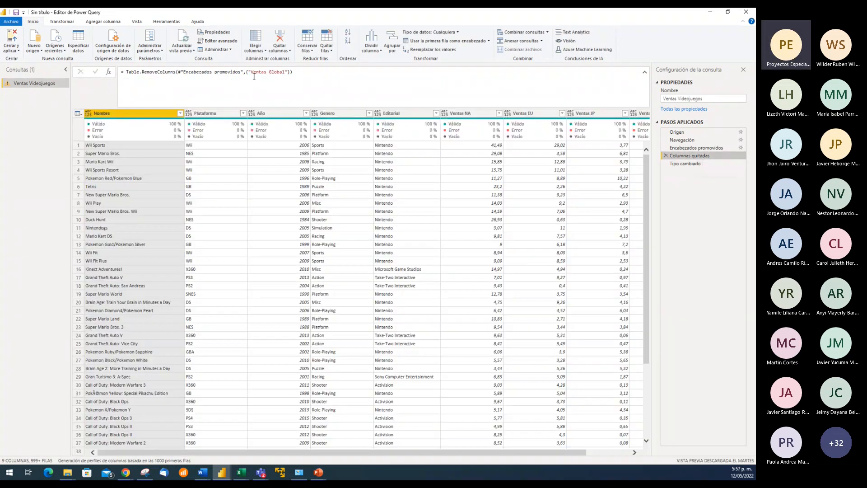
{"action": "left_click", "coordinate": [691, 165]}
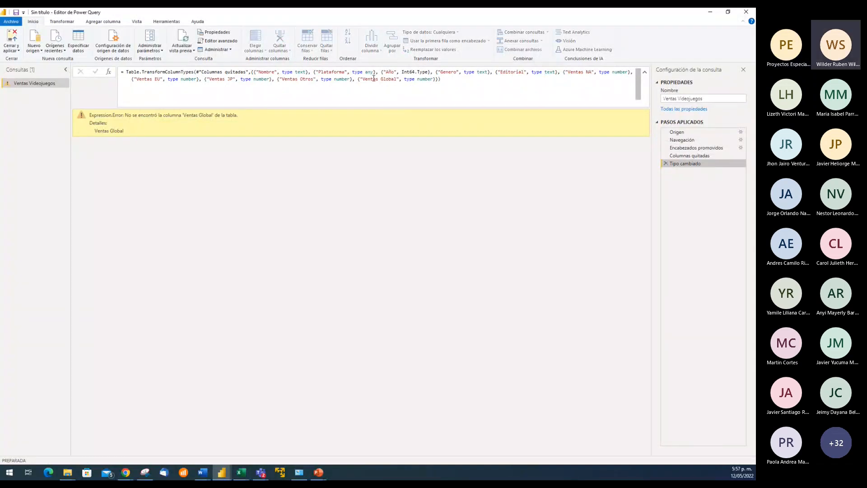
{"action": "left_click", "coordinate": [645, 72]}
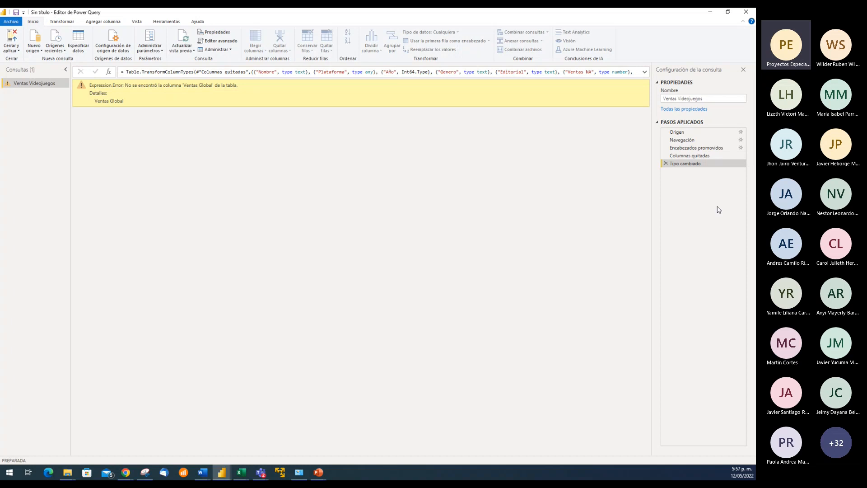
Reorder the applied steps so Columnas quitadas follows Tipo cambiado, and review the table before and after the removal
{"action": "left_click_drag", "start_coordinate": [701, 156], "coordinate": [707, 170]}
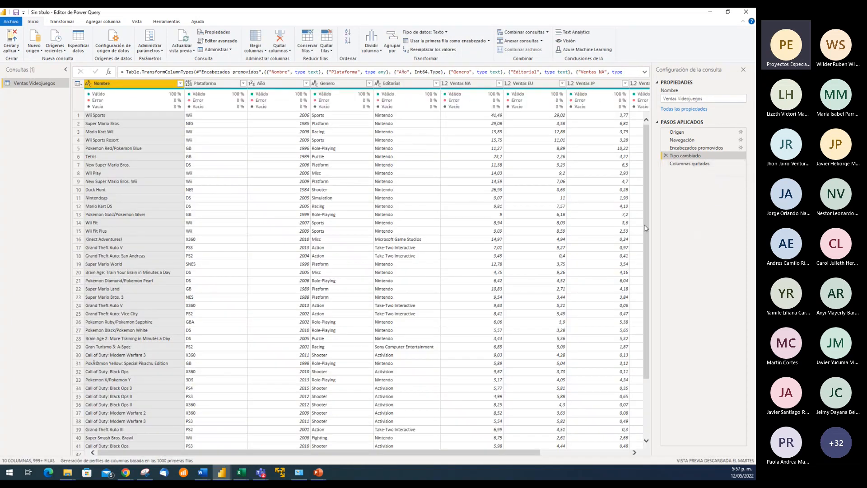
{"action": "left_click_drag", "start_coordinate": [524, 453], "coordinate": [615, 453]}
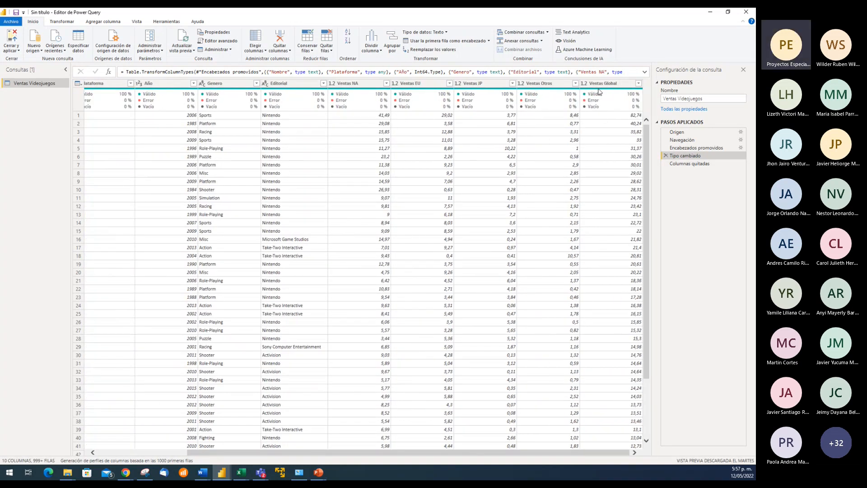
{"action": "left_click", "coordinate": [690, 163]}
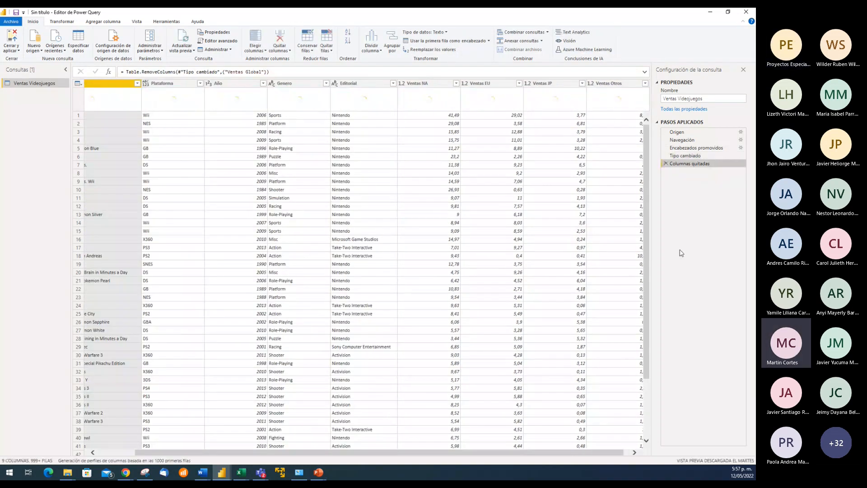
{"action": "left_click", "coordinate": [628, 453]}
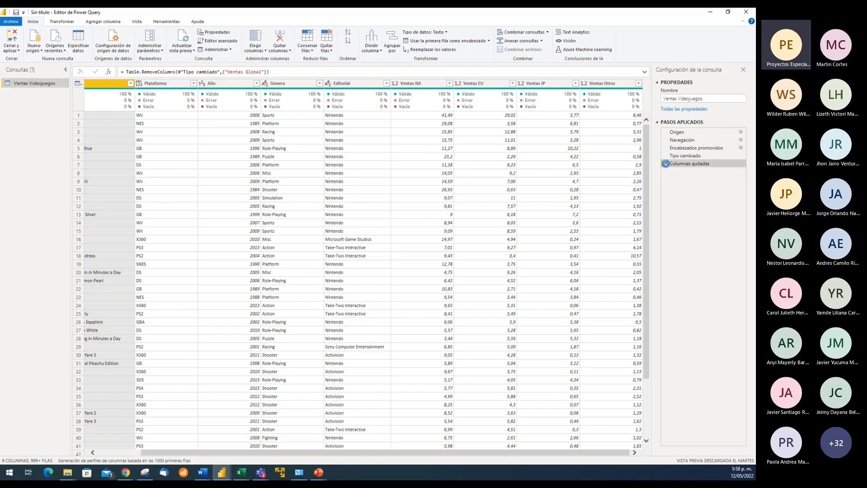
Delete the Columnas quitadas and Tipo cambiado steps, leaving Encabezados promovidos as the last applied step
{"action": "left_click", "coordinate": [666, 164]}
{"action": "left_click_drag", "start_coordinate": [568, 454], "coordinate": [642, 456]}
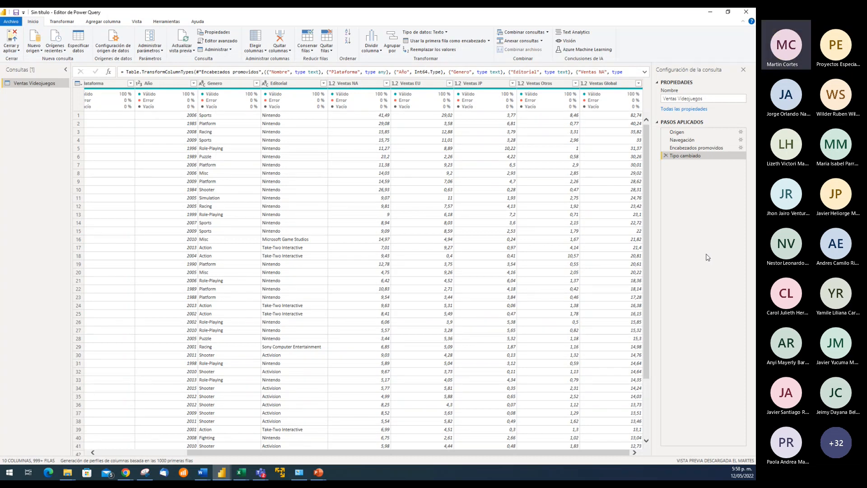
{"action": "left_click", "coordinate": [666, 155]}
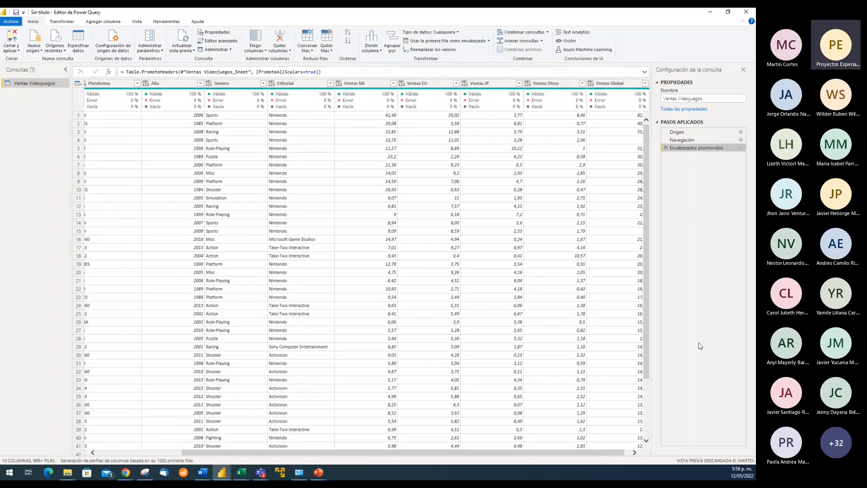
Set the data type of the Nombre, Plataforma and Año columns to Texto
{"action": "scroll", "coordinate": [571, 457], "scroll_direction": "left", "scroll_amount": 5}
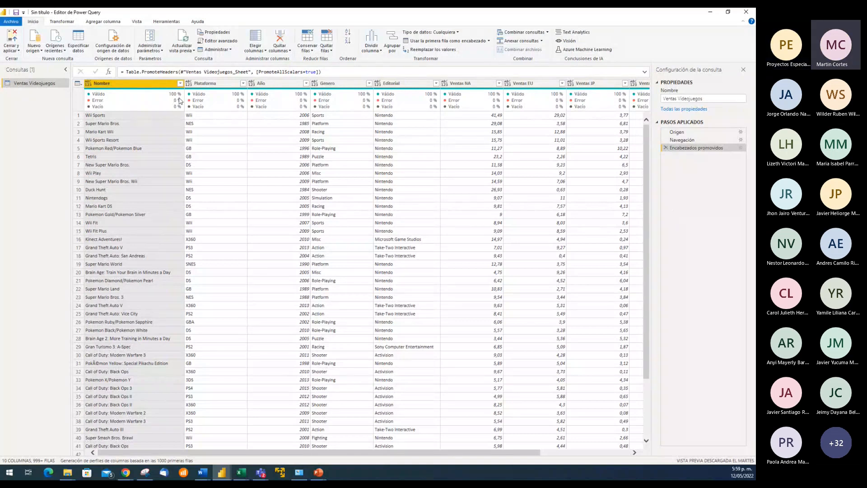
{"action": "left_click", "coordinate": [87, 84]}
{"action": "left_click", "coordinate": [122, 174]}
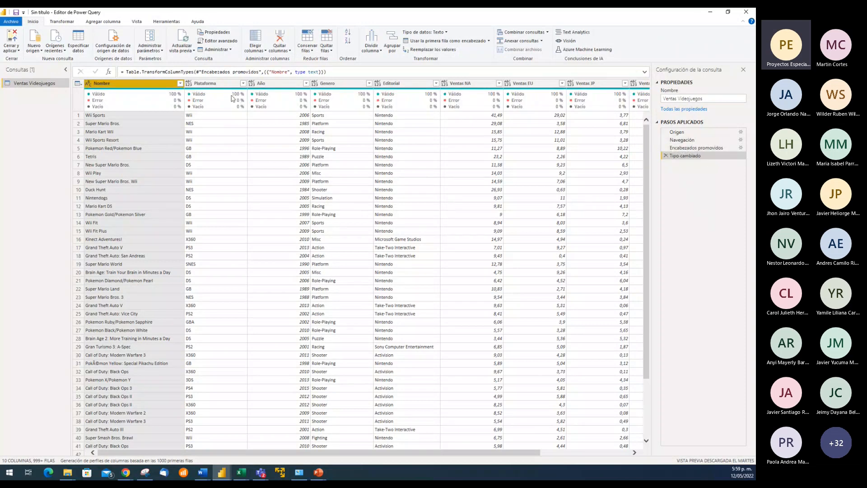
{"action": "left_click", "coordinate": [189, 87]}
{"action": "left_click", "coordinate": [210, 178]}
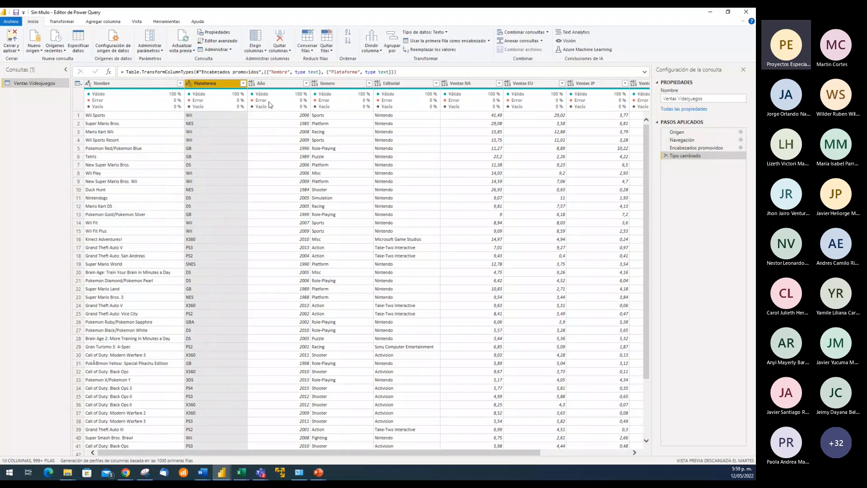
{"action": "left_click", "coordinate": [252, 84]}
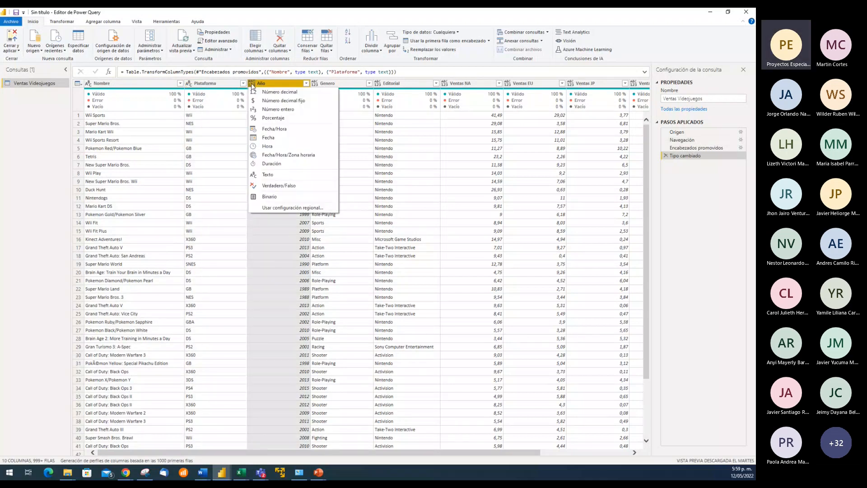
{"action": "left_click", "coordinate": [268, 175]}
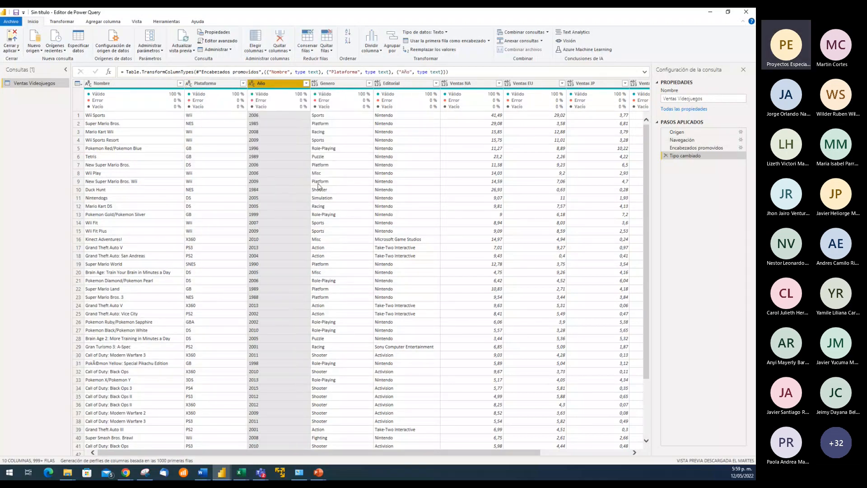
Set the data type of the Genero and Editorial columns to Texto
{"action": "left_click", "coordinate": [315, 83]}
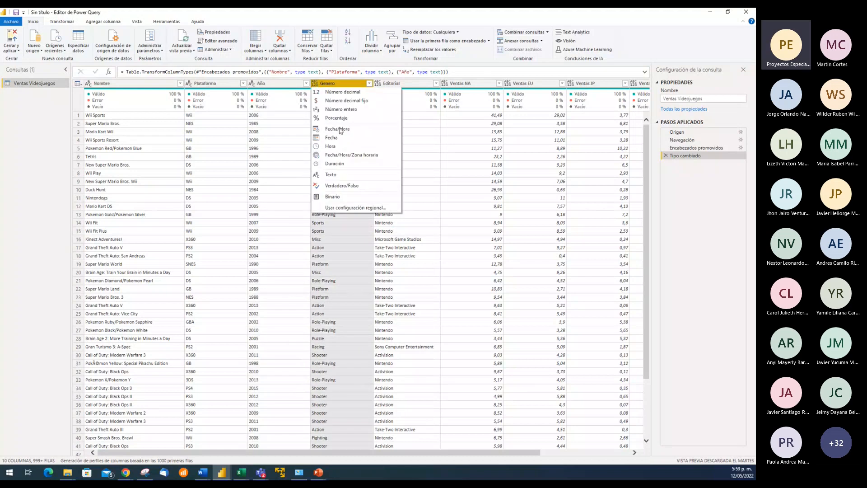
{"action": "left_click", "coordinate": [333, 174]}
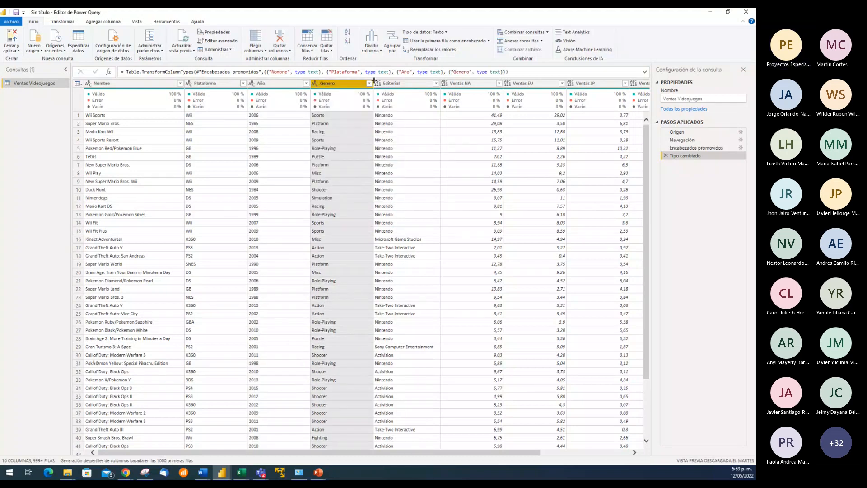
{"action": "left_click", "coordinate": [378, 84]}
{"action": "left_click", "coordinate": [394, 174]}
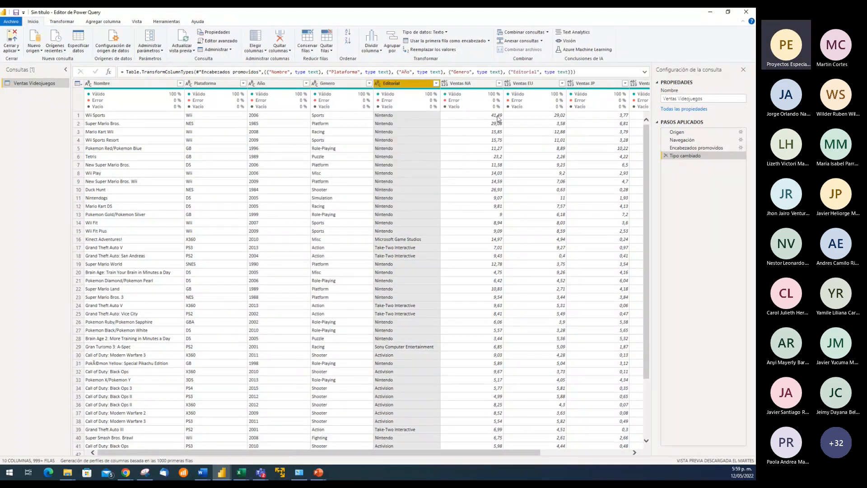
Set the data type of the Ventas NA, Ventas EU and Ventas JP columns to Número decimal
{"action": "left_click", "coordinate": [445, 84]}
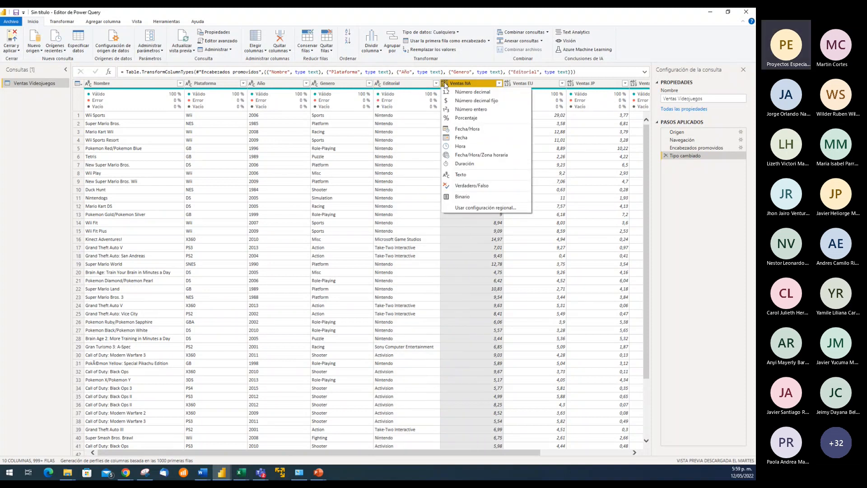
{"action": "left_click", "coordinate": [472, 91]}
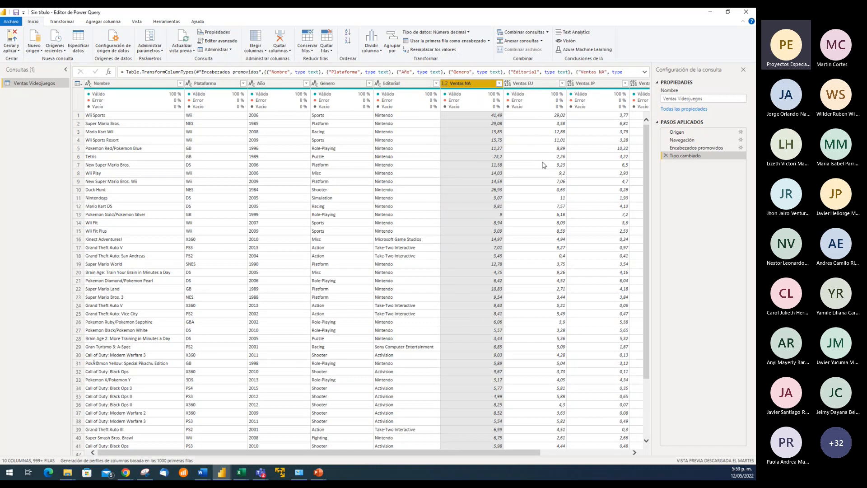
{"action": "left_click", "coordinate": [508, 83]}
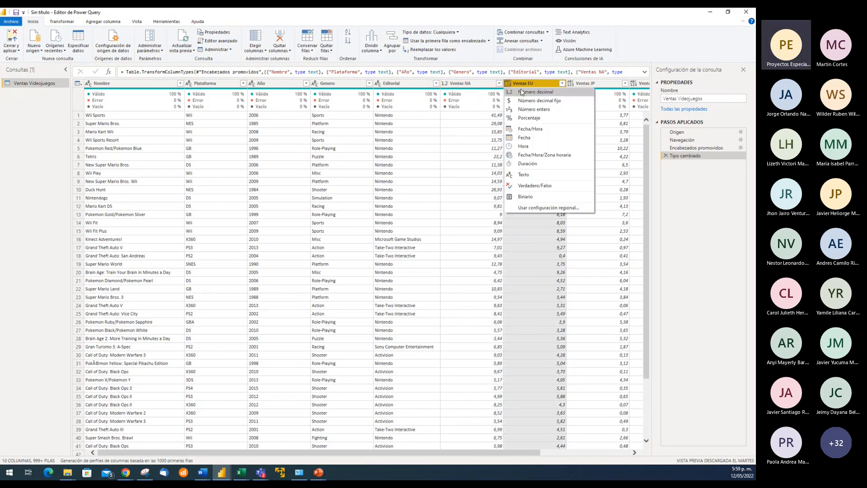
{"action": "left_click", "coordinate": [522, 92]}
{"action": "left_click", "coordinate": [570, 83]}
{"action": "left_click", "coordinate": [578, 92]}
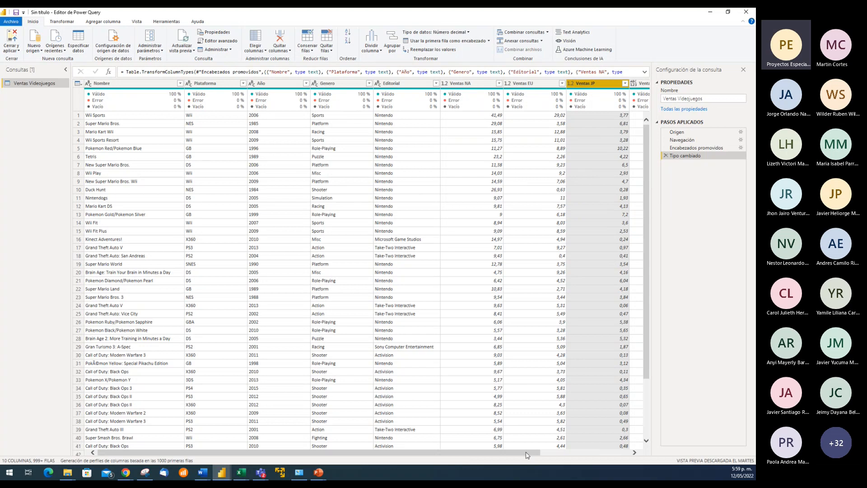
Set the data type of the Ventas Otros and Ventas Global columns to Número decimal
{"action": "left_click_drag", "start_coordinate": [526, 452], "coordinate": [620, 464]}
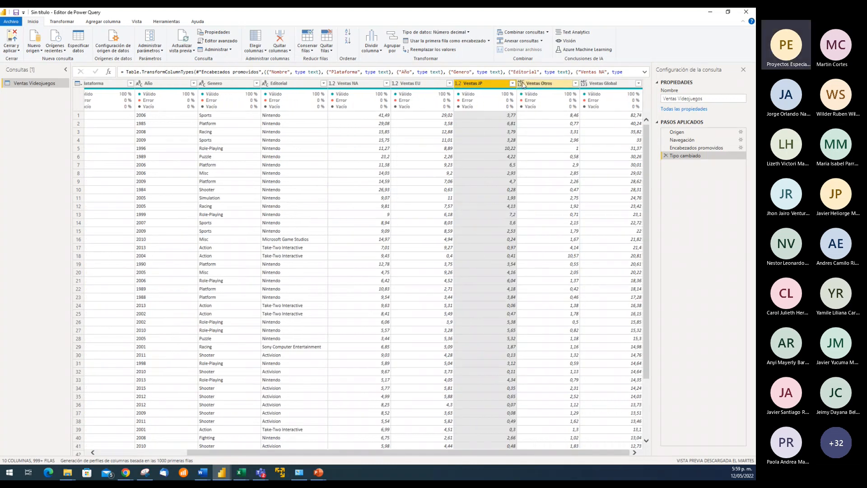
{"action": "left_click", "coordinate": [521, 84]}
{"action": "left_click", "coordinate": [599, 151]}
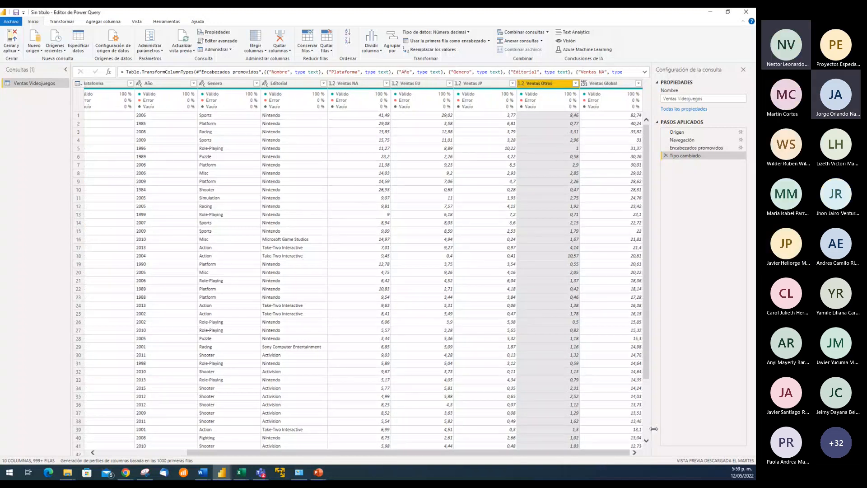
{"action": "left_click", "coordinate": [585, 84]}
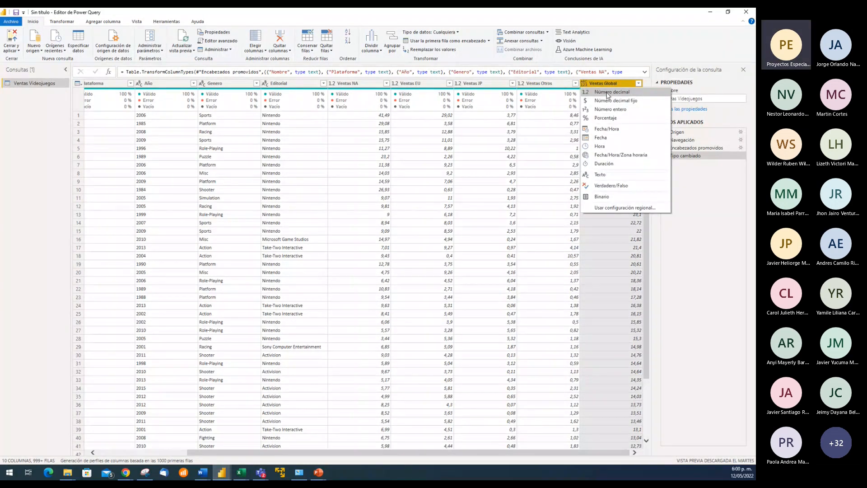
{"action": "left_click", "coordinate": [609, 93]}
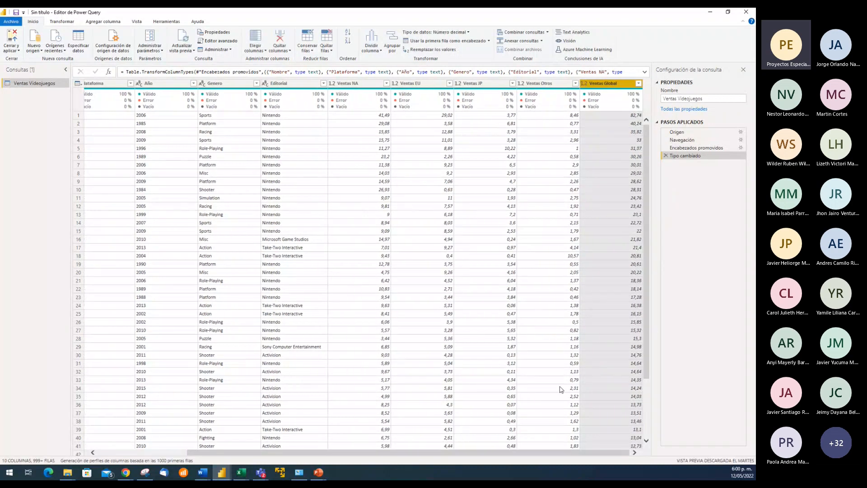
Inspect individual year values in the first rows of the Año column to see how they are stored as text
{"action": "left_click_drag", "start_coordinate": [553, 453], "coordinate": [423, 454]}
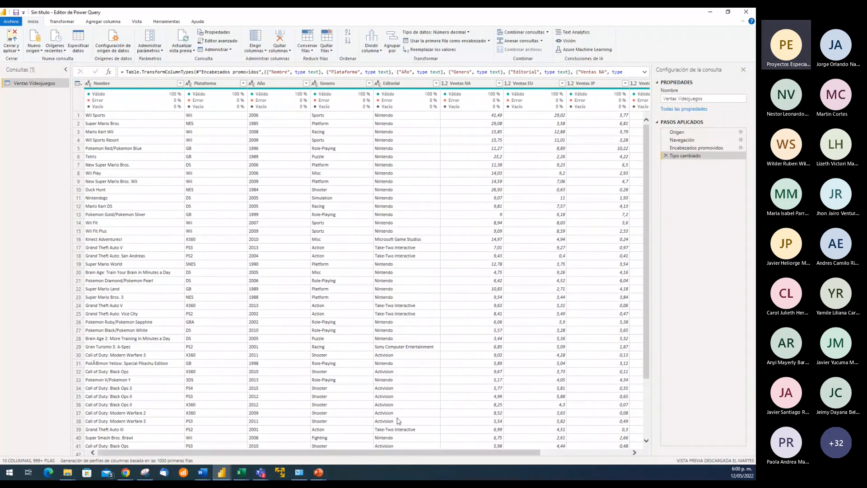
{"action": "left_click", "coordinate": [265, 116]}
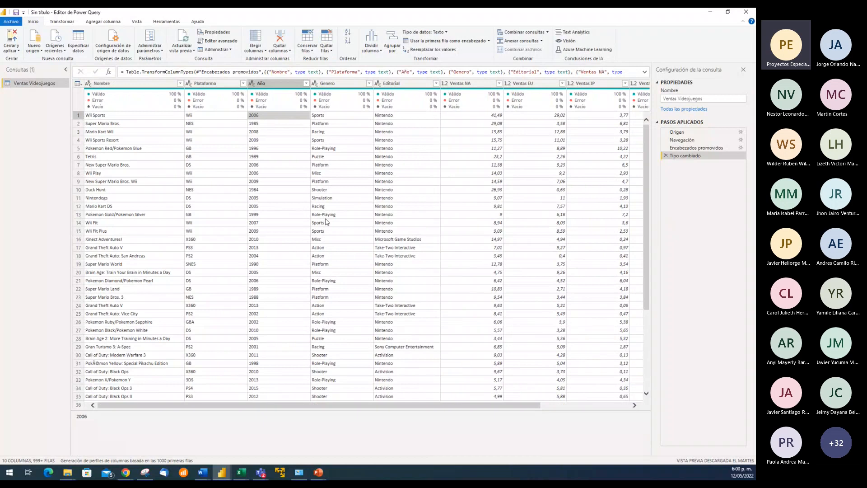
{"action": "left_click", "coordinate": [260, 135]}
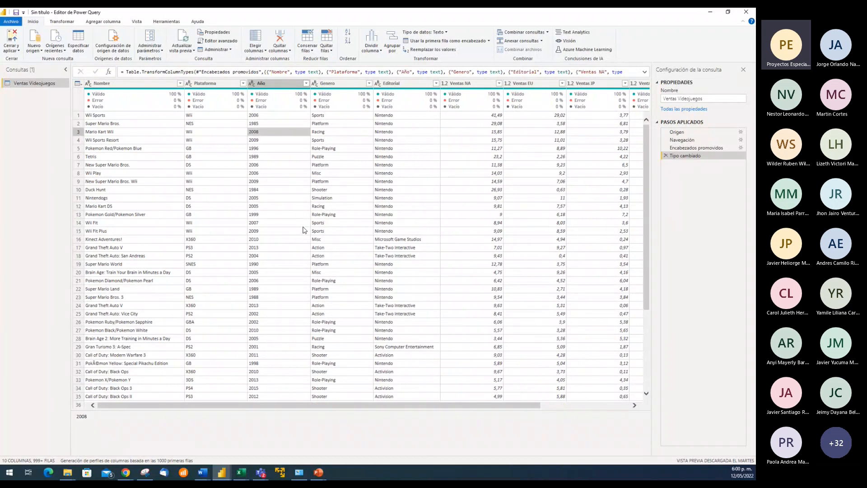
{"action": "left_click", "coordinate": [268, 118]}
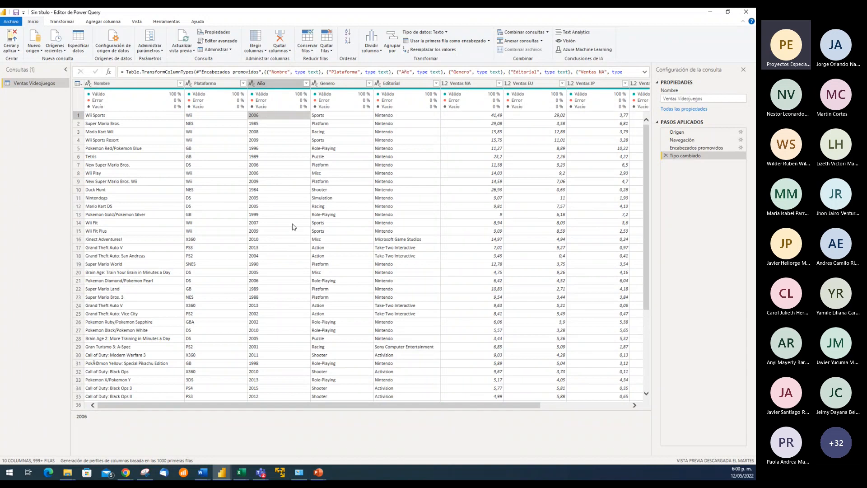
{"action": "left_click", "coordinate": [261, 132]}
{"action": "left_click", "coordinate": [267, 117]}
{"action": "left_click", "coordinate": [259, 125]}
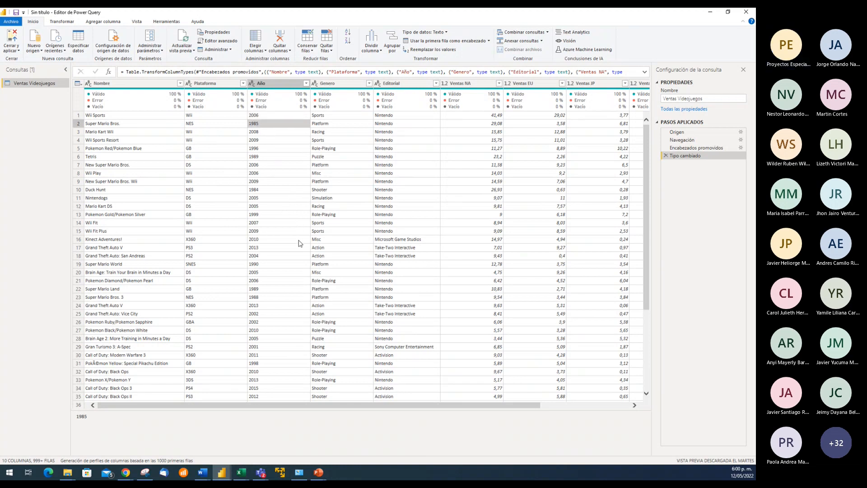
{"action": "left_click", "coordinate": [265, 159]}
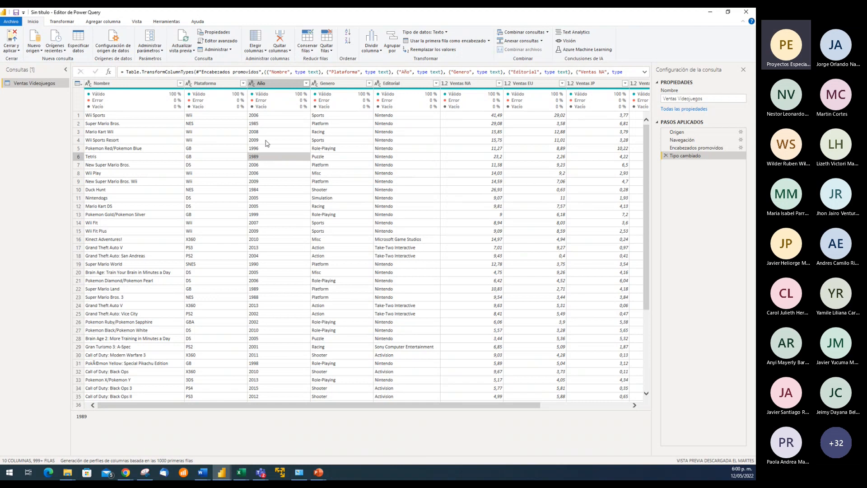
{"action": "left_click", "coordinate": [270, 117]}
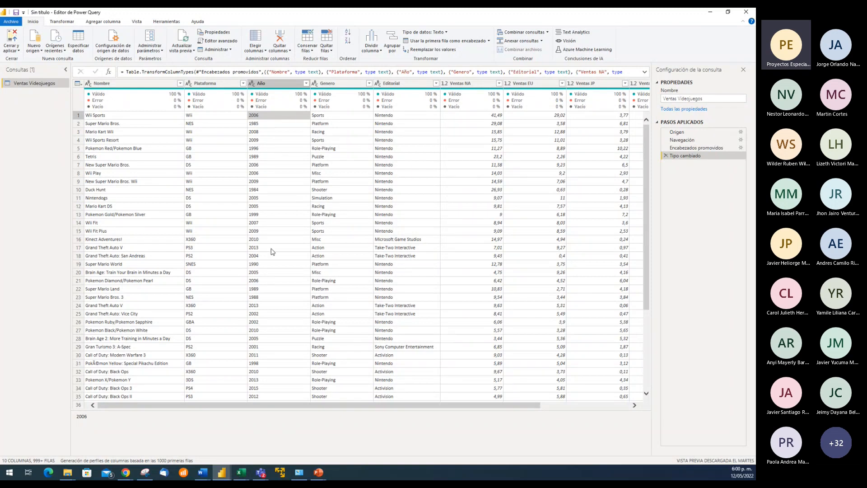
{"action": "left_click", "coordinate": [265, 123]}
{"action": "left_click", "coordinate": [266, 117]}
{"action": "left_click", "coordinate": [258, 149]}
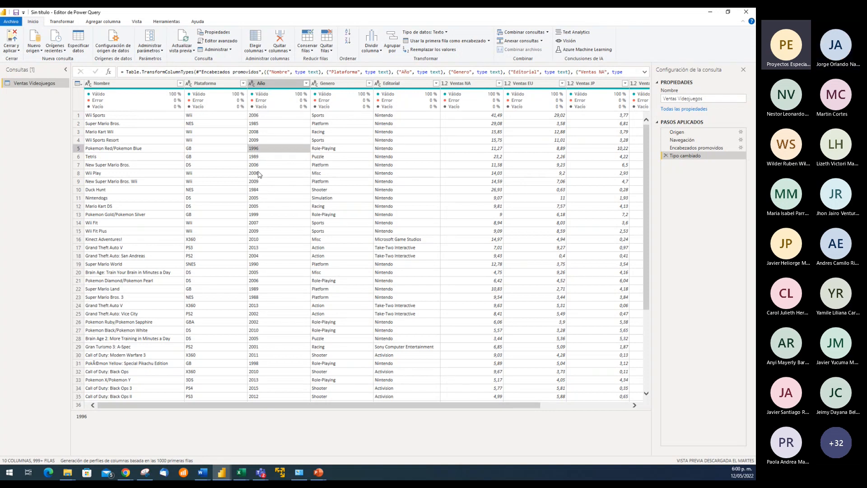
Review the data types available for the Año column without changing it, and compare its year values across several rows
{"action": "right_click", "coordinate": [253, 84]}
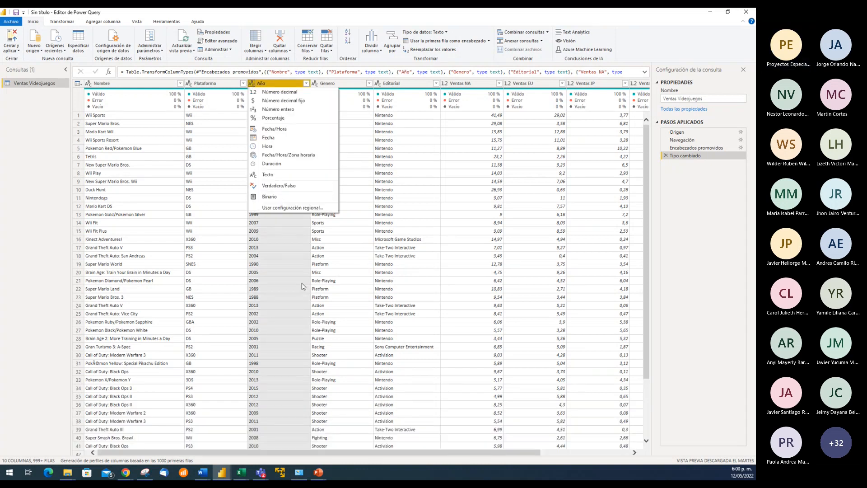
{"action": "left_click", "coordinate": [296, 264]}
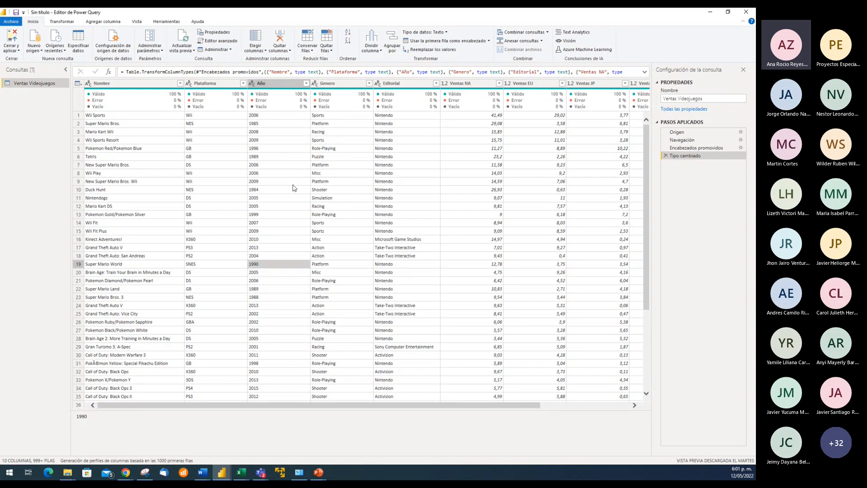
{"action": "left_click", "coordinate": [273, 117]}
{"action": "left_click", "coordinate": [275, 125]}
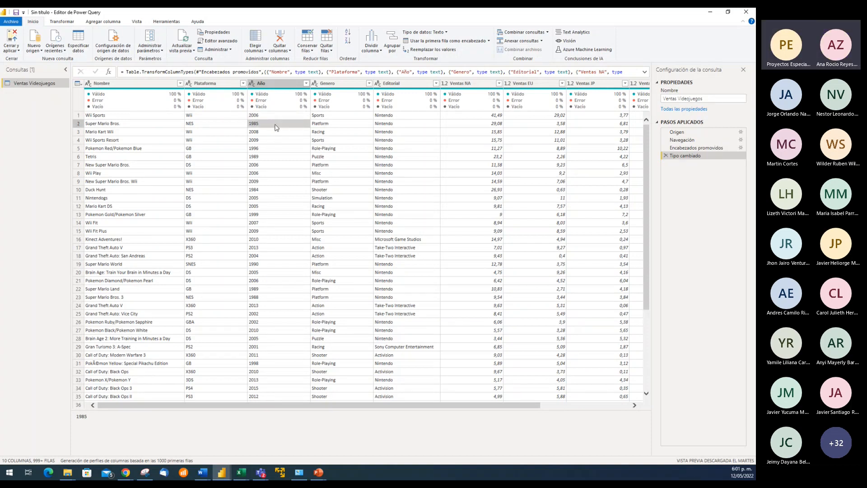
{"action": "left_click", "coordinate": [279, 117]}
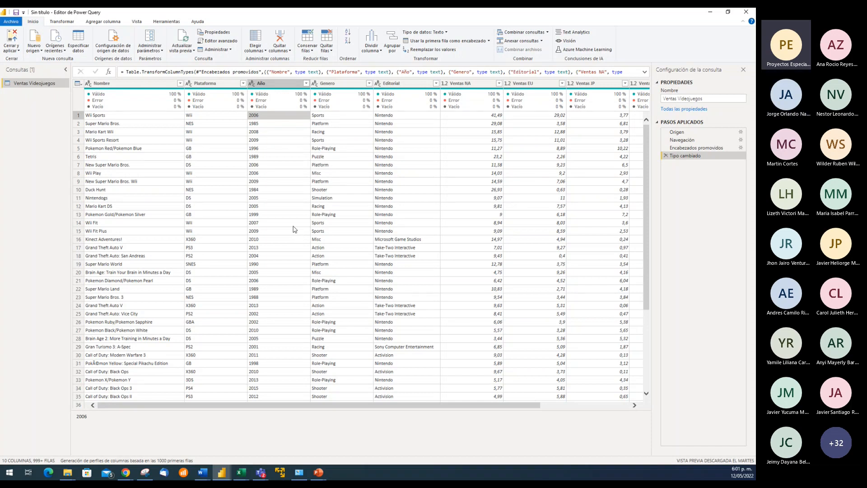
{"action": "left_click", "coordinate": [267, 125]}
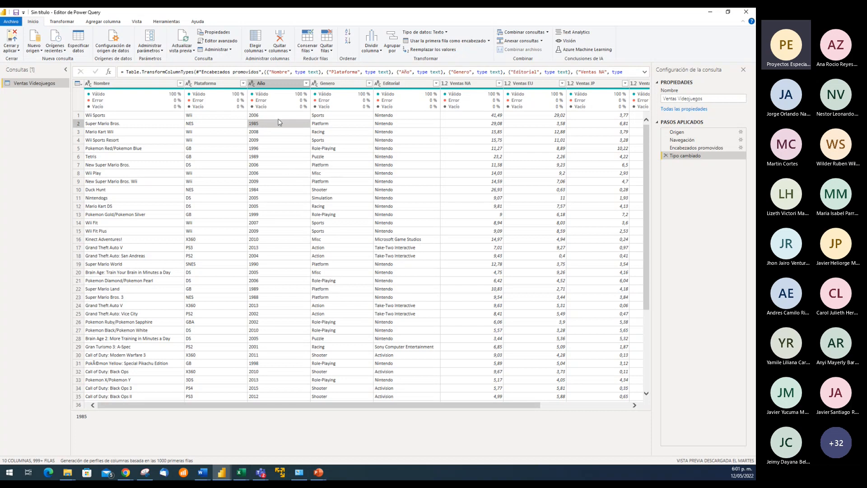
{"action": "left_click", "coordinate": [277, 115]}
{"action": "key", "text": "Right"}
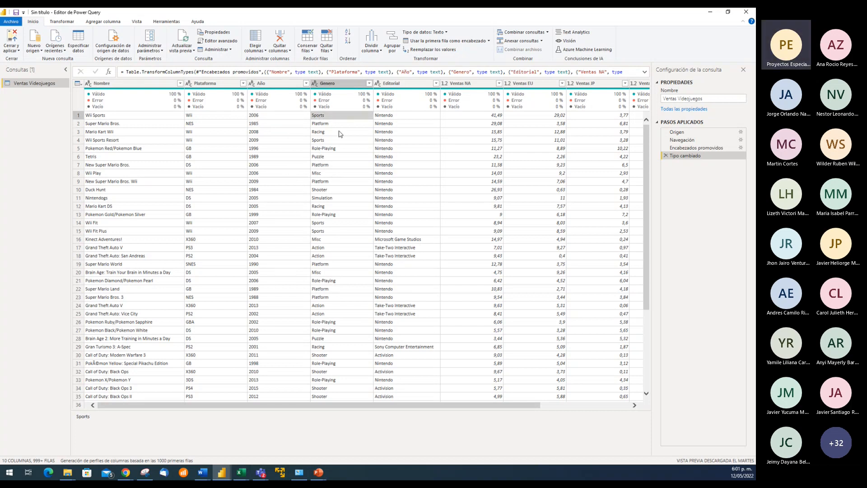
{"action": "key", "text": "Left"}
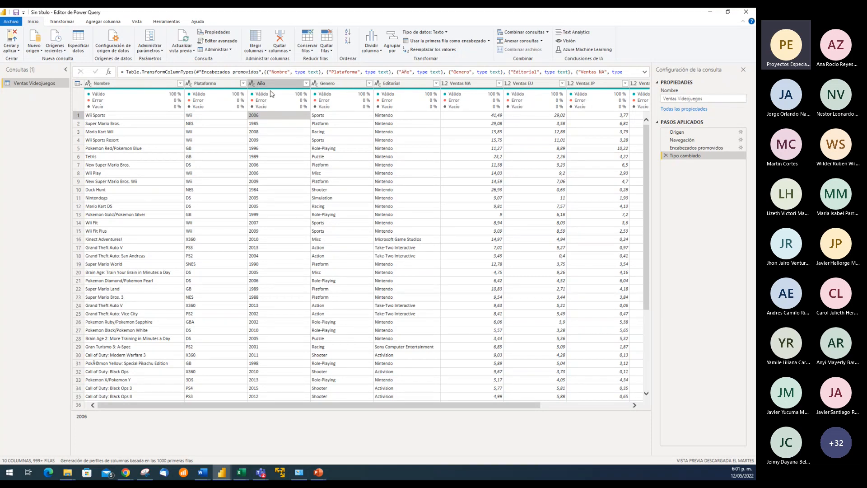
{"action": "left_click", "coordinate": [271, 243]}
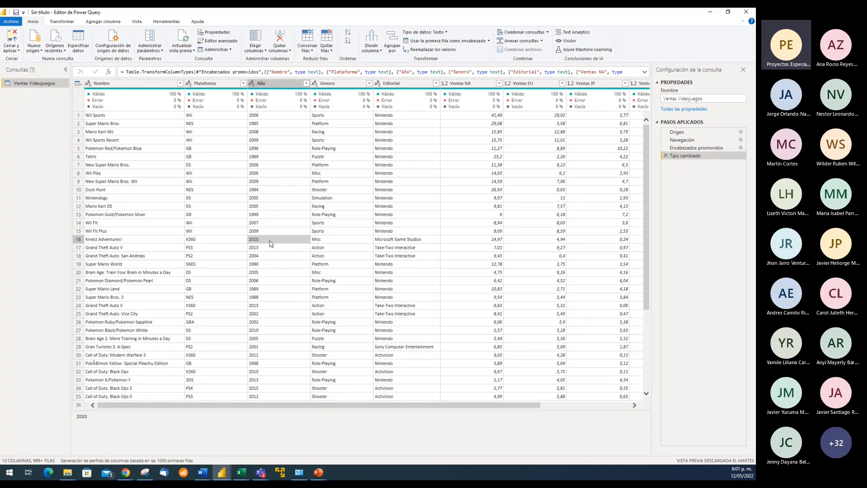
{"action": "left_click", "coordinate": [265, 116]}
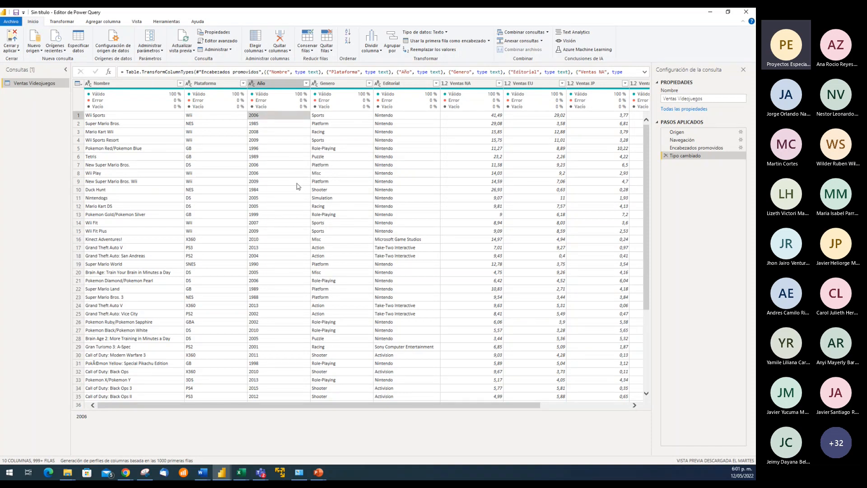
{"action": "key", "text": "Down"}
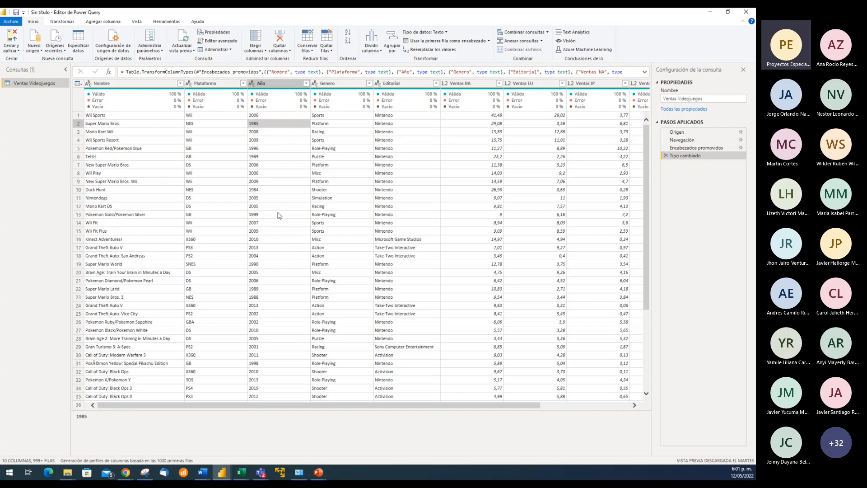
Compare individual year values in the Año column between the first row and several rows further down
{"action": "left_click", "coordinate": [284, 191]}
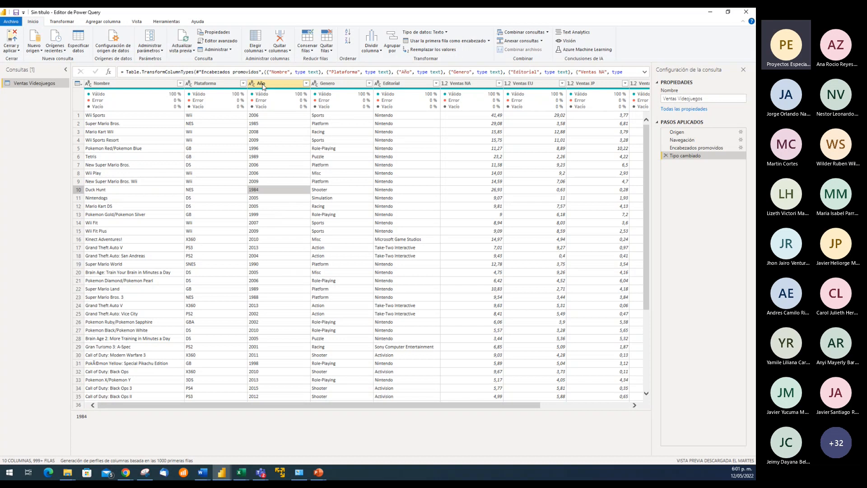
{"action": "left_click", "coordinate": [266, 182]}
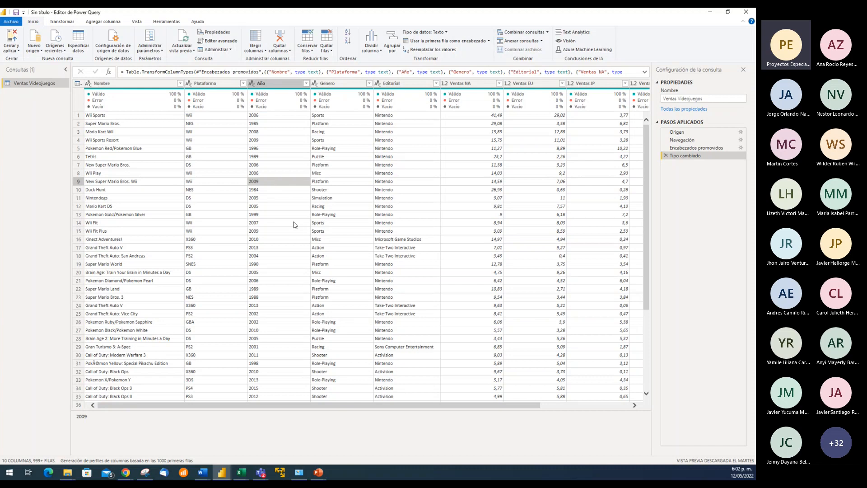
{"action": "left_click", "coordinate": [258, 116]}
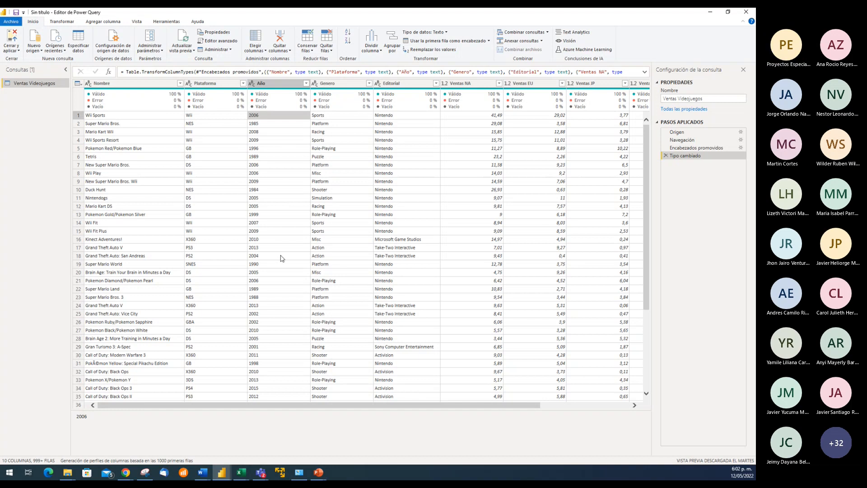
{"action": "scroll", "coordinate": [280, 258], "scroll_direction": "down", "scroll_amount": 3}
{"action": "scroll", "coordinate": [281, 258], "scroll_direction": "up", "scroll_amount": 3}
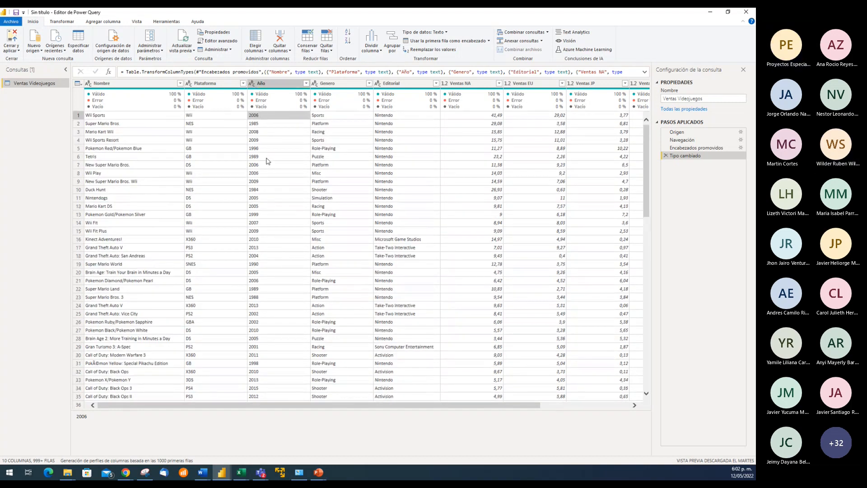
{"action": "left_click", "coordinate": [271, 125]}
{"action": "left_click", "coordinate": [273, 116]}
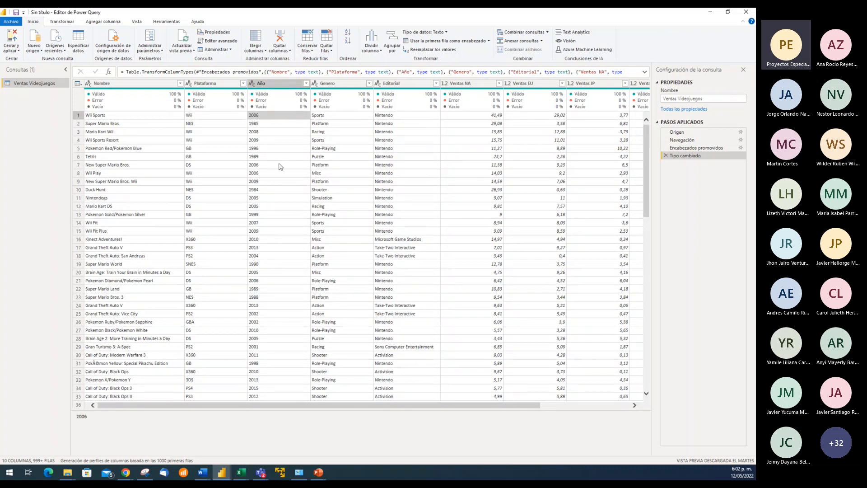
{"action": "left_click", "coordinate": [283, 182]}
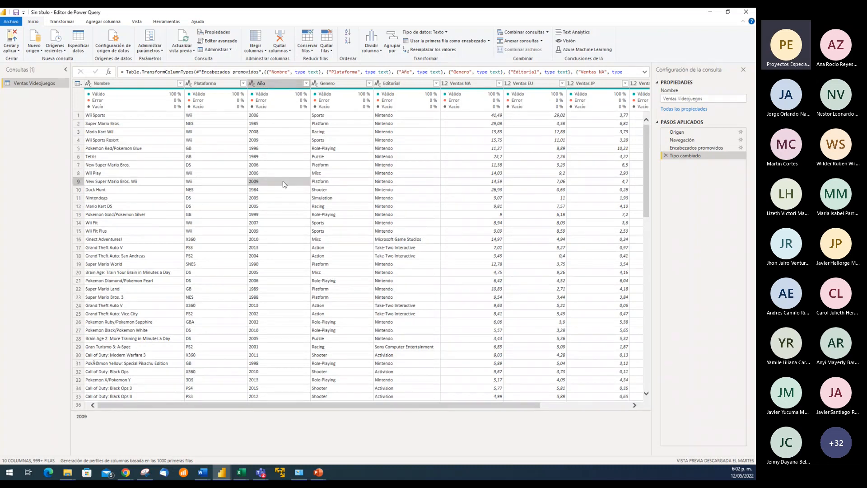
{"action": "left_click", "coordinate": [276, 117]}
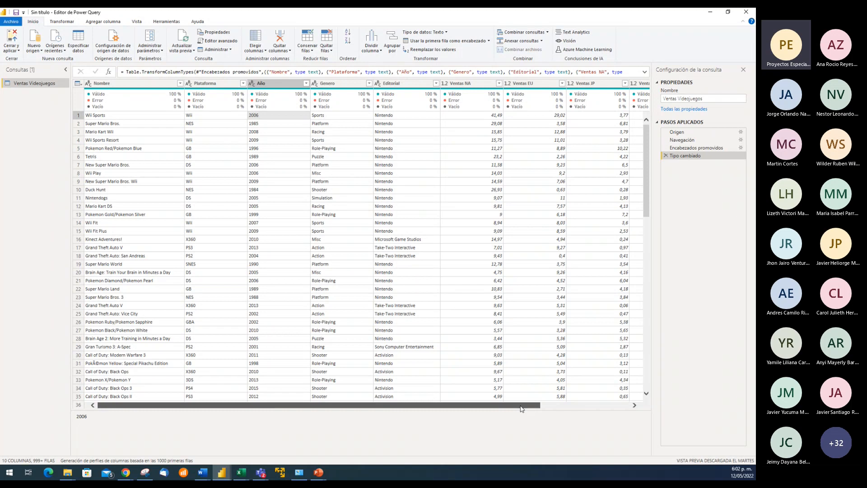
{"action": "left_click_drag", "start_coordinate": [521, 408], "coordinate": [474, 412]}
Review the data type options for the Año column without changing its type, checking them against more of its year values
{"action": "left_click", "coordinate": [252, 84]}
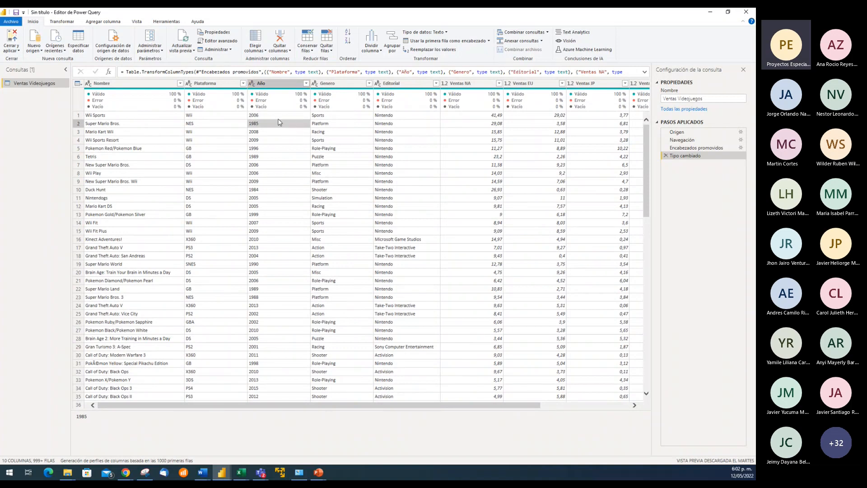
{"action": "left_click", "coordinate": [289, 199]}
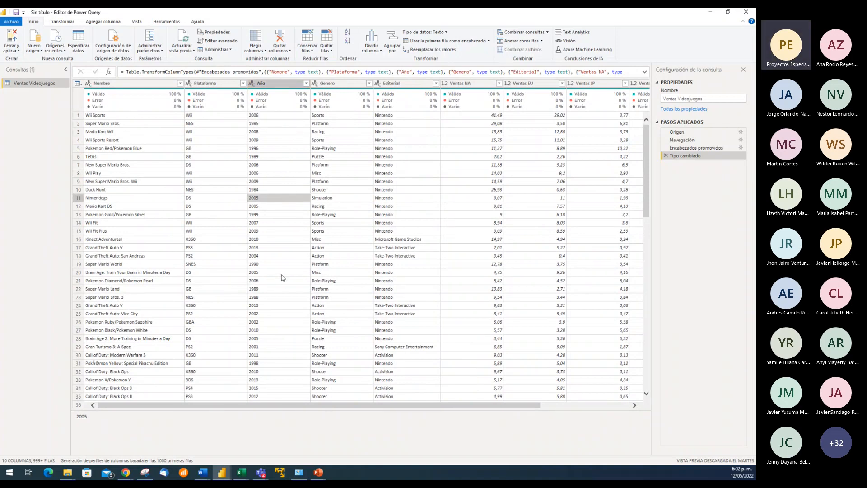
{"action": "scroll", "coordinate": [279, 272], "scroll_direction": "down", "scroll_amount": 6}
{"action": "scroll", "coordinate": [278, 273], "scroll_direction": "up", "scroll_amount": 6}
{"action": "left_click", "coordinate": [272, 116]}
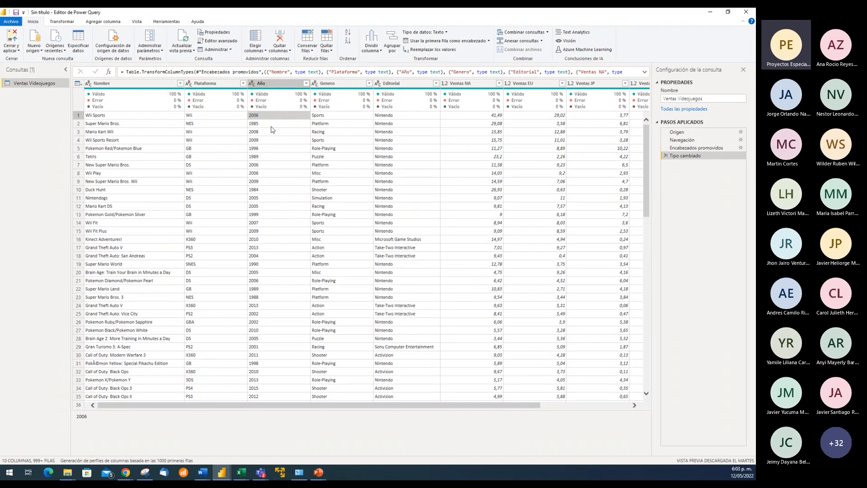
{"action": "left_click", "coordinate": [279, 122]}
{"action": "left_click", "coordinate": [281, 149]}
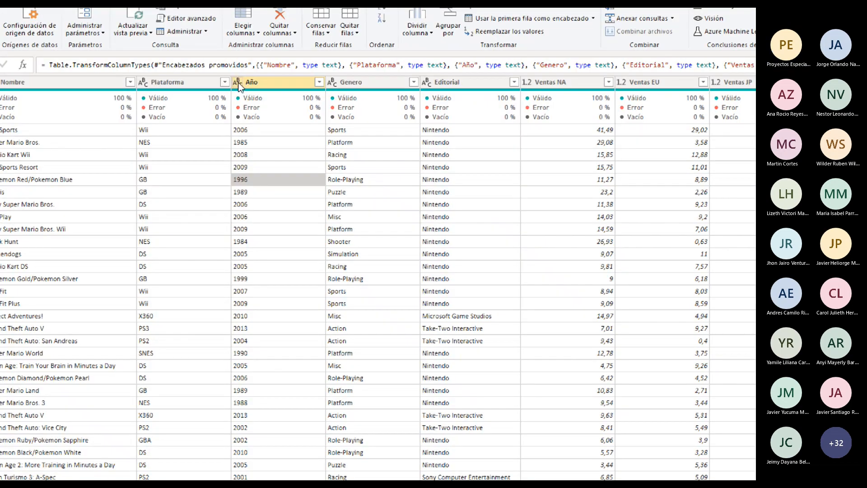
{"action": "left_click", "coordinate": [239, 83]}
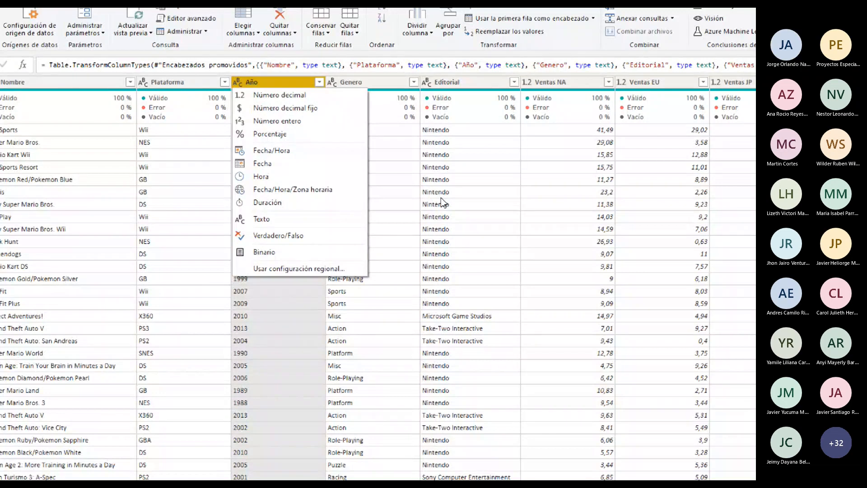
{"action": "left_click", "coordinate": [394, 170]}
{"action": "left_click", "coordinate": [382, 168]}
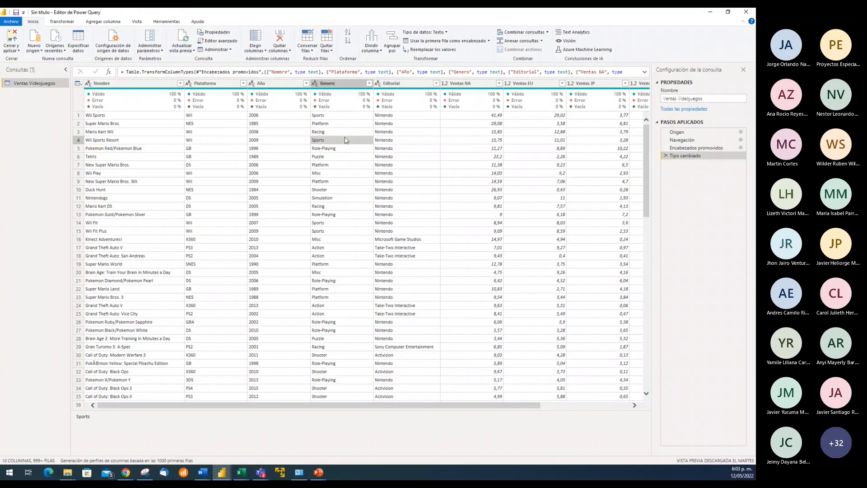
{"action": "left_click", "coordinate": [330, 116]}
Remove the Ventas Global column from the Ventas Videojuegos query
{"action": "left_click_drag", "start_coordinate": [484, 409], "coordinate": [581, 409]}
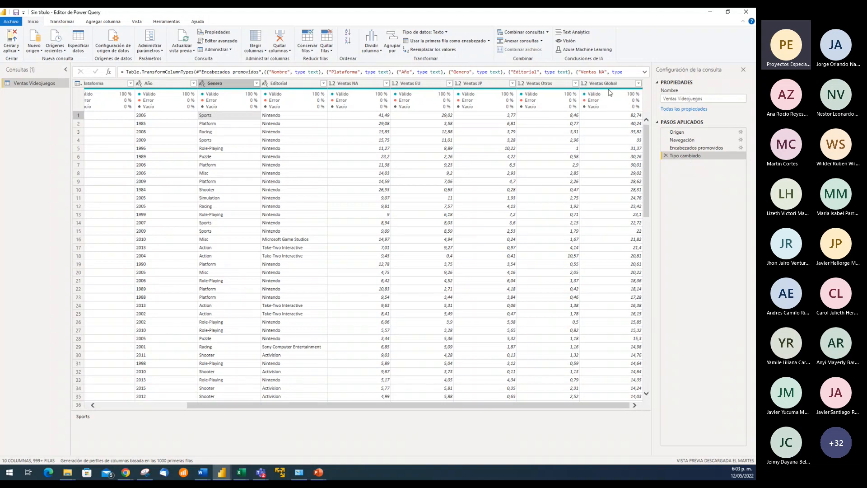
{"action": "left_click", "coordinate": [609, 85]}
{"action": "right_click", "coordinate": [609, 85]}
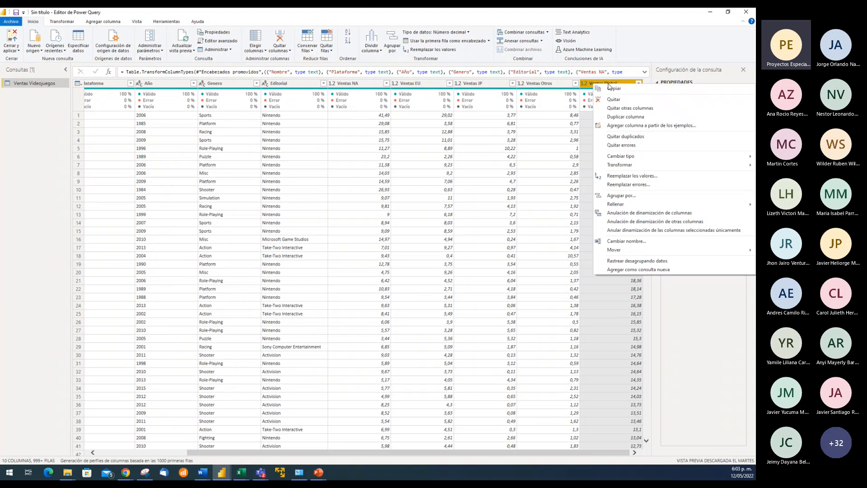
{"action": "left_click", "coordinate": [616, 99]}
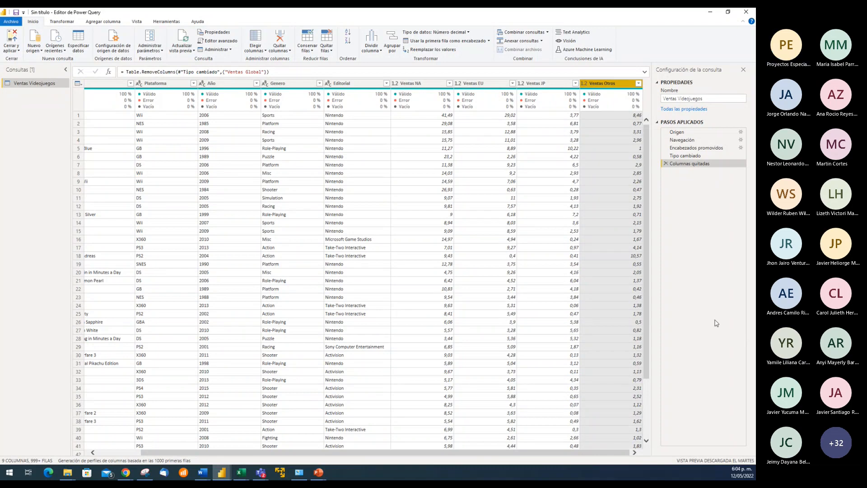
Review the distinct platform values in the Plataforma column's filter list without applying a filter
{"action": "left_click_drag", "start_coordinate": [503, 454], "coordinate": [358, 245]}
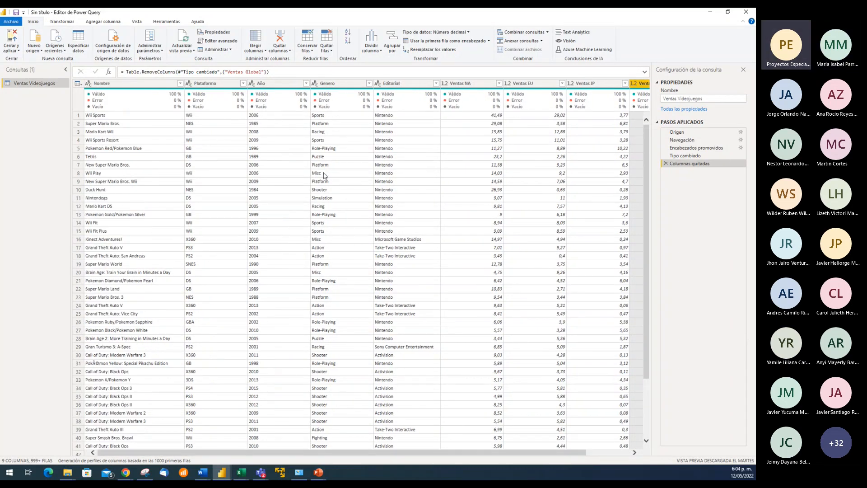
{"action": "left_click", "coordinate": [206, 84]}
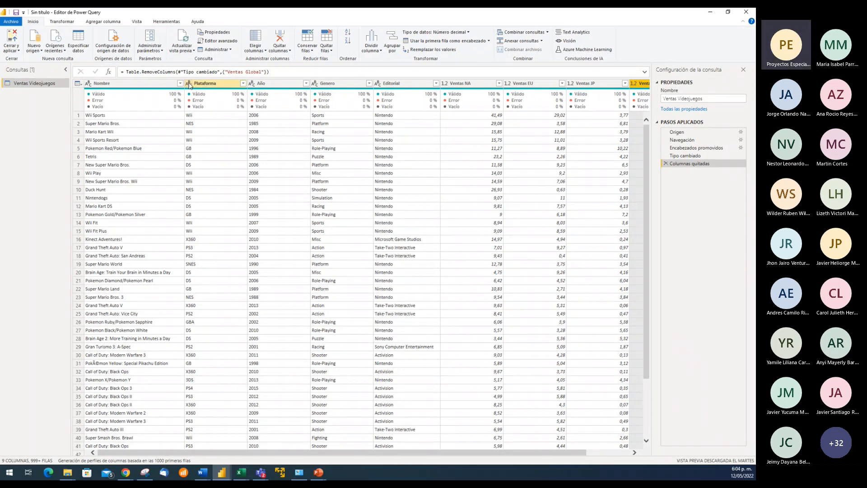
{"action": "left_click", "coordinate": [199, 84]}
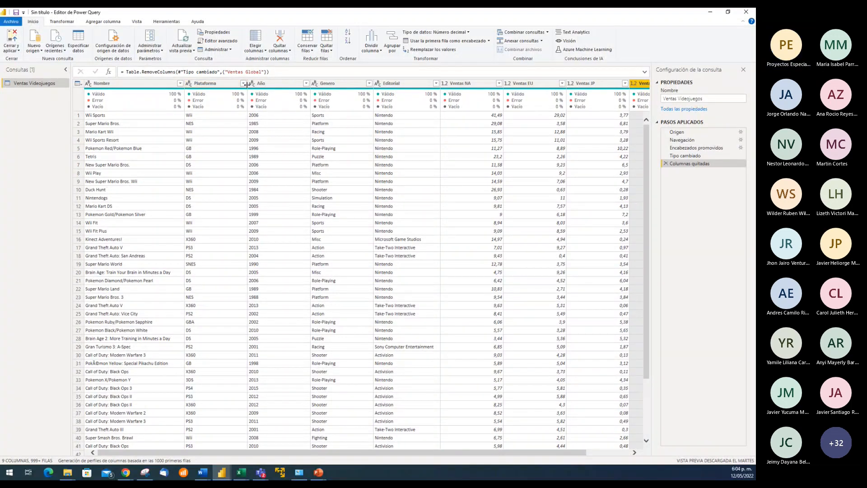
{"action": "left_click", "coordinate": [243, 83]}
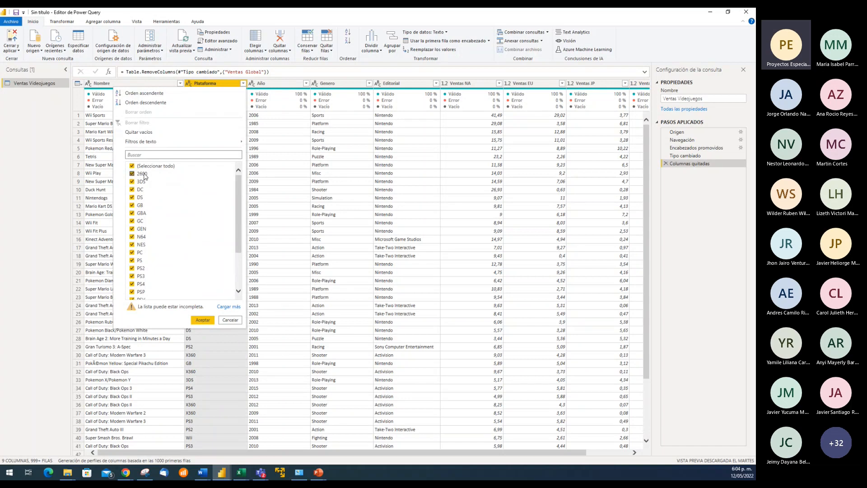
{"action": "mouse_move", "coordinate": [242, 186]}
{"action": "left_mouse_down"}
{"action": "mouse_move", "coordinate": [247, 244]}
{"action": "mouse_move", "coordinate": [247, 172]}
{"action": "left_mouse_up"}
{"action": "left_click", "coordinate": [230, 320]}
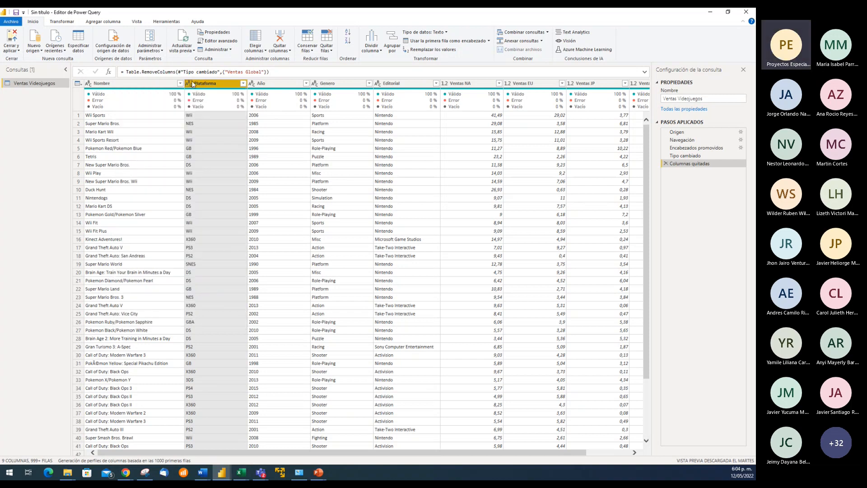
{"action": "left_click", "coordinate": [213, 118]}
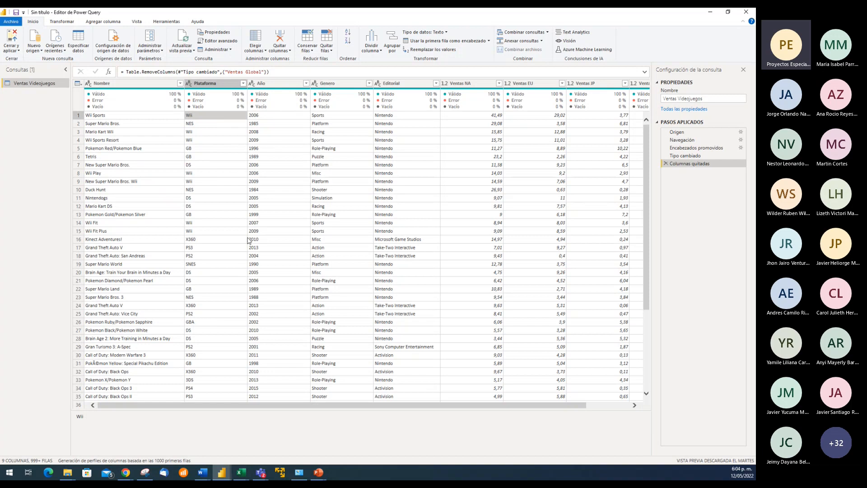
Examine the first record's values in the Nombre, Plataforma, Año, Genero and Editorial columns, moving from cell to cell
{"action": "left_click", "coordinate": [108, 115]}
{"action": "left_click", "coordinate": [266, 118]}
{"action": "left_click", "coordinate": [335, 115]}
{"action": "left_click", "coordinate": [389, 118]}
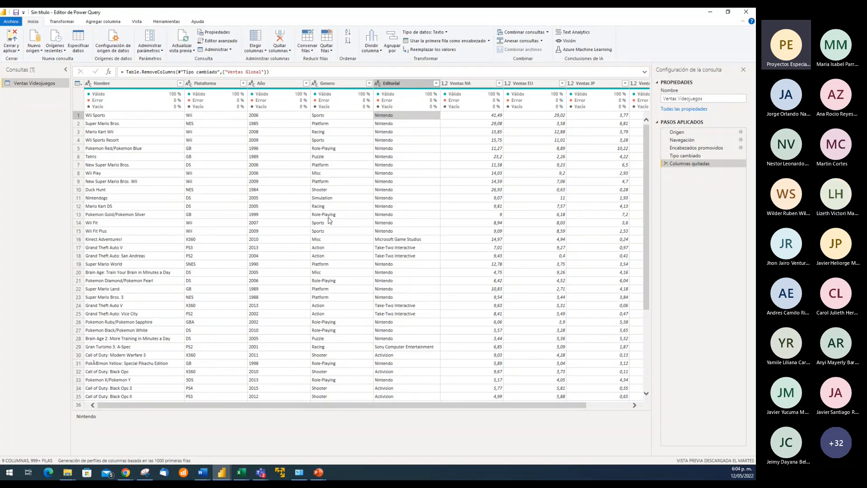
{"action": "key", "text": "Left"}
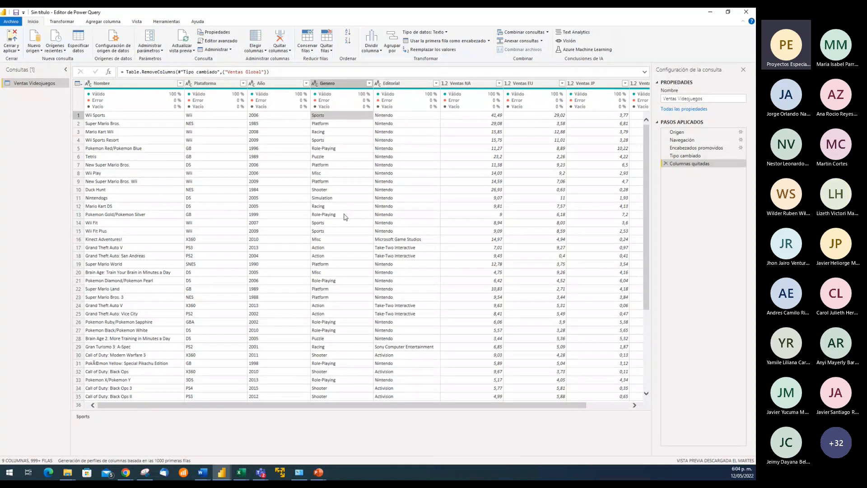
{"action": "key", "text": "Left"}
{"action": "key", "text": "Left"}
{"action": "key", "text": "Down"}
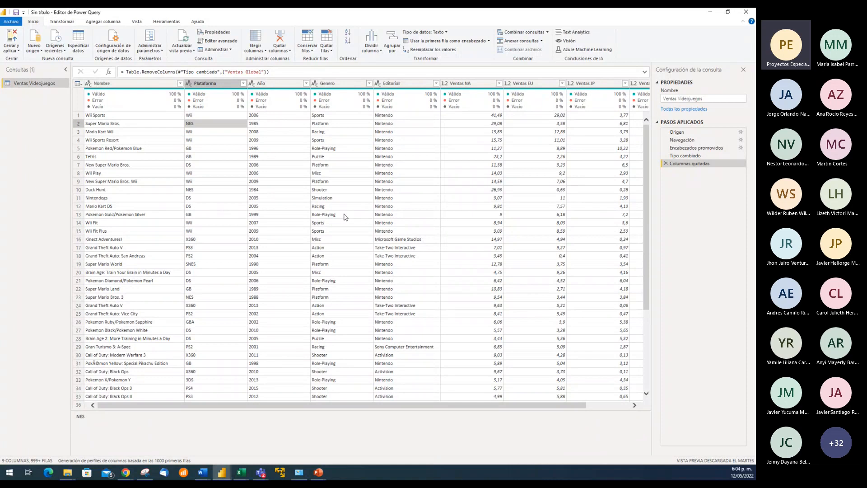
{"action": "key", "text": "Left"}
{"action": "key", "text": "Up"}
{"action": "key", "text": "Right"}
{"action": "key", "text": "Right"}
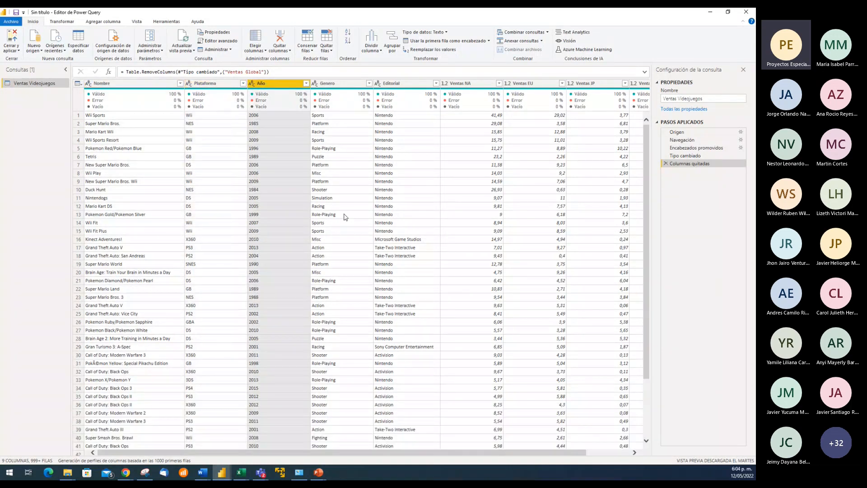
{"action": "key", "text": "Left"}
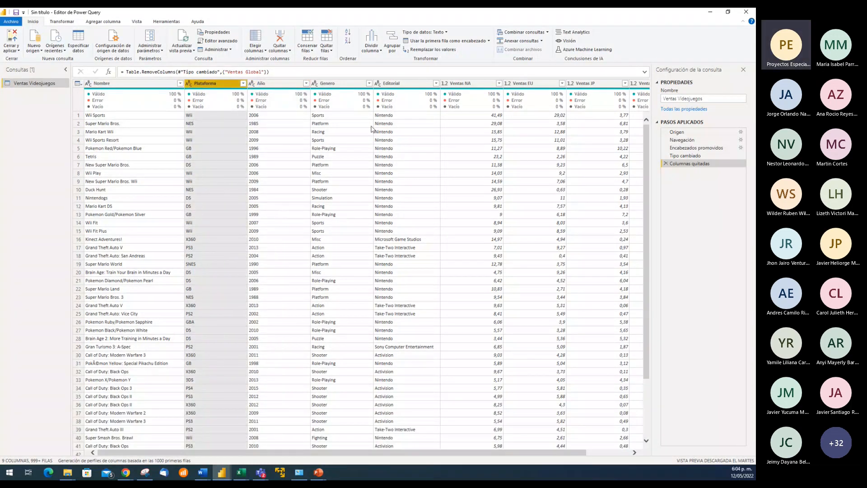
{"action": "left_click", "coordinate": [289, 115]}
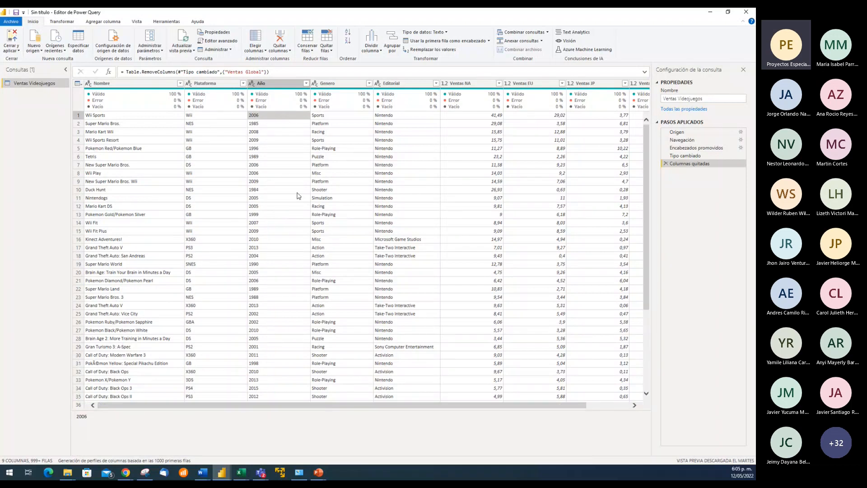
Review the data types available for the Nombre column without changing it, and inspect values in the Plataforma column
{"action": "left_click", "coordinate": [152, 119]}
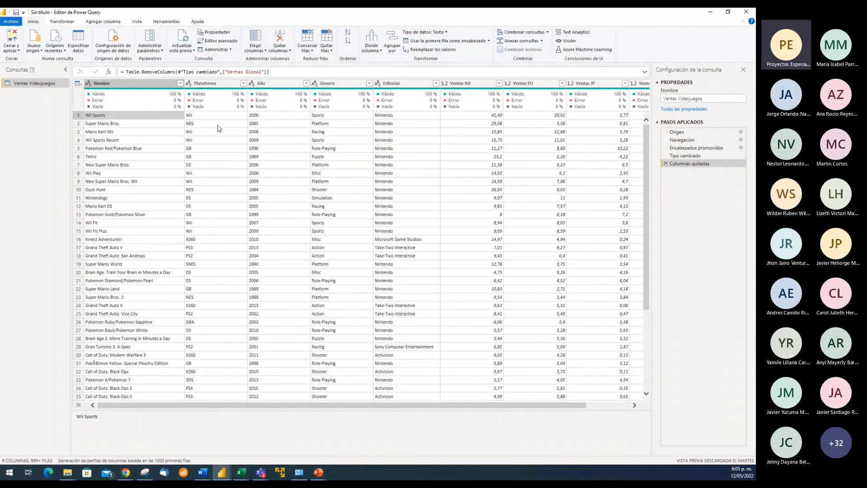
{"action": "left_click", "coordinate": [90, 86]}
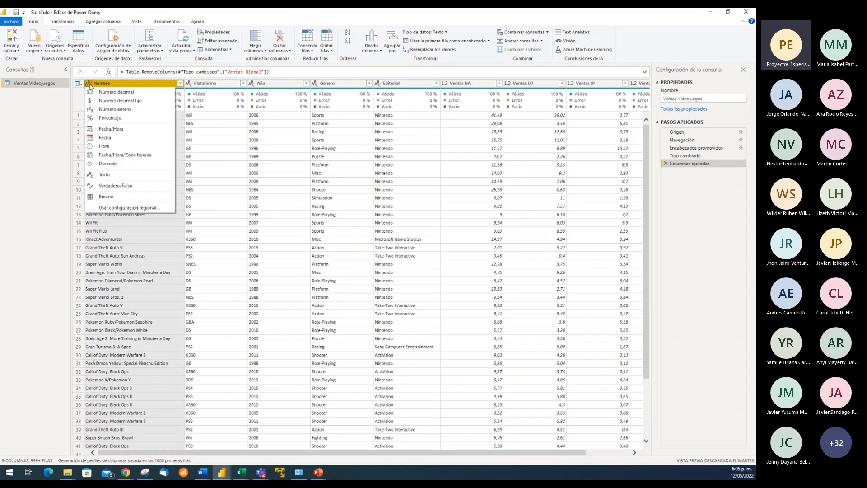
{"action": "left_click", "coordinate": [233, 177]}
{"action": "left_click", "coordinate": [233, 178]}
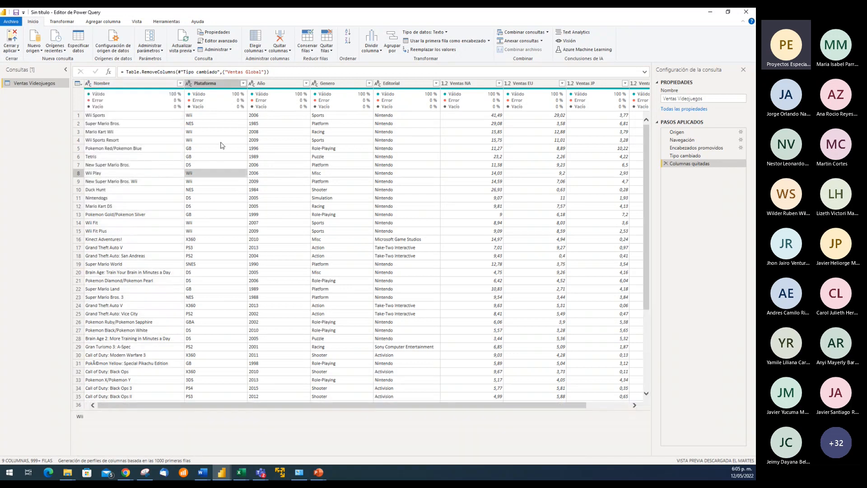
{"action": "left_click", "coordinate": [207, 117]}
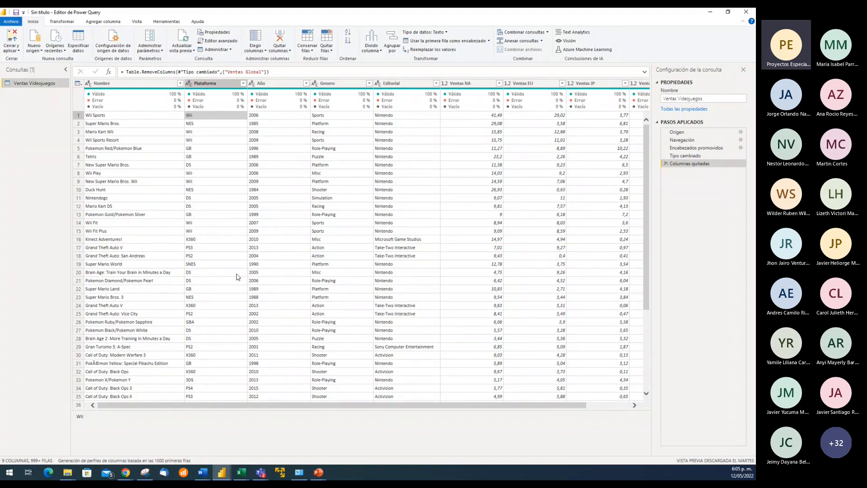
Switch to the Sesion4.pptx presentation in PowerPoint, read the Objetivo slide, and return to the Power Query Editor
{"action": "left_click", "coordinate": [321, 473]}
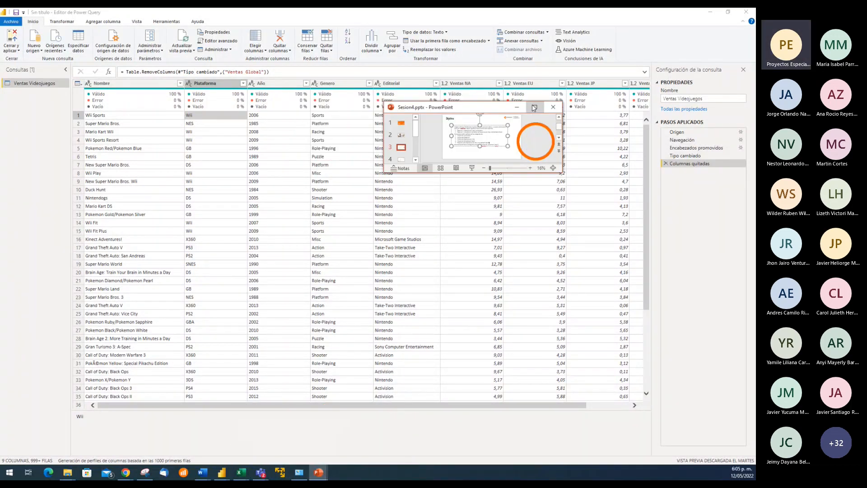
{"action": "left_click", "coordinate": [535, 108]}
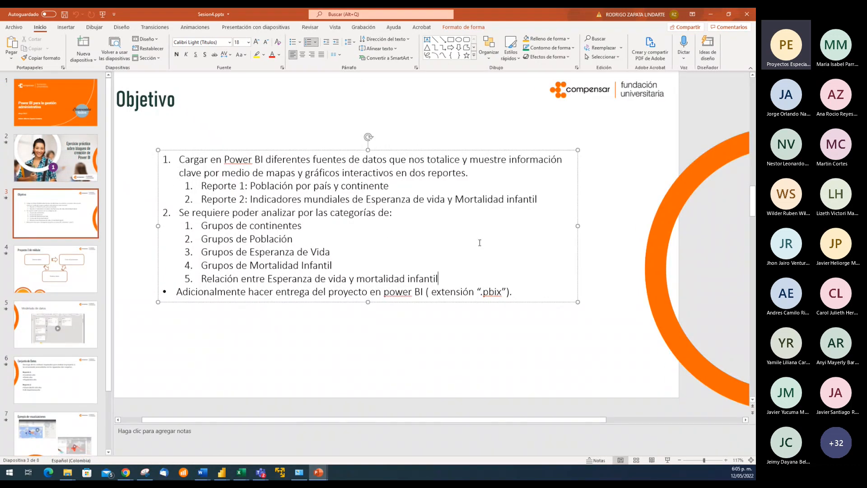
{"action": "left_click", "coordinate": [712, 15]}
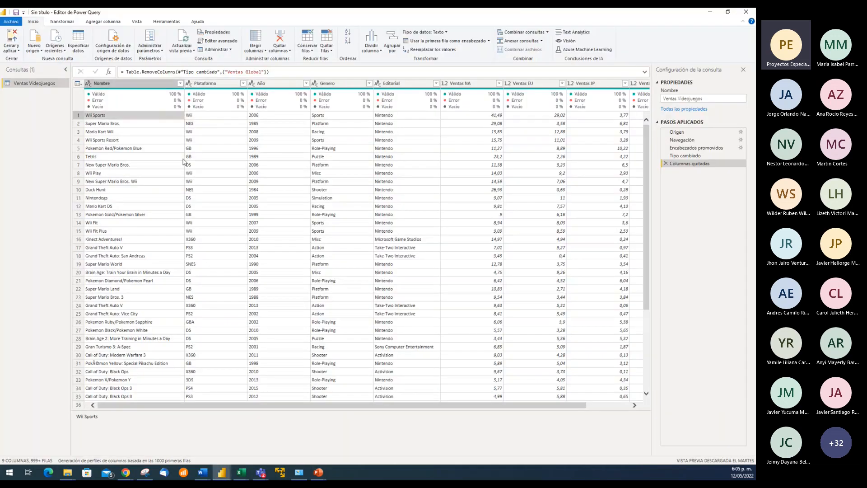
Inspect individual values in the Año, Nombre, Plataforma and Genero columns, ending on the first record's Nombre
{"action": "left_click", "coordinate": [254, 140]}
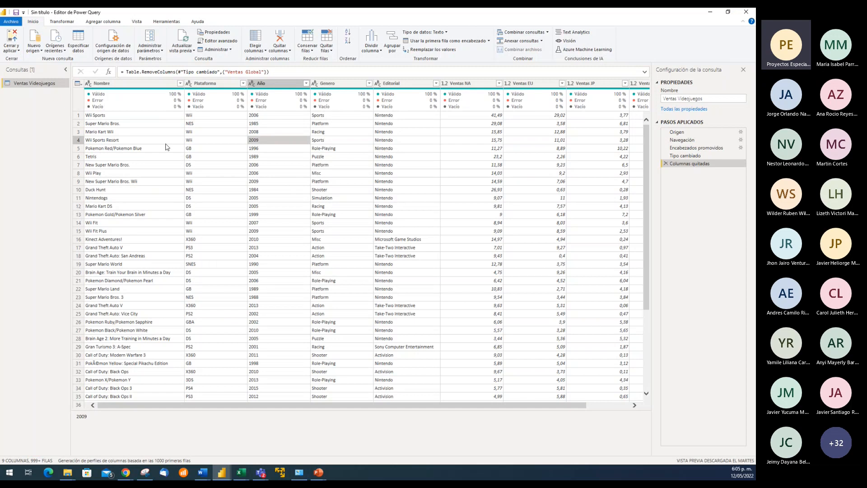
{"action": "left_click", "coordinate": [144, 118]}
{"action": "left_click", "coordinate": [219, 118]}
{"action": "left_click", "coordinate": [260, 119]}
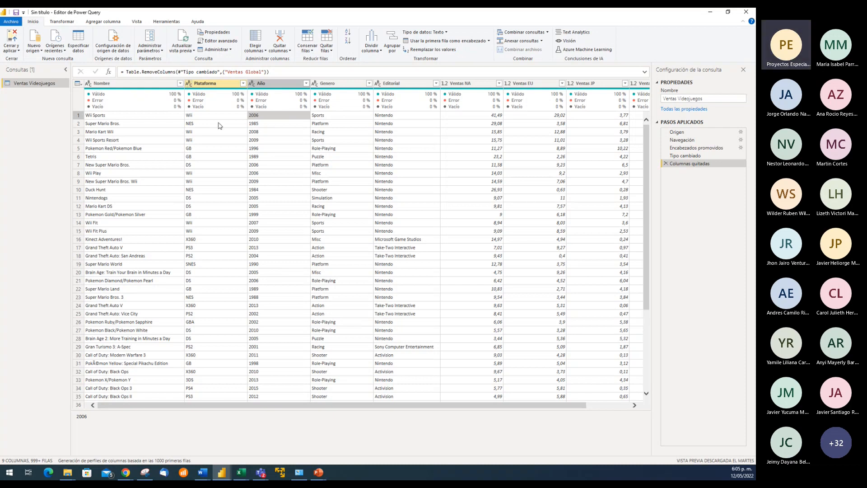
{"action": "left_click", "coordinate": [251, 124]}
{"action": "left_click", "coordinate": [337, 118]}
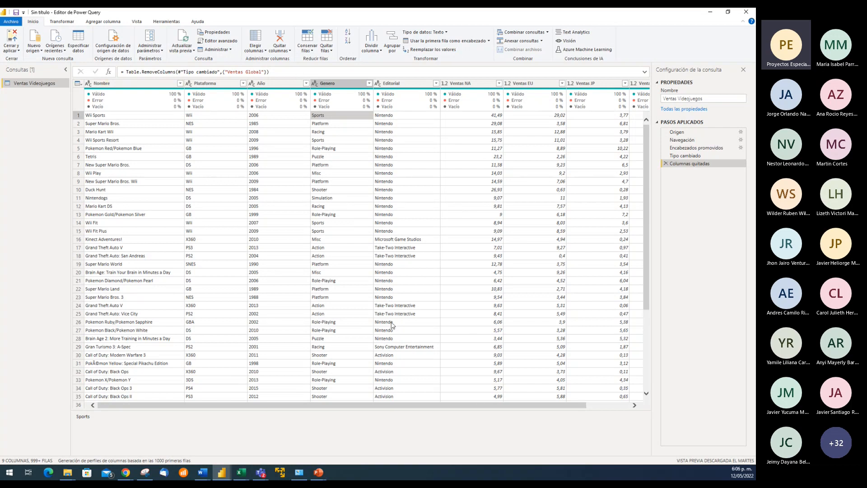
{"action": "left_click_drag", "start_coordinate": [435, 405], "coordinate": [466, 412]}
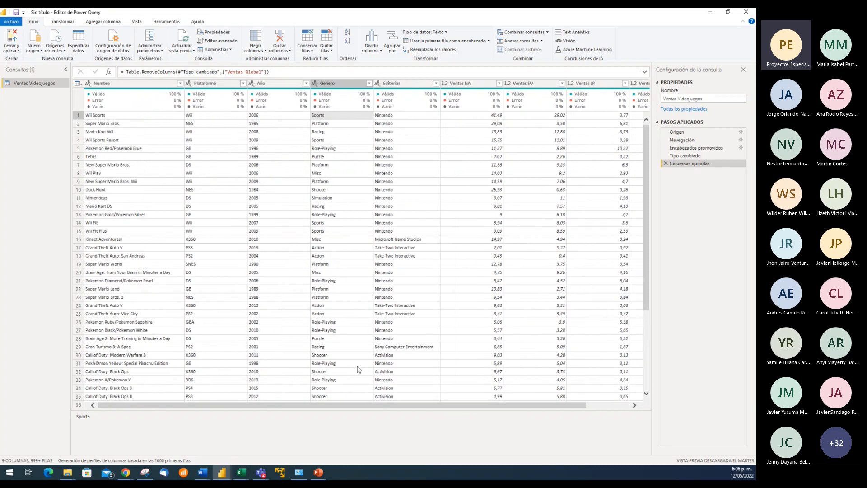
{"action": "left_click", "coordinate": [141, 118]}
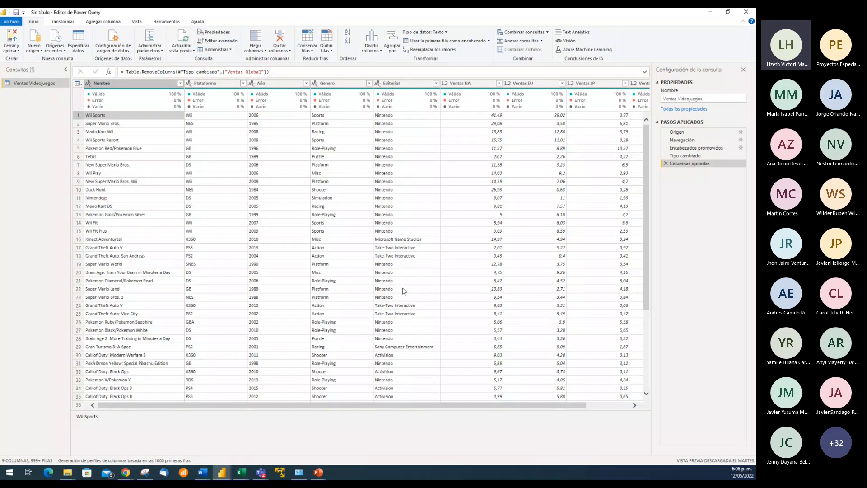
Select the Ventas NA, Ventas EU, Ventas JP and Ventas Otros columns together and review their available column operations without applying any
{"action": "left_click", "coordinate": [624, 406]}
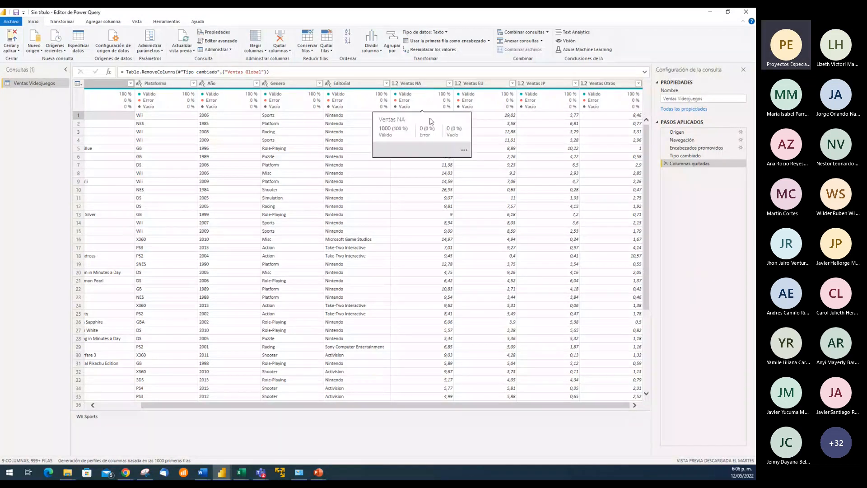
{"action": "left_click", "coordinate": [423, 83]}
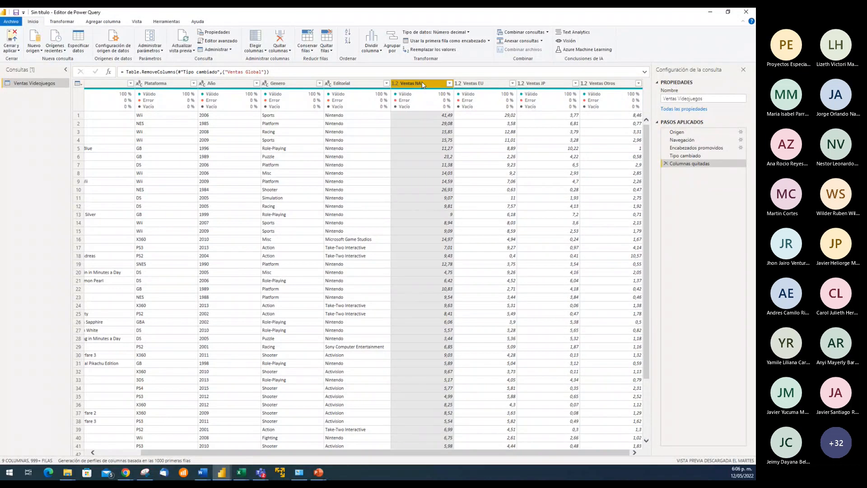
{"action": "left_click", "coordinate": [480, 85], "text": "ctrl"}
{"action": "left_click", "coordinate": [536, 85], "text": "ctrl"}
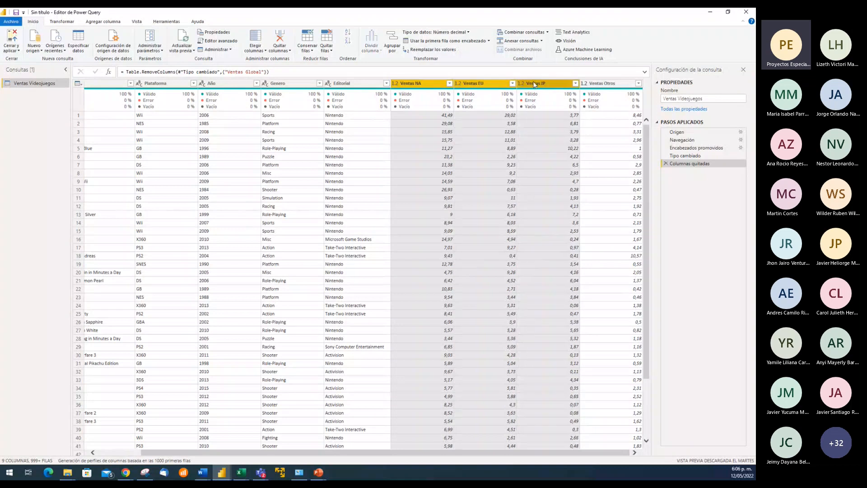
{"action": "left_click", "coordinate": [597, 85], "text": "ctrl"}
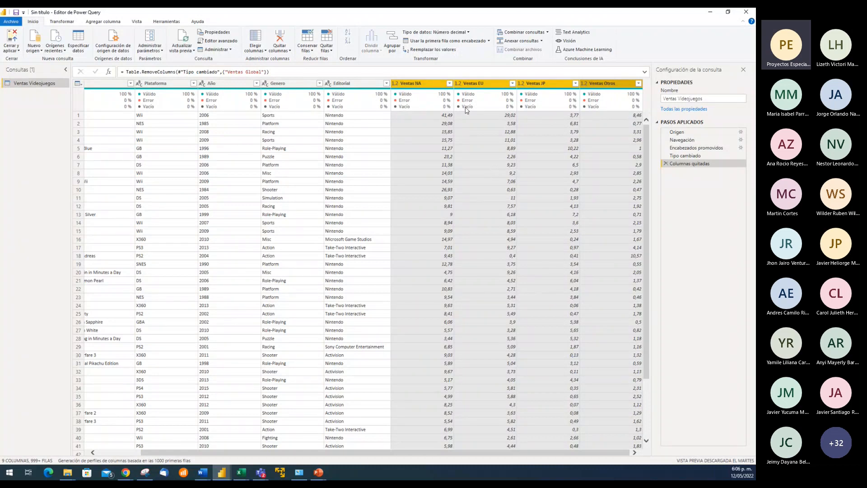
{"action": "right_click", "coordinate": [434, 84]}
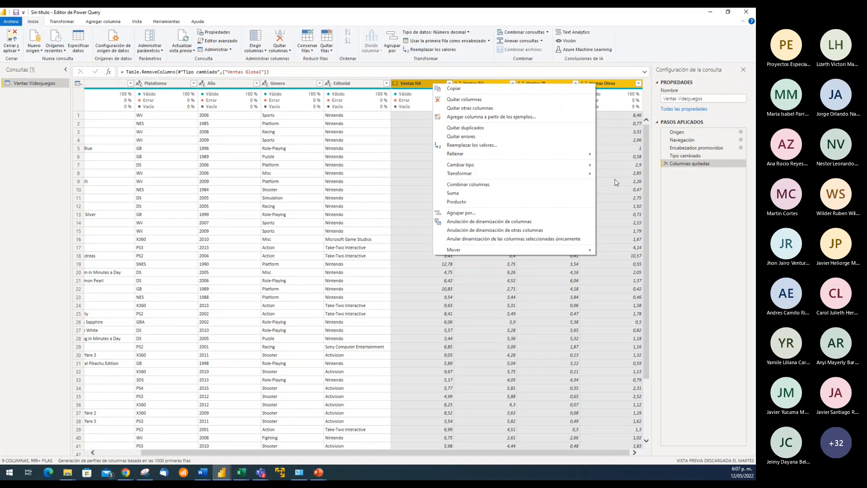
{"action": "left_click", "coordinate": [423, 115]}
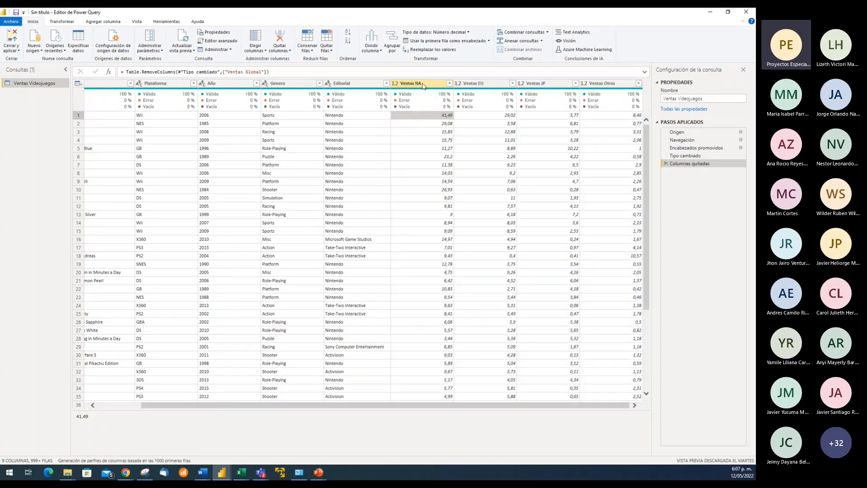
Demonstrate selecting the contiguous columns from Ventas NA to Ventas Otros, and selecting only Ventas NA and Ventas JP
{"action": "left_click", "coordinate": [424, 84]}
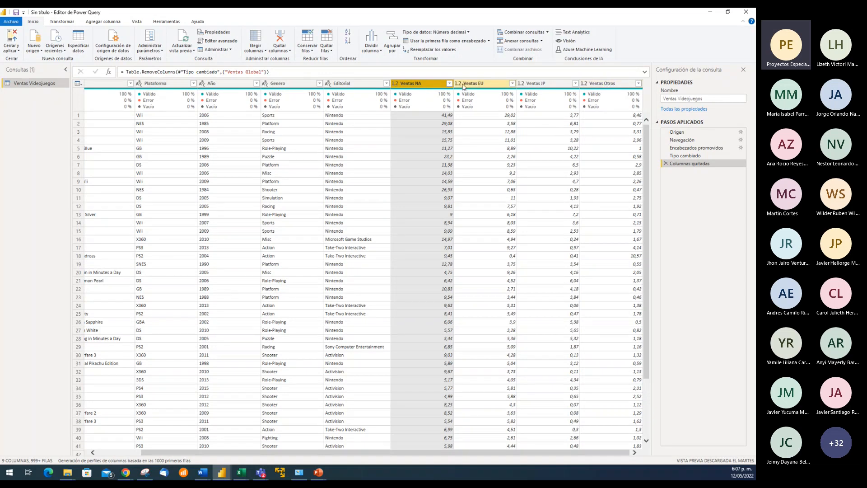
{"action": "left_click", "coordinate": [614, 84], "text": "shift"}
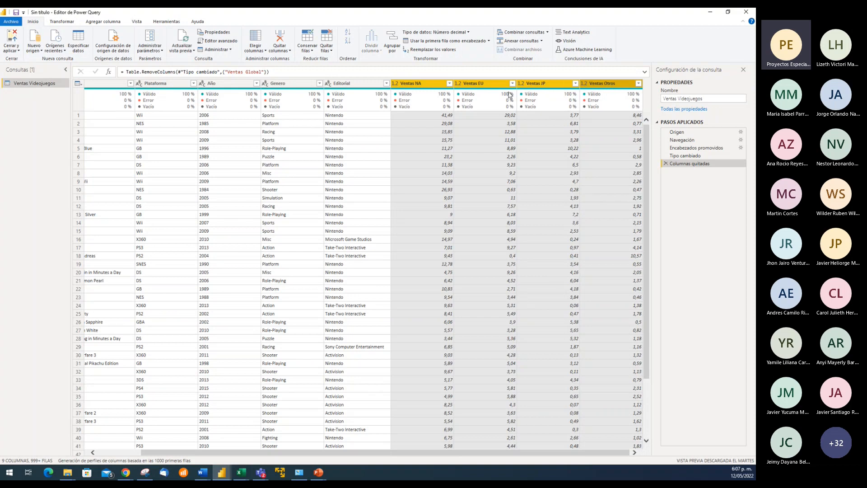
{"action": "left_click", "coordinate": [430, 84]}
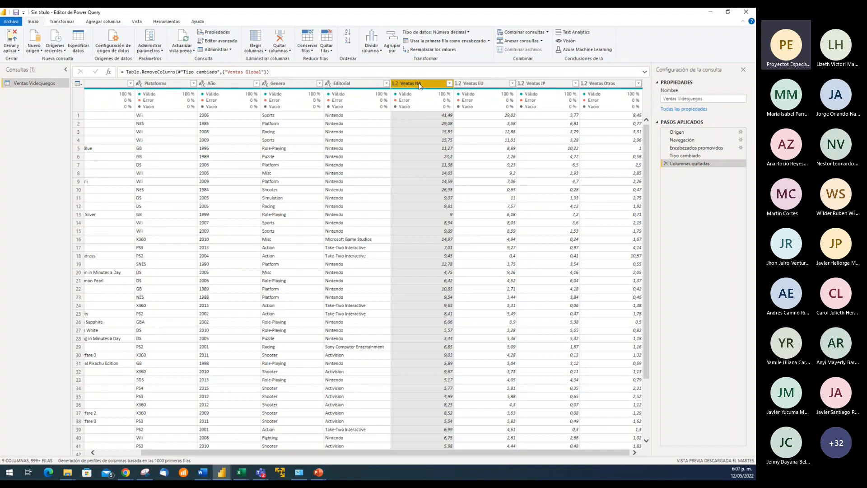
{"action": "left_click", "coordinate": [544, 84], "text": "ctrl"}
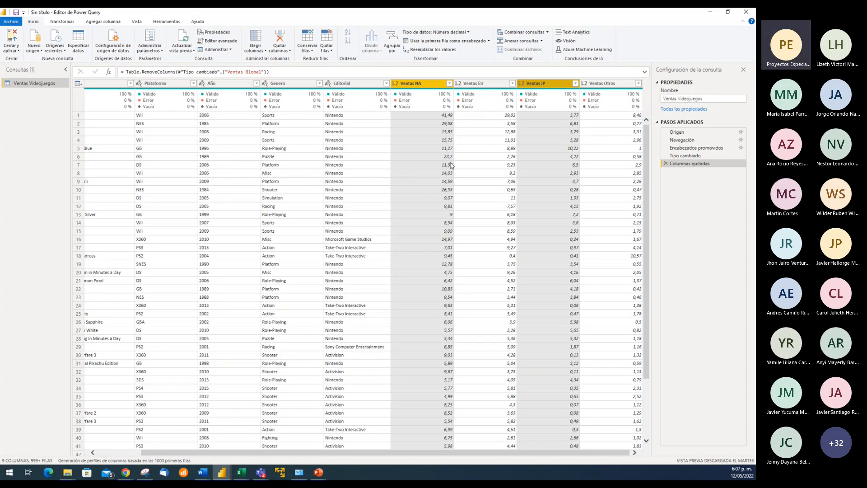
View the Reemplazar los valores options for Ventas NA and Ventas JP without replacing anything, and inspect values in Ventas NA
{"action": "right_click", "coordinate": [425, 84]}
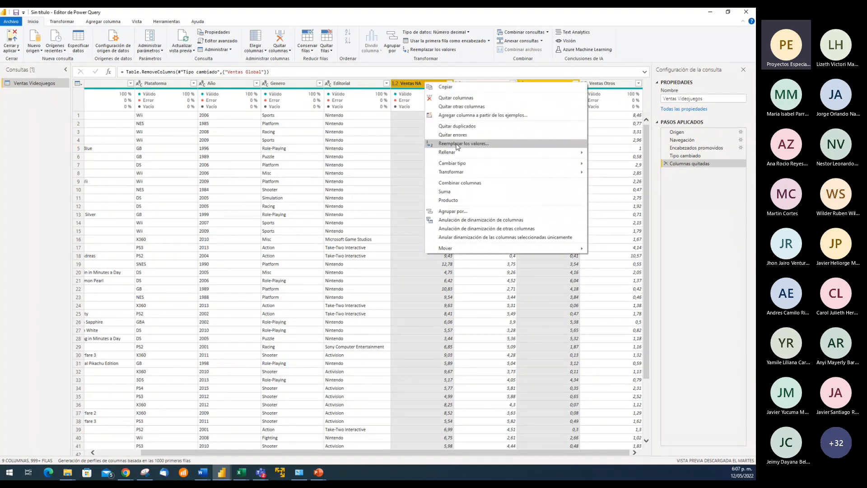
{"action": "left_click", "coordinate": [479, 141]}
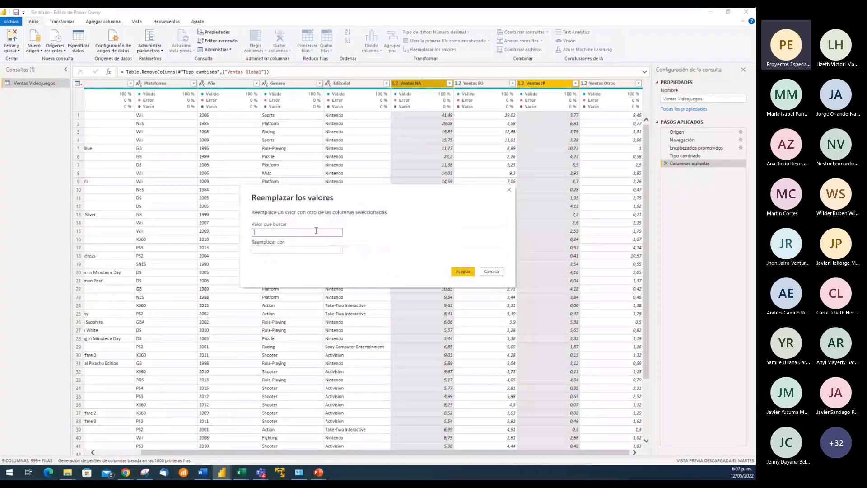
{"action": "left_click", "coordinate": [496, 274]}
{"action": "left_click", "coordinate": [419, 117]}
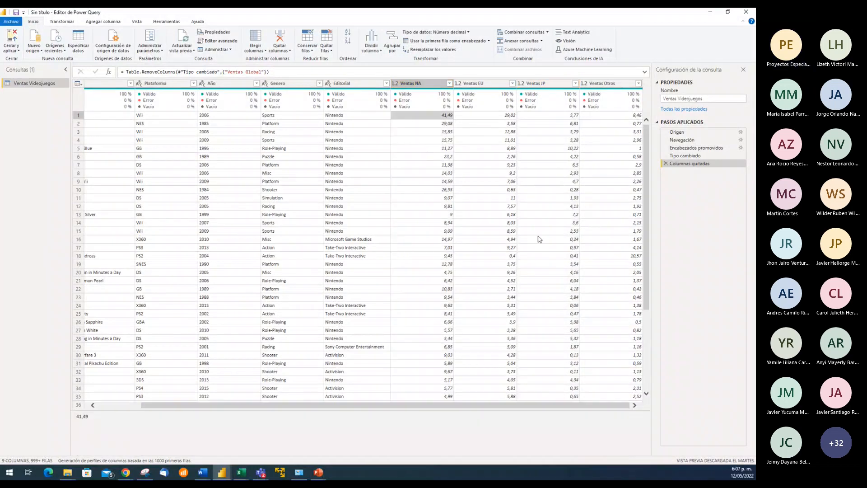
{"action": "left_click", "coordinate": [427, 140]}
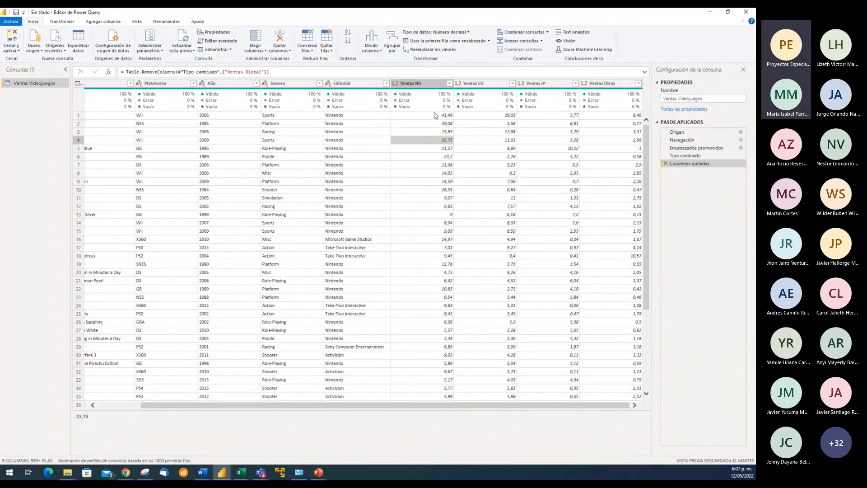
{"action": "left_click", "coordinate": [434, 116]}
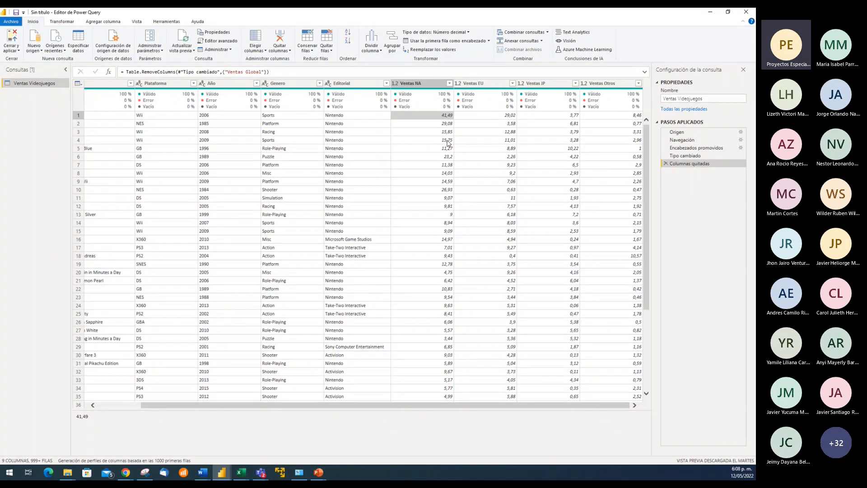
Compare the table at the Encabezados promovidos and Navegación applied steps, and expand the formula of Encabezados promovidos
{"action": "left_click", "coordinate": [690, 147]}
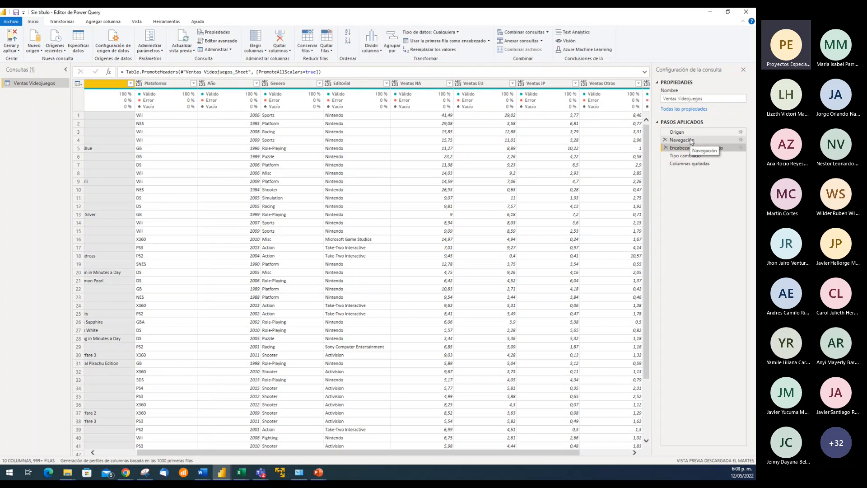
{"action": "left_click", "coordinate": [691, 141]}
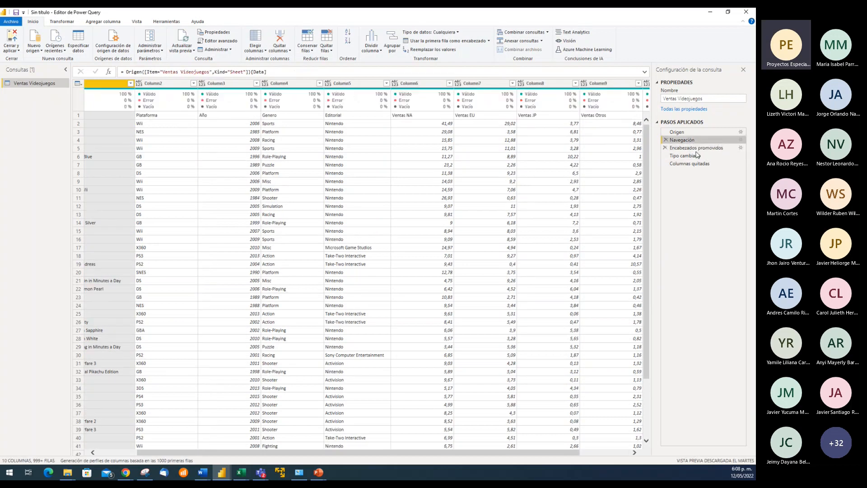
{"action": "left_click", "coordinate": [690, 147]}
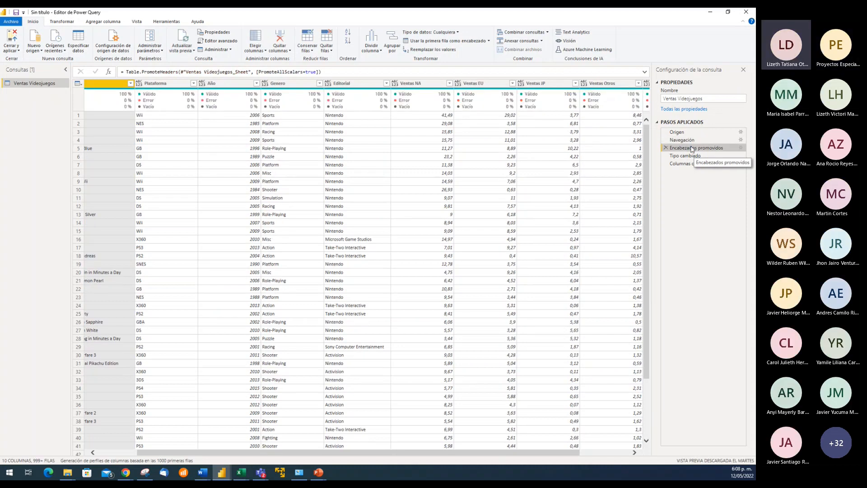
{"action": "left_click", "coordinate": [645, 72]}
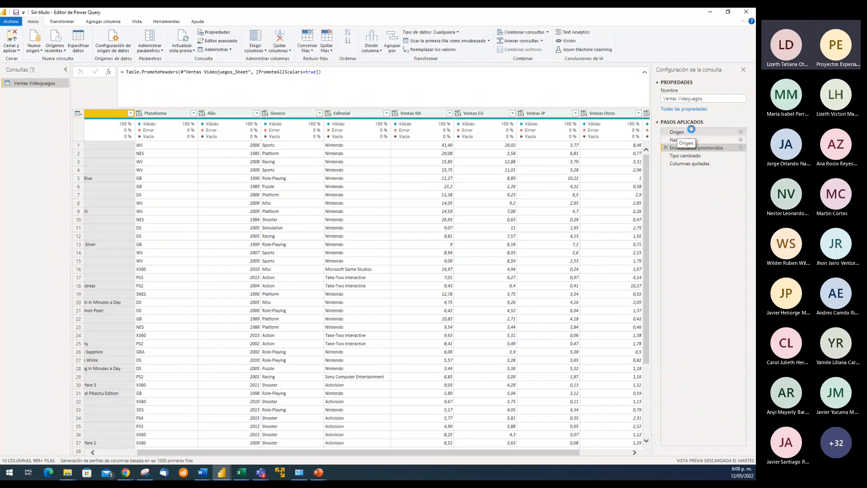
Review the data and full formulas of the Origen, Navegación and Tipo cambiado applied steps, and collapse the formula display
{"action": "left_click", "coordinate": [689, 132]}
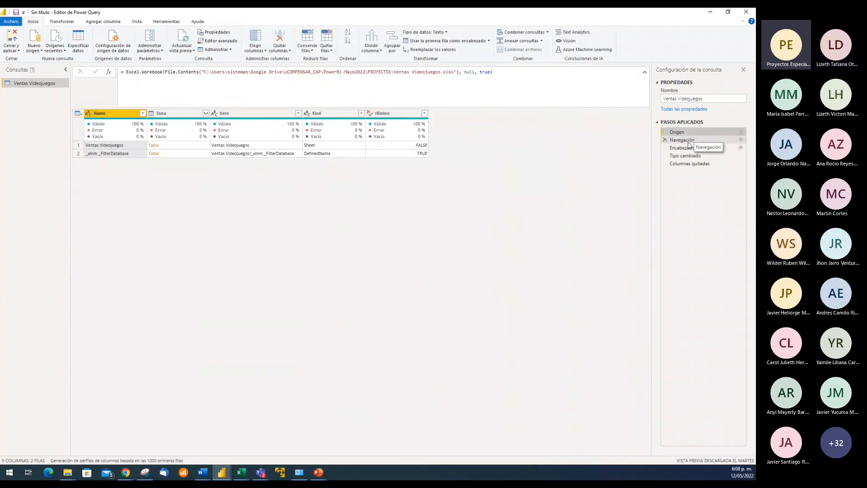
{"action": "left_click", "coordinate": [689, 140]}
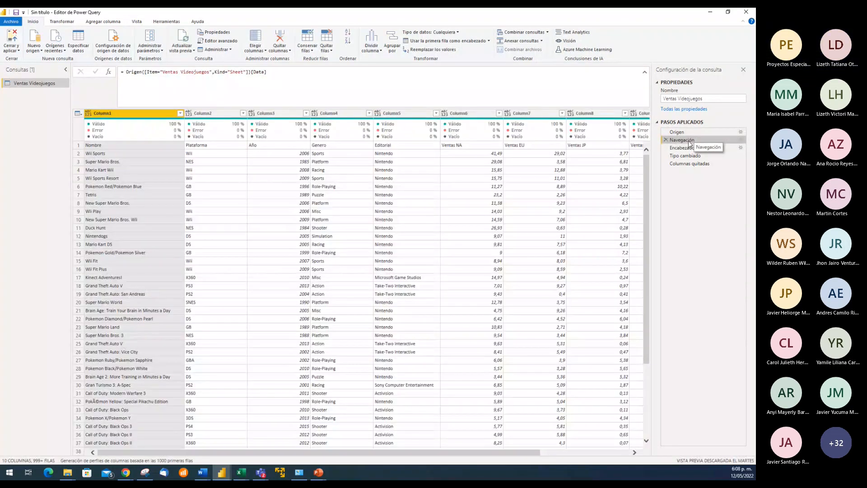
{"action": "left_click", "coordinate": [687, 155]}
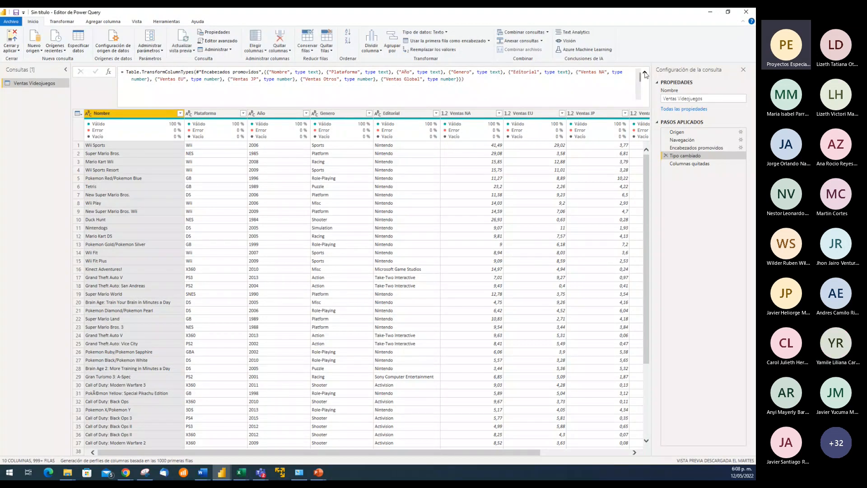
{"action": "left_click", "coordinate": [646, 74]}
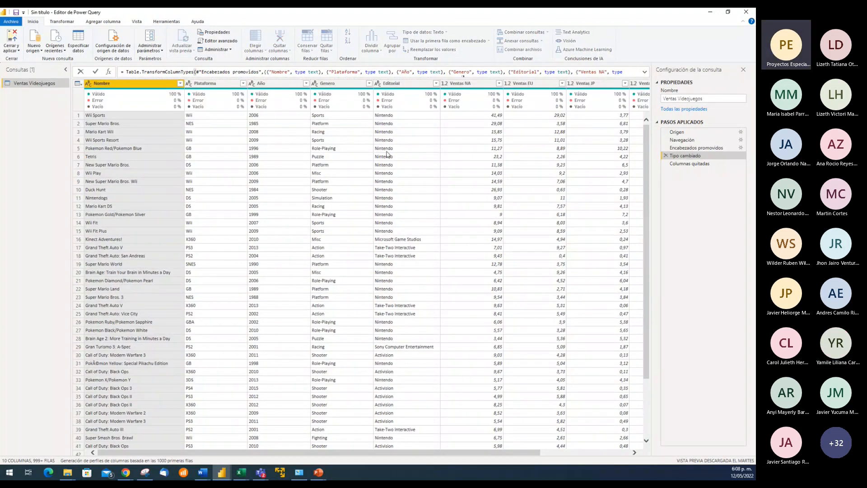
Examine the sales columns through Ventas Global at the Tipo cambiado step, inspecting the first two Ventas NA values
{"action": "left_click", "coordinate": [214, 118]}
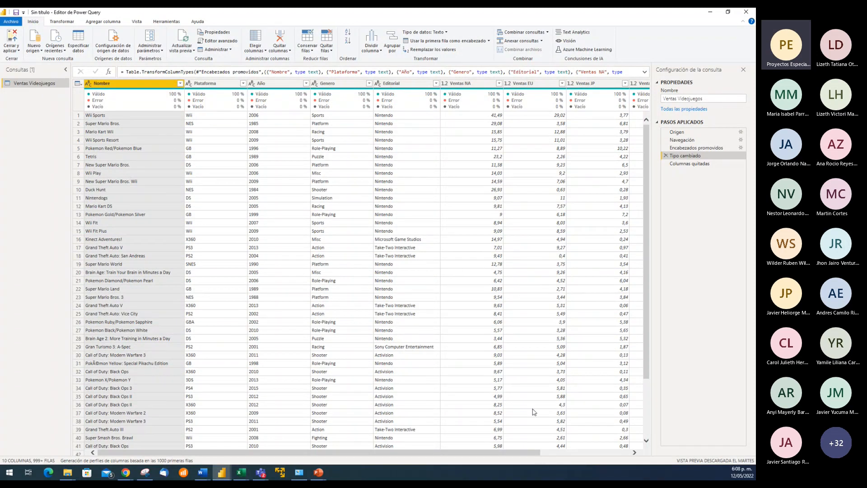
{"action": "left_click_drag", "start_coordinate": [472, 453], "coordinate": [561, 453]}
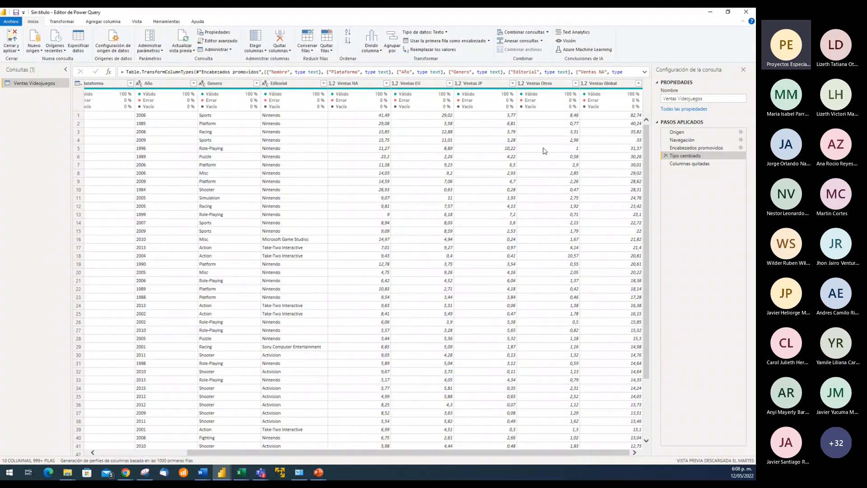
{"action": "left_click", "coordinate": [364, 118]}
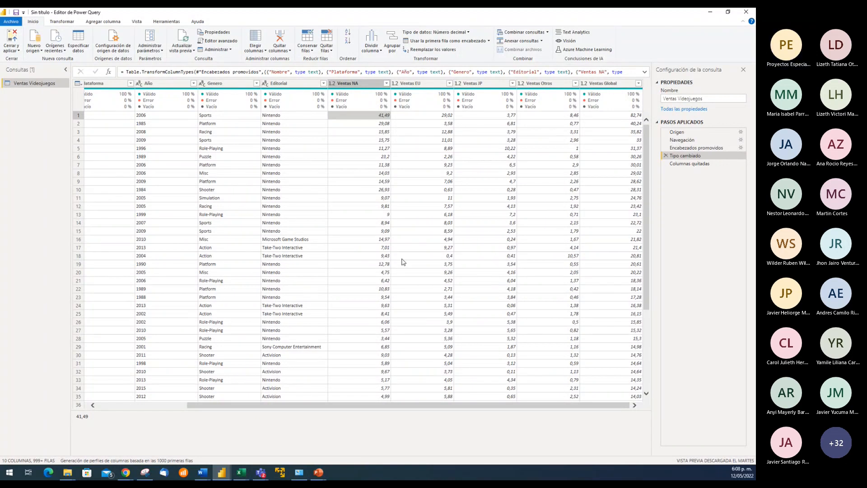
{"action": "left_click", "coordinate": [371, 124]}
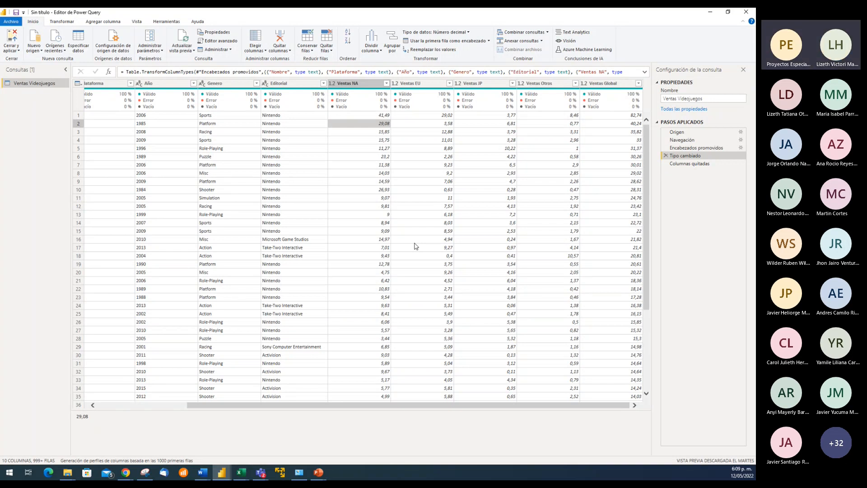
Switch to the Ventas Videojuegos.xlsx workbook in Excel and select the whole Ventas NA column
{"action": "left_click", "coordinate": [240, 478]}
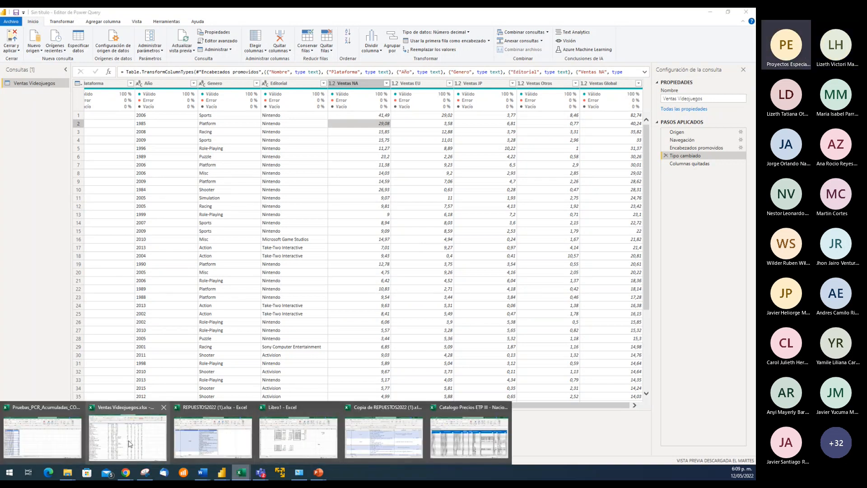
{"action": "left_click", "coordinate": [131, 440]}
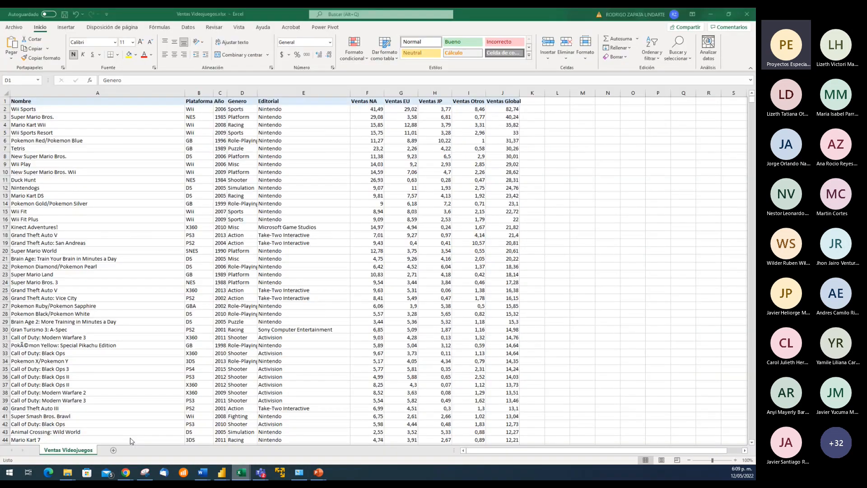
{"action": "left_click", "coordinate": [367, 93]}
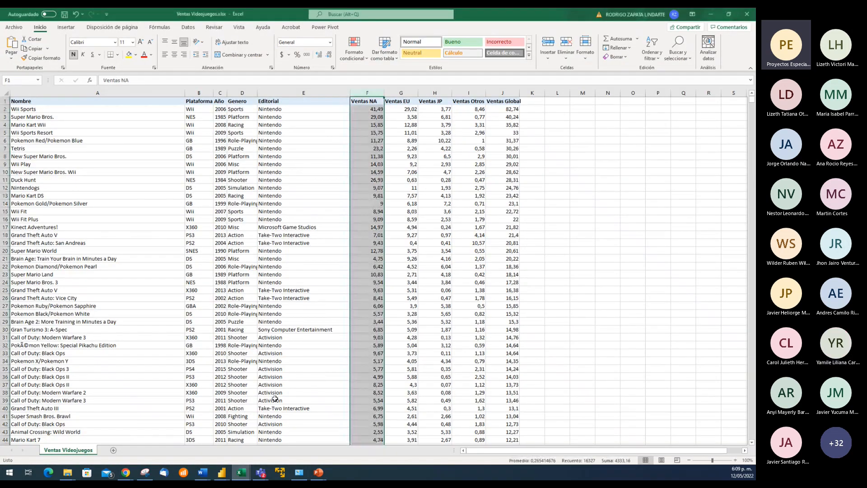
Switch back to the Power Query Editor and inspect the first Ventas NA value at the Tipo cambiado step
{"action": "mouse_move", "coordinate": [222, 473]}
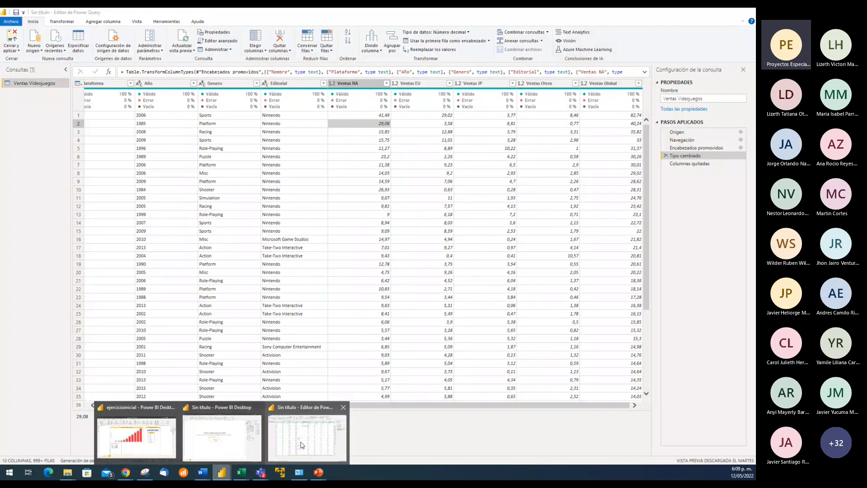
{"action": "left_click", "coordinate": [302, 445]}
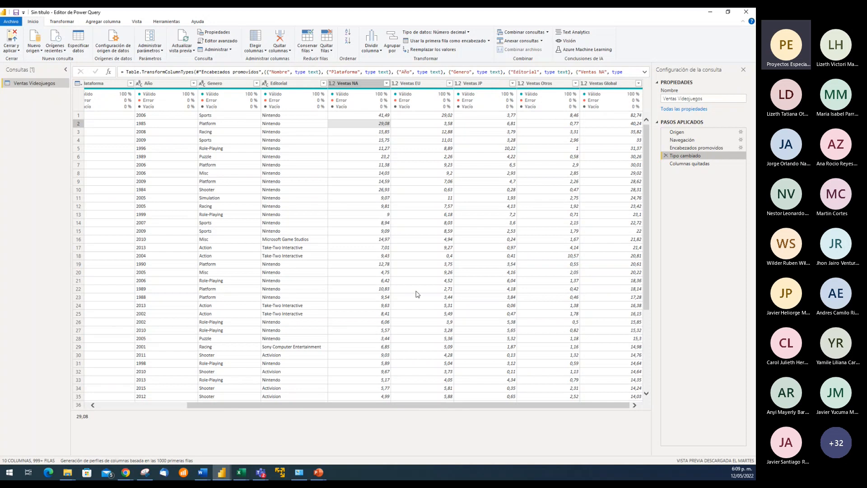
{"action": "left_click", "coordinate": [369, 117]}
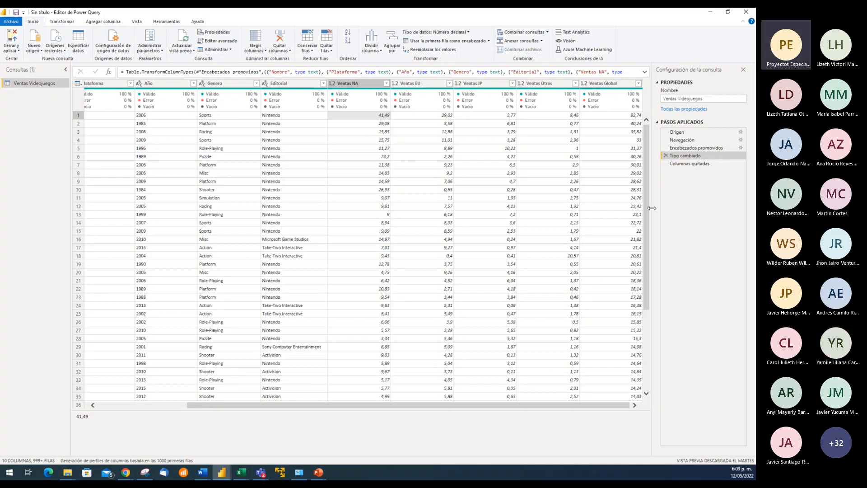
{"action": "left_click_drag", "start_coordinate": [647, 215], "coordinate": [636, 242]}
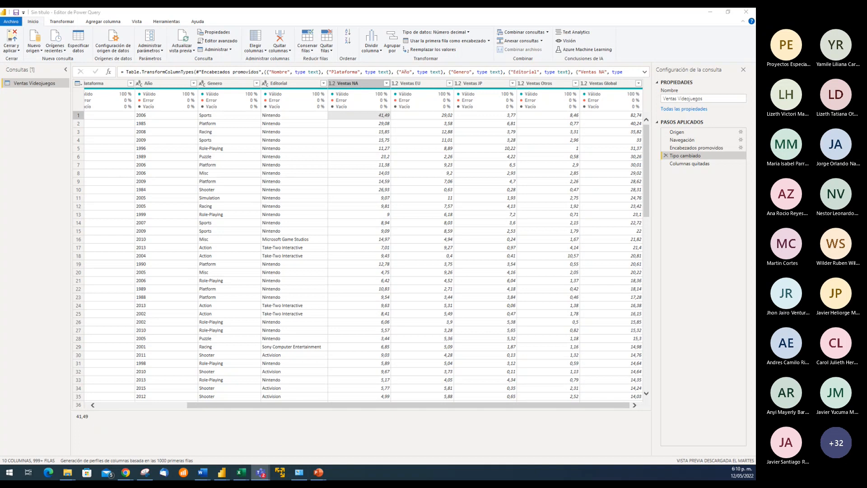
{"action": "key", "text": "Left"}
{"action": "key", "text": "Left"}
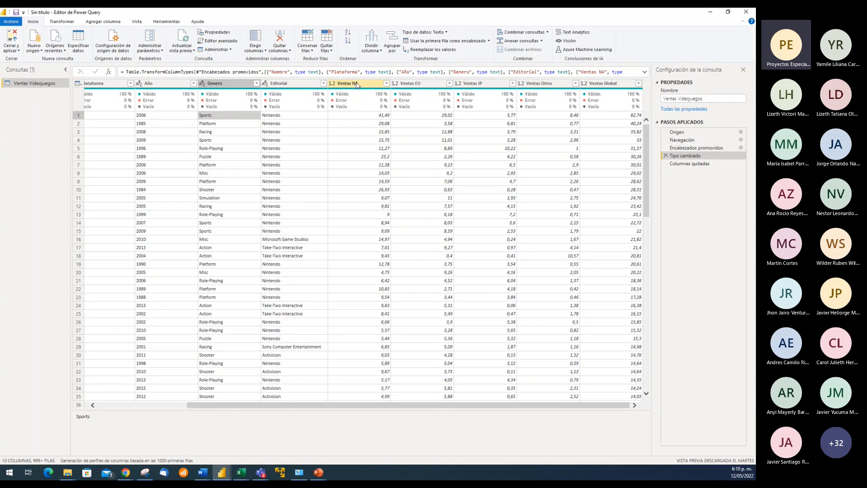
Highlight the sales columns from Ventas NA through Ventas Global at the Tipo cambiado step to review them
{"action": "left_click", "coordinate": [357, 85]}
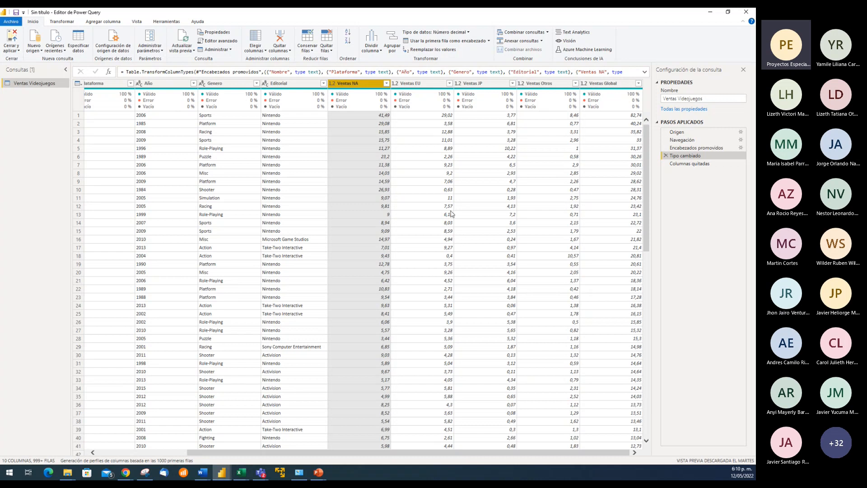
{"action": "key", "text": "shift+Right"}
{"action": "key", "text": "shift+Right"}
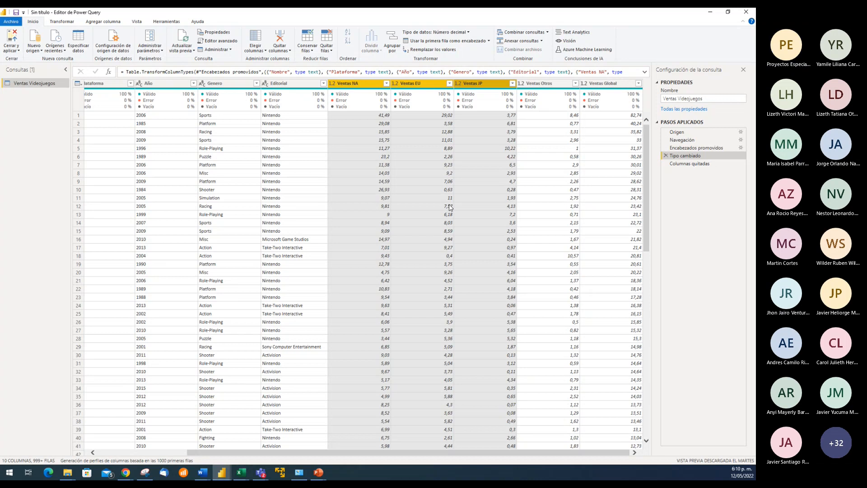
{"action": "key", "text": "shift+Right"}
{"action": "key", "text": "shift+Right"}
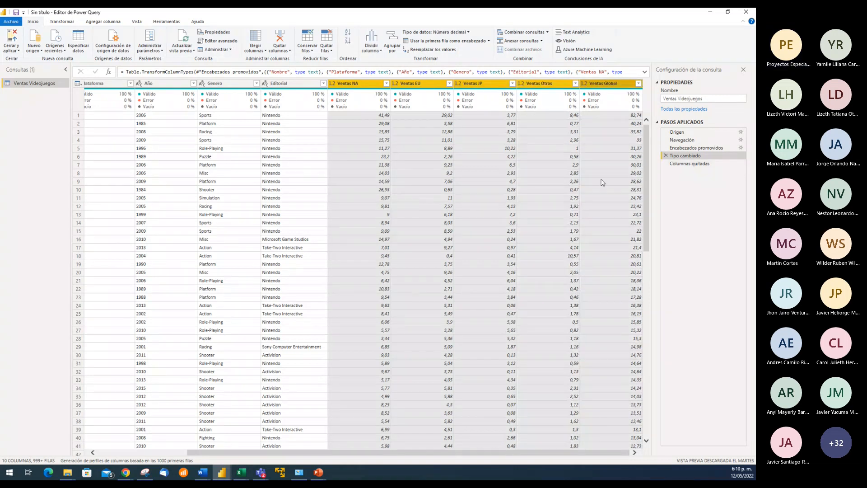
{"action": "left_click", "coordinate": [601, 182]}
Show the table at the Columnas quitadas step and inspect the first Ventas NA value
{"action": "left_click", "coordinate": [690, 164]}
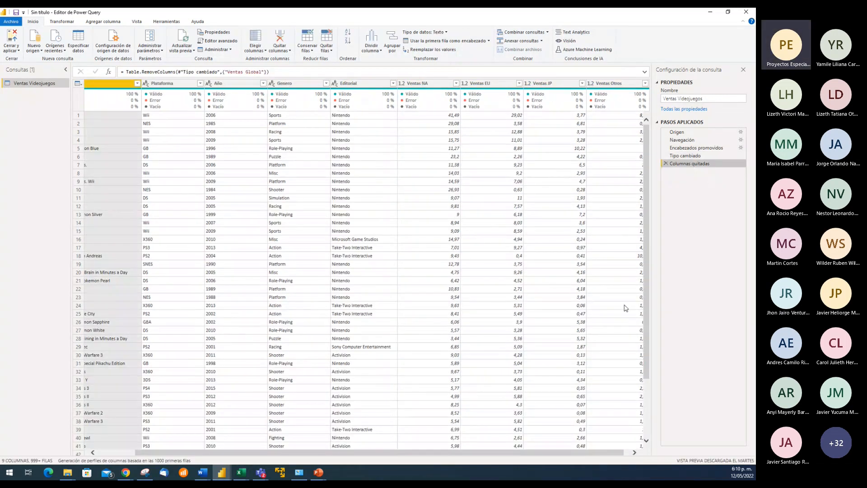
{"action": "left_click_drag", "start_coordinate": [499, 452], "coordinate": [507, 452]}
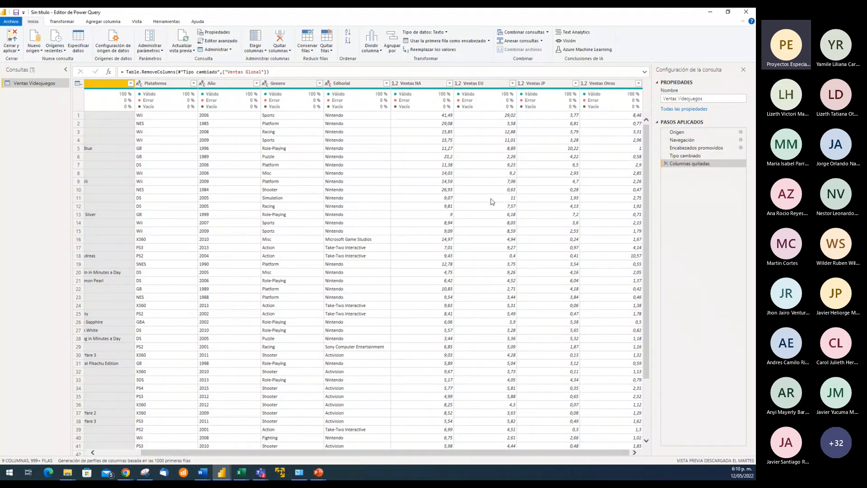
{"action": "left_click", "coordinate": [436, 140]}
{"action": "left_click", "coordinate": [431, 116]}
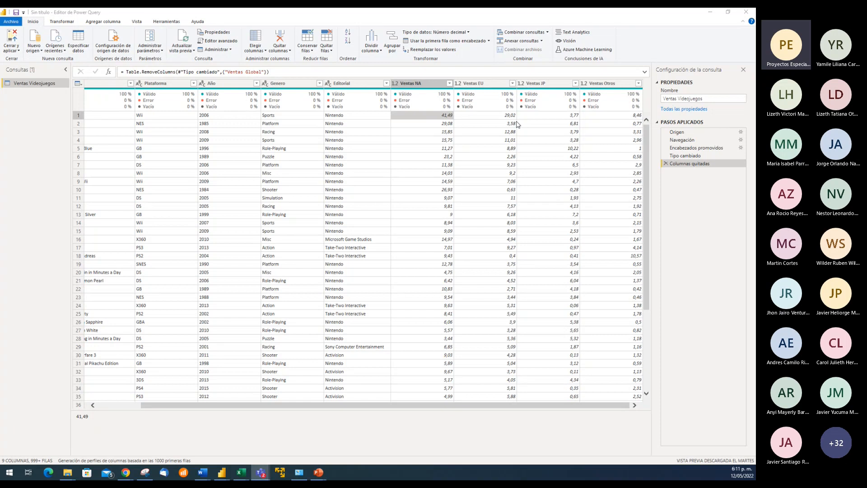
Unpivot the columns Ventas NA, Ventas EU, Ventas JP and Ventas Otros into attribute-value pairs
{"action": "key", "text": "ctrl+space"}
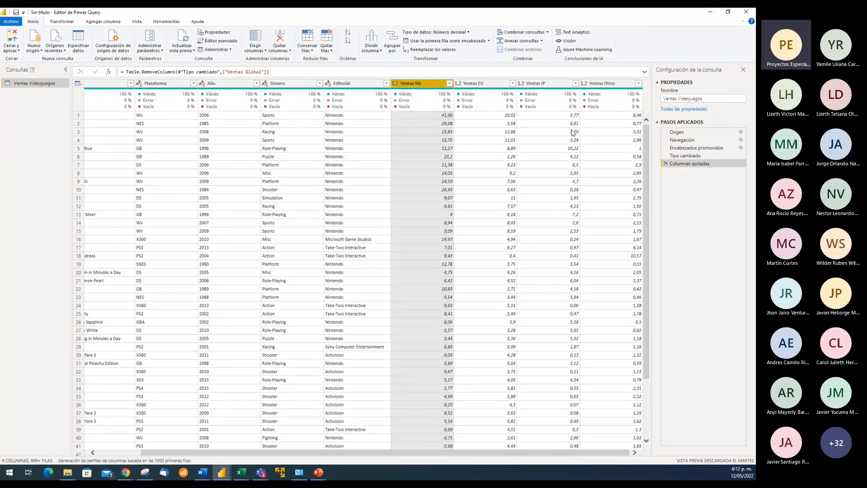
{"action": "left_click", "coordinate": [603, 84], "text": "shift"}
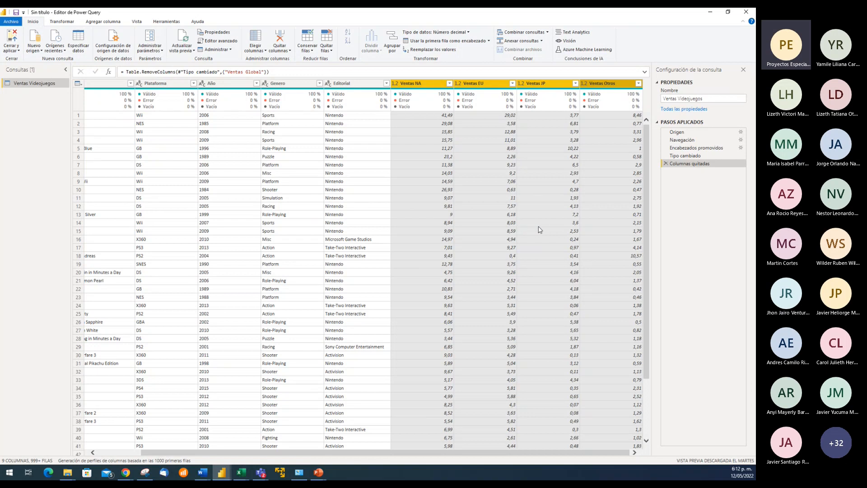
{"action": "right_click", "coordinate": [484, 85]}
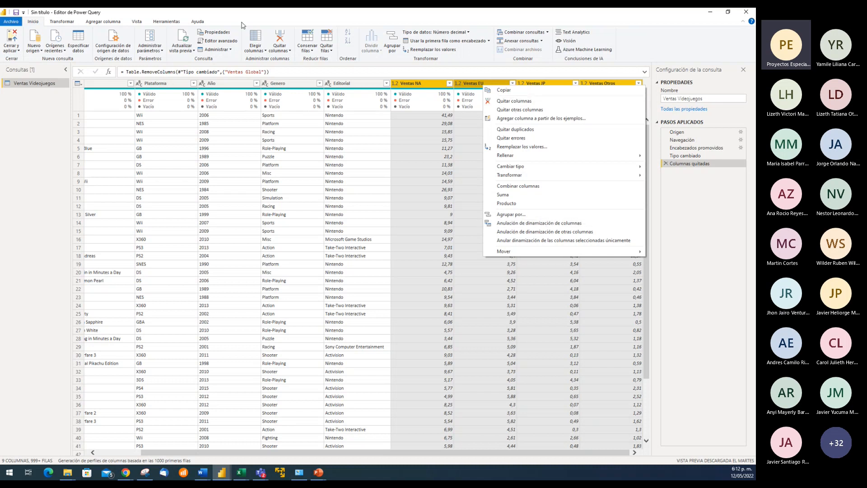
{"action": "left_click", "coordinate": [64, 22]}
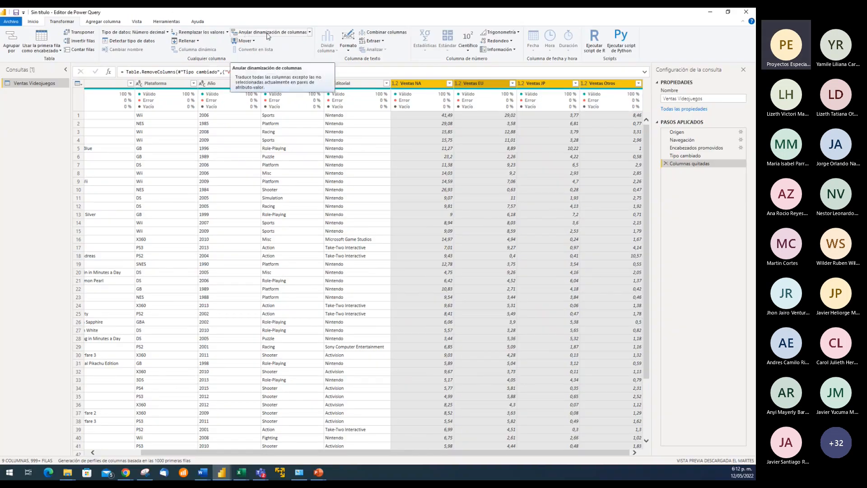
{"action": "left_click", "coordinate": [268, 34]}
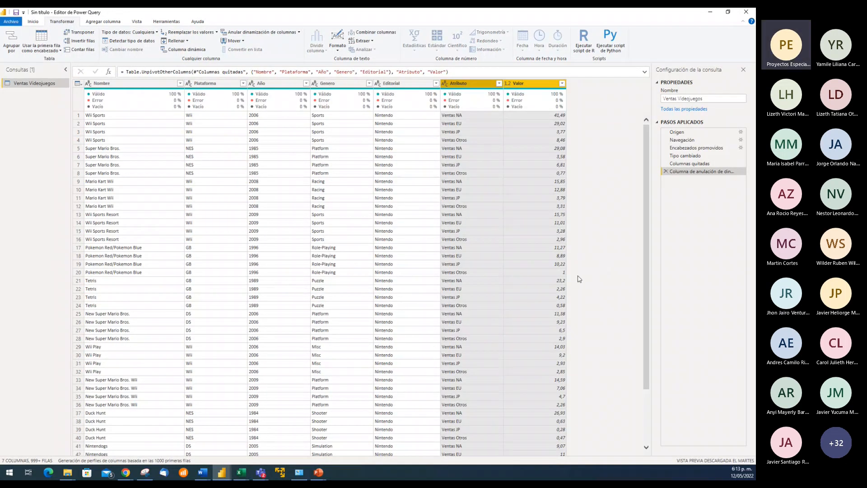
Inspect the first values of the Atributo and Valor columns, and widen the query settings pane to read the full unpivot step name
{"action": "left_click", "coordinate": [467, 115]}
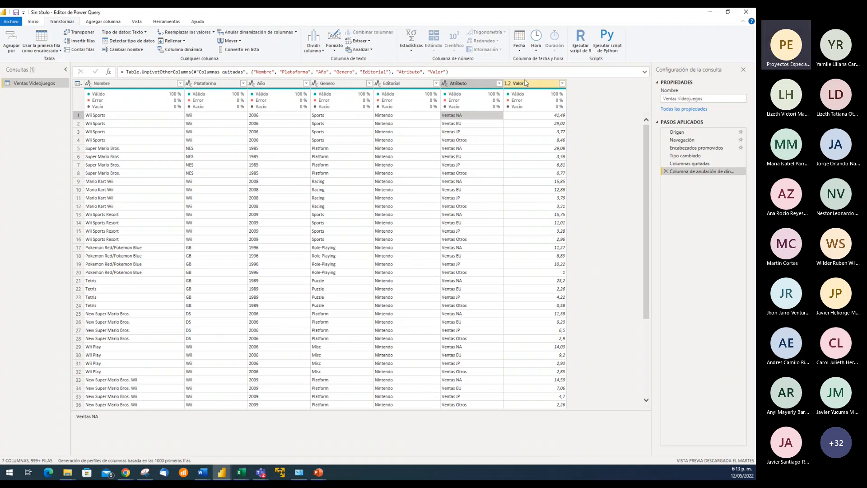
{"action": "left_click", "coordinate": [534, 88]}
{"action": "left_click", "coordinate": [540, 116]}
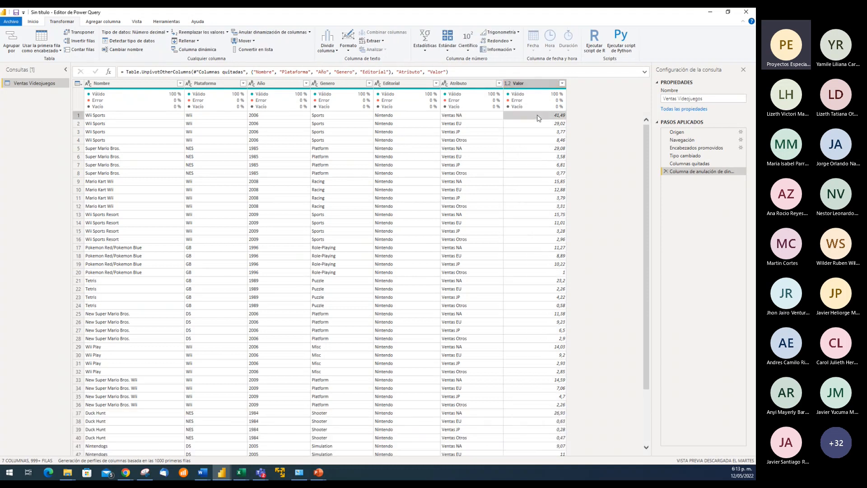
{"action": "left_click", "coordinate": [472, 120]}
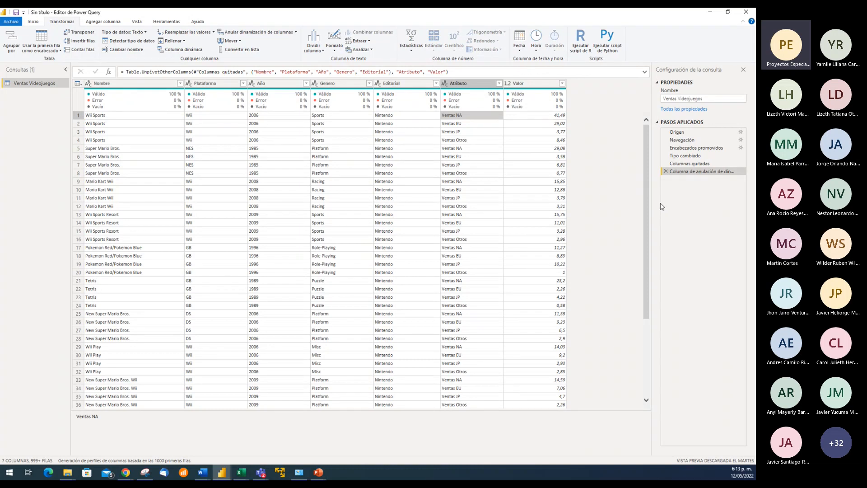
{"action": "left_click_drag", "start_coordinate": [652, 203], "coordinate": [617, 203]}
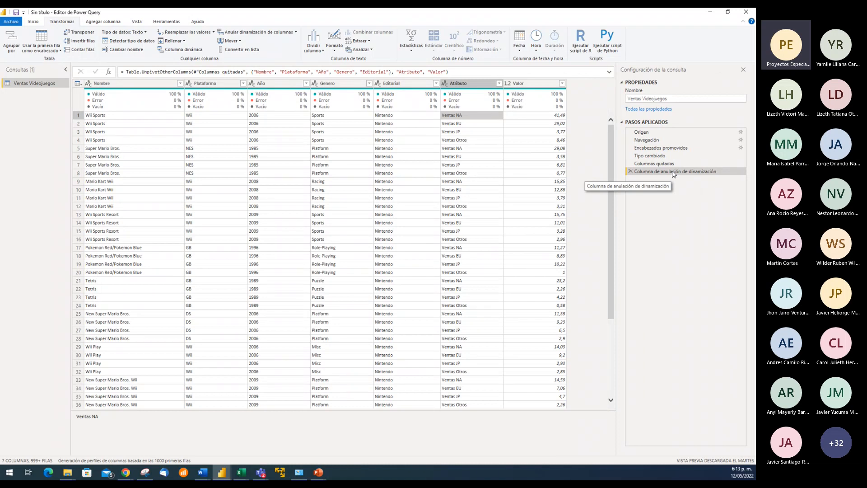
{"action": "left_click", "coordinate": [462, 124]}
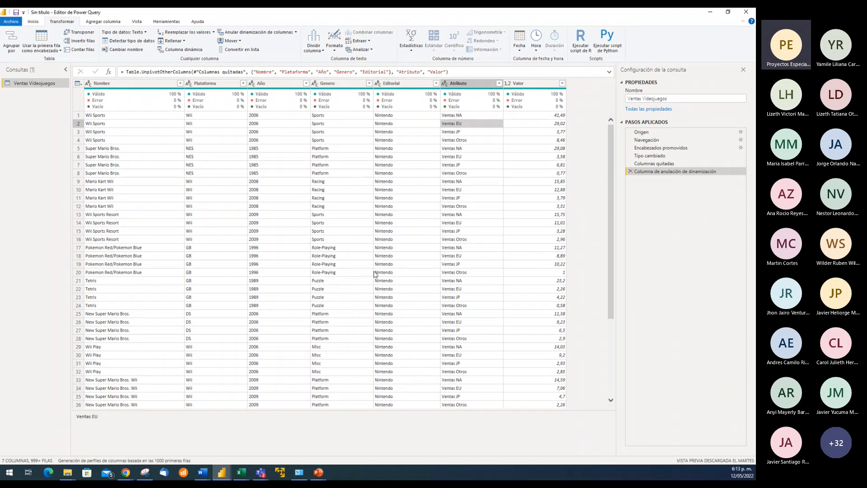
Browse the unpivoted rows down to about row 500, checking the repeated game names, and return to the first row
{"action": "left_click", "coordinate": [130, 116]}
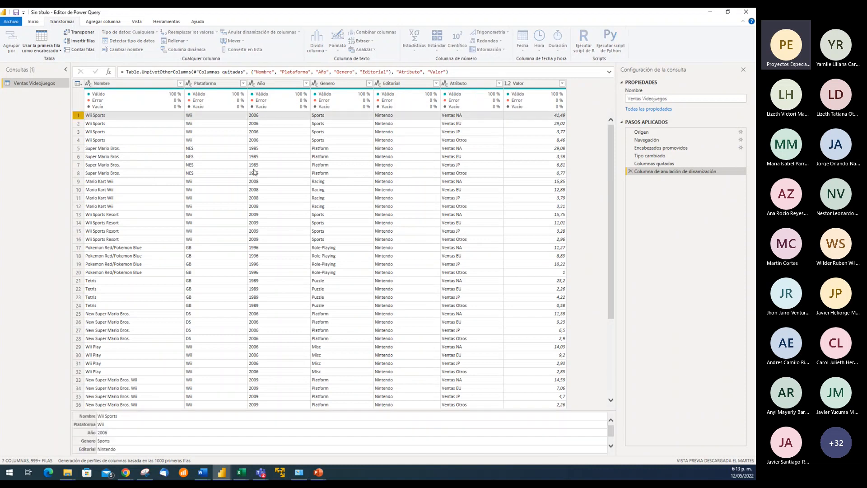
{"action": "key", "text": "Down"}
{"action": "key", "text": "Down"}
{"action": "key", "text": "Down"}
{"action": "key", "text": "Down"}
{"action": "key", "text": "Down"}
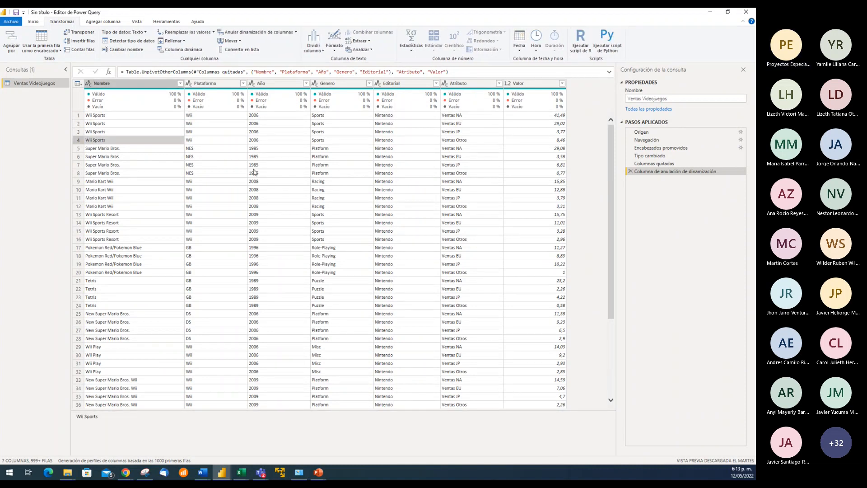
{"action": "key", "text": "Down"}
{"action": "key", "text": "Down"}
{"action": "key", "text": "Down"}
{"action": "key", "text": "Down"}
{"action": "key", "text": "Down"}
{"action": "key", "text": "Down"}
{"action": "key", "text": "Down"}
{"action": "key", "text": "Down"}
{"action": "key", "text": "Down"}
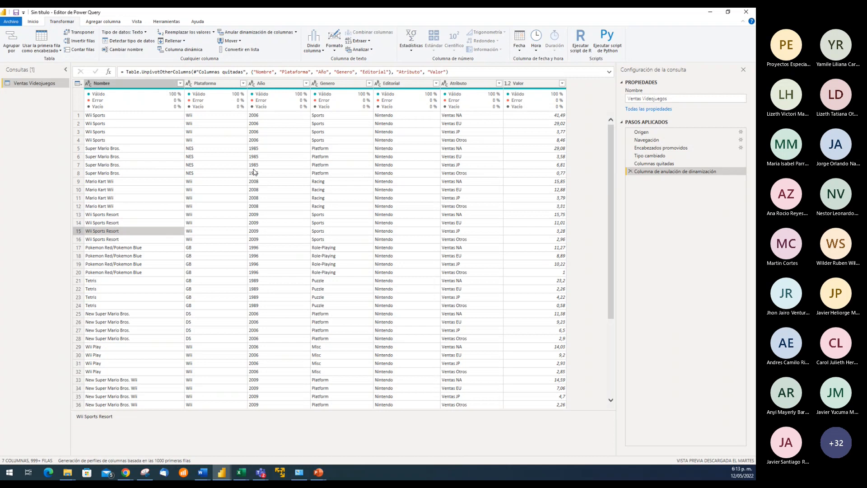
{"action": "key", "text": "Page_Down"}
{"action": "key", "text": "Page_Down"}
{"action": "key", "text": "Page_Down"}
{"action": "key", "text": "Page_Down"}
{"action": "key", "text": "Page_Down"}
{"action": "key", "text": "Page_Down"}
{"action": "key", "text": "Page_Down"}
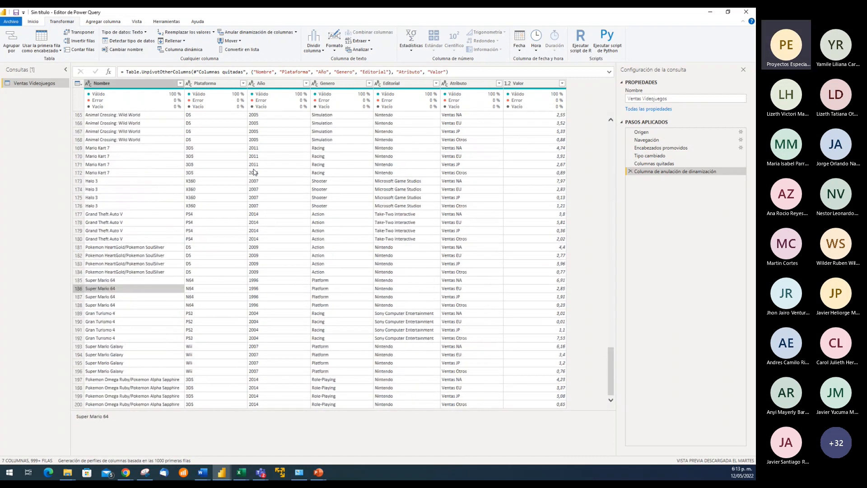
{"action": "key", "text": "Page_Down"}
{"action": "key", "text": "Page_Down"}
{"action": "key", "text": "Page_Down"}
{"action": "key", "text": "Page_Down"}
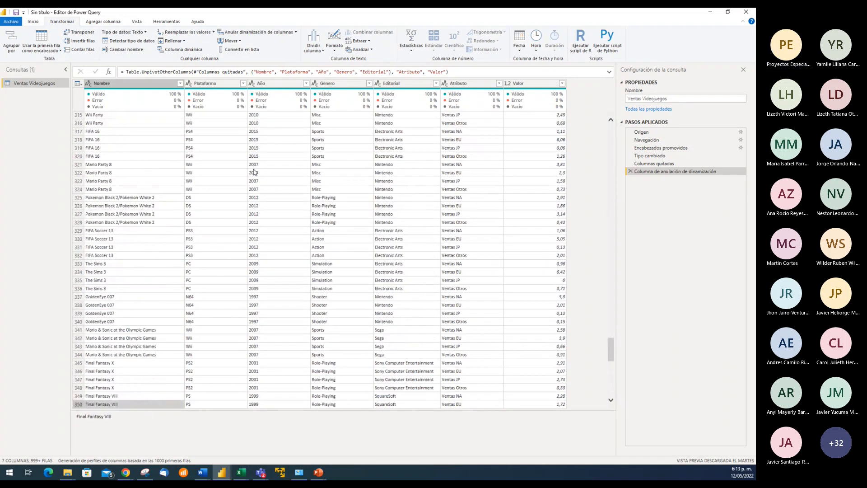
{"action": "key", "text": "ctrl+End"}
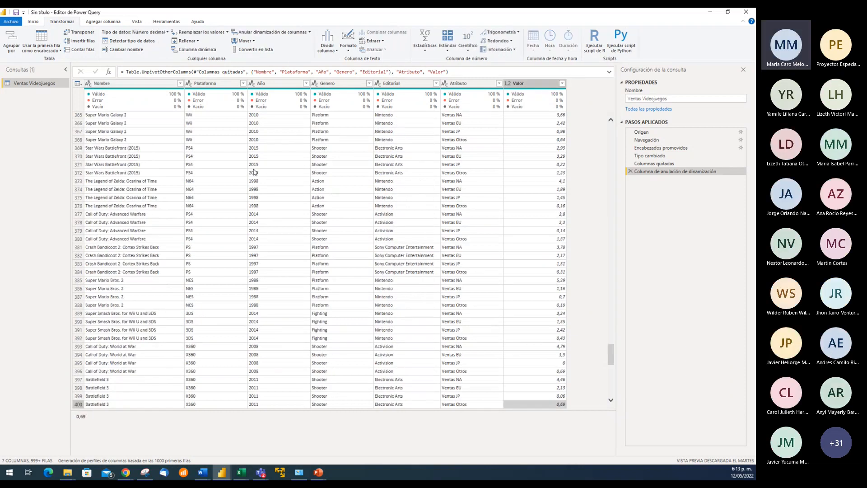
{"action": "key", "text": "ctrl+End"}
{"action": "key", "text": "ctrl+End"}
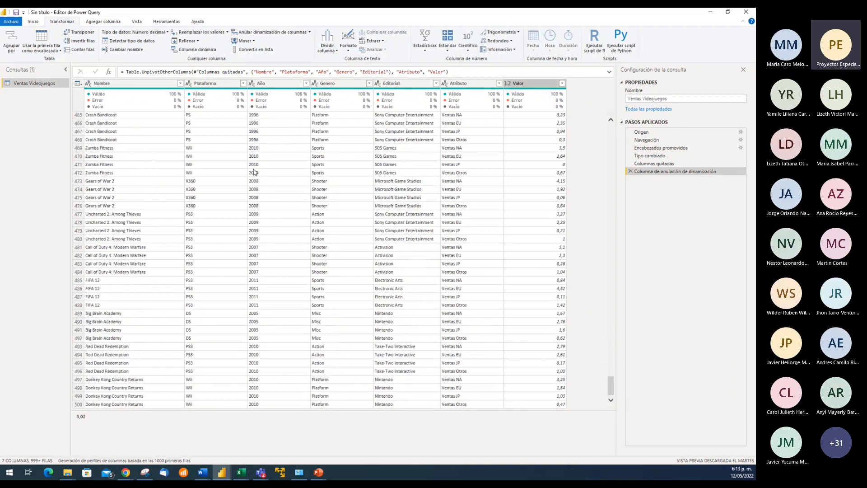
{"action": "key", "text": "ctrl+Home"}
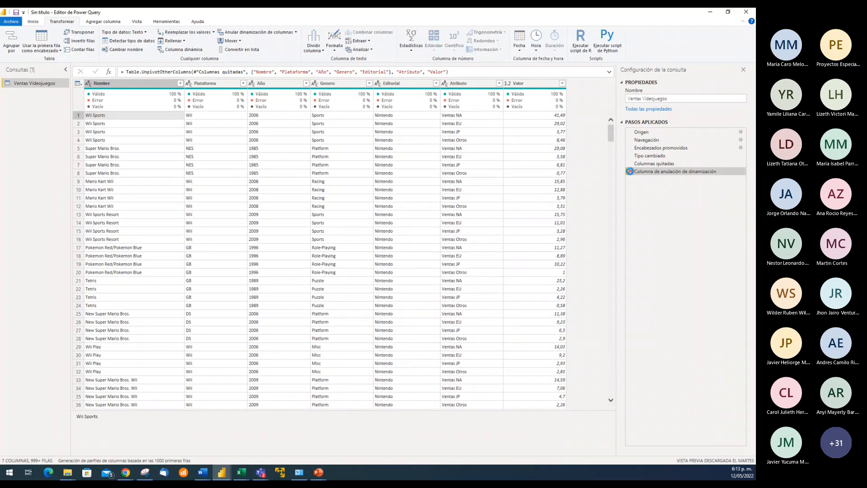
Delete the Columna de anulación de dinamización applied step and bring the remaining sales columns into view
{"action": "left_click", "coordinate": [631, 173]}
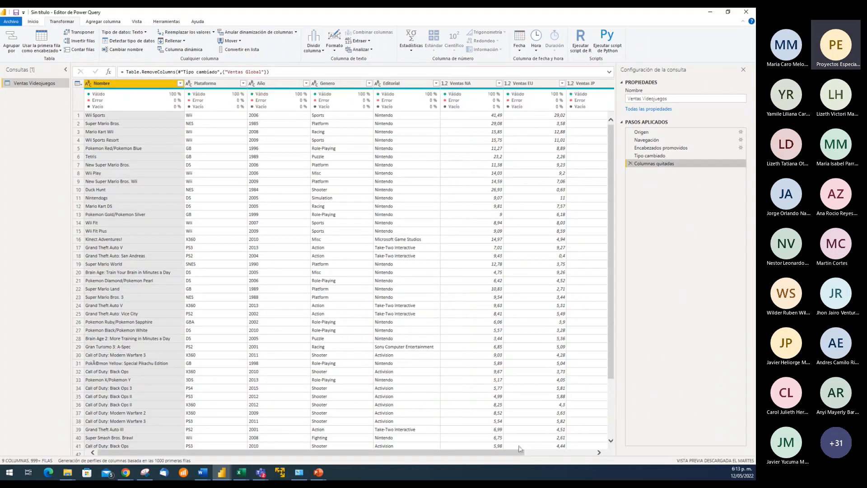
{"action": "left_click_drag", "start_coordinate": [512, 452], "coordinate": [593, 454]}
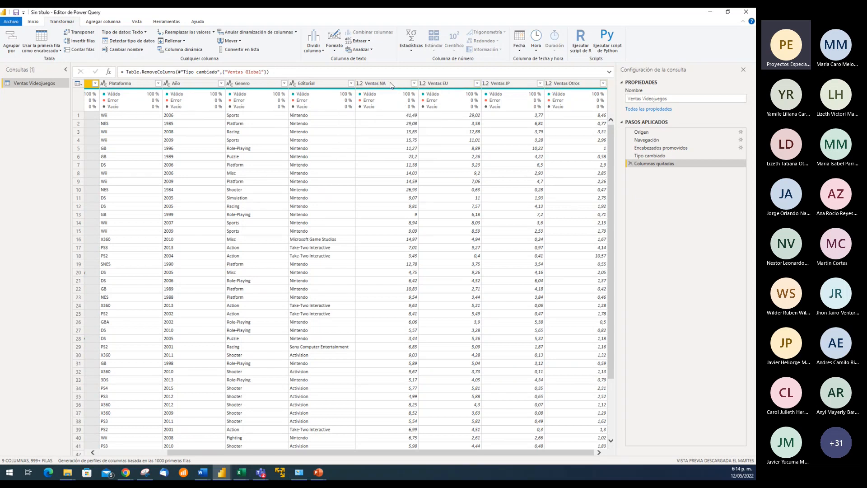
Select the four sales columns from Ventas NA through Ventas Otros at the Columnas quitadas step
{"action": "mouse_move", "coordinate": [398, 108]}
{"action": "left_click", "coordinate": [387, 85]}
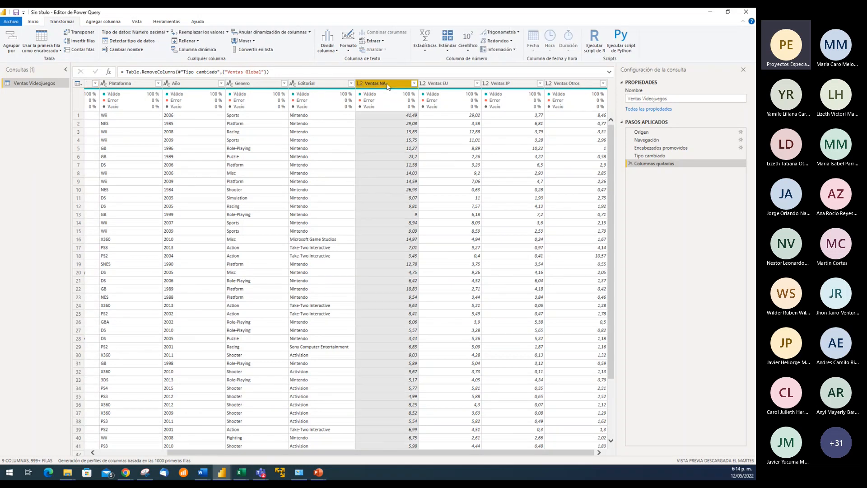
{"action": "left_click", "coordinate": [446, 84], "text": "ctrl"}
{"action": "left_click", "coordinate": [510, 84], "text": "ctrl"}
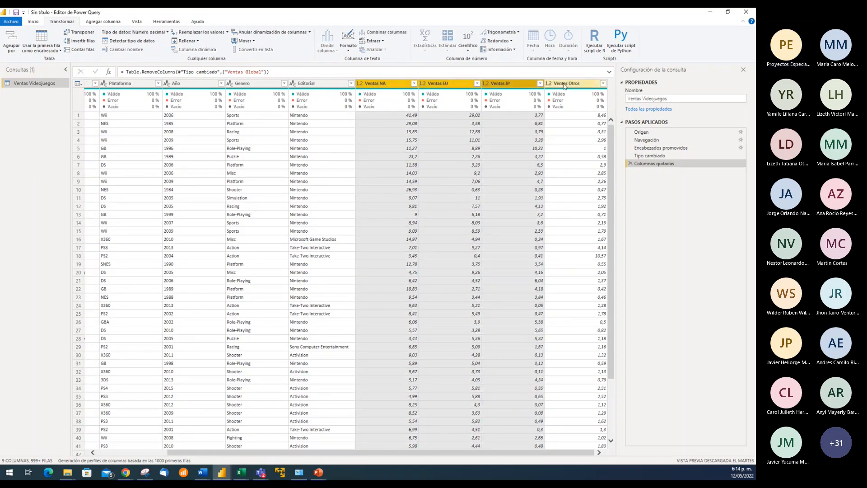
{"action": "left_click", "coordinate": [564, 86], "text": "ctrl"}
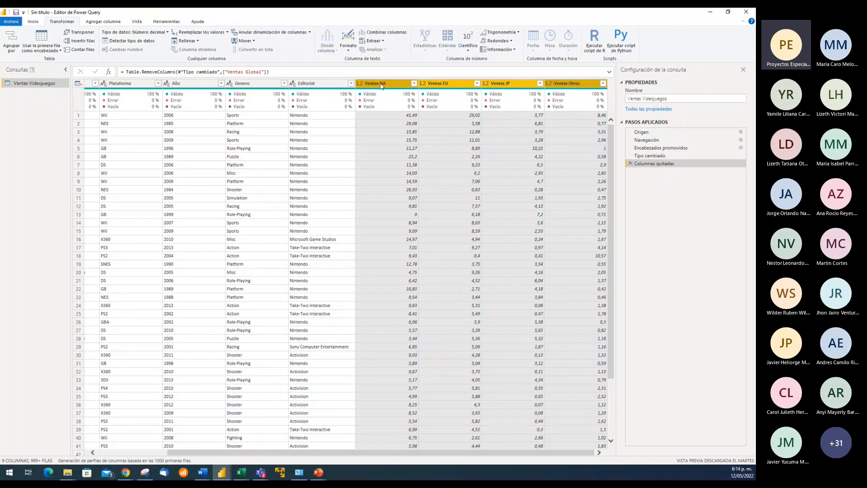
{"action": "left_click", "coordinate": [382, 85]}
{"action": "left_click", "coordinate": [578, 86], "text": "shift"}
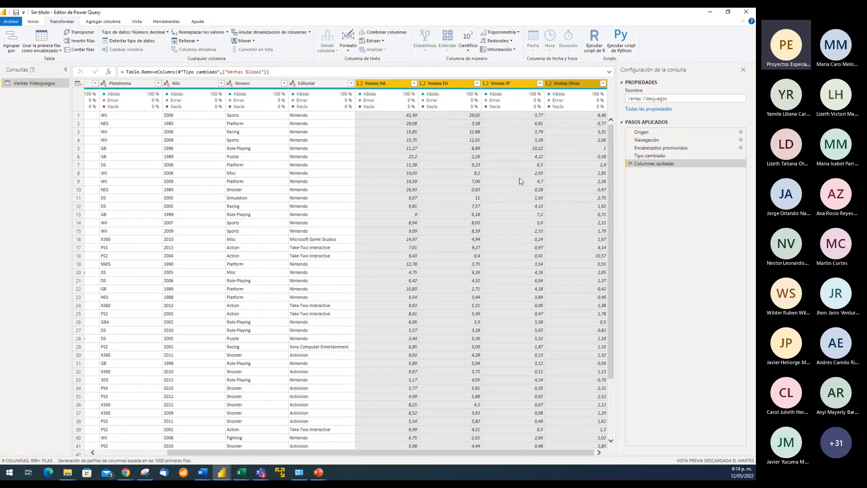
Unpivot the four selected sales columns, Ventas NA through Ventas Otros, into attribute and value columns
{"action": "right_click", "coordinate": [458, 86]}
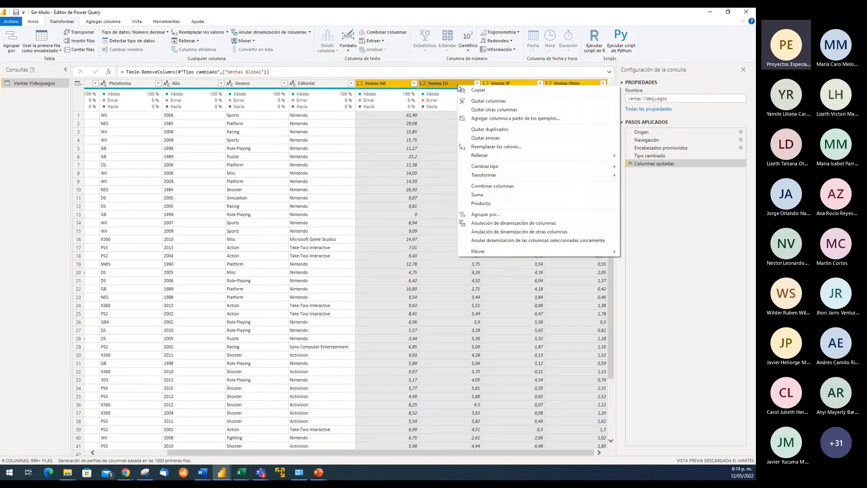
{"action": "left_click", "coordinate": [494, 223]}
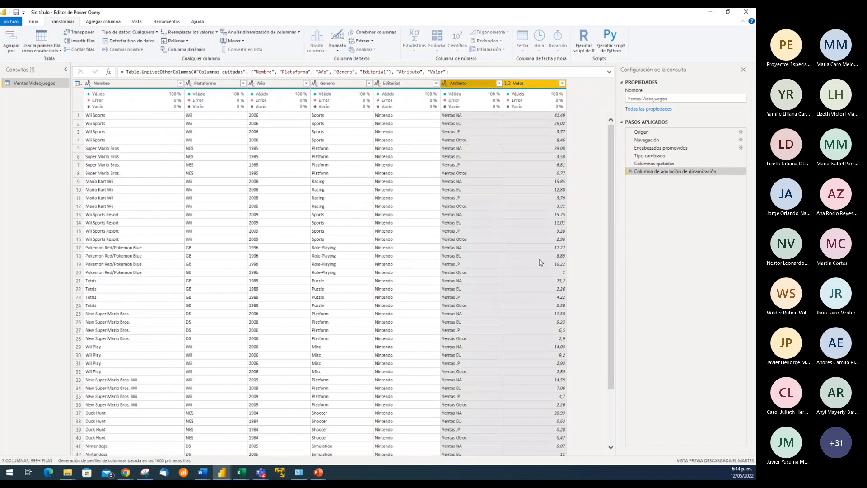
{"action": "left_click", "coordinate": [468, 117]}
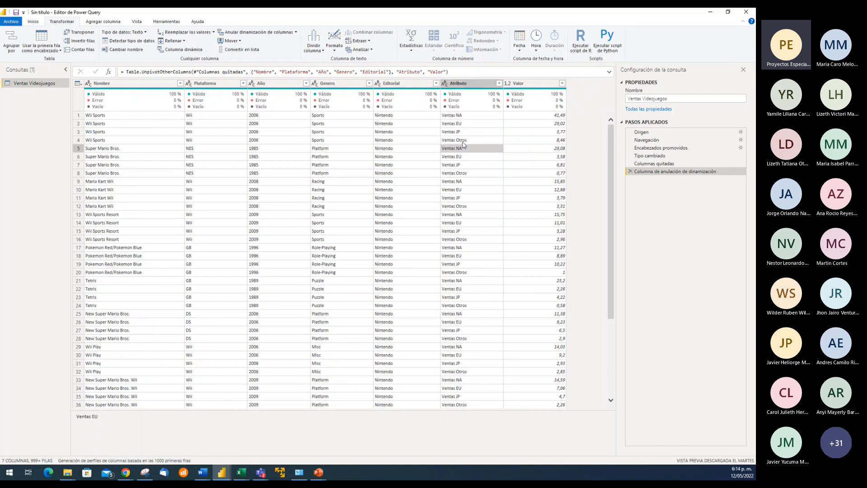
Rename the Atributo column as Región
{"action": "left_click", "coordinate": [470, 84]}
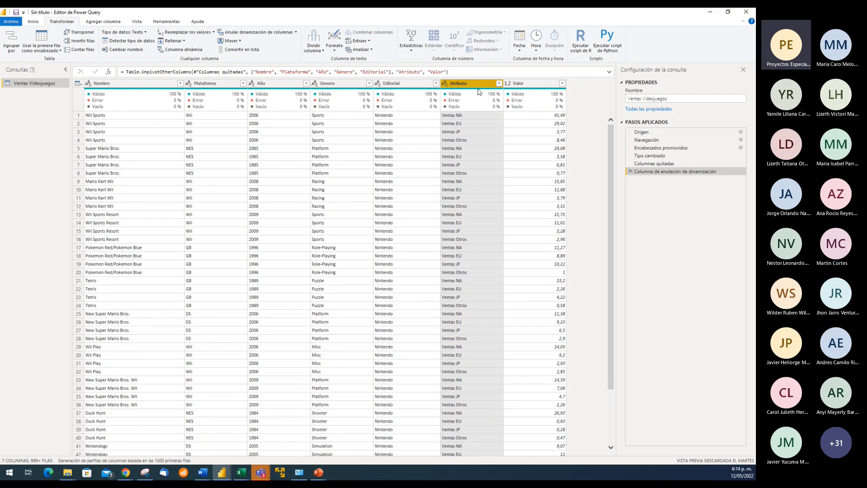
{"action": "left_click", "coordinate": [477, 165]}
{"action": "double_click", "coordinate": [473, 83]}
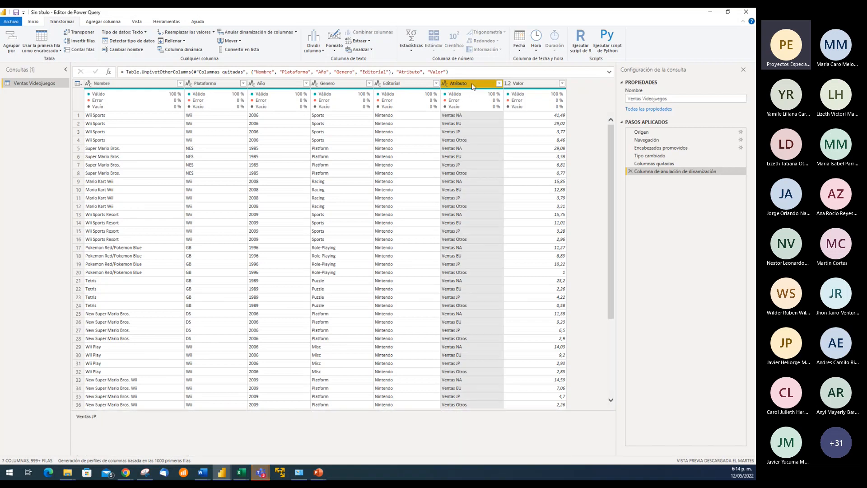
{"action": "type", "text": "Región"}
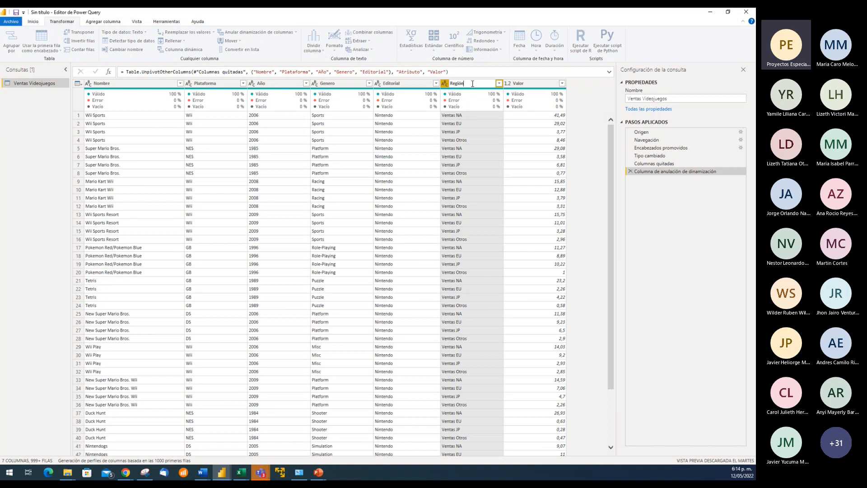
{"action": "key", "text": "Return"}
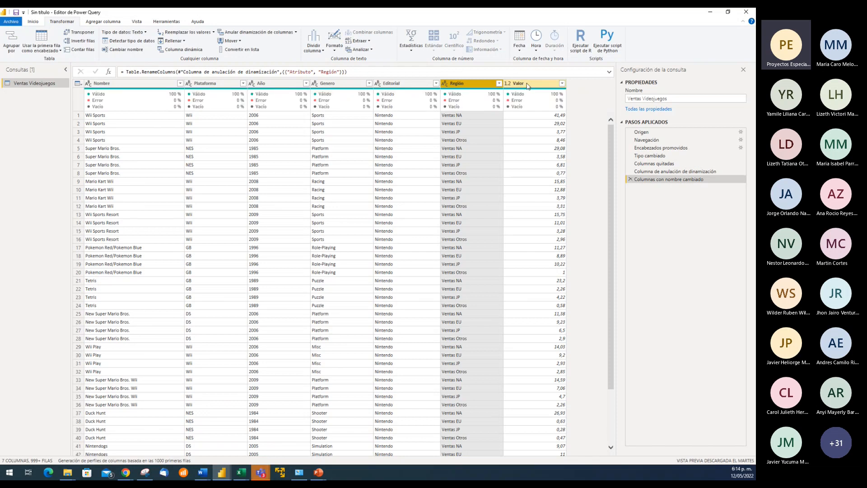
Rename the Valor column as Ventas millones
{"action": "double_click", "coordinate": [531, 84]}
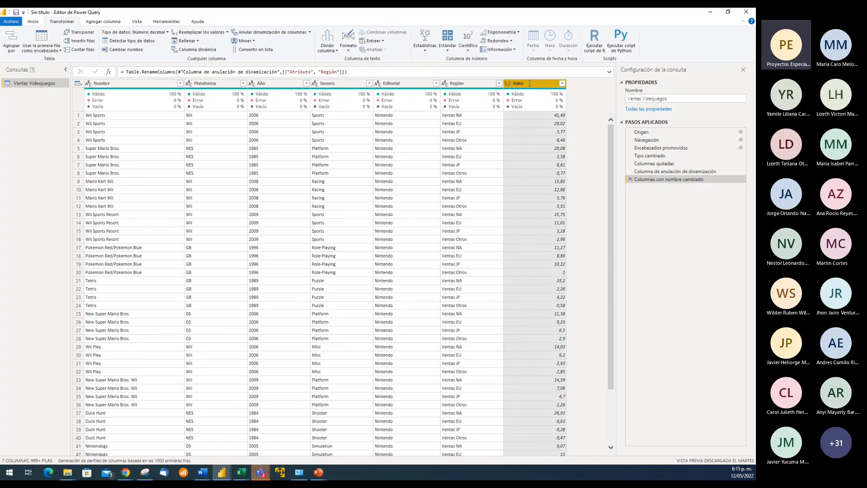
{"action": "type", "text": "Ven"}
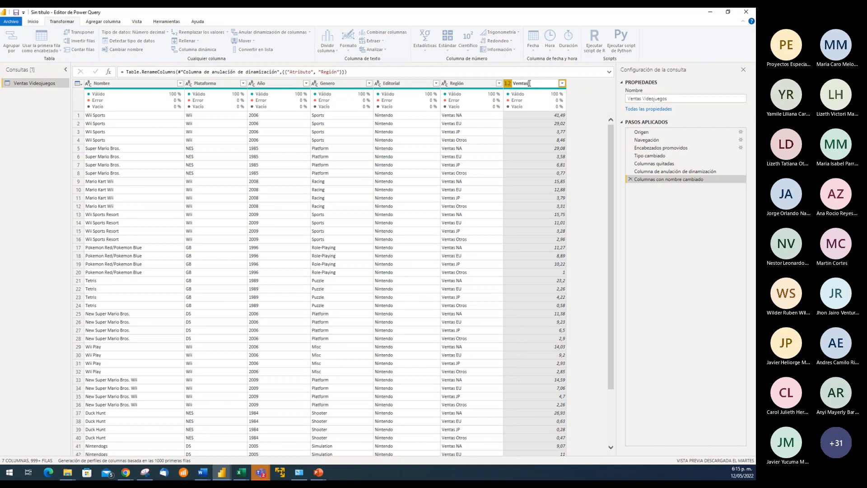
{"action": "key", "text": "BackSpace"}
{"action": "type", "text": "m"}
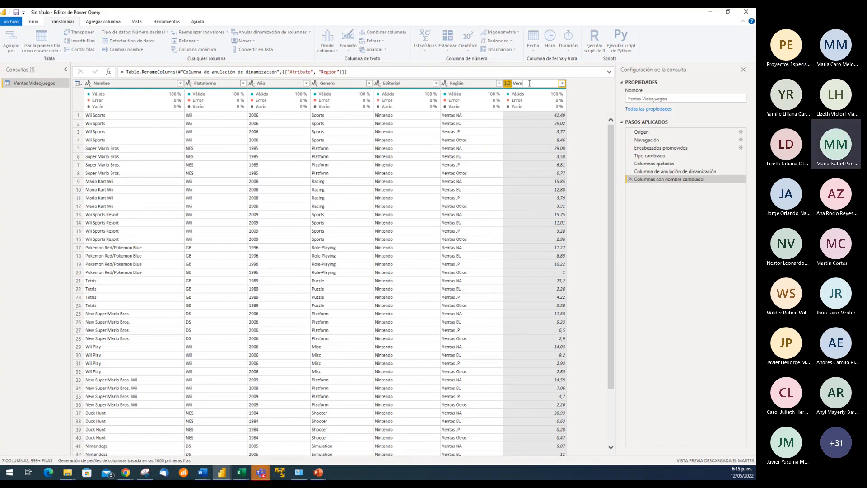
{"action": "type", "text": "ntas"}
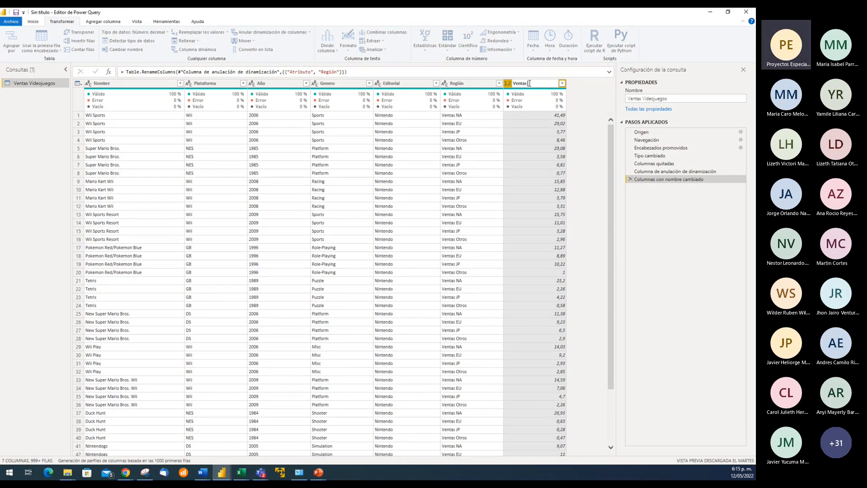
{"action": "type", "text": "millones"}
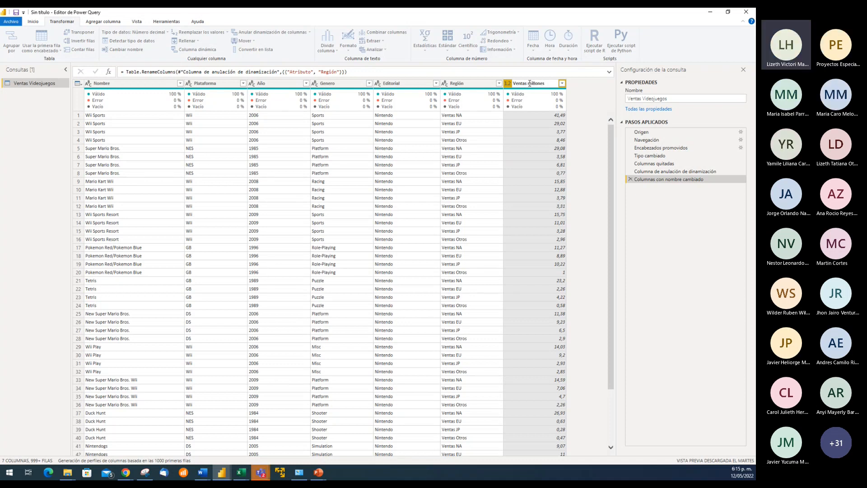
{"action": "key", "text": "Return"}
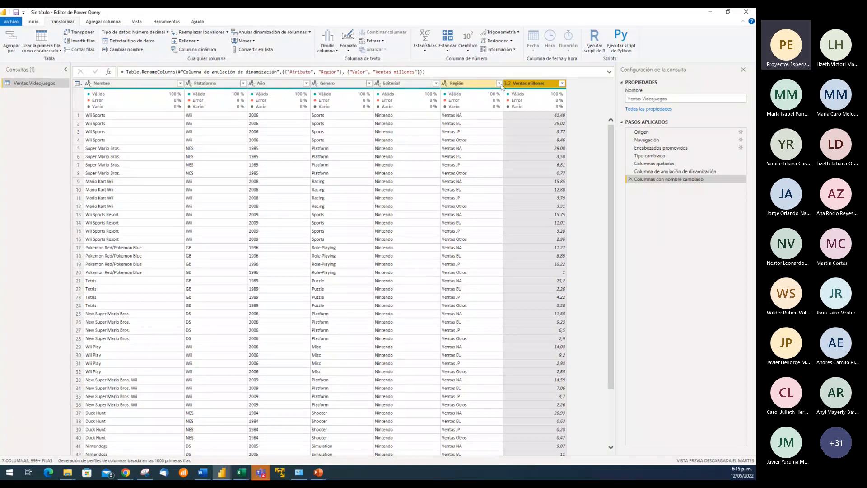
Select the Región and Ventas millones columns together and review the unpivot commands offered for them
{"action": "left_click", "coordinate": [478, 87]}
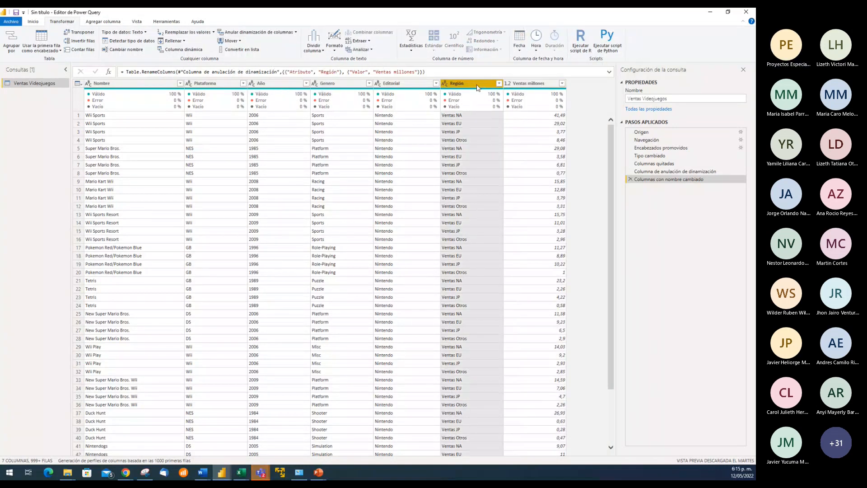
{"action": "left_click", "coordinate": [512, 88], "text": "ctrl"}
{"action": "right_click", "coordinate": [501, 126]}
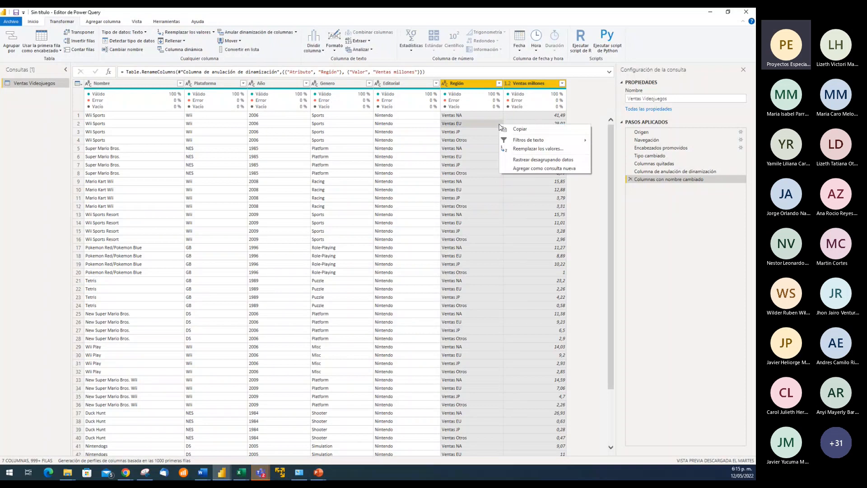
{"action": "left_click", "coordinate": [461, 86]}
{"action": "left_click", "coordinate": [529, 84], "text": "ctrl"}
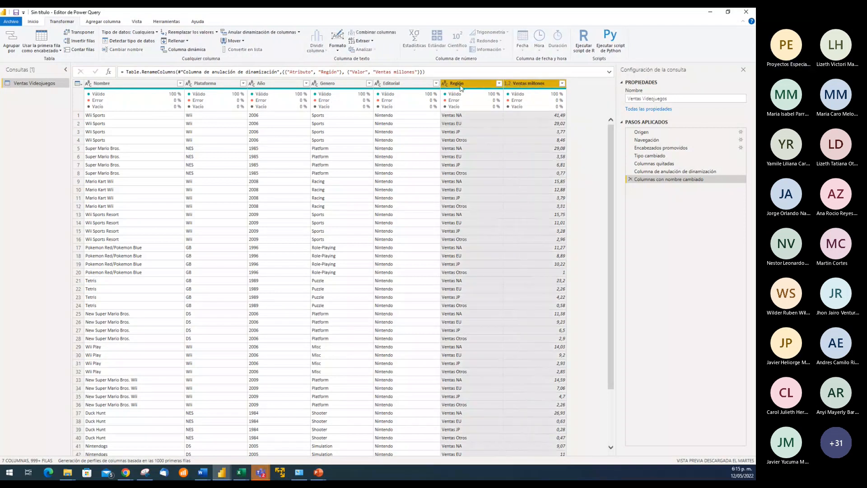
{"action": "right_click", "coordinate": [461, 87]}
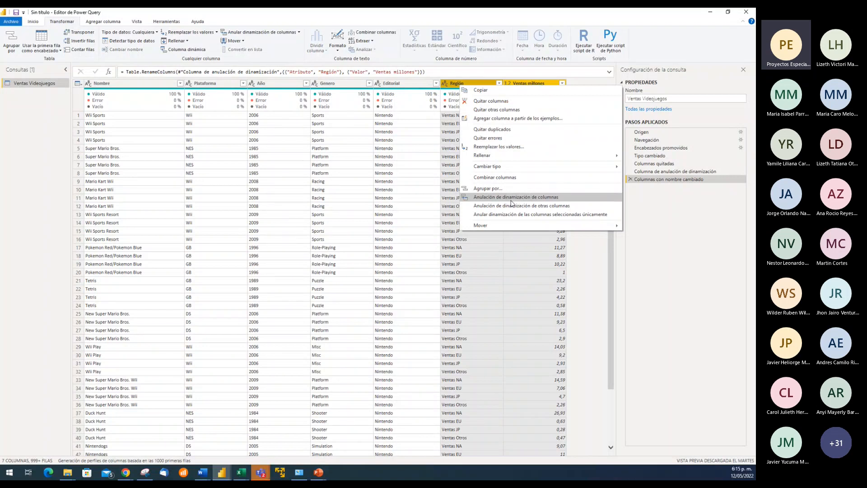
{"action": "left_click", "coordinate": [494, 257]}
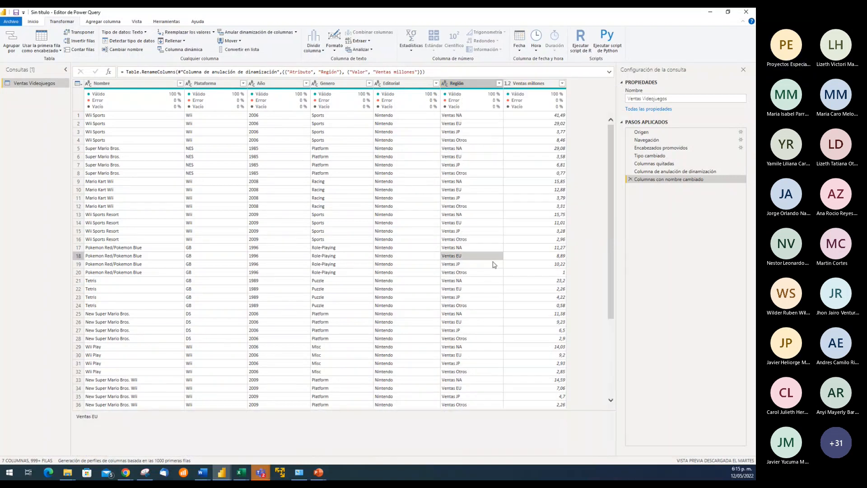
Browse the unpivoted rows and examine the Región and Editorial values of the first games
{"action": "left_click", "coordinate": [472, 124]}
{"action": "scroll", "coordinate": [497, 233], "scroll_direction": "down", "scroll_amount": 12}
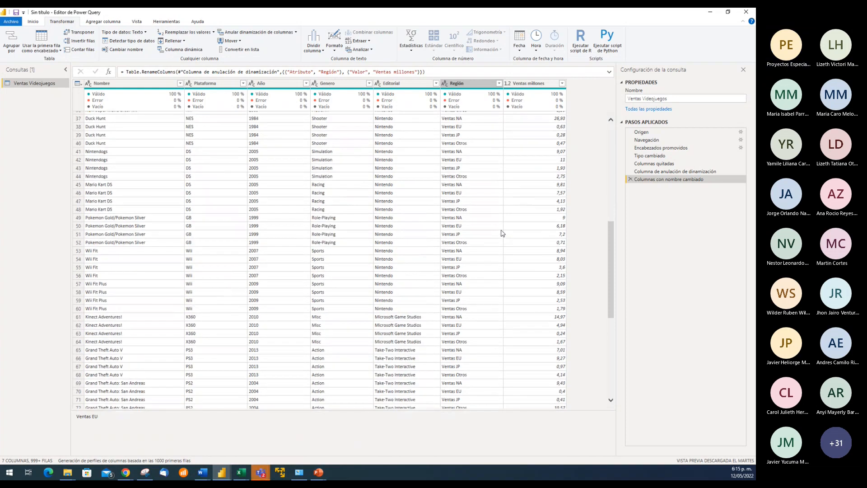
{"action": "scroll", "coordinate": [501, 233], "scroll_direction": "up", "scroll_amount": 12}
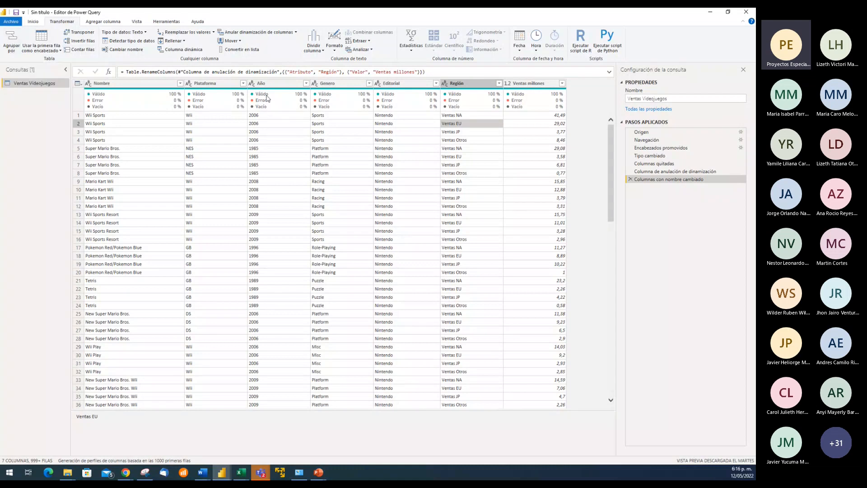
{"action": "left_click", "coordinate": [469, 115]}
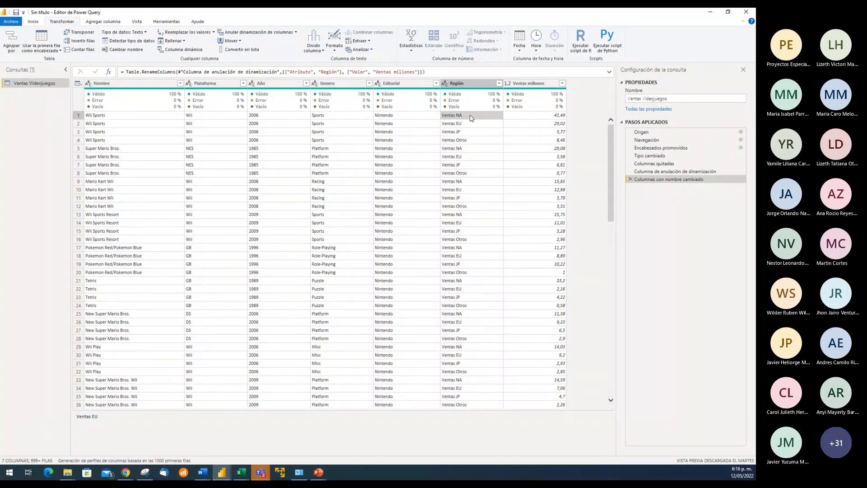
{"action": "left_click", "coordinate": [477, 140]}
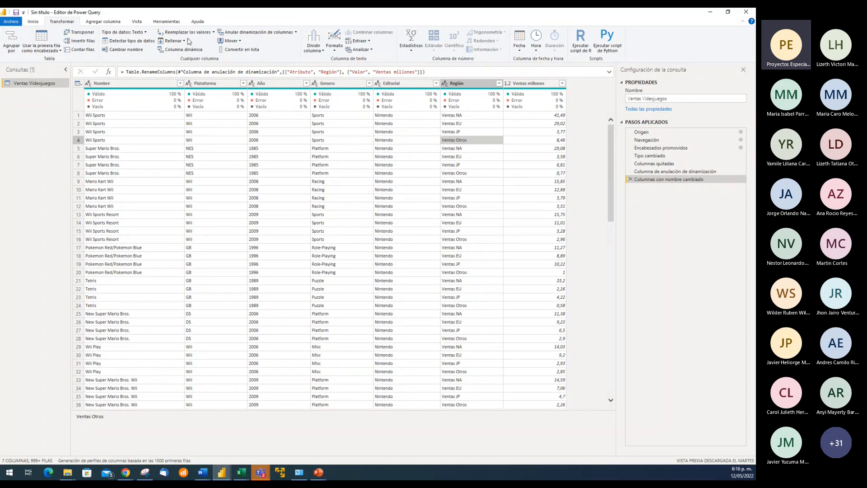
{"action": "left_click", "coordinate": [137, 22]}
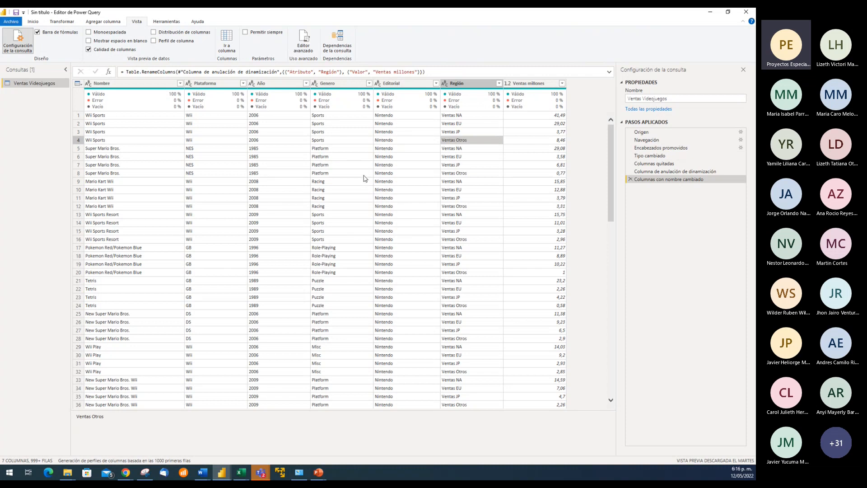
{"action": "left_click", "coordinate": [401, 157]}
{"action": "left_click", "coordinate": [408, 117]}
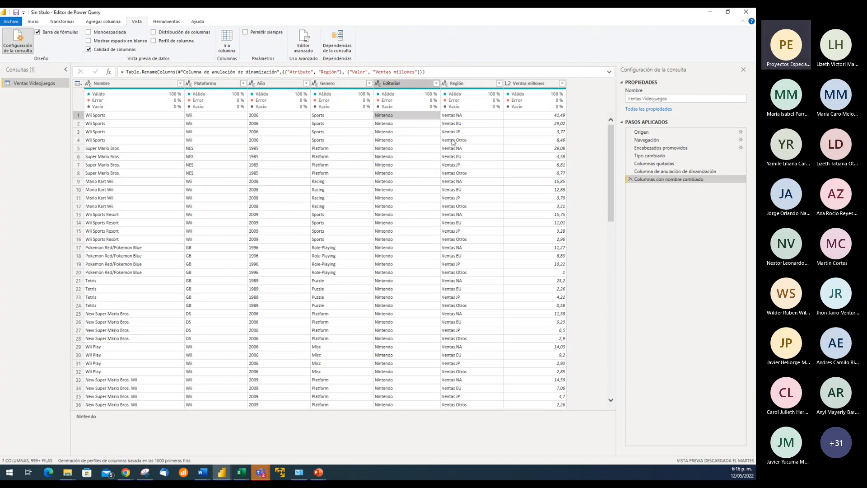
{"action": "left_click", "coordinate": [463, 119]}
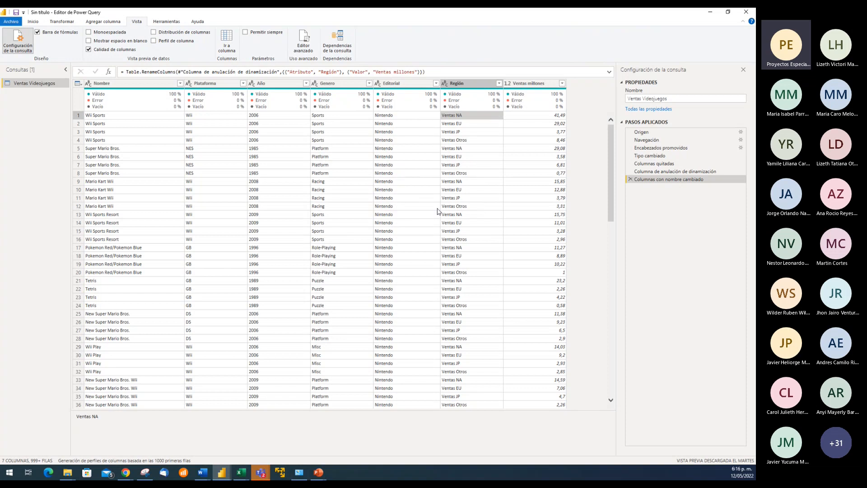
{"action": "scroll", "coordinate": [465, 197], "scroll_direction": "down", "scroll_amount": 2}
{"action": "scroll", "coordinate": [466, 194], "scroll_direction": "up", "scroll_amount": 2}
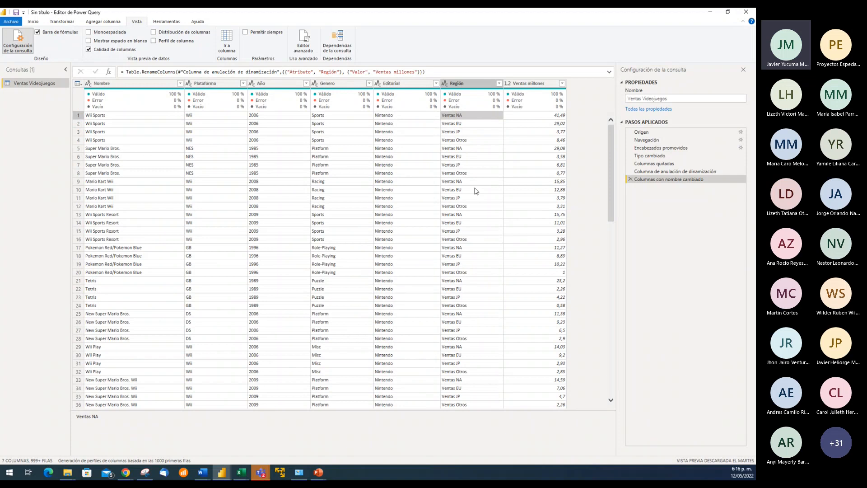
Open the names of the Región and Ventas millones columns for editing and keep both names
{"action": "double_click", "coordinate": [473, 85]}
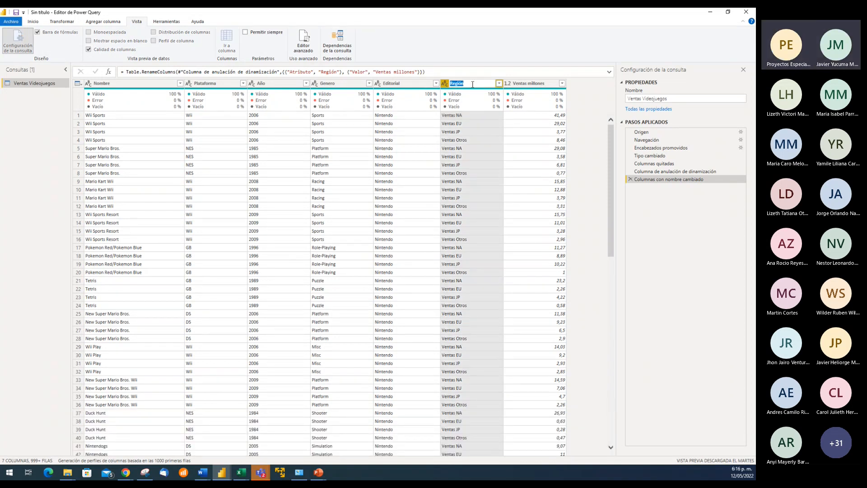
{"action": "key", "text": "Return"}
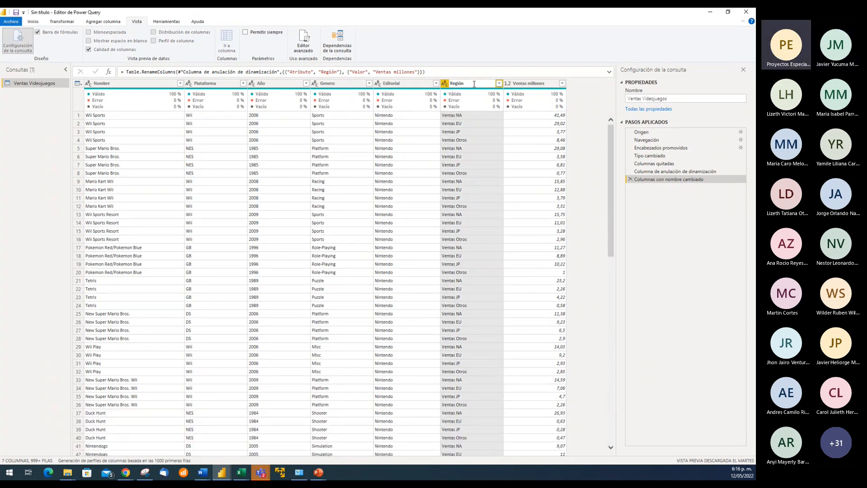
{"action": "double_click", "coordinate": [538, 84]}
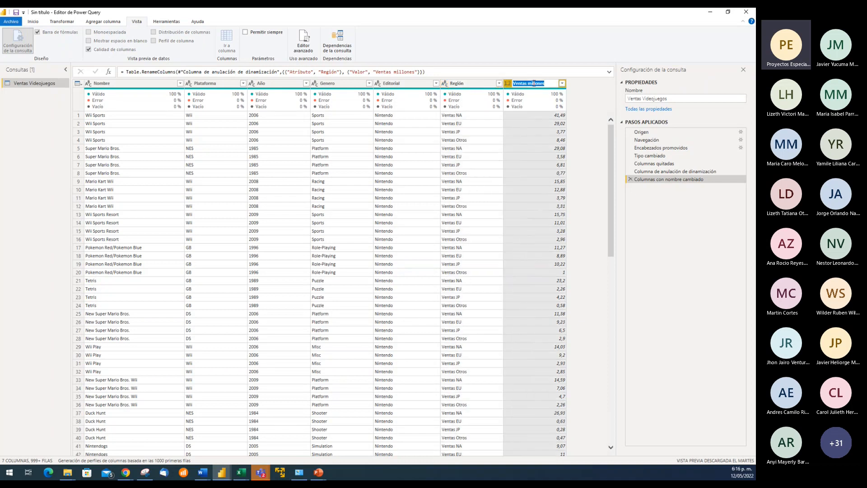
{"action": "key", "text": "Return"}
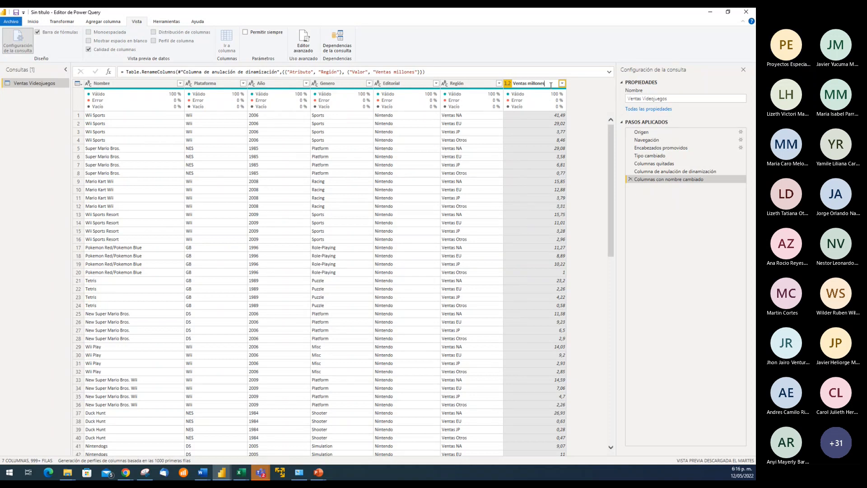
{"action": "key", "text": "Return"}
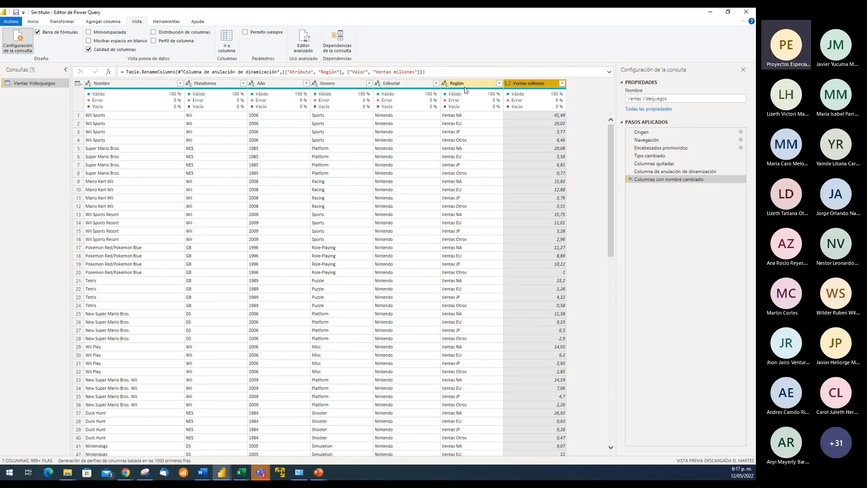
Select the Región column and review the Replace Values command offered for it
{"action": "left_click", "coordinate": [470, 156]}
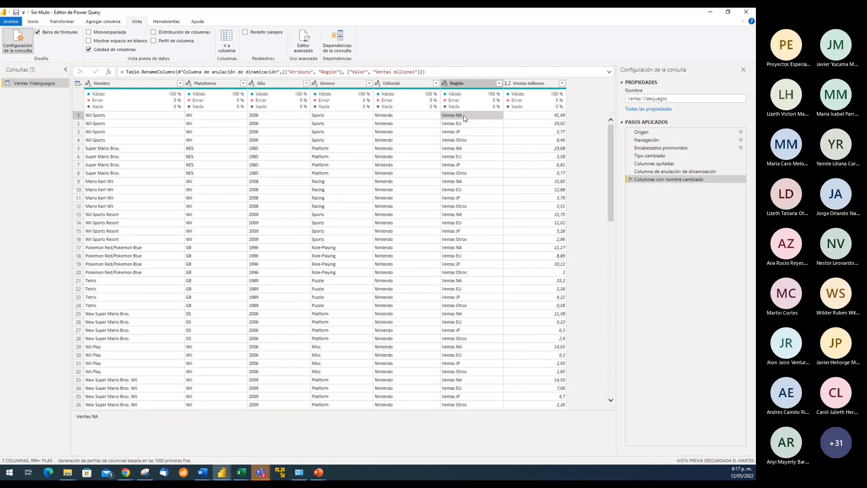
{"action": "left_click", "coordinate": [464, 85]}
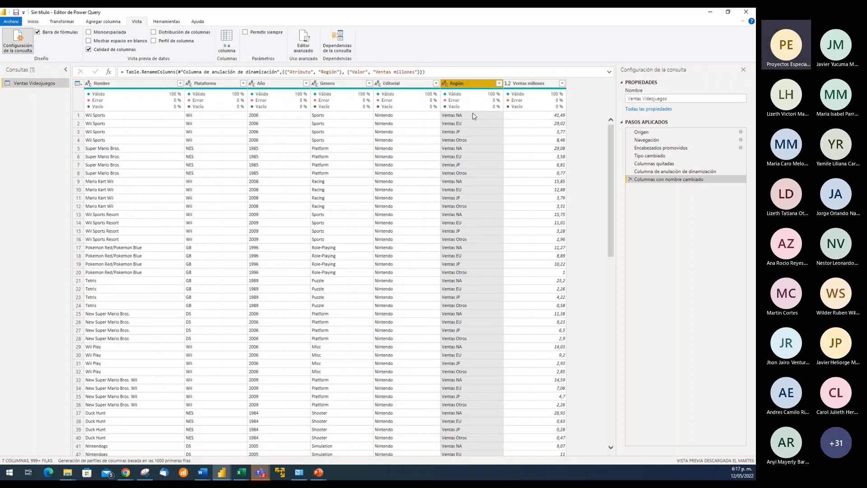
{"action": "mouse_move", "coordinate": [489, 108]}
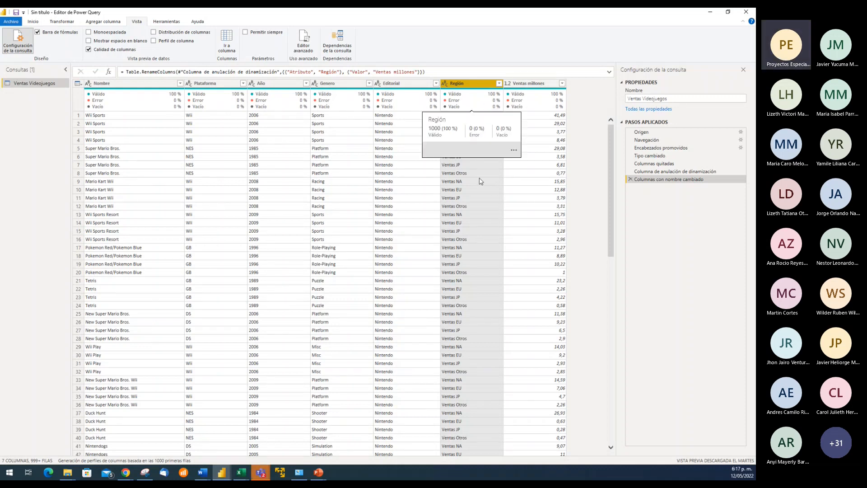
{"action": "right_click", "coordinate": [468, 86]}
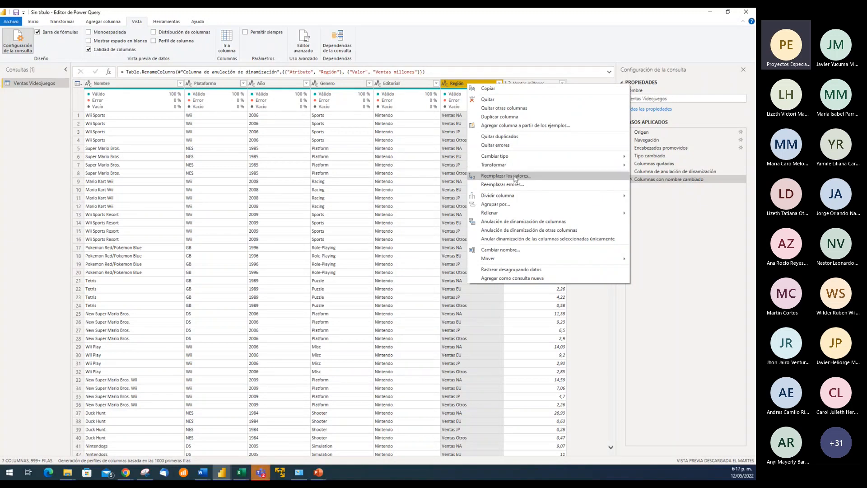
{"action": "left_click", "coordinate": [462, 84]}
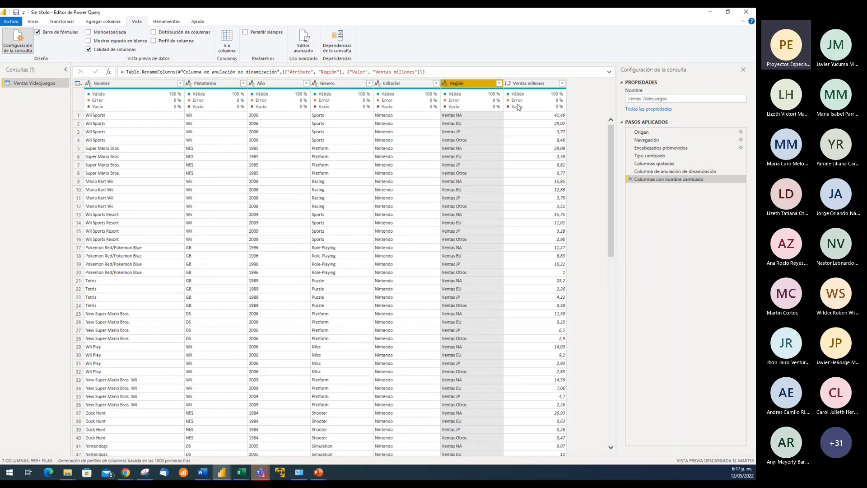
{"action": "left_click", "coordinate": [65, 23]}
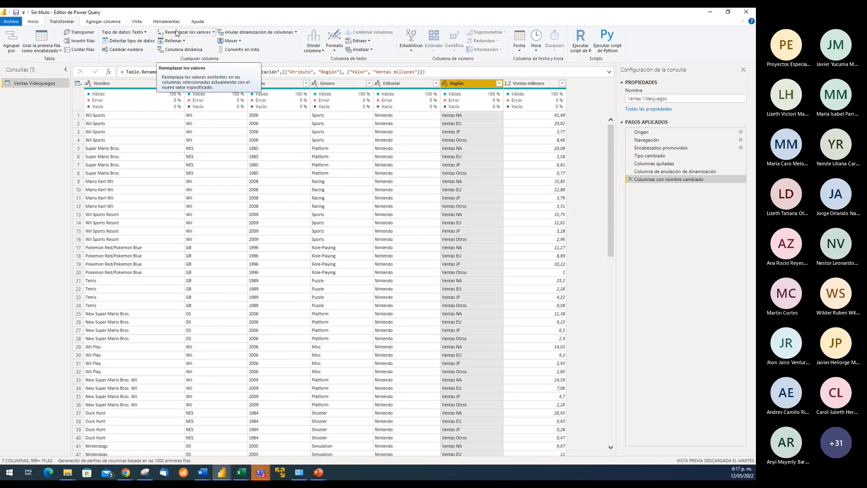
Start a value replacement on the Región column with Ventas NA as the value to find
{"action": "right_click", "coordinate": [467, 83]}
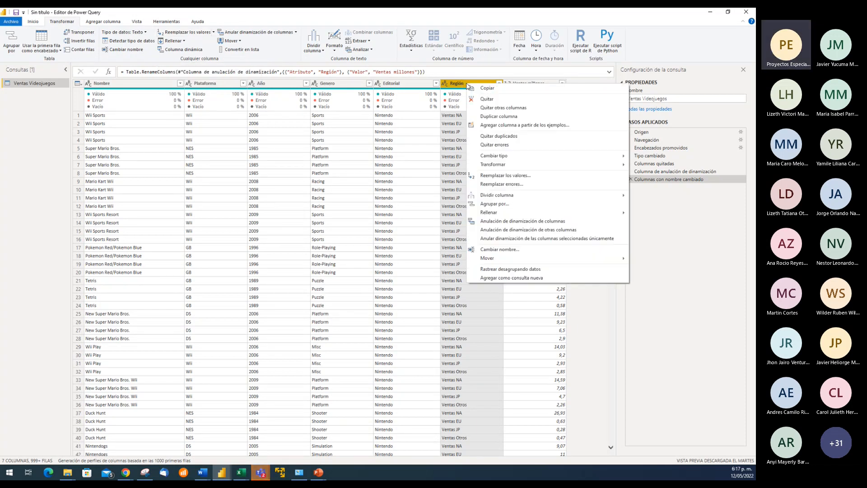
{"action": "left_click", "coordinate": [517, 175]}
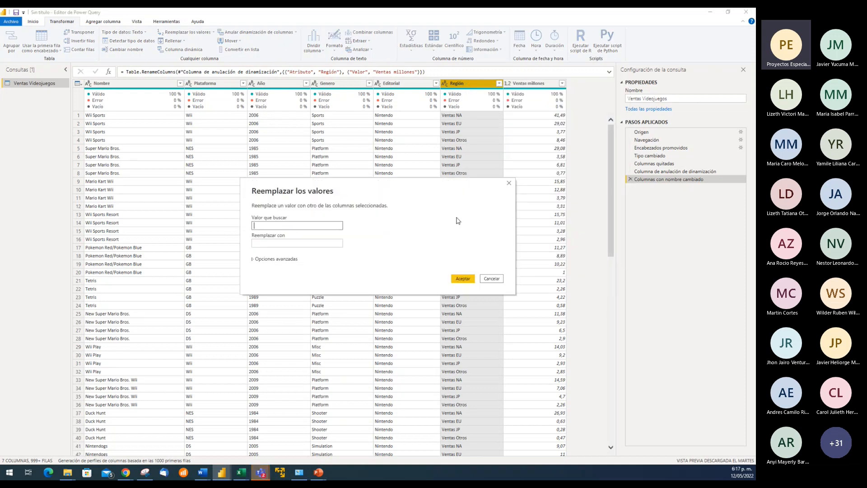
{"action": "left_click_drag", "start_coordinate": [407, 189], "coordinate": [283, 131]}
{"action": "left_click", "coordinate": [219, 184]}
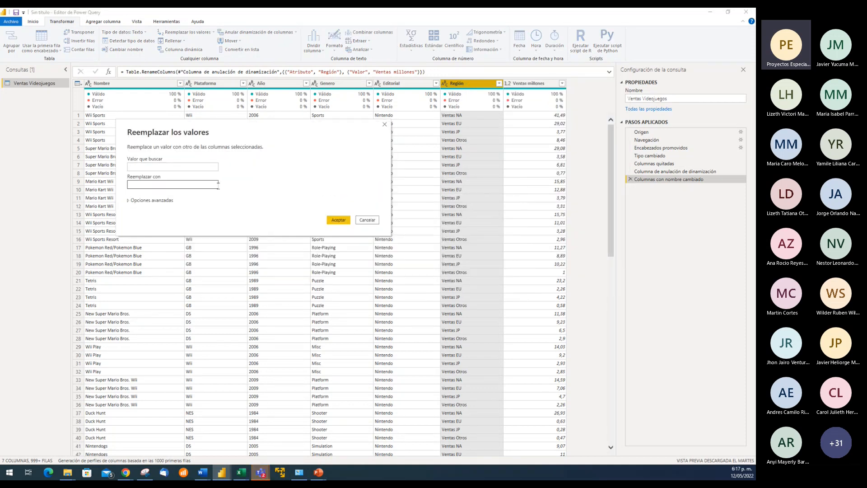
{"action": "left_click", "coordinate": [185, 165]}
{"action": "type", "text": "Venta NA"}
{"action": "key", "text": "Tab"}
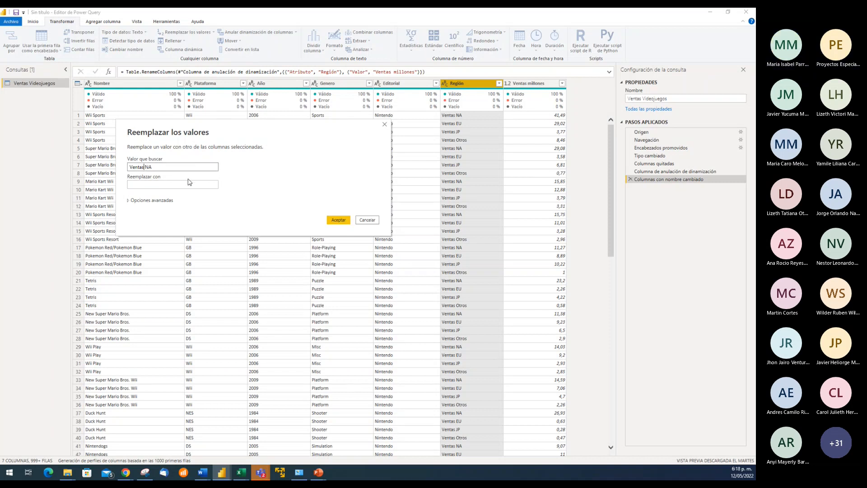
{"action": "left_click", "coordinate": [171, 186]}
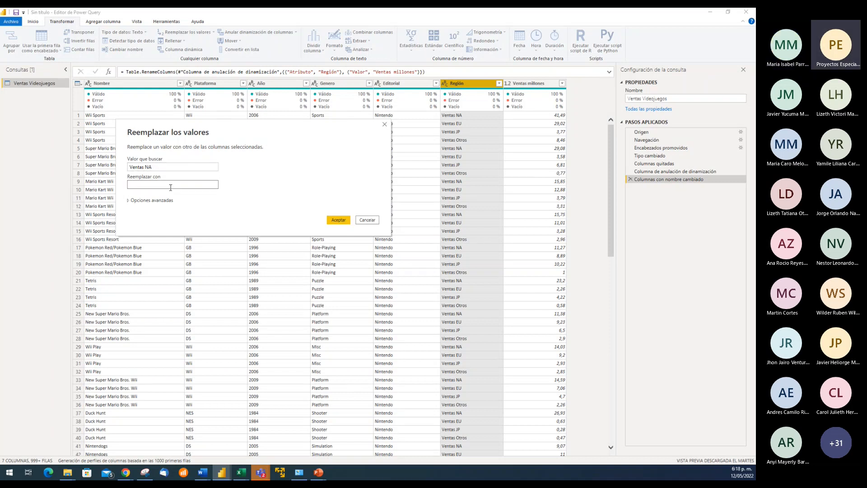
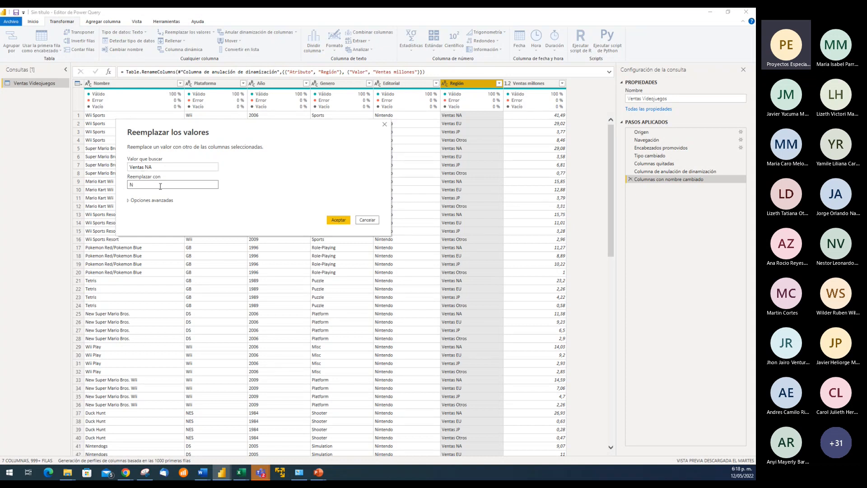
Complete the replacement of Ventas NA with Norteamérica in the Región column
{"action": "type", "text": "teamérica"}
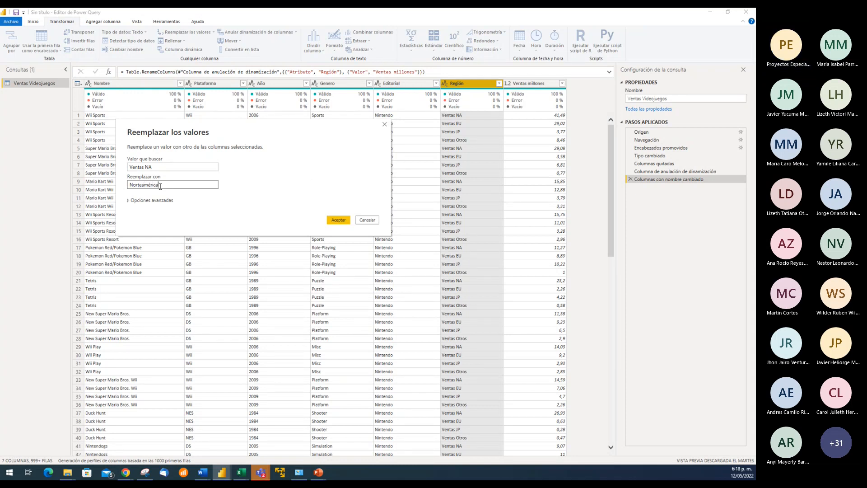
{"action": "left_click", "coordinate": [339, 219]}
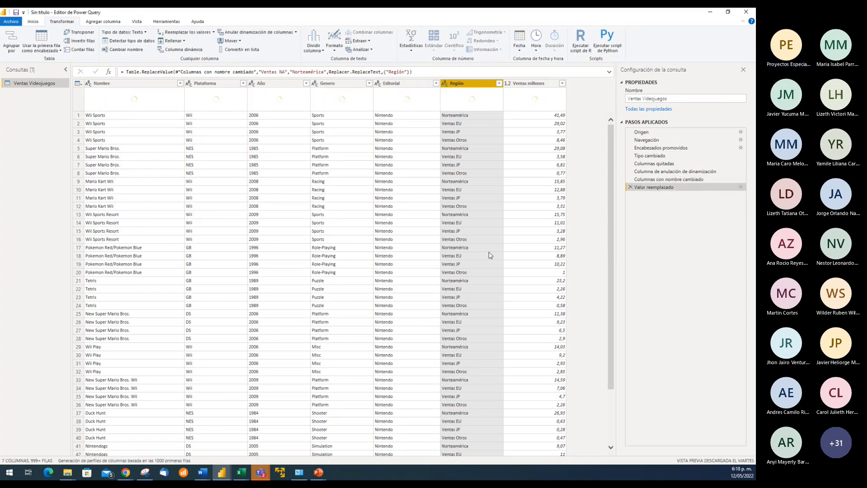
Replace the value Ventas EU with Europa in the Región column
{"action": "right_click", "coordinate": [466, 86]}
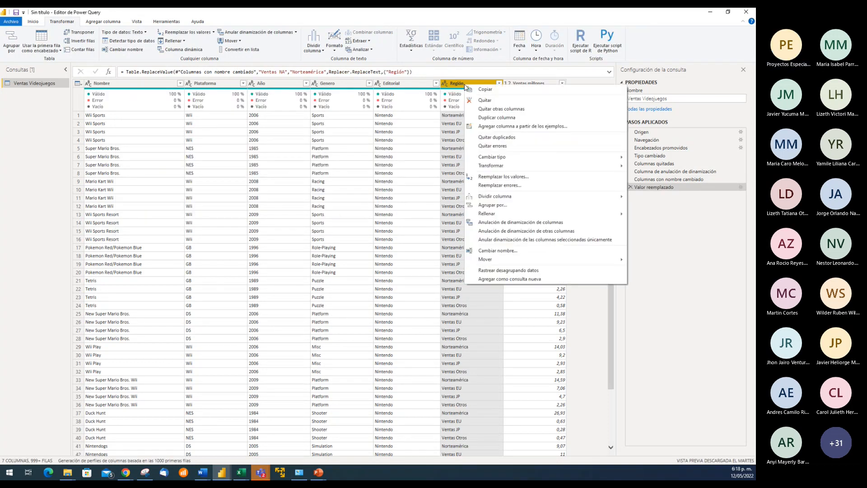
{"action": "left_click", "coordinate": [503, 177]}
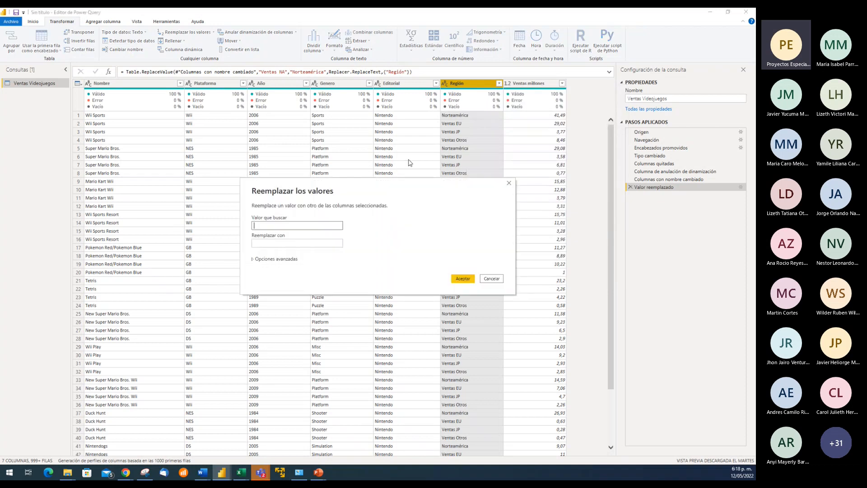
{"action": "left_click_drag", "start_coordinate": [375, 194], "coordinate": [267, 135]}
{"action": "left_click", "coordinate": [205, 170]}
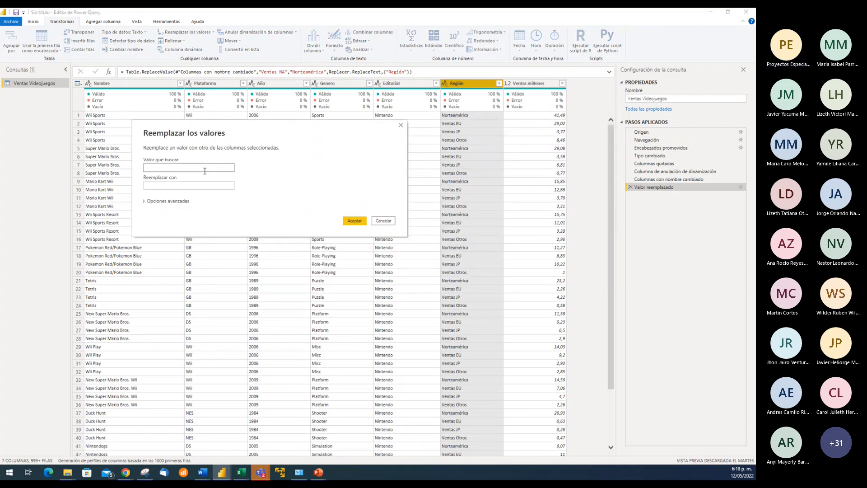
{"action": "type", "text": "Ventas EU"}
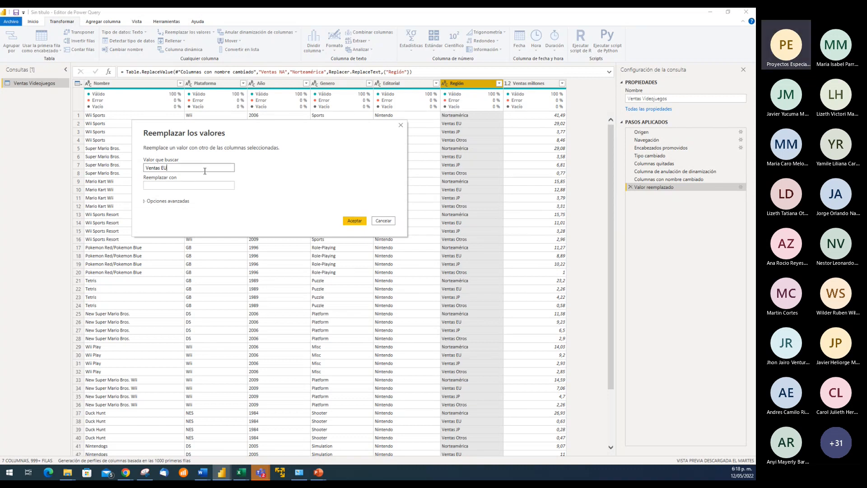
{"action": "key", "text": "Tab"}
{"action": "type", "text": "Europa"}
{"action": "left_click", "coordinate": [355, 221]}
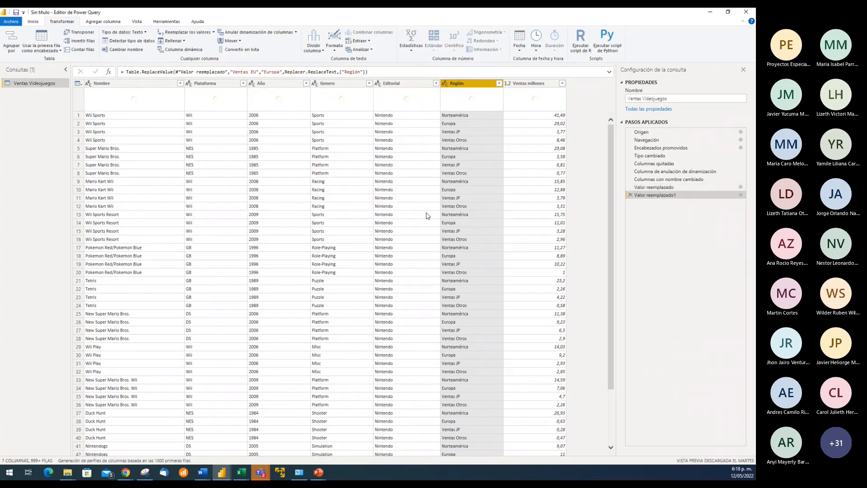
Replace the value Ventas JP with Japón in the Región column
{"action": "right_click", "coordinate": [466, 87]}
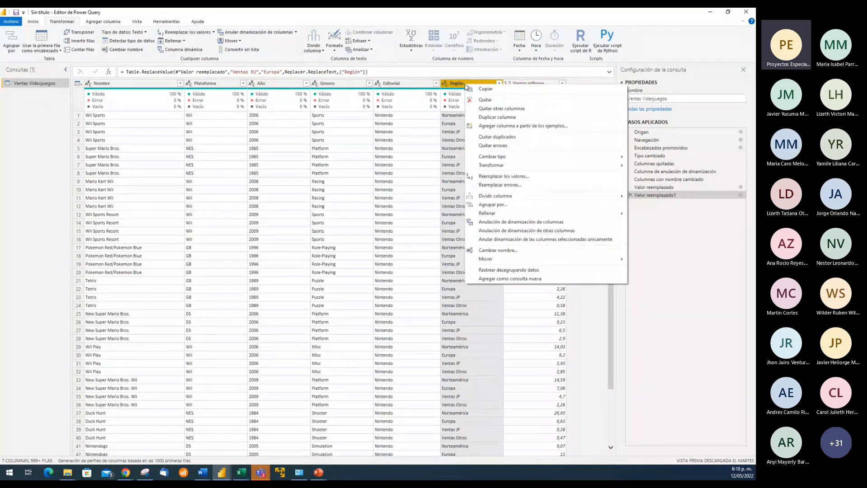
{"action": "left_click", "coordinate": [496, 177]}
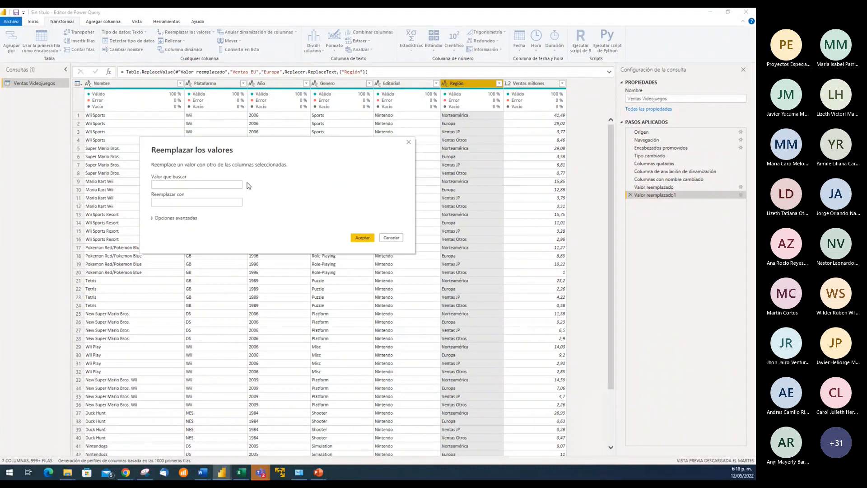
{"action": "left_click", "coordinate": [208, 183]}
{"action": "type", "text": "Venmta"}
{"action": "key", "text": "BackSpace"}
{"action": "key", "text": "BackSpace"}
{"action": "type", "text": "ta"}
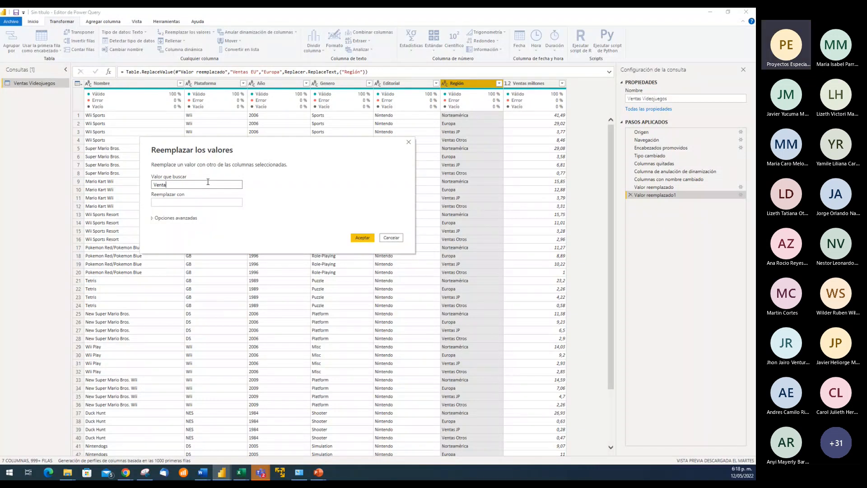
{"action": "type", "text": "s JP"}
{"action": "key", "text": "Tab"}
{"action": "type", "text": "Japón"}
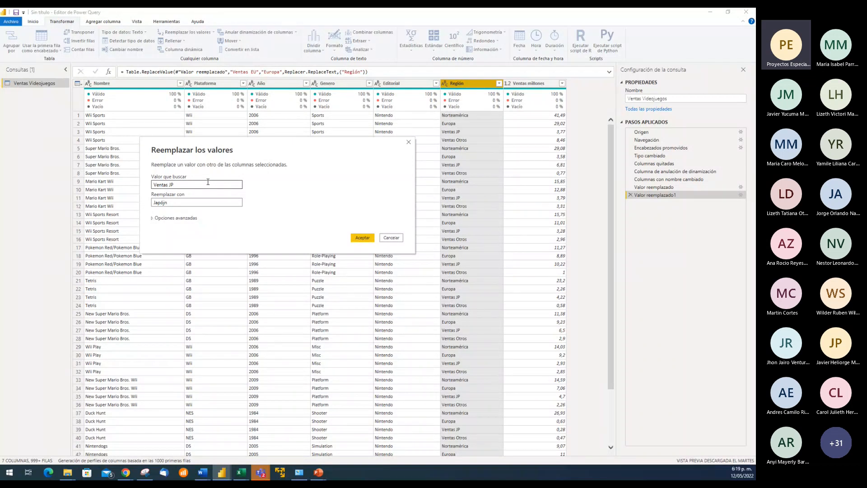
{"action": "left_click", "coordinate": [363, 238]}
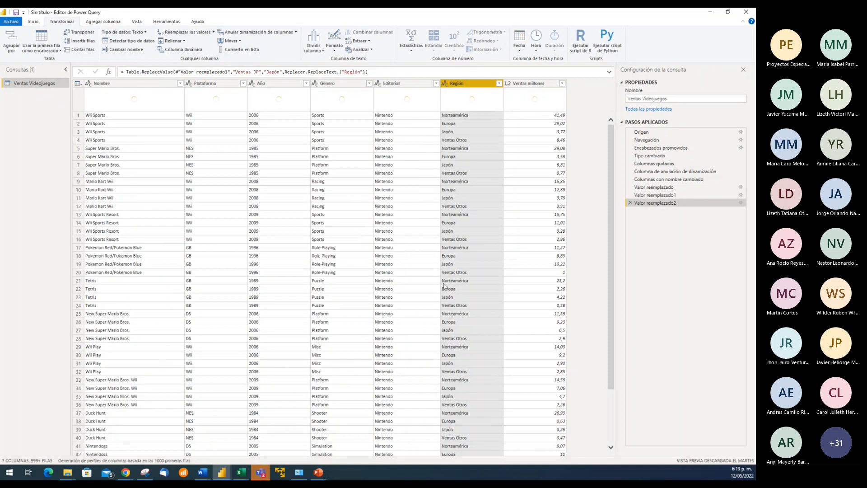
Replace the value Ventas Otros with Otros in the Región column
{"action": "right_click", "coordinate": [466, 86]}
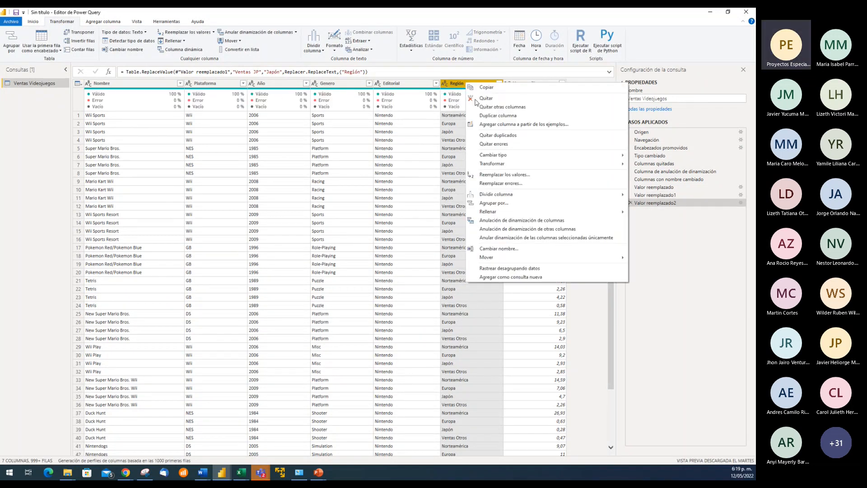
{"action": "key", "text": "Escape"}
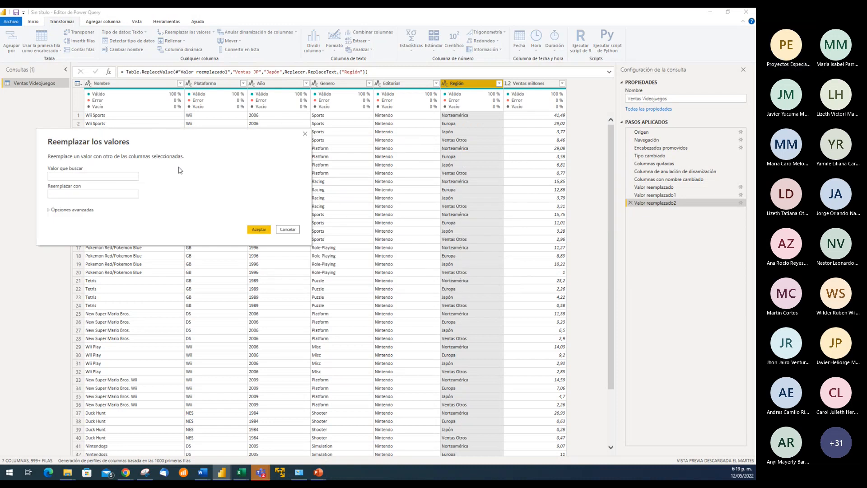
{"action": "left_click", "coordinate": [100, 177]}
{"action": "type", "text": "V"}
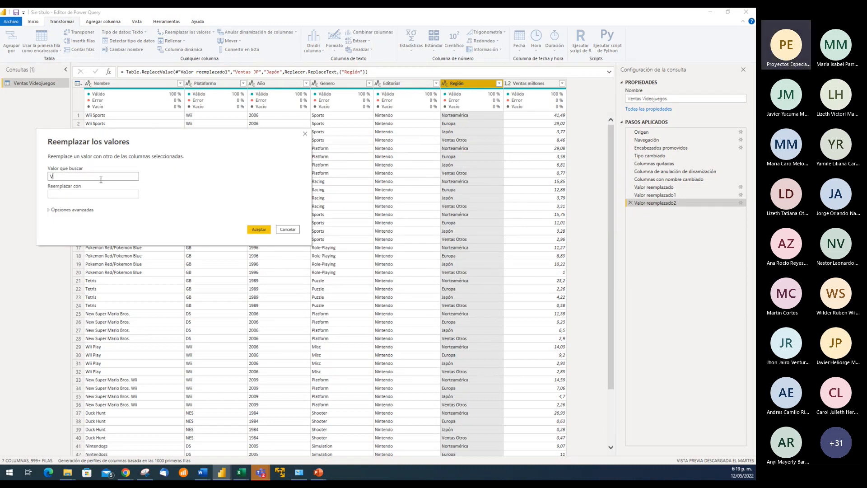
{"action": "type", "text": "entas"}
{"action": "key", "text": "Tab"}
{"action": "type", "text": "Otros"}
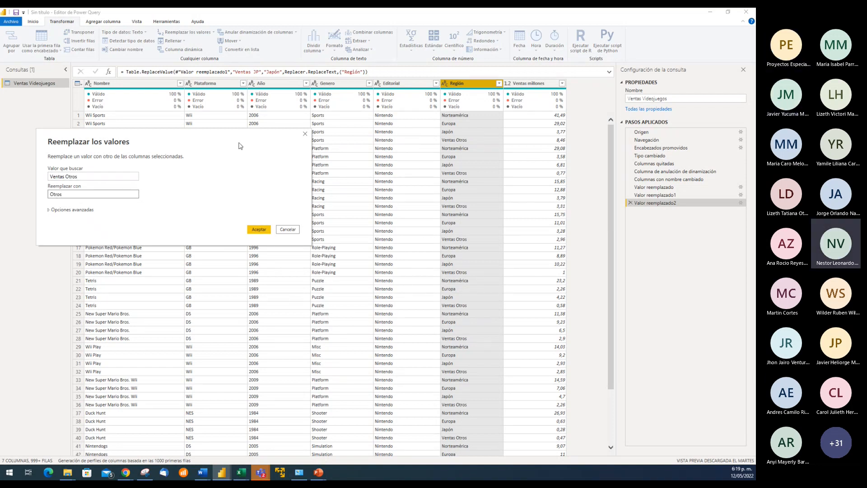
{"action": "left_click_drag", "start_coordinate": [240, 135], "coordinate": [325, 138]}
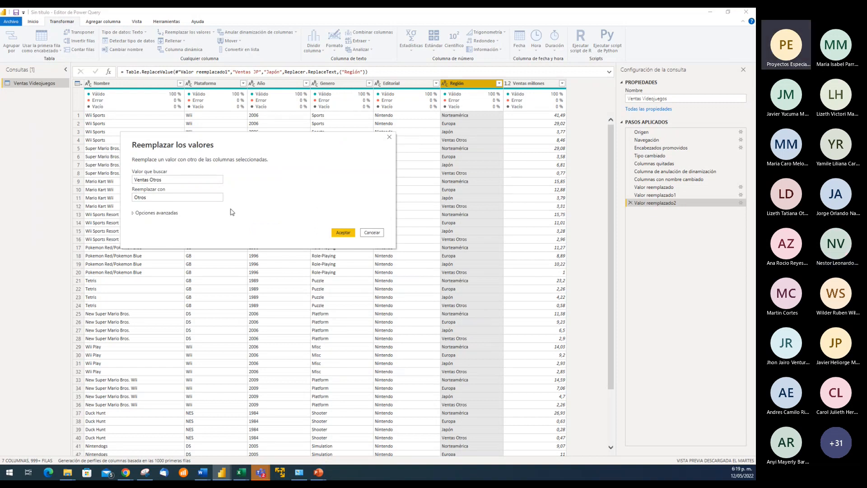
{"action": "left_click", "coordinate": [186, 197]}
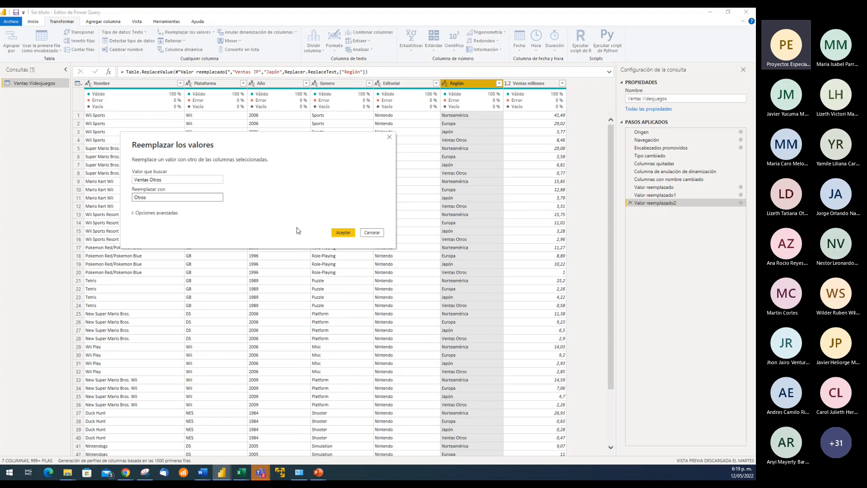
{"action": "left_click", "coordinate": [344, 233]}
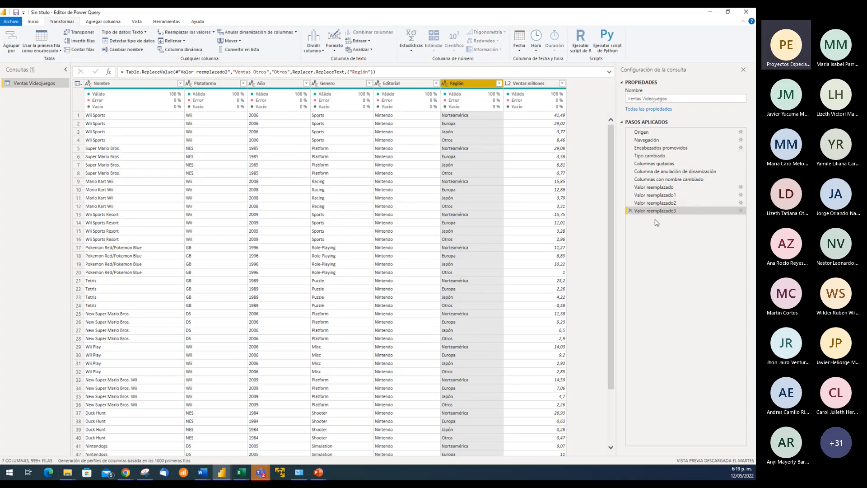
Review the applied value-replacement steps one after another, ending on the most recent one
{"action": "left_click", "coordinate": [662, 188]}
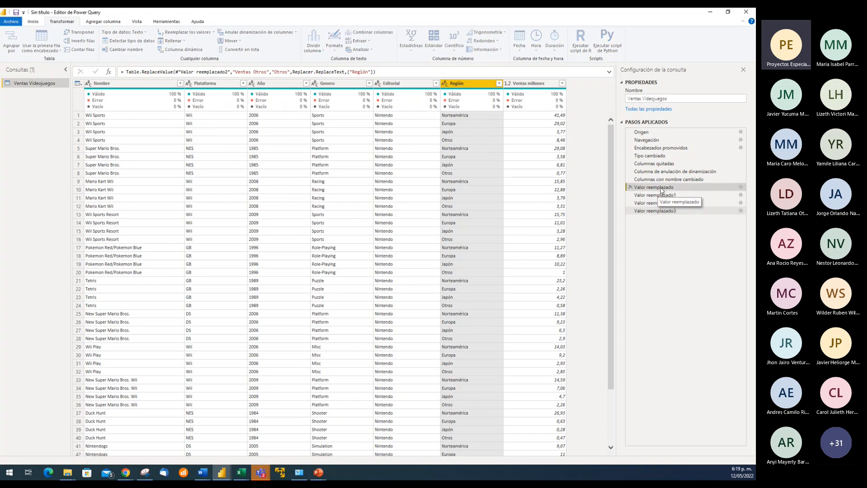
{"action": "left_click", "coordinate": [660, 196]}
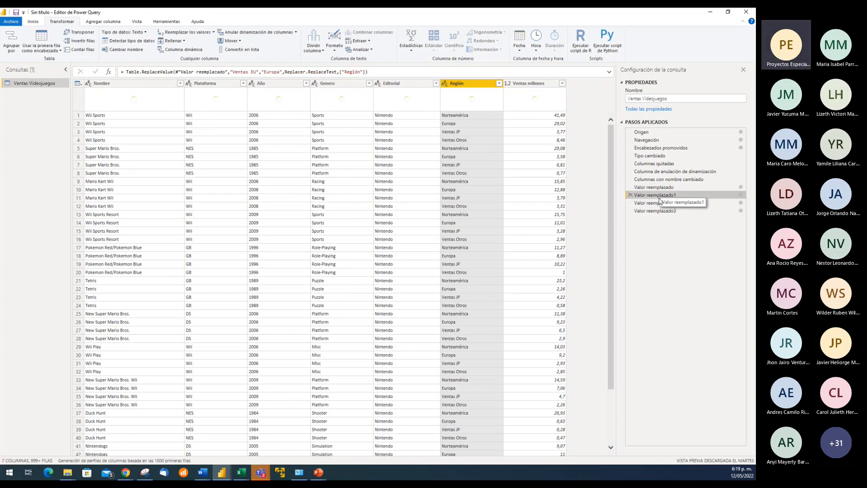
{"action": "left_click", "coordinate": [660, 203]}
{"action": "left_click", "coordinate": [659, 213]}
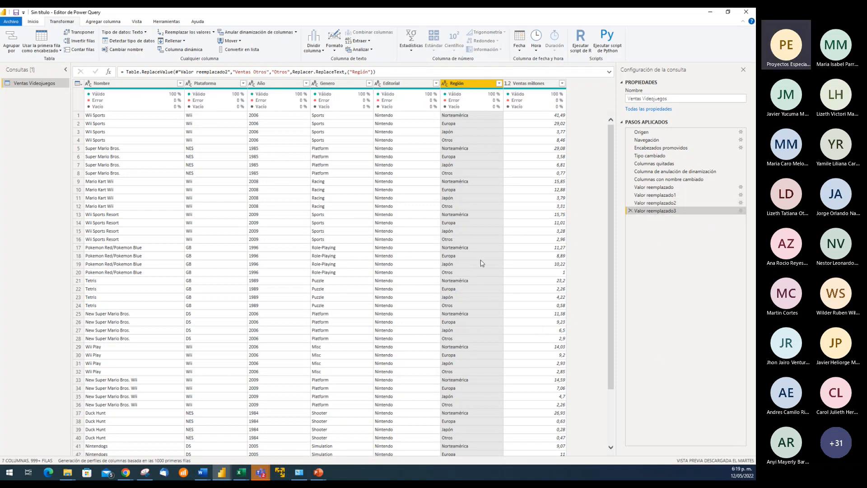
Examine the Nombre, Región and Ventas millones values of the first Wii Sports row and browse the rows below
{"action": "left_click", "coordinate": [416, 134]}
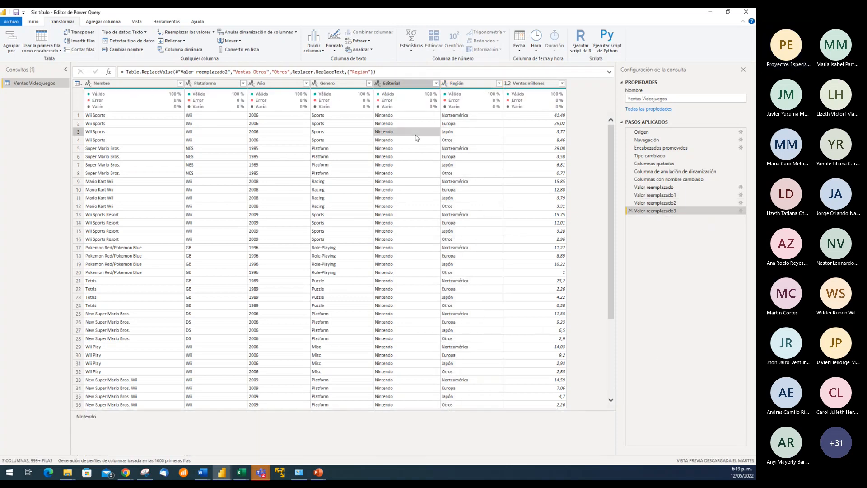
{"action": "left_click", "coordinate": [473, 117]}
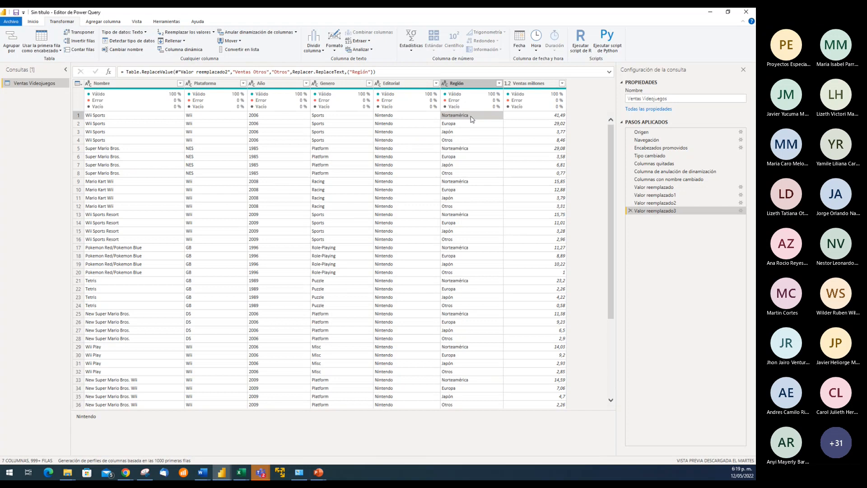
{"action": "left_click", "coordinate": [539, 118]}
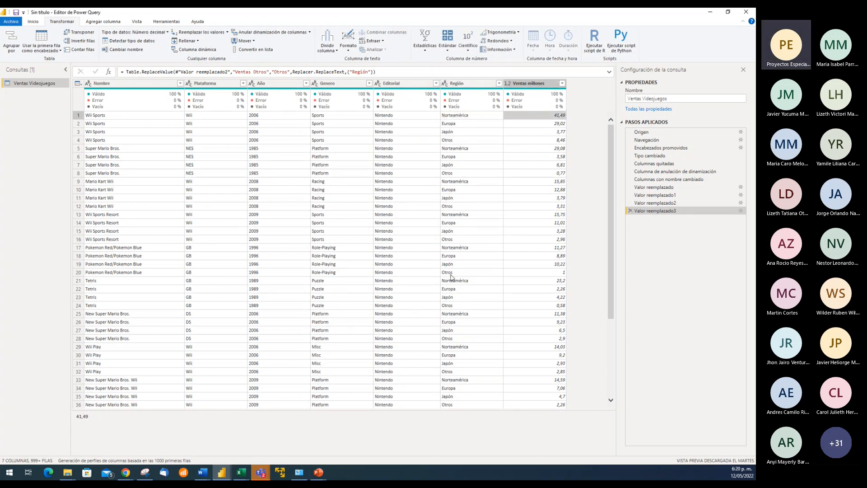
{"action": "left_click", "coordinate": [147, 117]}
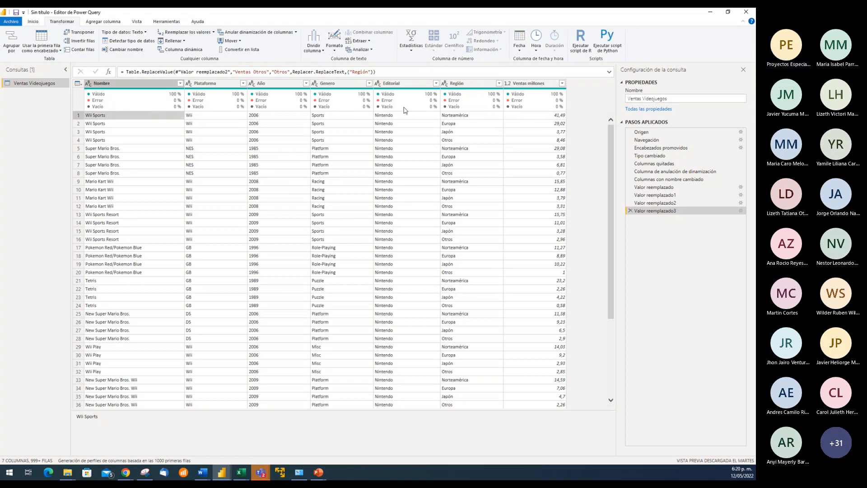
{"action": "left_click", "coordinate": [535, 116]}
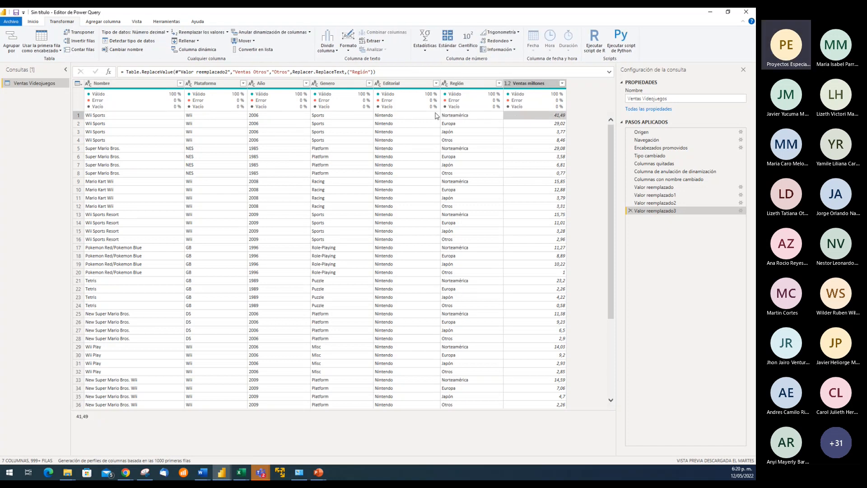
{"action": "left_click", "coordinate": [455, 115]}
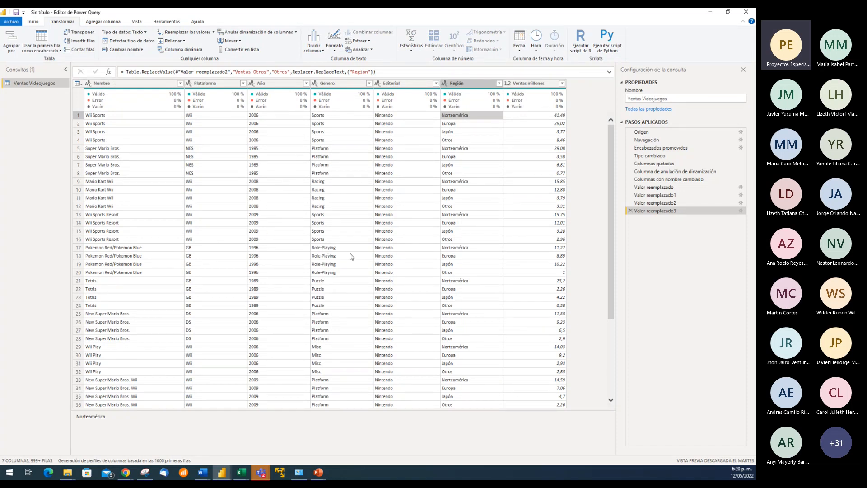
{"action": "scroll", "coordinate": [453, 313], "scroll_direction": "down", "scroll_amount": 5}
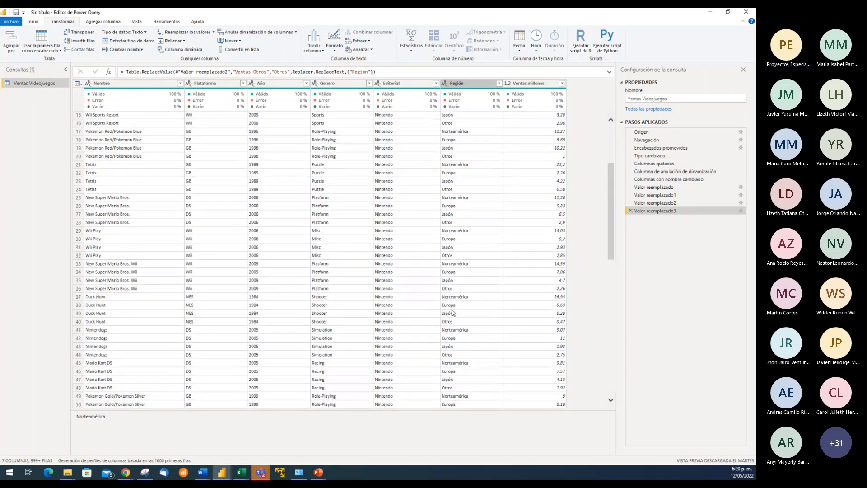
{"action": "scroll", "coordinate": [454, 313], "scroll_direction": "up", "scroll_amount": 5}
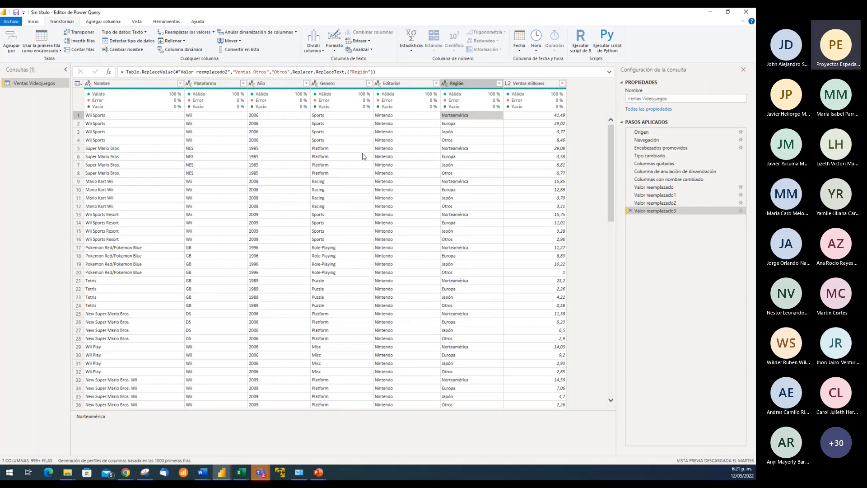
Examine every field of the first Wii Sports record, from Nombre and Plataforma through to Ventas millones
{"action": "left_click", "coordinate": [235, 116]}
{"action": "left_click", "coordinate": [172, 116]}
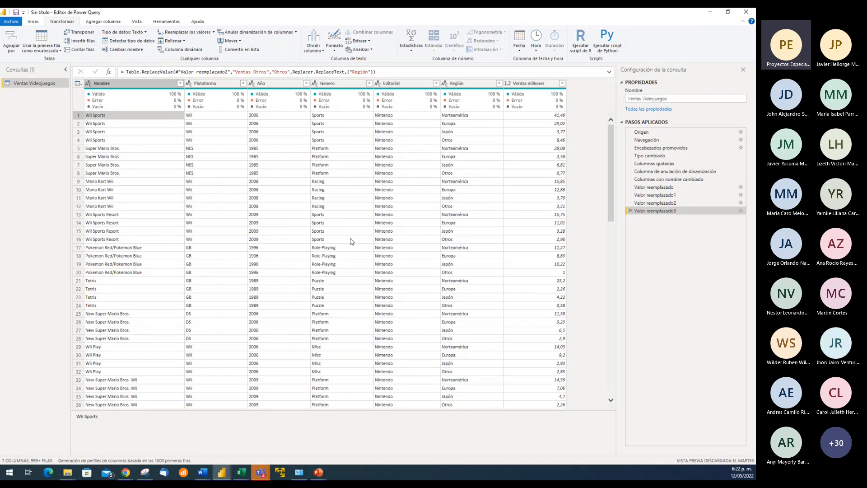
{"action": "left_click", "coordinate": [214, 117]}
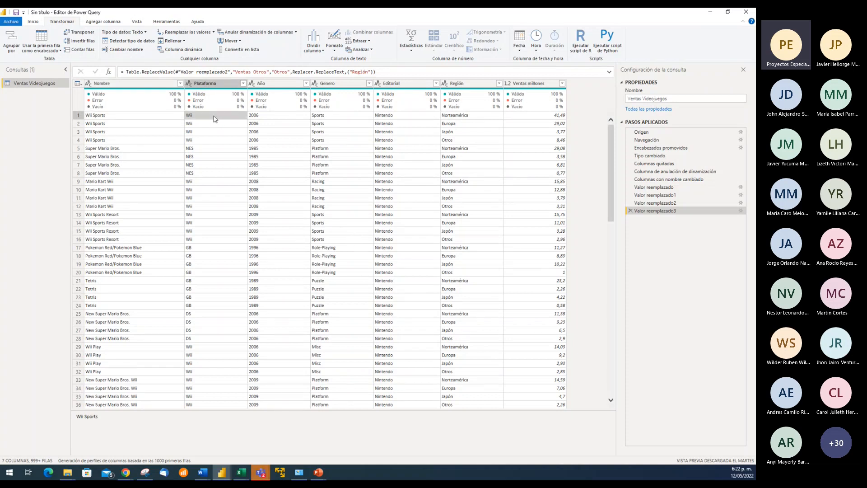
{"action": "left_click", "coordinate": [262, 117]}
{"action": "left_click", "coordinate": [322, 118]}
{"action": "left_click", "coordinate": [391, 118]}
{"action": "left_click", "coordinate": [457, 117]}
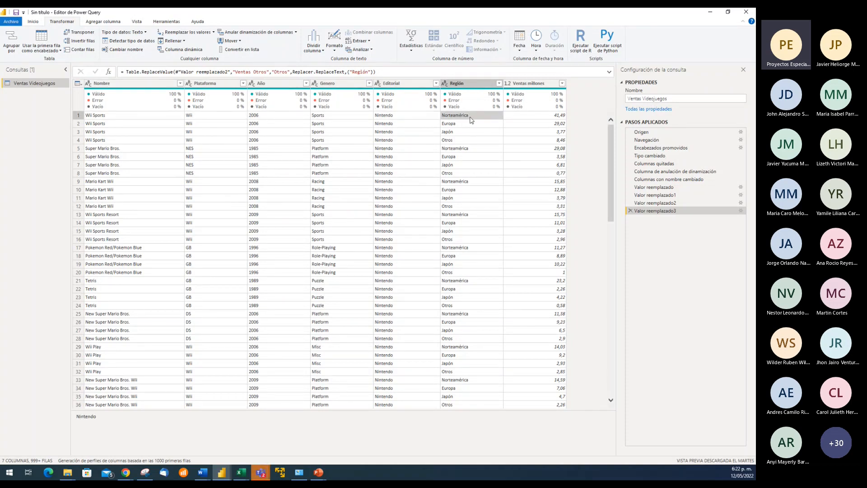
{"action": "left_click", "coordinate": [524, 117]}
{"action": "left_click", "coordinate": [125, 116]}
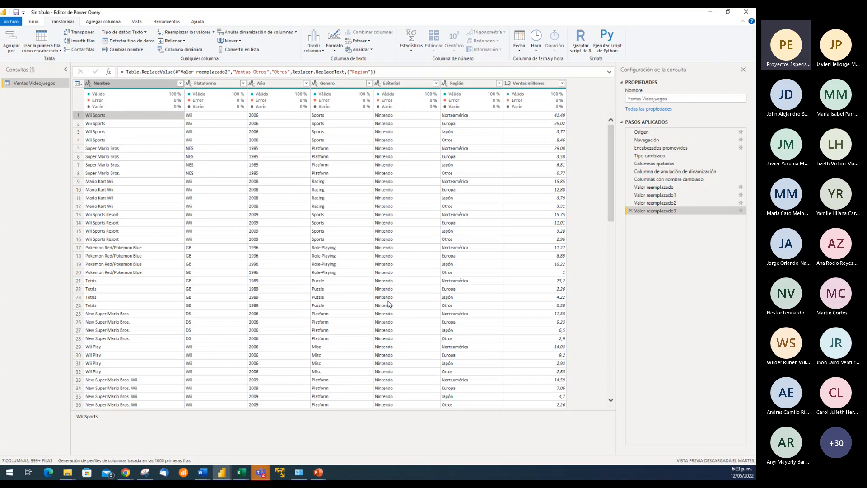
Close the query editor and apply the pending changes to the Ventas Videojuegos query
{"action": "left_click", "coordinate": [34, 21]}
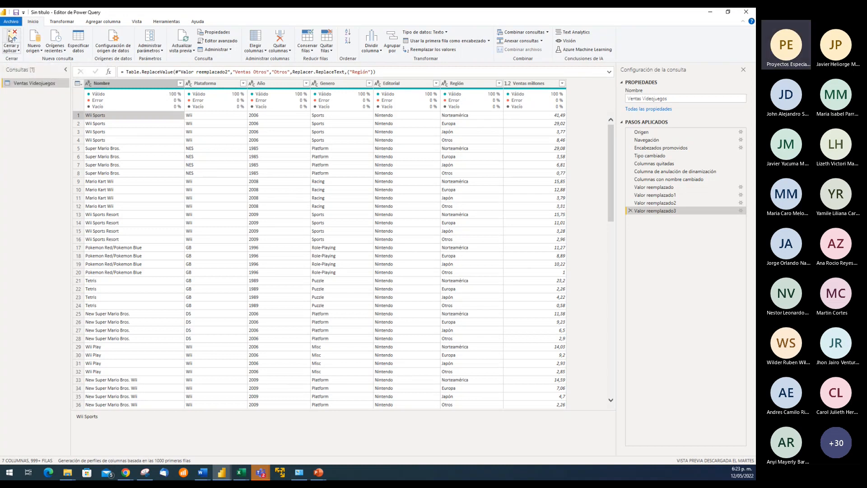
{"action": "left_click", "coordinate": [12, 50]}
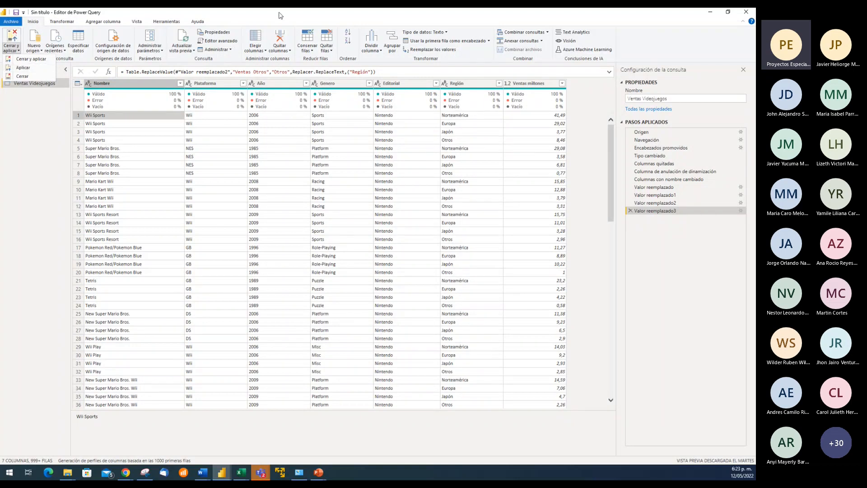
{"action": "left_click", "coordinate": [161, 18]}
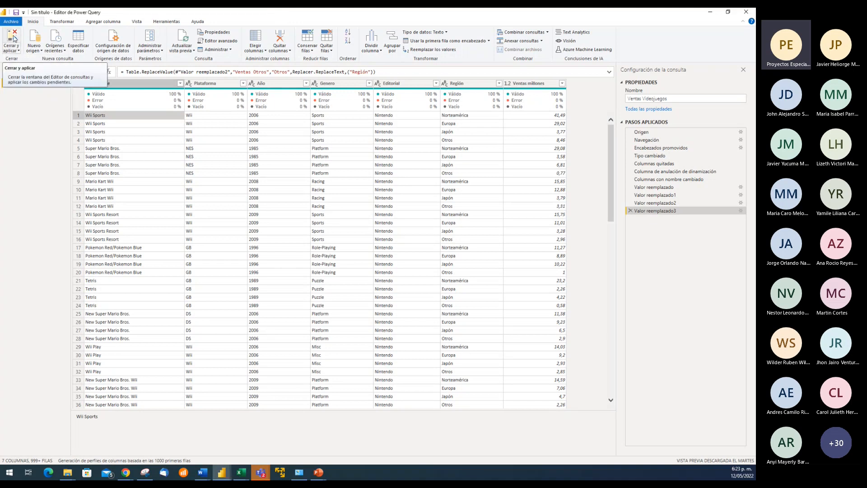
{"action": "left_click", "coordinate": [14, 38]}
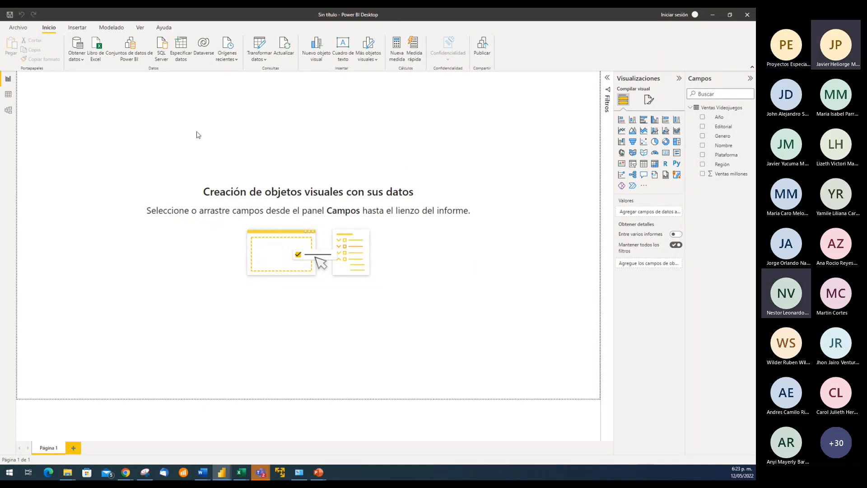
Examine the loaded Ventas Videojuegos table in the data view, including the Nombre column's filter values and the Ventas millones column
{"action": "left_click", "coordinate": [8, 94]}
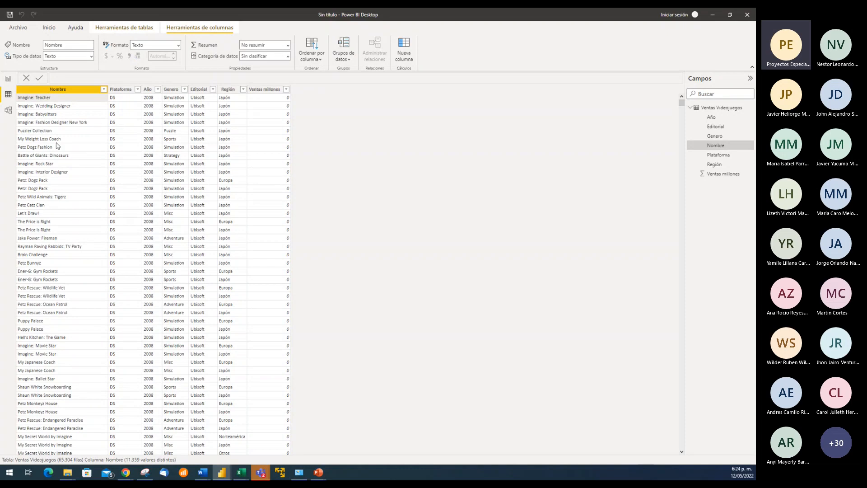
{"action": "left_click", "coordinate": [58, 109]}
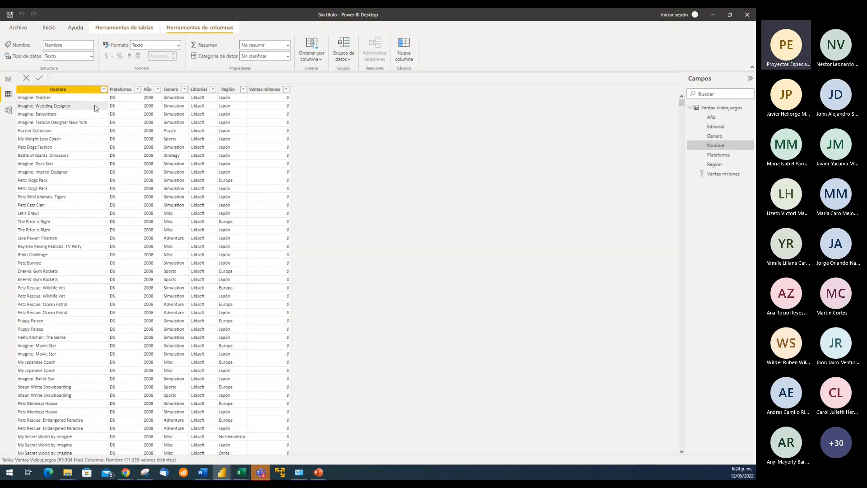
{"action": "left_click", "coordinate": [74, 92]}
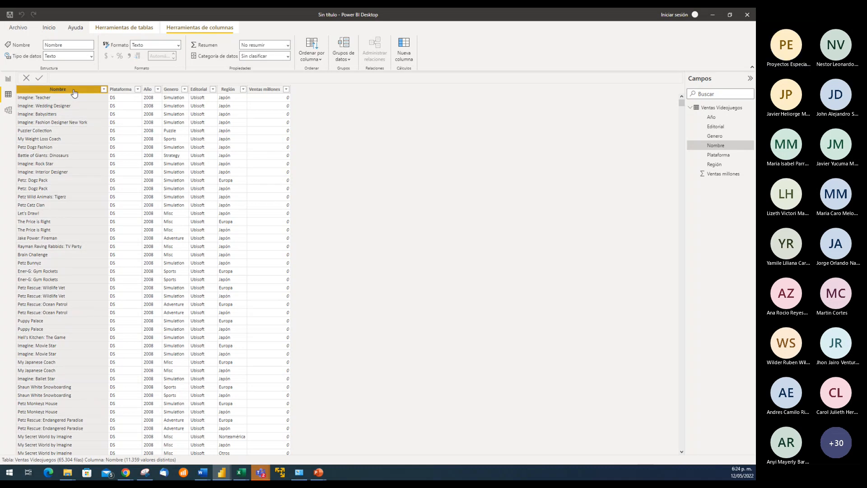
{"action": "left_click", "coordinate": [103, 91]}
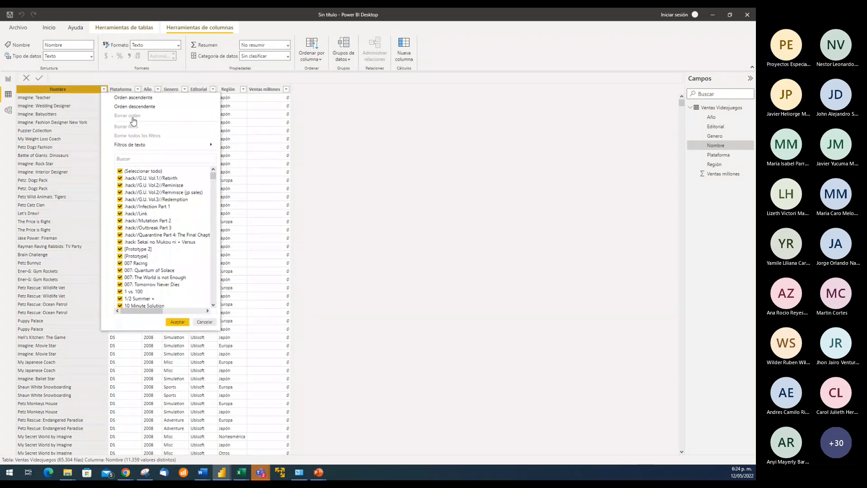
{"action": "left_click", "coordinate": [264, 125]}
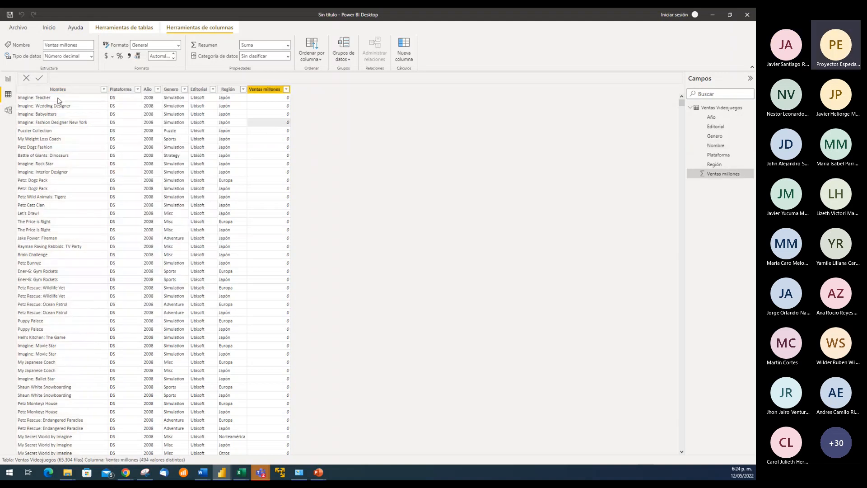
{"action": "left_click", "coordinate": [58, 99]}
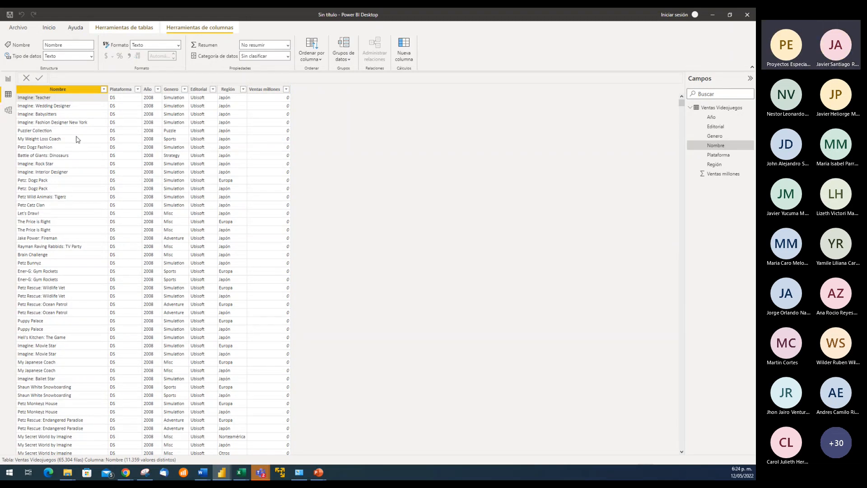
Review the report, data and model views in turn, ending on the blank report page
{"action": "left_click", "coordinate": [9, 80]}
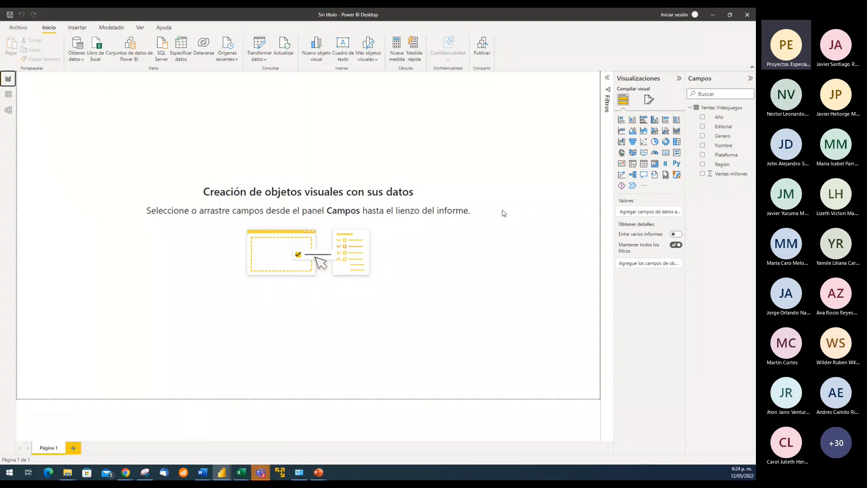
{"action": "left_click", "coordinate": [8, 96]}
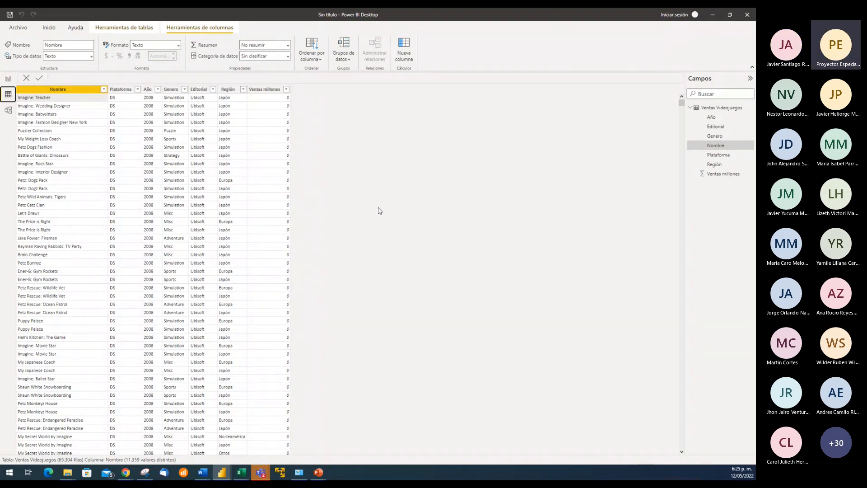
{"action": "left_click", "coordinate": [9, 78]}
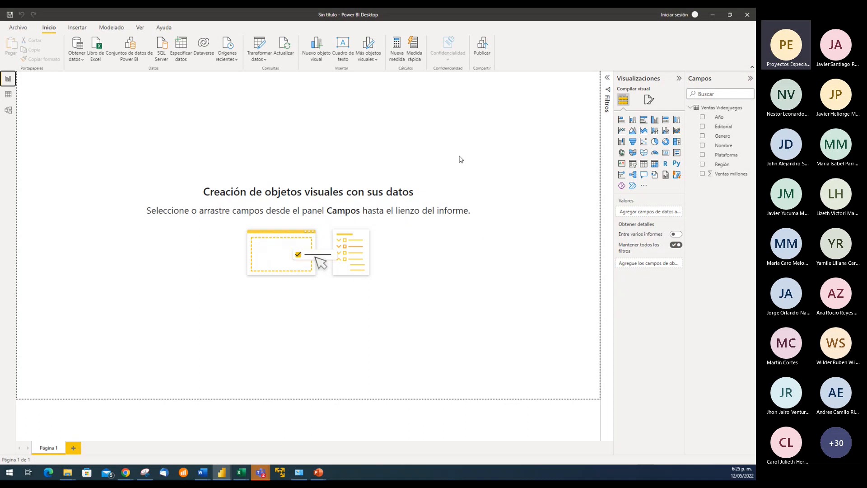
{"action": "left_click", "coordinate": [8, 97]}
{"action": "left_click", "coordinate": [8, 110]}
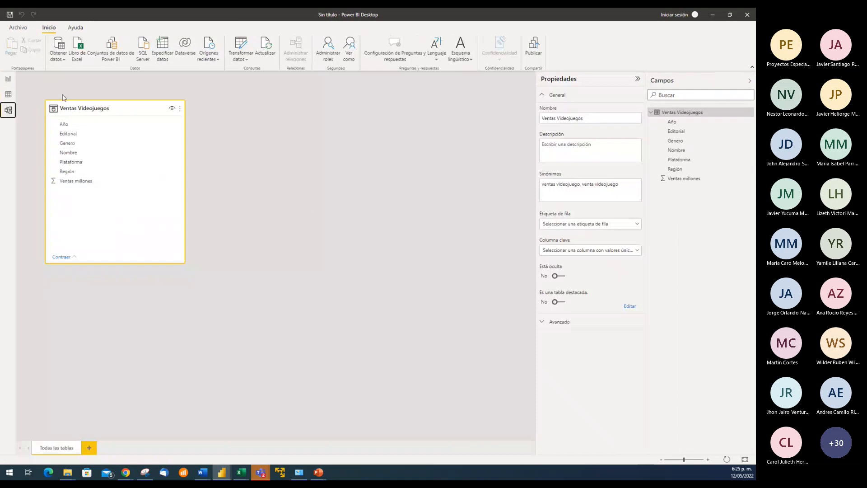
{"action": "left_click", "coordinate": [7, 79]}
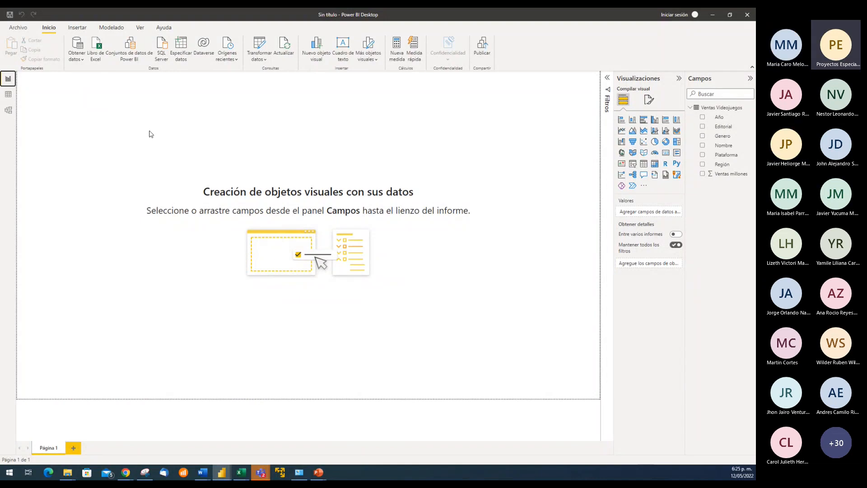
Sort the Ventas Videojuegos table in the data view by Ventas millones in descending order
{"action": "left_click", "coordinate": [8, 99]}
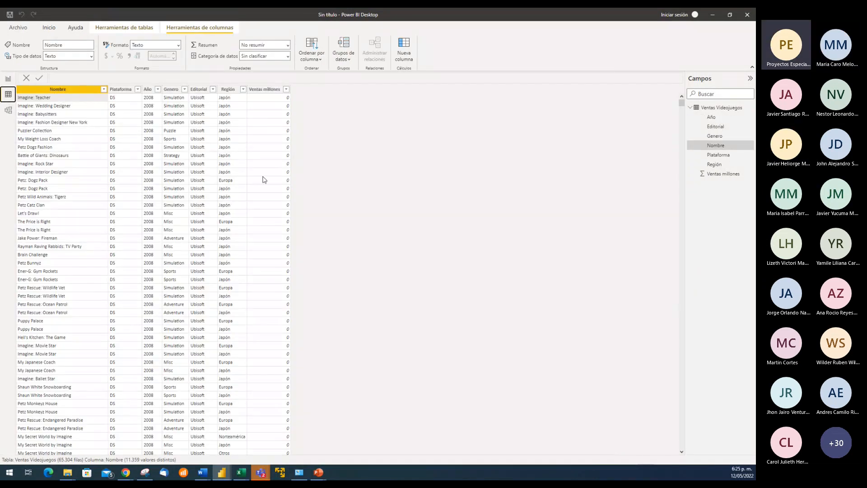
{"action": "left_click", "coordinate": [288, 91]}
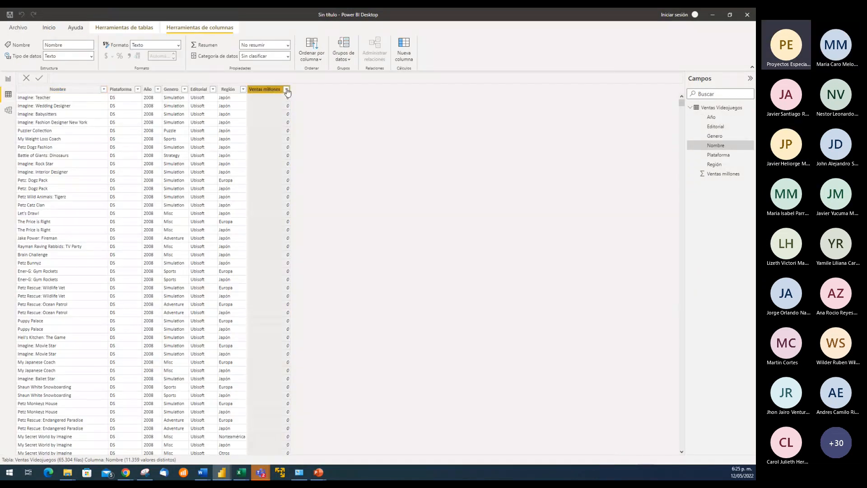
{"action": "mouse_move", "coordinate": [358, 146]}
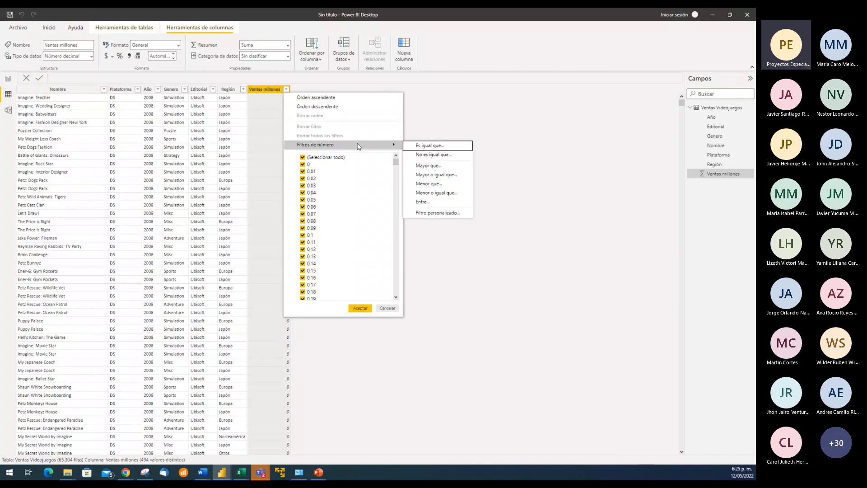
{"action": "left_click", "coordinate": [341, 106]}
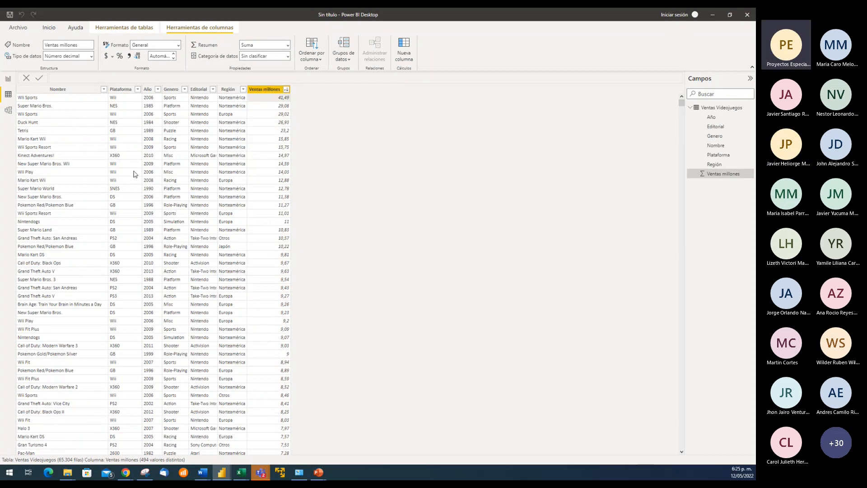
Browse the sorted table to its last row and back, and check the Ventas millones sort options and the Región column
{"action": "left_click_drag", "start_coordinate": [682, 105], "coordinate": [675, 443]}
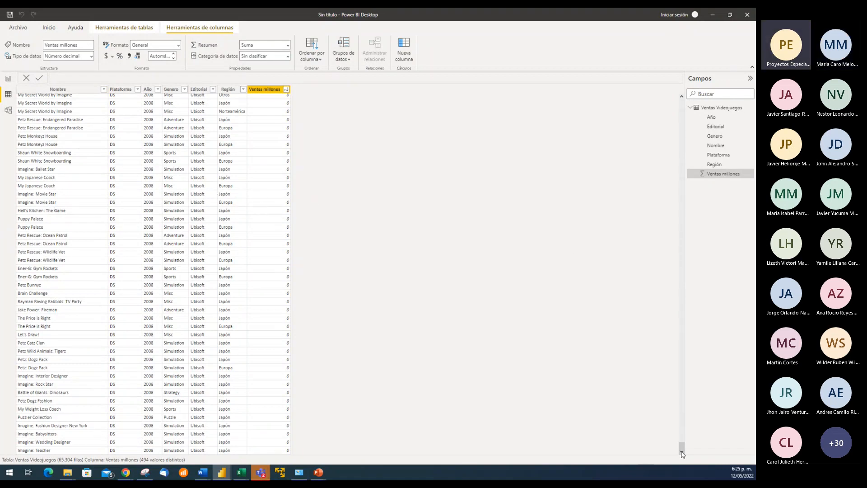
{"action": "left_click_drag", "start_coordinate": [682, 446], "coordinate": [672, 95]}
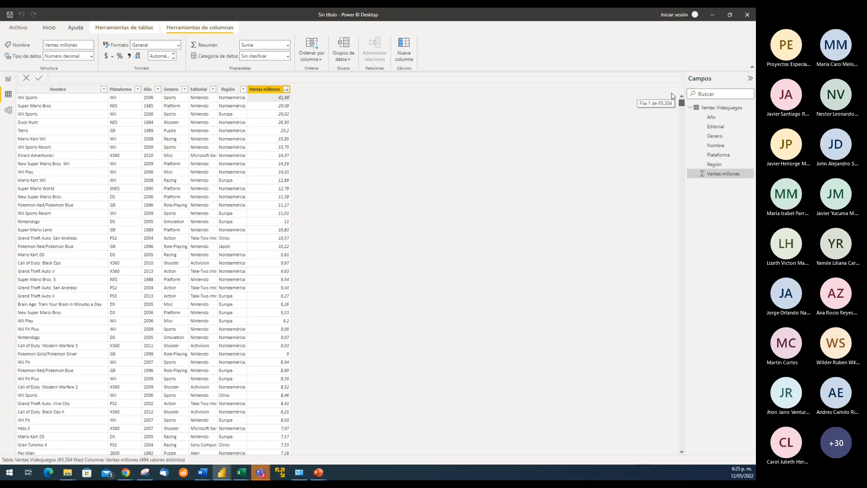
{"action": "left_click", "coordinate": [287, 90]}
{"action": "left_click", "coordinate": [287, 90]}
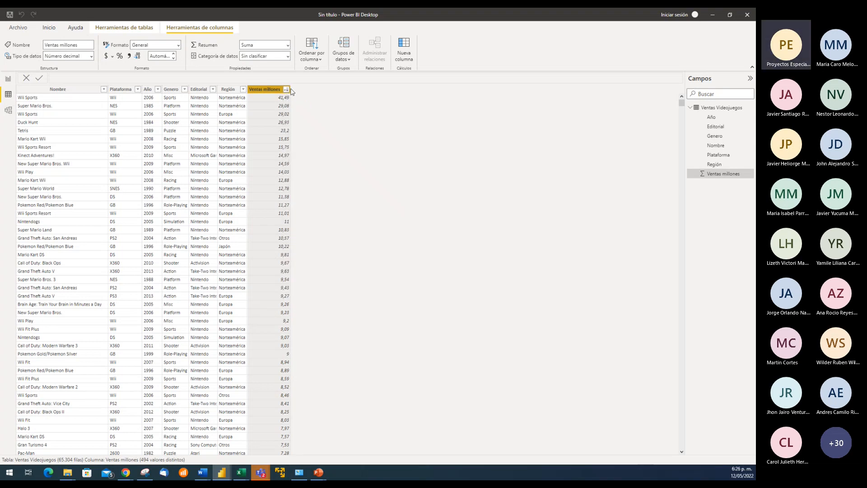
{"action": "left_click", "coordinate": [287, 89]}
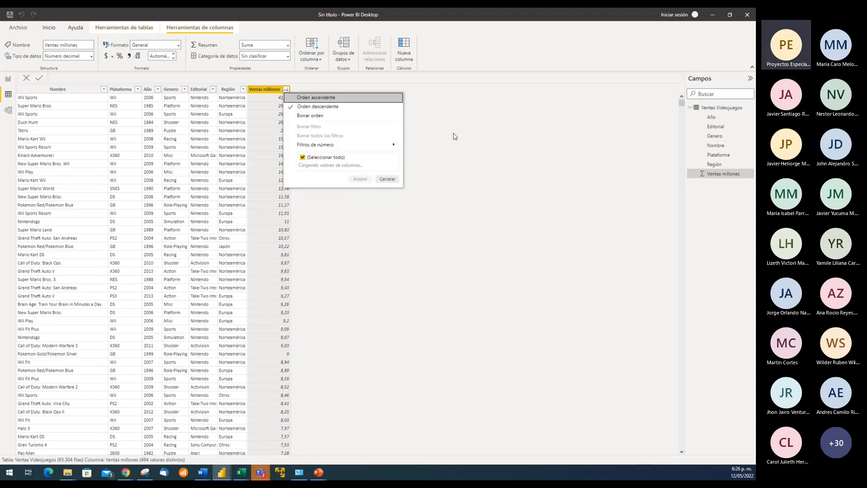
{"action": "left_click", "coordinate": [206, 130]}
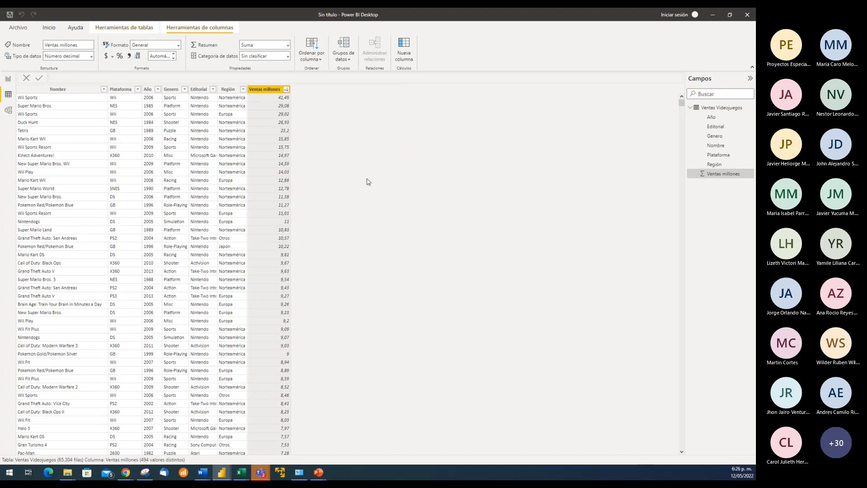
{"action": "left_click", "coordinate": [231, 122]}
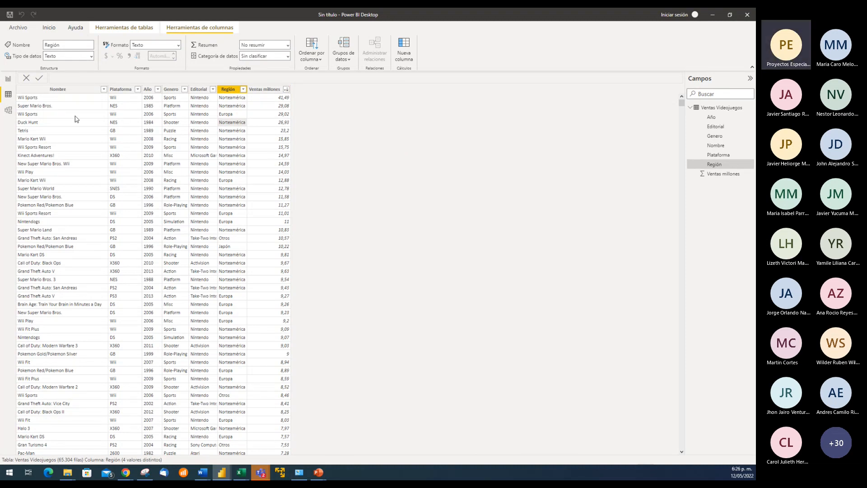
Insert a table visual on the report page, move it to the middle of the canvas, and widen it to about double
{"action": "left_click", "coordinate": [8, 79]}
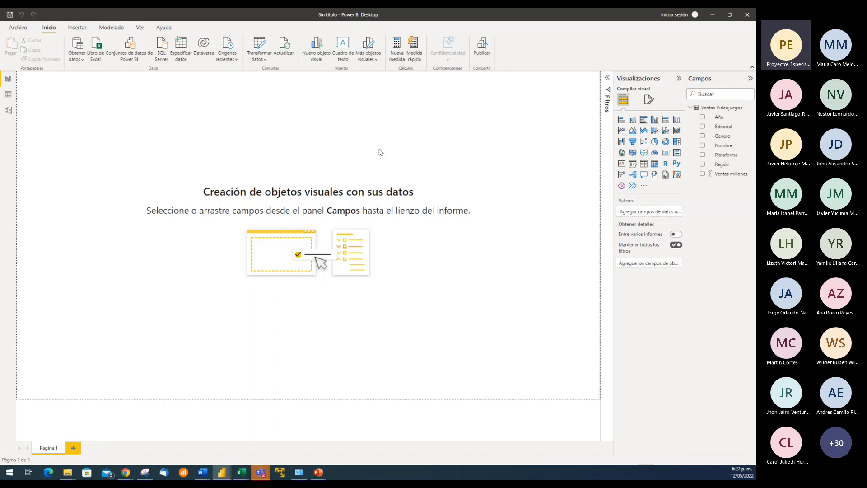
{"action": "left_click", "coordinate": [646, 168]}
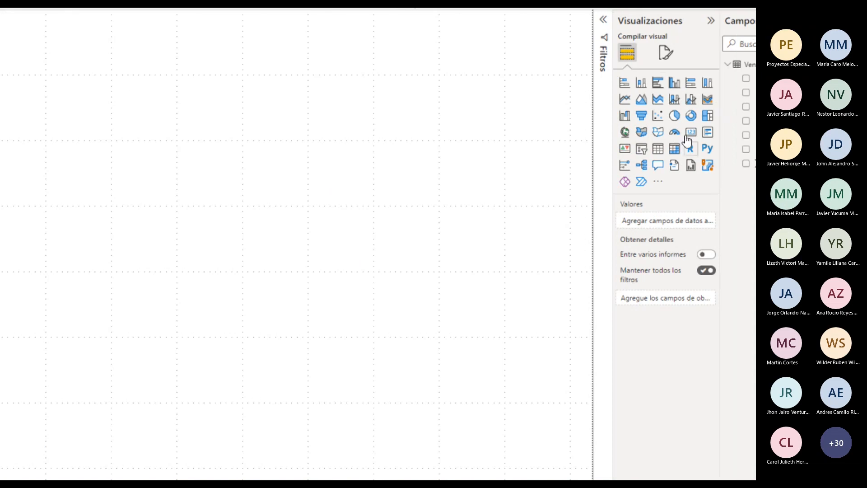
{"action": "left_click", "coordinate": [659, 151]}
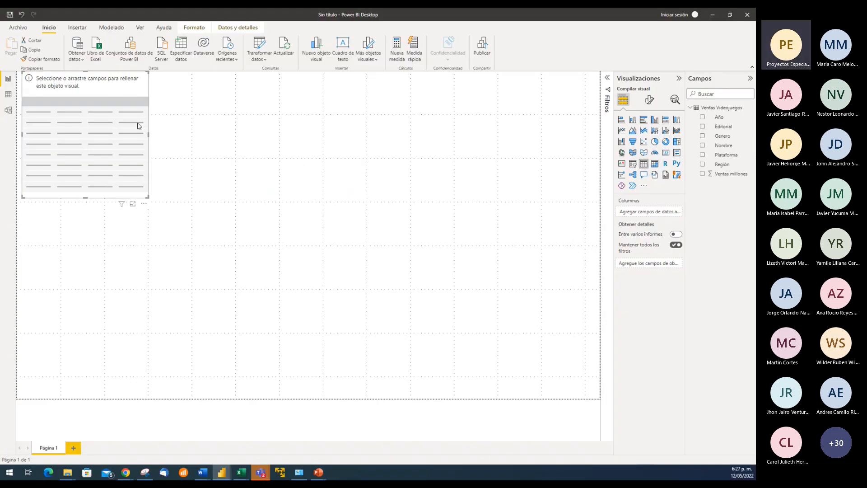
{"action": "left_click_drag", "start_coordinate": [126, 94], "coordinate": [339, 219]}
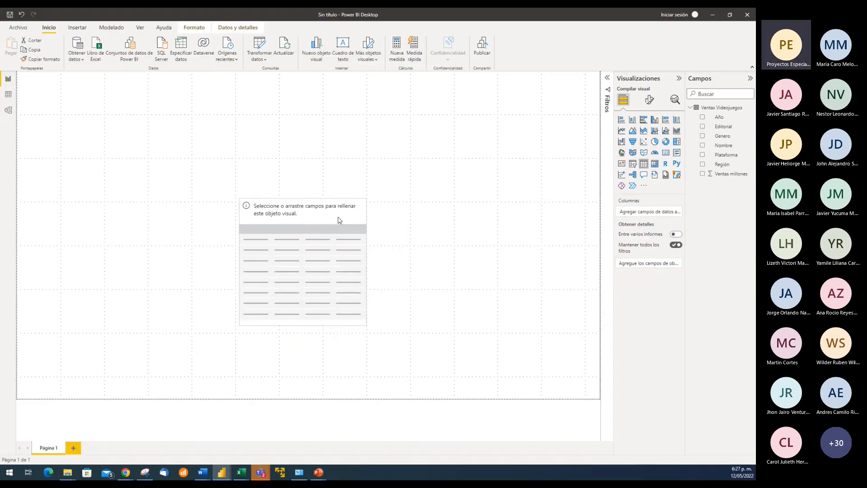
{"action": "left_click_drag", "start_coordinate": [369, 264], "coordinate": [494, 266]}
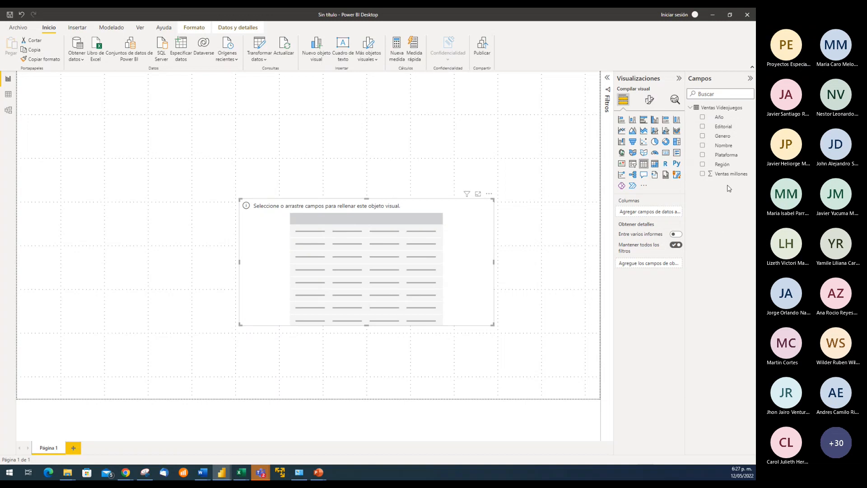
Add the Nombre and Año fields as the table visual's columns, then make it wider and taller and browse its rows
{"action": "left_click_drag", "start_coordinate": [725, 146], "coordinate": [664, 213]}
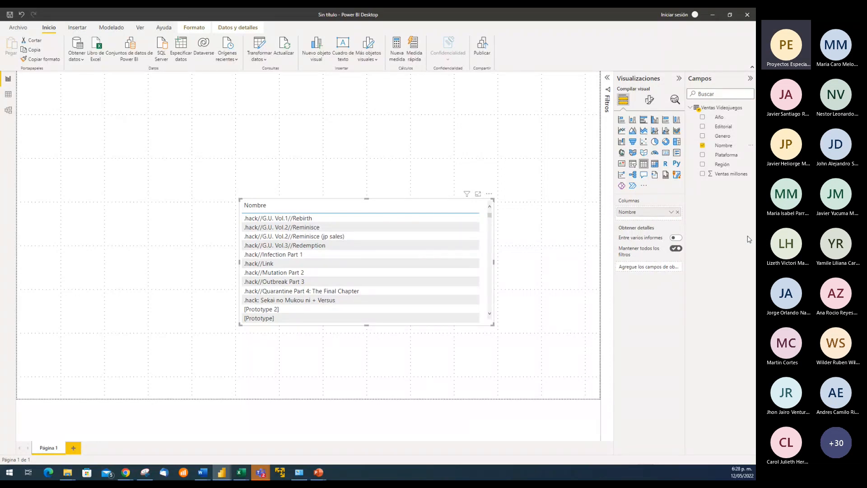
{"action": "left_click_drag", "start_coordinate": [719, 117], "coordinate": [655, 219]}
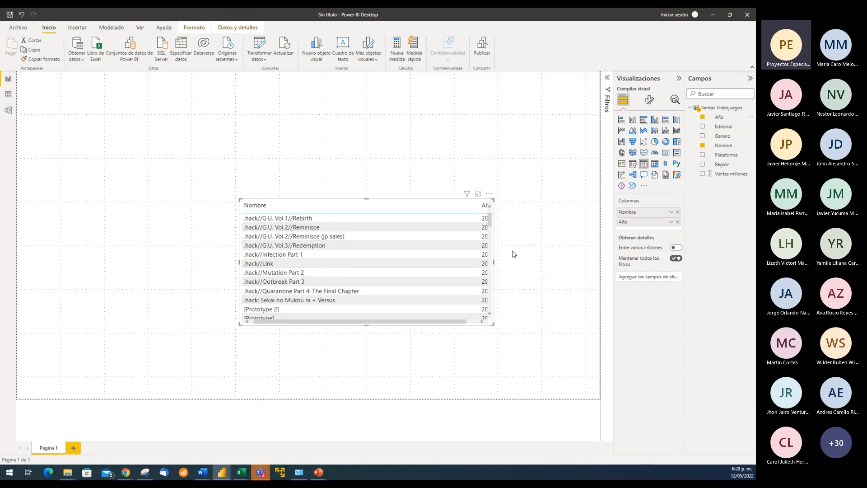
{"action": "left_click_drag", "start_coordinate": [494, 262], "coordinate": [552, 273]}
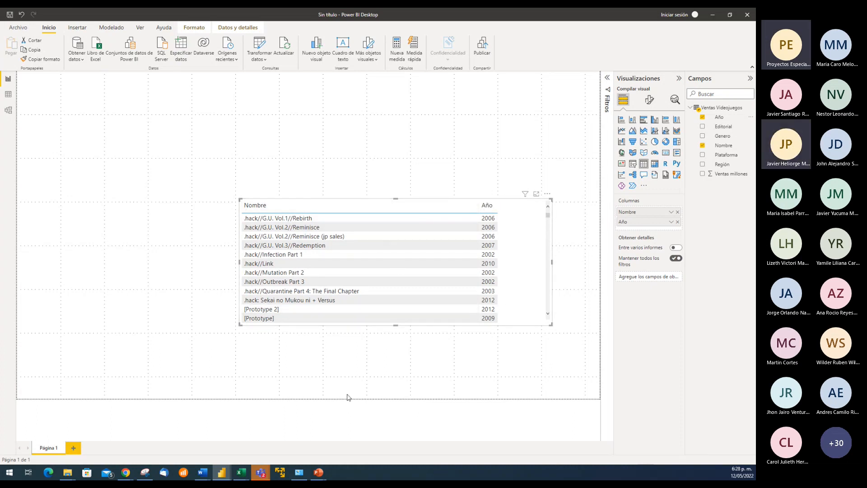
{"action": "left_click_drag", "start_coordinate": [396, 325], "coordinate": [384, 388]}
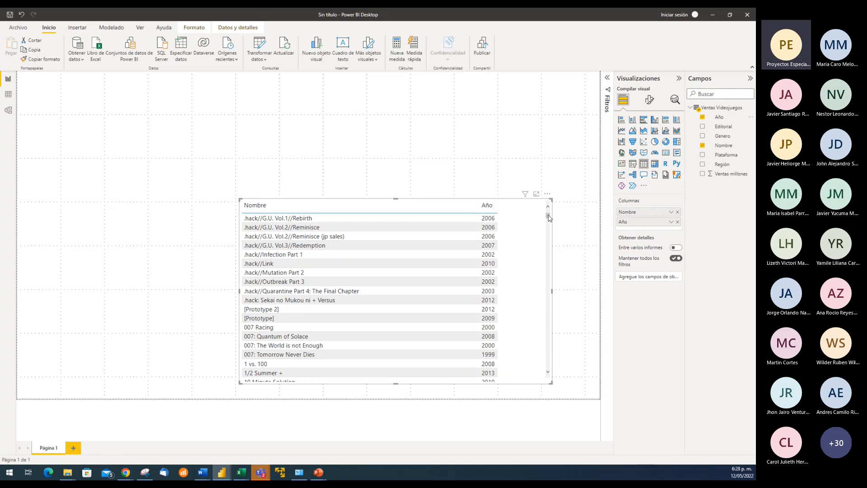
{"action": "left_click_drag", "start_coordinate": [549, 218], "coordinate": [548, 381]}
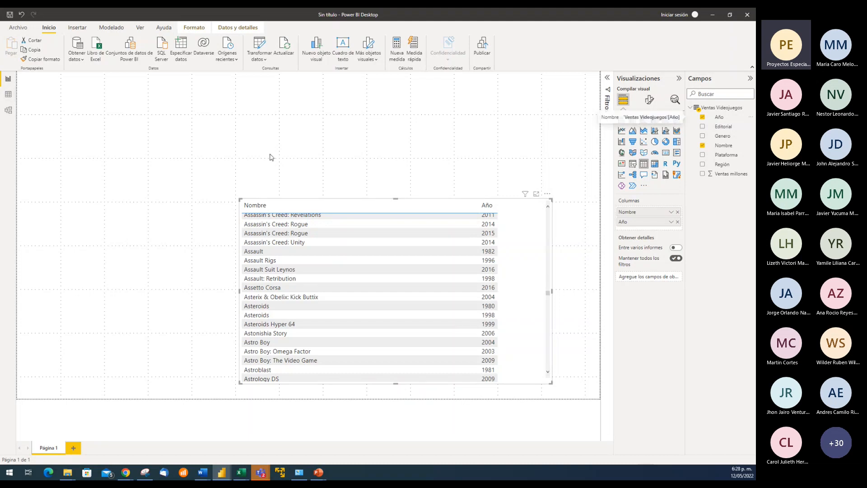
Reorder the table visual's columns so that Año comes before Nombre
{"action": "left_click_drag", "start_coordinate": [550, 292], "coordinate": [548, 212]}
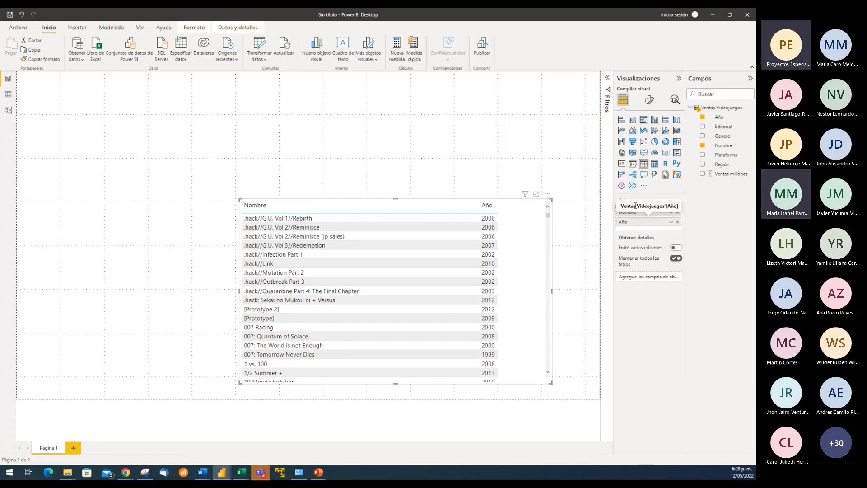
{"action": "left_click_drag", "start_coordinate": [649, 225], "coordinate": [625, 210]}
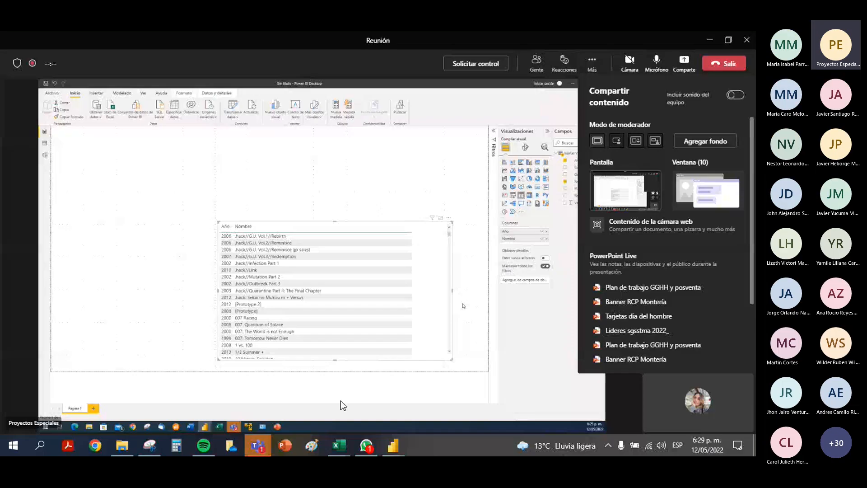
Switch to the Tarea modulo 3 file, close and apply its Power Query edits, and expand the Ventas Videojuegos table's fields
{"action": "left_click", "coordinate": [391, 448]}
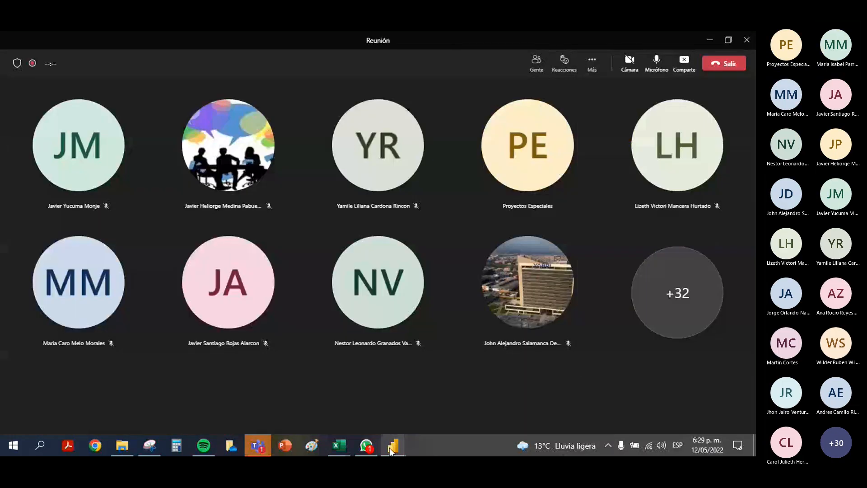
{"action": "left_click", "coordinate": [392, 447]}
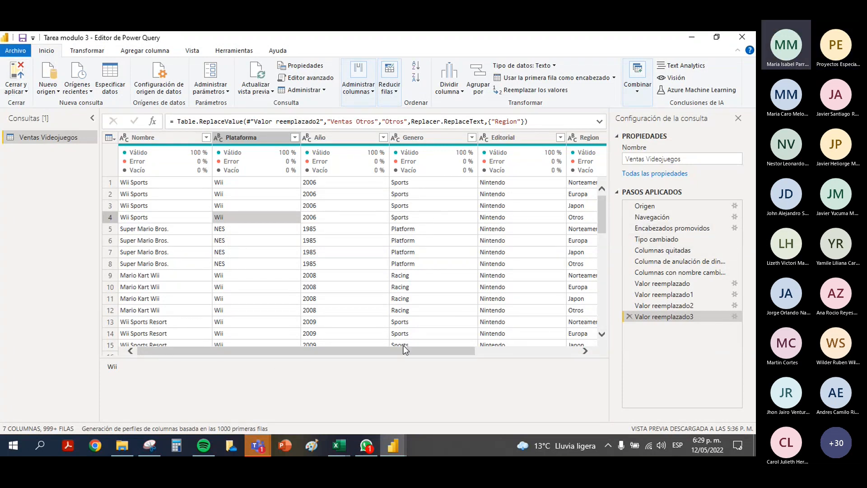
{"action": "left_click", "coordinate": [17, 72]}
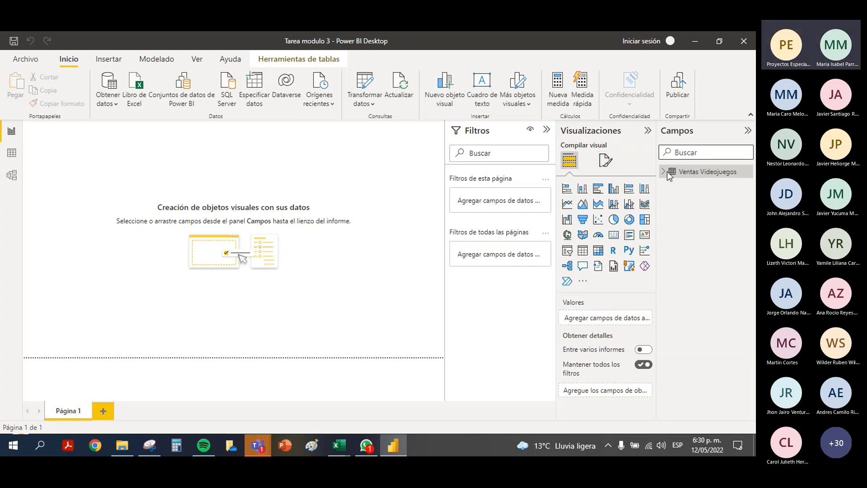
{"action": "left_click", "coordinate": [703, 173]}
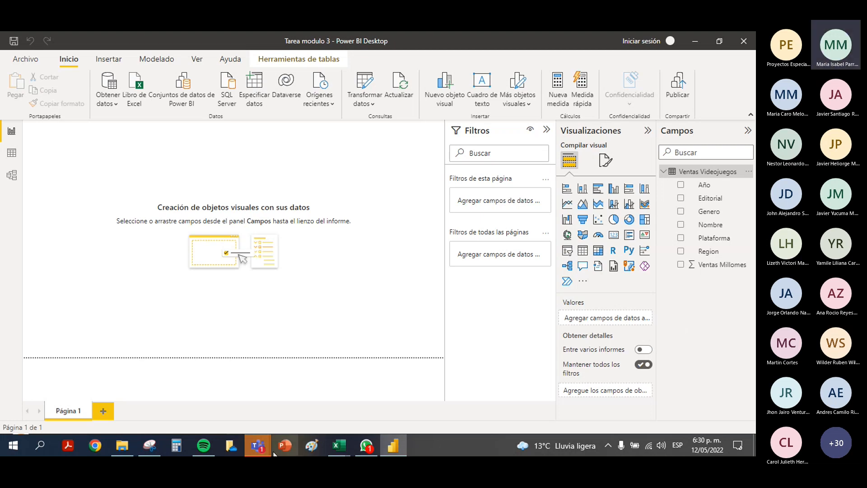
{"action": "mouse_move", "coordinate": [263, 447]}
{"action": "left_click", "coordinate": [392, 373]}
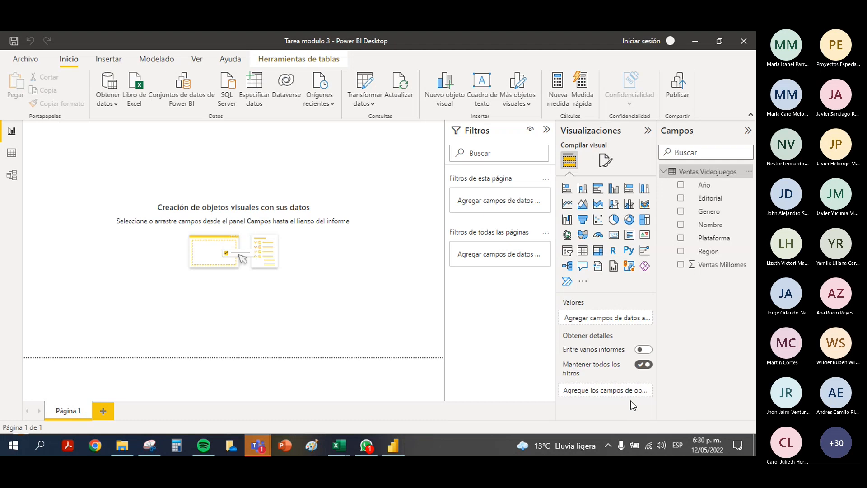
{"action": "left_click", "coordinate": [682, 415]}
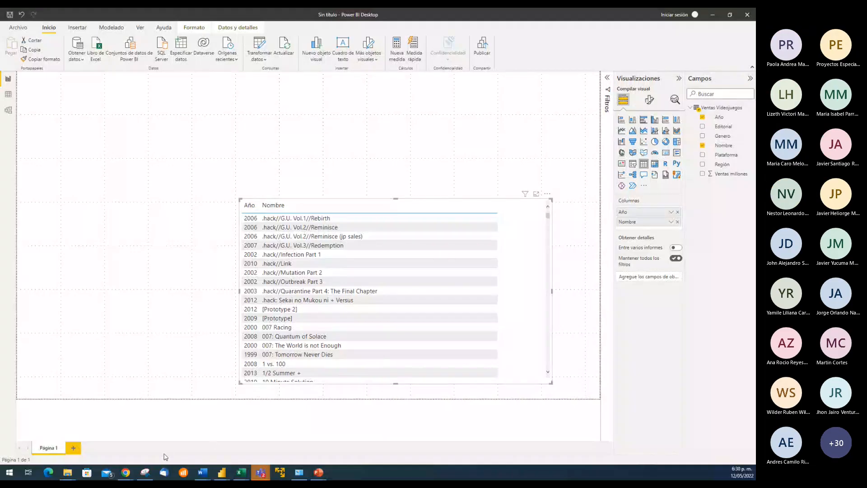
In the shared untitled report, change the matrix of Nombre and Año to a table visual and return to the Teams meeting
{"action": "mouse_move", "coordinate": [262, 475]}
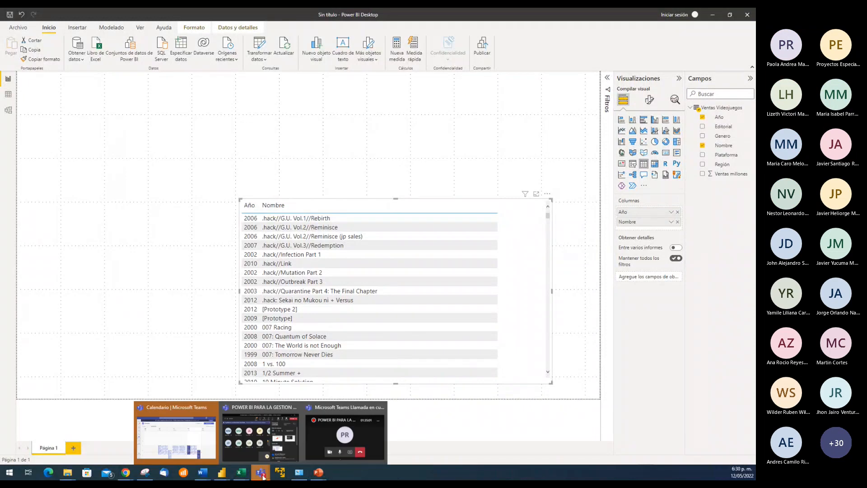
{"action": "left_click", "coordinate": [260, 431]}
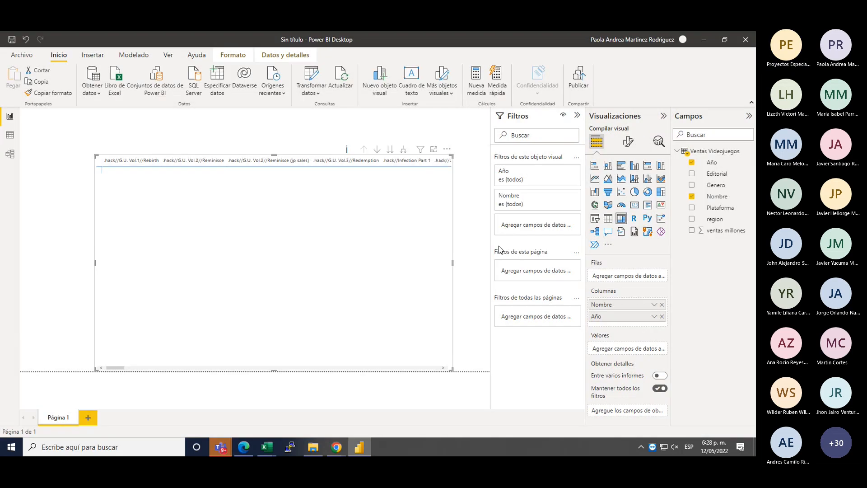
{"action": "left_click", "coordinate": [499, 249]}
{"action": "left_click", "coordinate": [609, 219]}
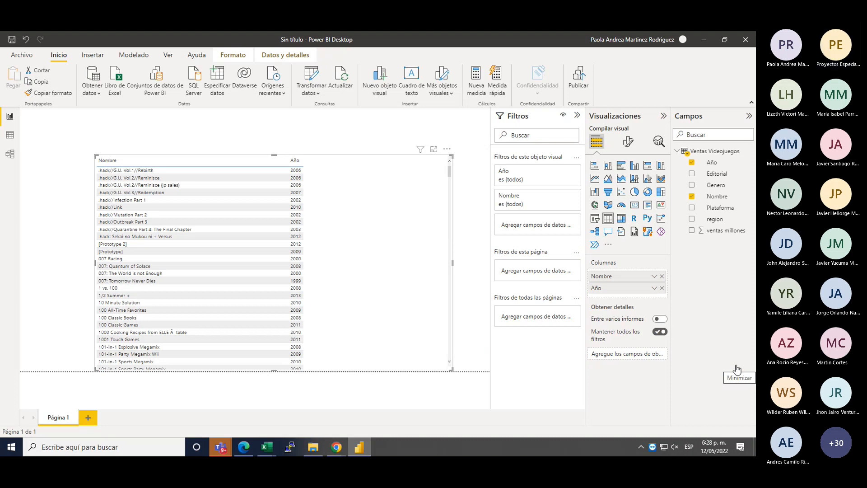
{"action": "mouse_move", "coordinate": [222, 451]}
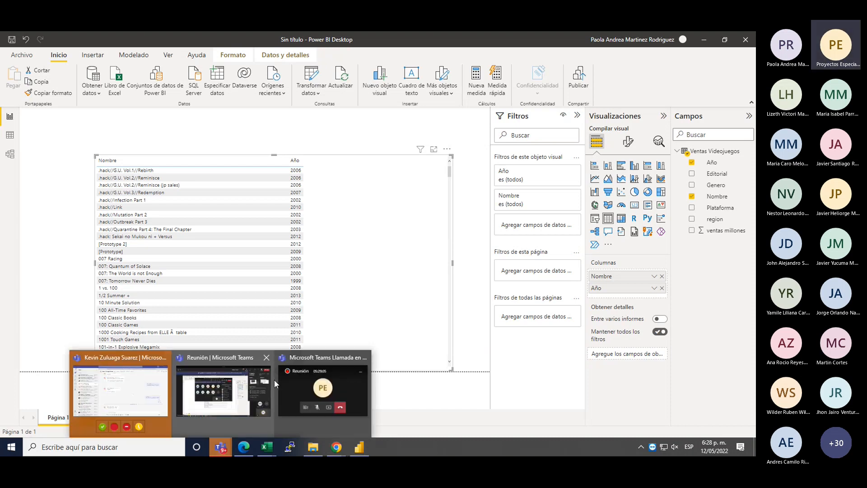
{"action": "left_click", "coordinate": [303, 376]}
{"action": "left_click", "coordinate": [686, 72]}
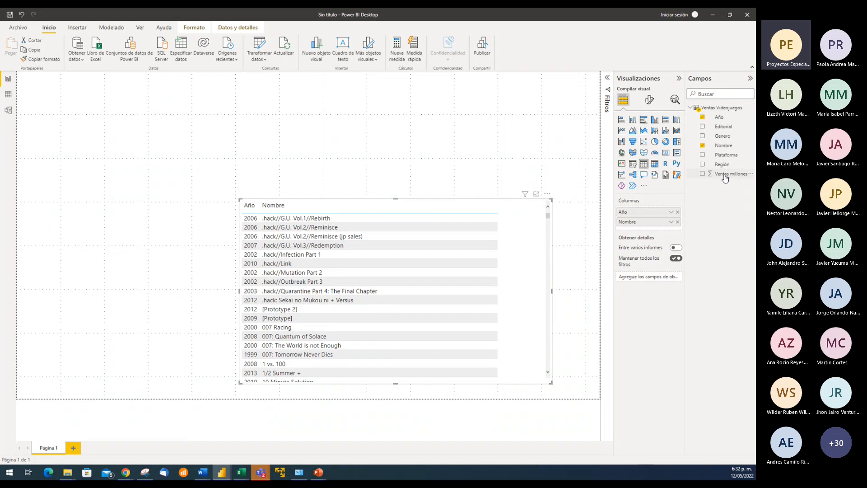
Add Ventas millones to the table visual as the third column, after Año and Nombre
{"action": "left_click_drag", "start_coordinate": [707, 194], "coordinate": [663, 228]}
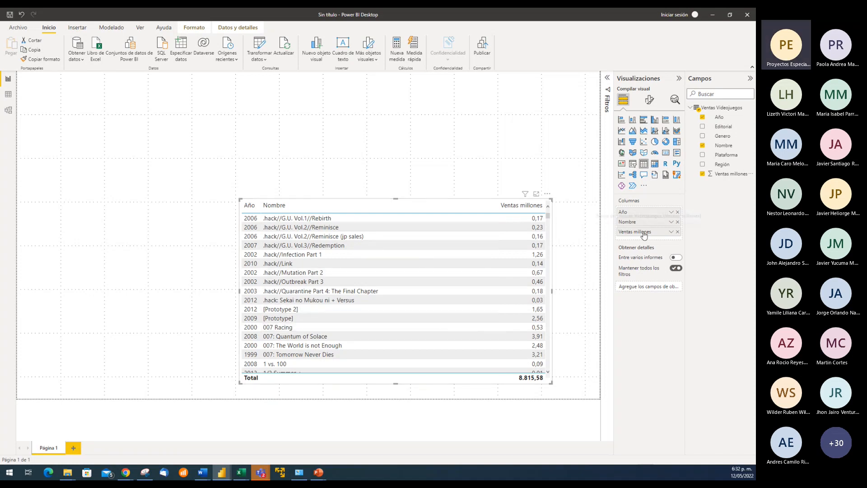
{"action": "mouse_move", "coordinate": [636, 220]}
{"action": "left_mouse_down"}
{"action": "mouse_move", "coordinate": [638, 229]}
{"action": "mouse_move", "coordinate": [635, 211]}
{"action": "mouse_move", "coordinate": [647, 211]}
{"action": "left_mouse_up"}
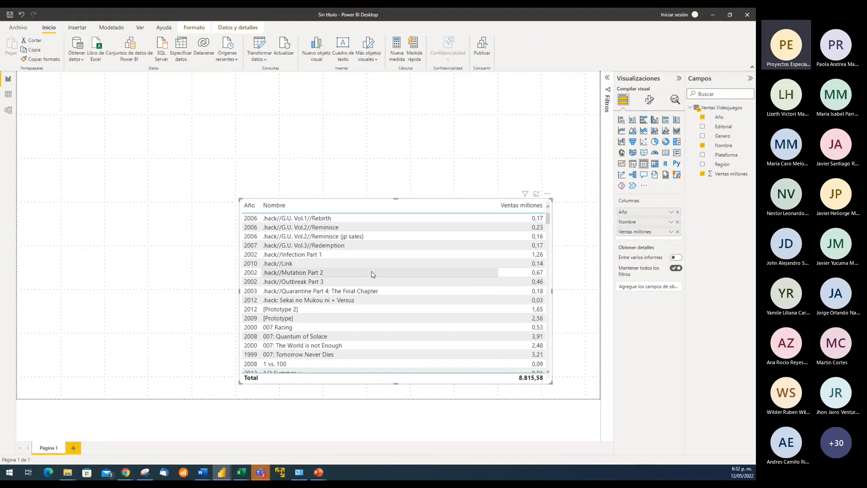
Try sorting the table visual by Año and by Nombre, then sort it by Ventas millones in descending order
{"action": "left_click", "coordinate": [253, 210]}
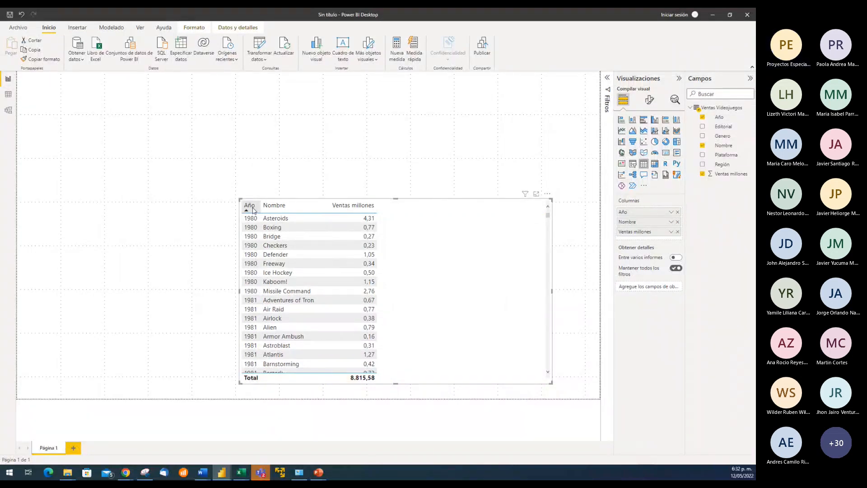
{"action": "left_click", "coordinate": [277, 206]}
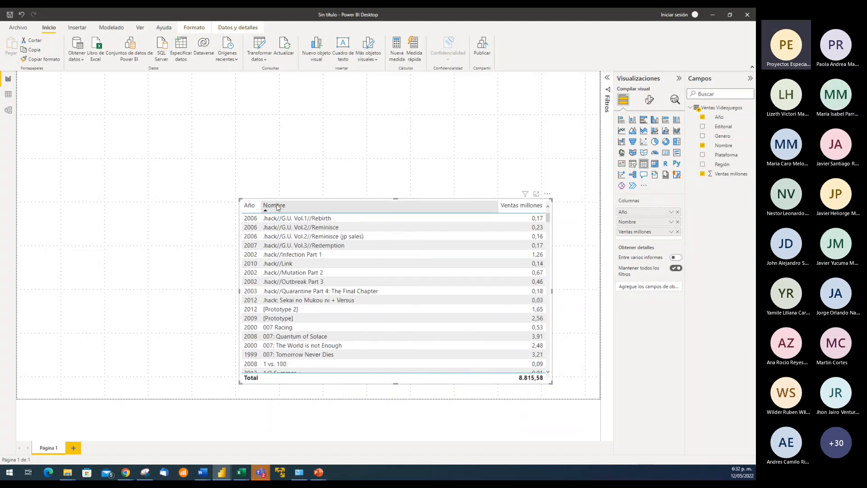
{"action": "left_click", "coordinate": [290, 207]}
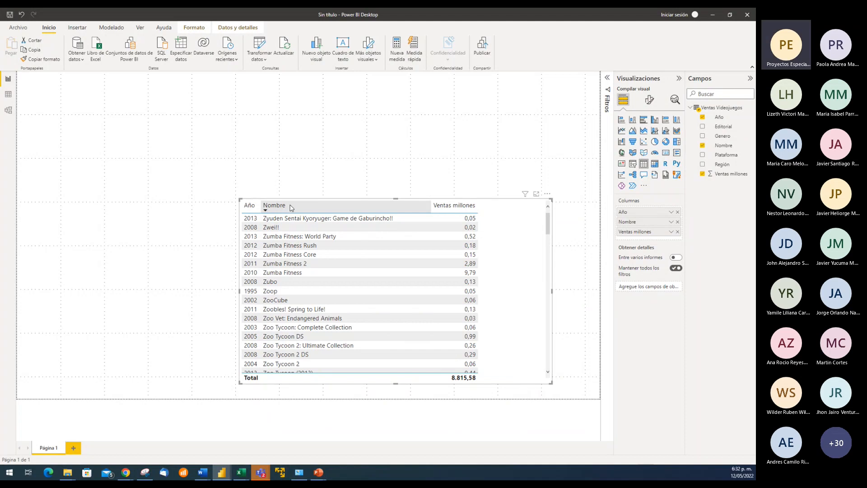
{"action": "left_click", "coordinate": [250, 206]}
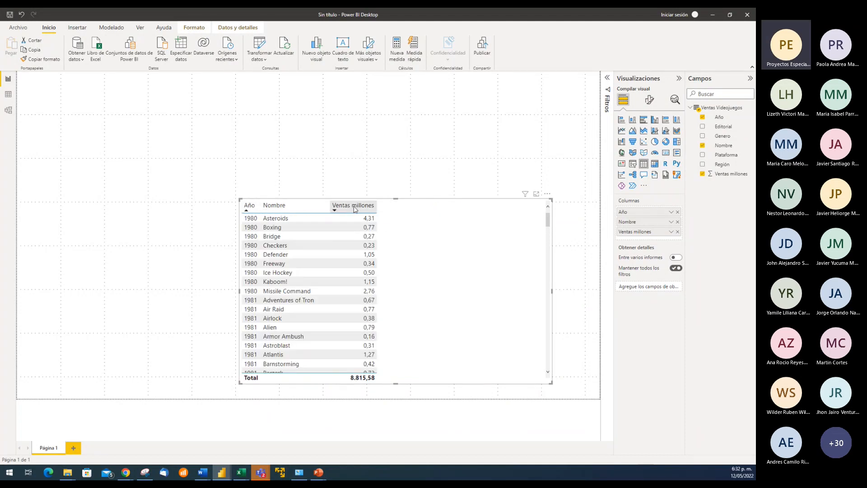
{"action": "left_click", "coordinate": [356, 207]}
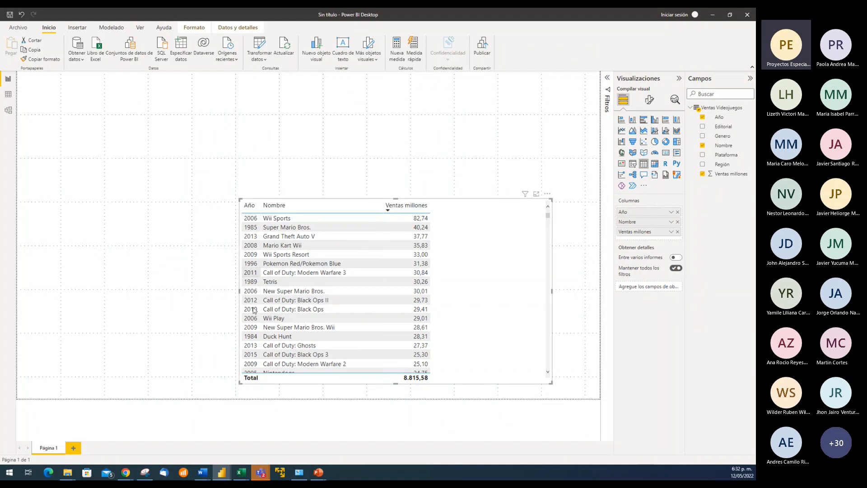
Narrow the table visual and lower its top edge to make it slightly shorter
{"action": "left_click_drag", "start_coordinate": [549, 293], "coordinate": [509, 294]}
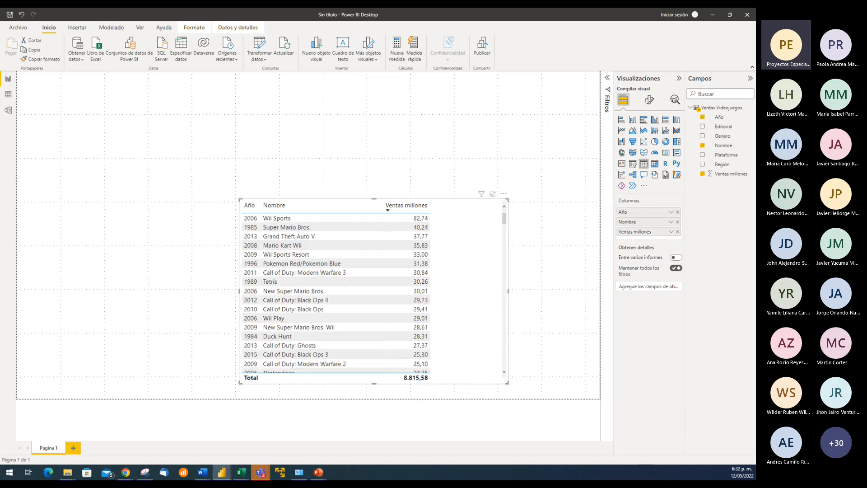
{"action": "key", "text": "alt+Tab"}
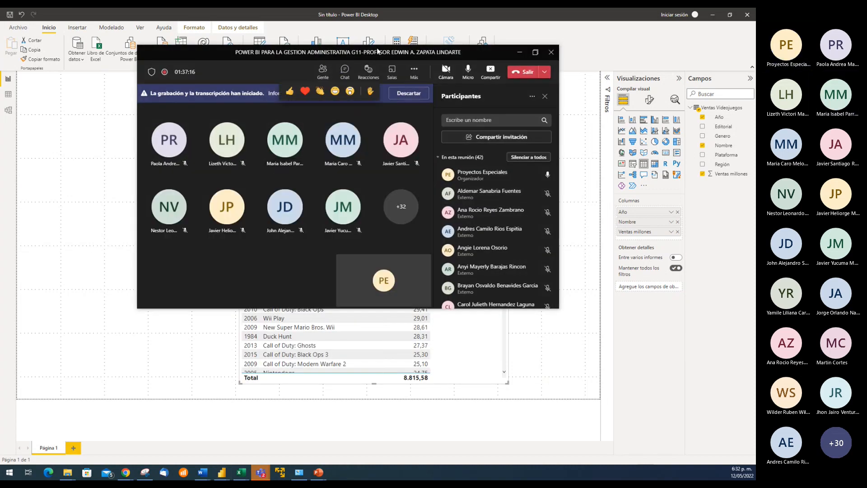
{"action": "key", "text": "alt+Tab"}
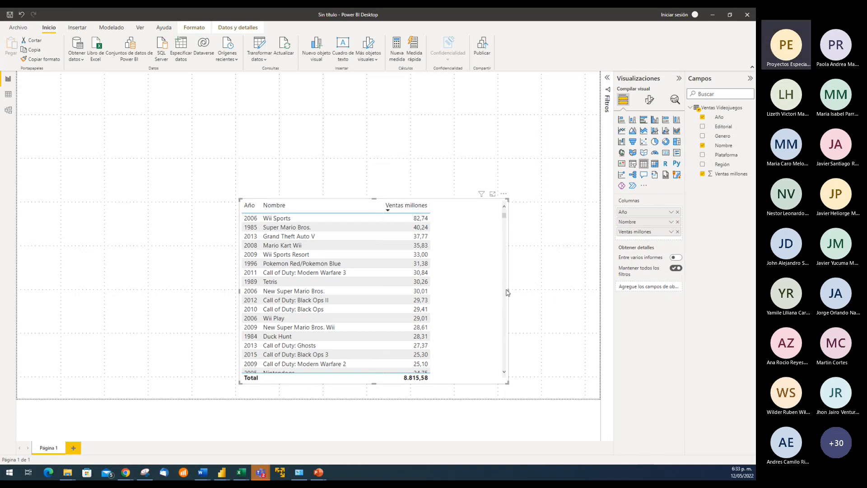
{"action": "mouse_move", "coordinate": [508, 293]}
{"action": "left_mouse_down"}
{"action": "mouse_move", "coordinate": [571, 296]}
{"action": "mouse_move", "coordinate": [511, 295]}
{"action": "left_mouse_up"}
{"action": "mouse_move", "coordinate": [376, 199]}
{"action": "left_mouse_down"}
{"action": "mouse_move", "coordinate": [379, 229]}
{"action": "mouse_move", "coordinate": [387, 210]}
{"action": "left_mouse_up"}
Insert an empty stacked column chart above the table and alternate the selection between both visuals to compare their field options
{"action": "left_click", "coordinate": [378, 146]}
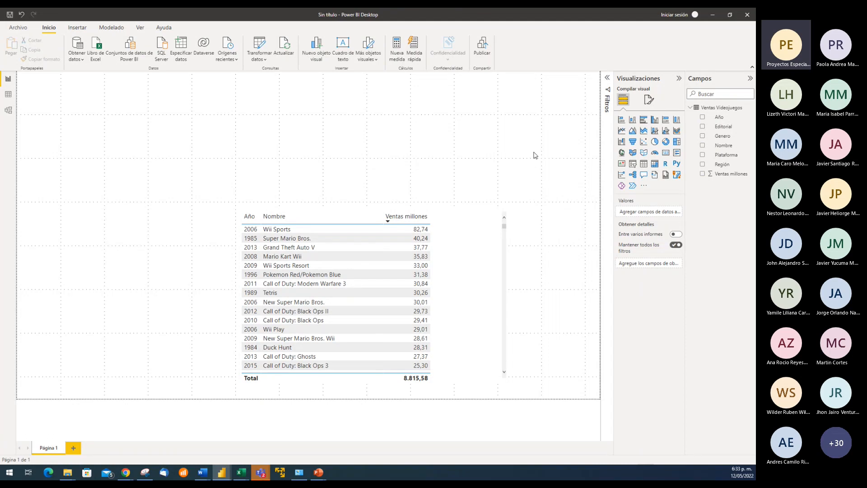
{"action": "left_click", "coordinate": [635, 121]}
{"action": "left_click_drag", "start_coordinate": [174, 187], "coordinate": [594, 145]}
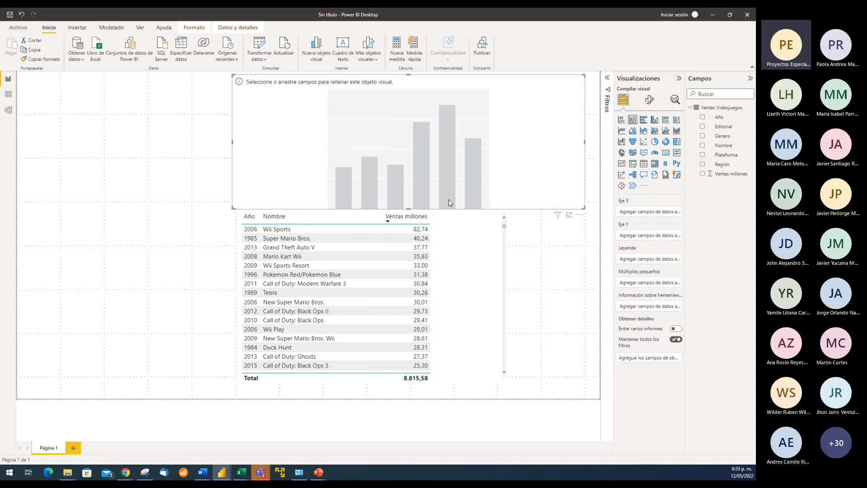
{"action": "left_click_drag", "start_coordinate": [413, 208], "coordinate": [413, 210]}
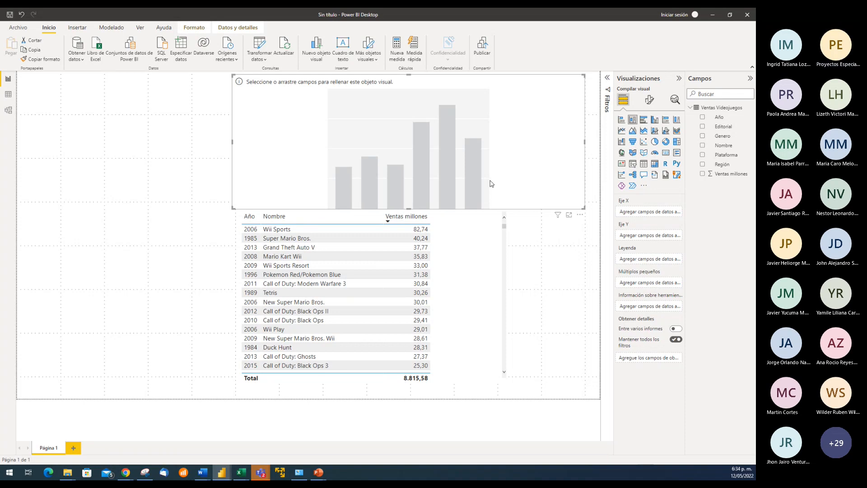
{"action": "left_click", "coordinate": [486, 295]}
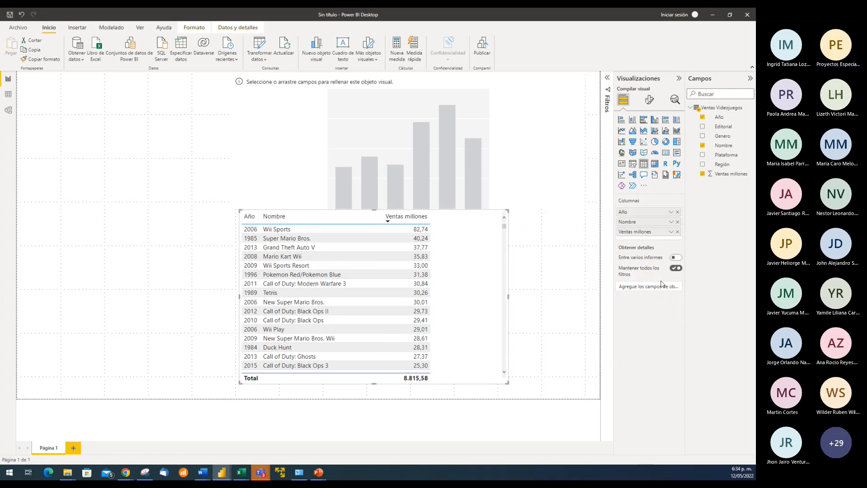
{"action": "left_click", "coordinate": [535, 146]}
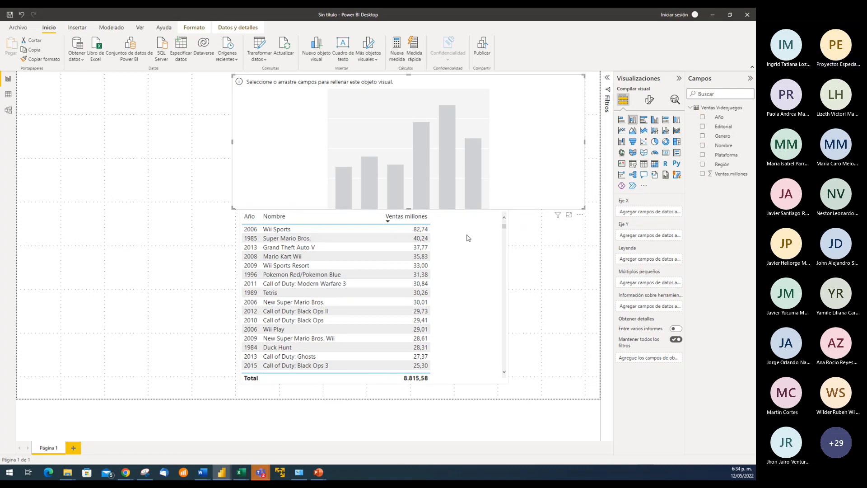
Nudge the table visual slightly down and to the right, away from the chart
{"action": "left_click", "coordinate": [470, 252]}
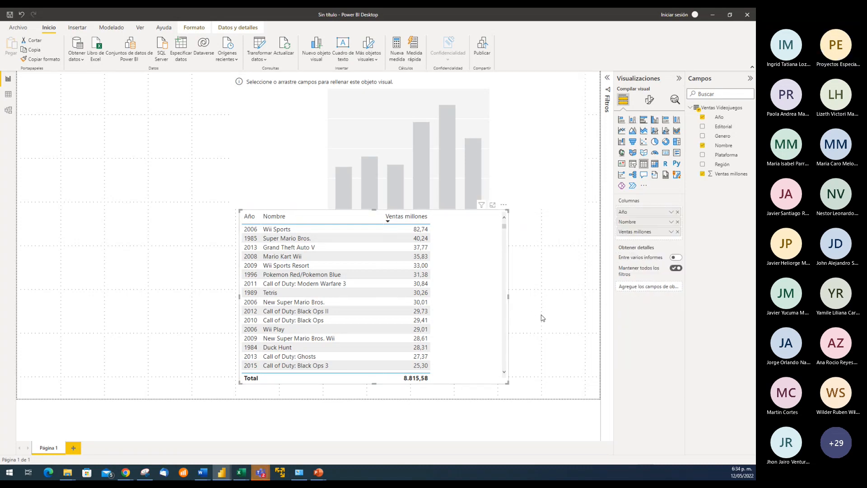
{"action": "key", "text": "Down"}
{"action": "key", "text": "Down"}
{"action": "key", "text": "Down"}
{"action": "key", "text": "Down"}
{"action": "key", "text": "Right"}
{"action": "key", "text": "Right"}
{"action": "key", "text": "Up"}
{"action": "key", "text": "Right"}
{"action": "key", "text": "Right"}
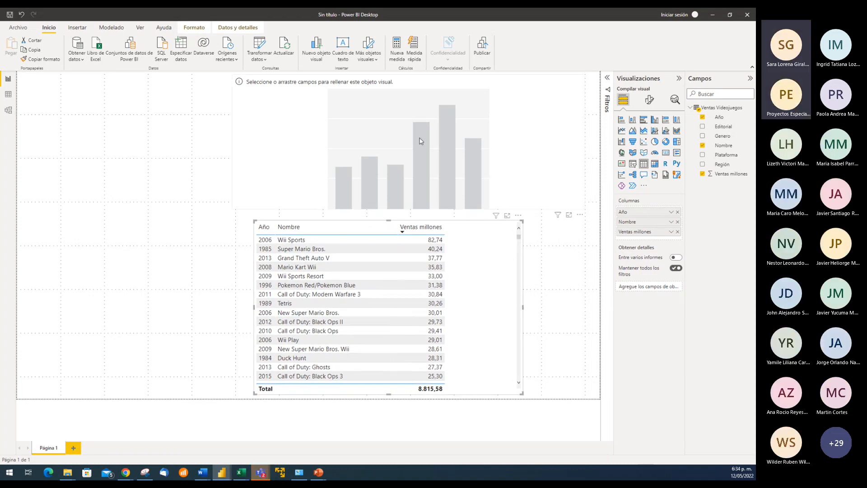
Delete the empty stacked column chart above the table
{"action": "left_click", "coordinate": [265, 107]}
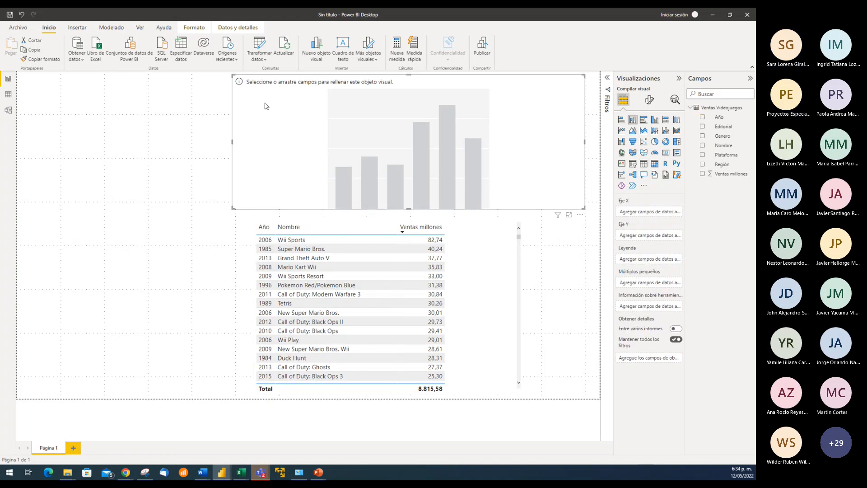
{"action": "left_click", "coordinate": [555, 273]}
{"action": "left_click", "coordinate": [525, 188]}
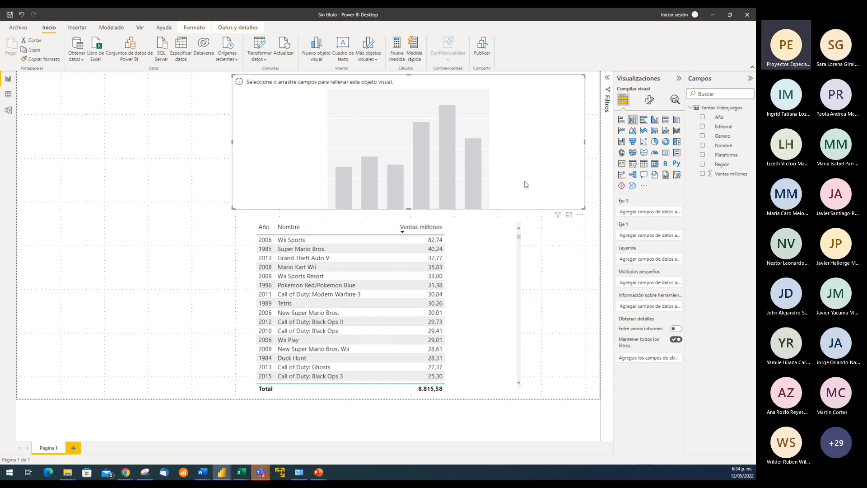
{"action": "key", "text": "Delete"}
Change the table visual to a stacked column chart, then back to a table
{"action": "left_click", "coordinate": [495, 262]}
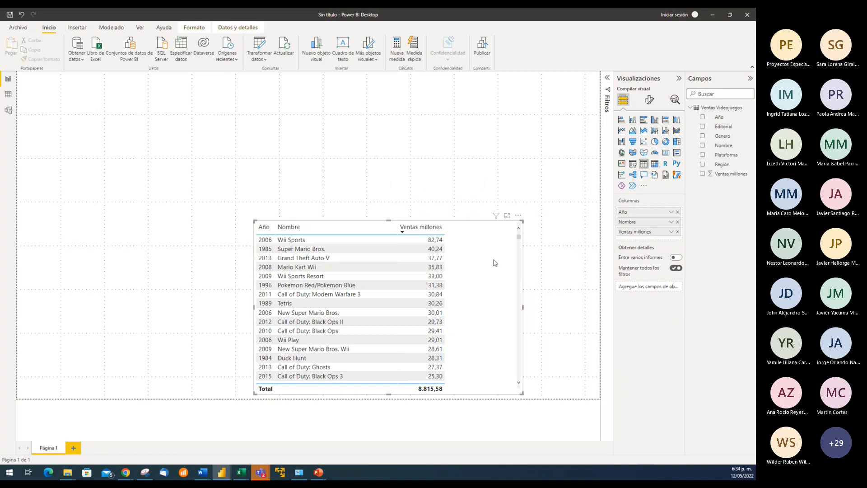
{"action": "left_click", "coordinate": [633, 120]}
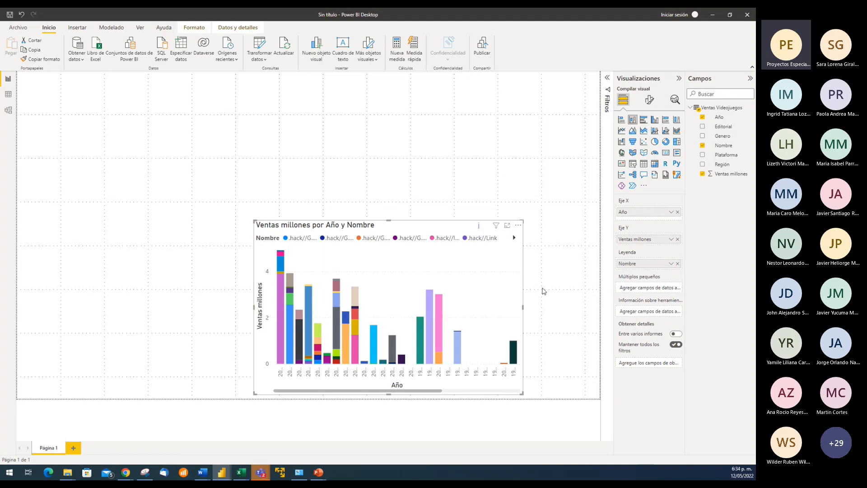
{"action": "left_click", "coordinate": [644, 164]}
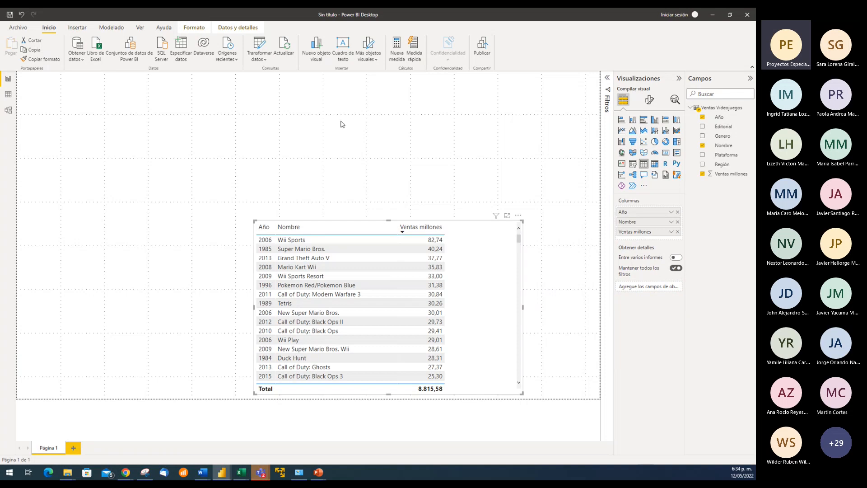
Insert a stacked column chart, place it above the table and widen it toward the page's right edge
{"action": "left_click", "coordinate": [360, 124]}
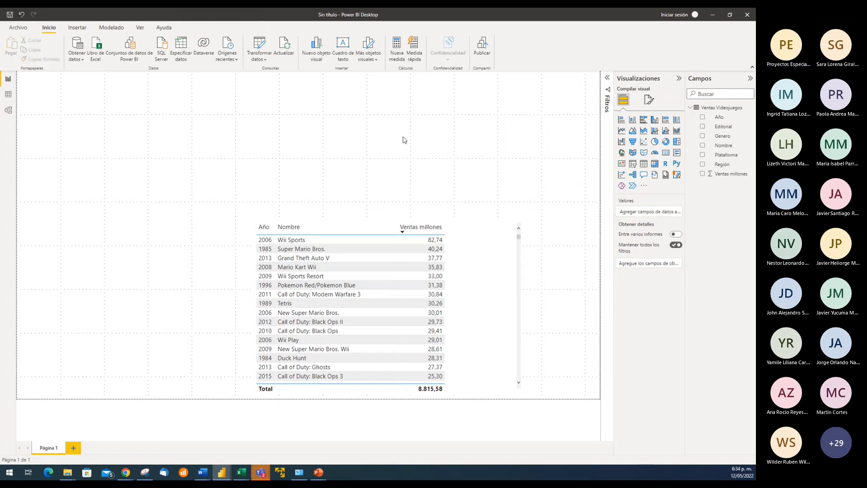
{"action": "left_click", "coordinate": [633, 120]}
{"action": "left_click_drag", "start_coordinate": [159, 206], "coordinate": [331, 149]}
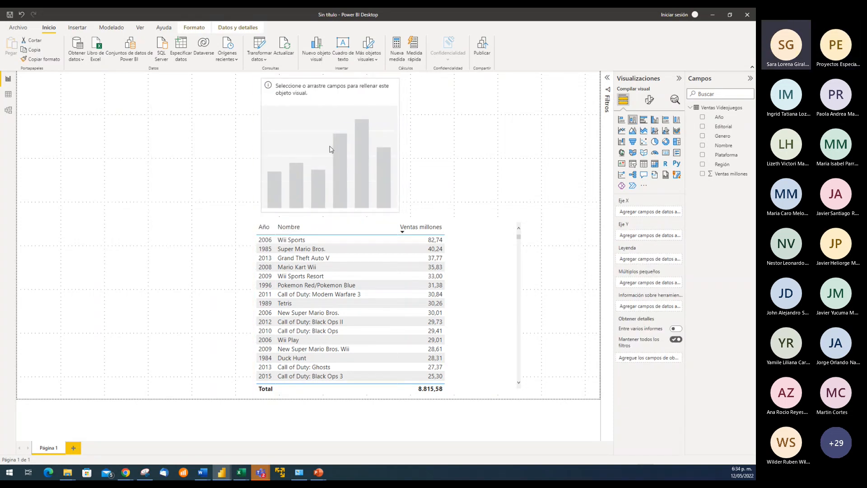
{"action": "left_click_drag", "start_coordinate": [388, 146], "coordinate": [585, 159]}
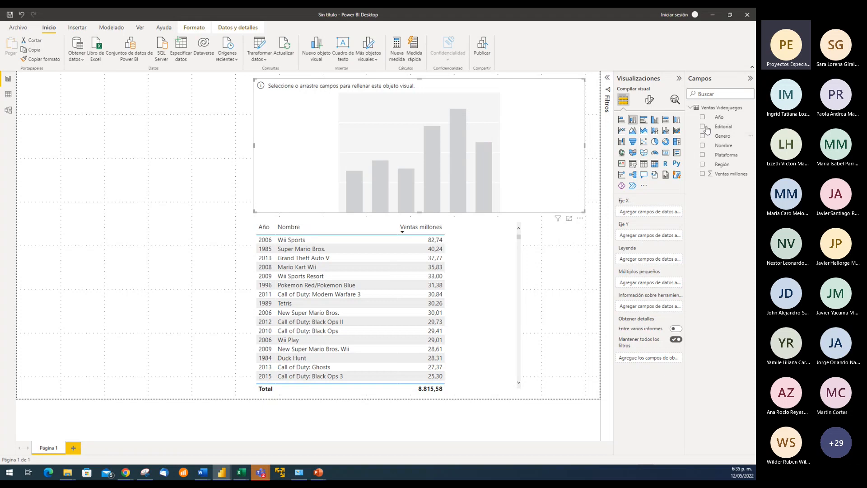
Assign Año to the chart's X axis and Ventas millones to its Y axis, and enlarge the chart leftward and slightly downward
{"action": "left_click_drag", "start_coordinate": [725, 120], "coordinate": [655, 212]}
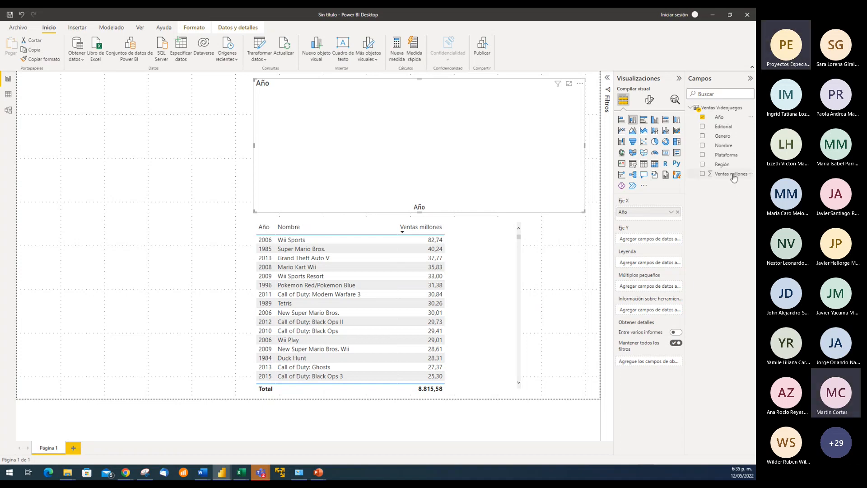
{"action": "left_click_drag", "start_coordinate": [727, 177], "coordinate": [658, 241]}
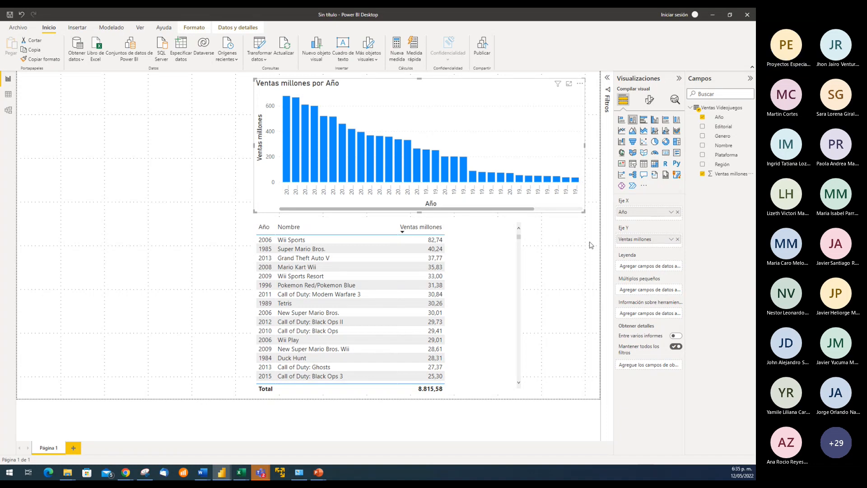
{"action": "left_click_drag", "start_coordinate": [253, 146], "coordinate": [152, 145]}
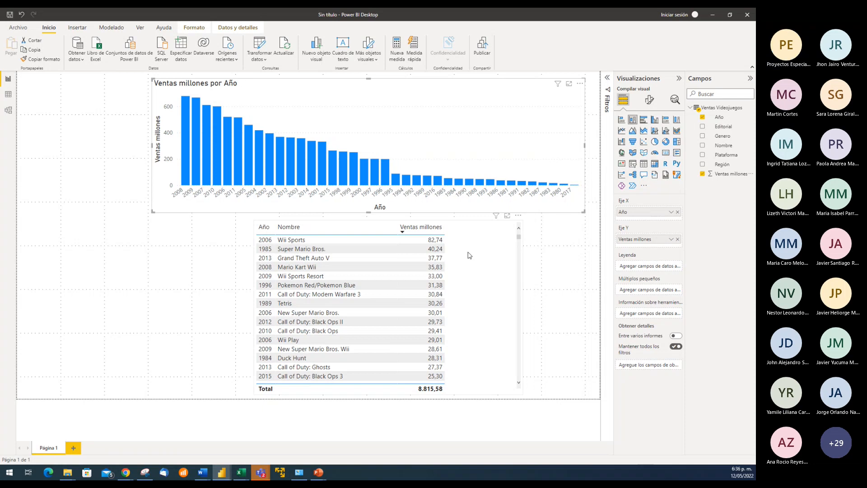
{"action": "left_click_drag", "start_coordinate": [367, 212], "coordinate": [367, 221]}
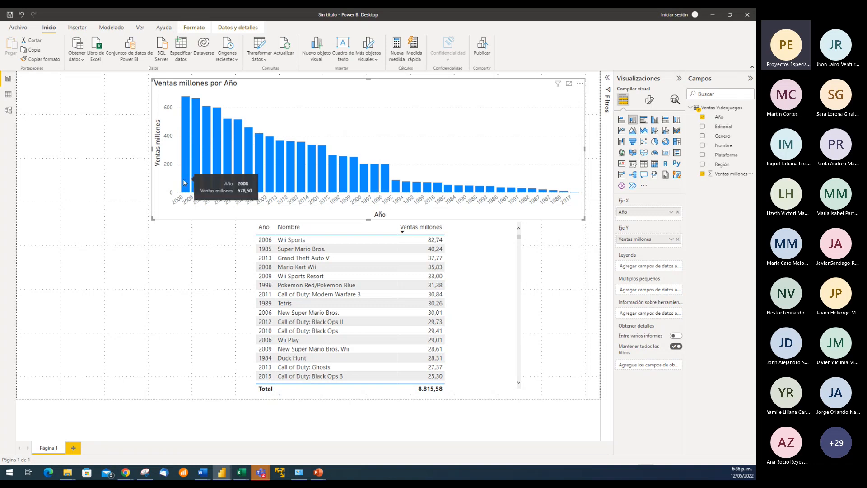
Sort the column chart's axis by Año in ascending order
{"action": "mouse_move", "coordinate": [187, 103]}
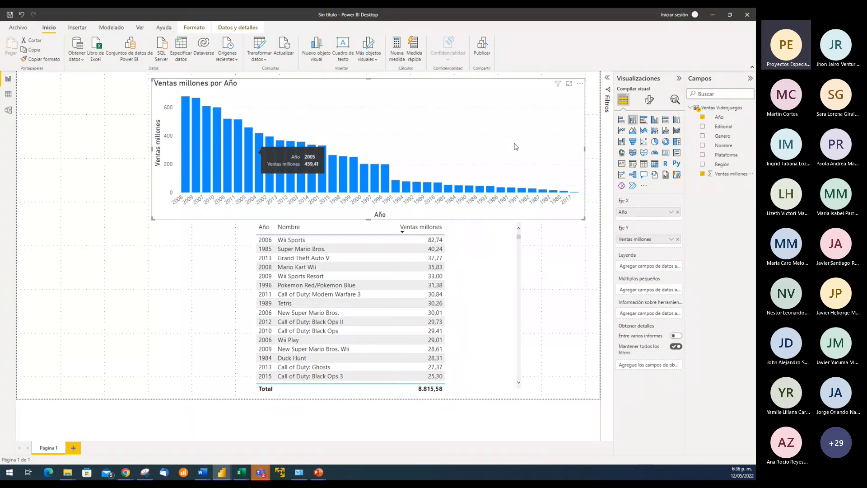
{"action": "left_click", "coordinate": [580, 87]}
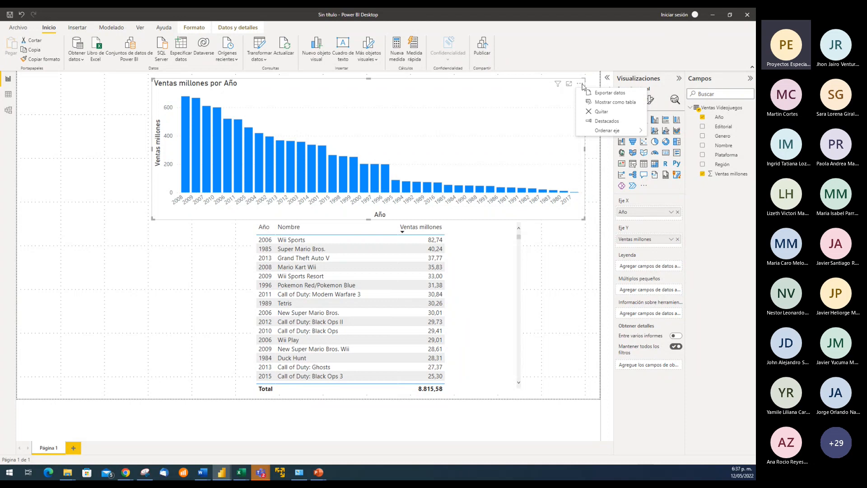
{"action": "left_click", "coordinate": [520, 89]}
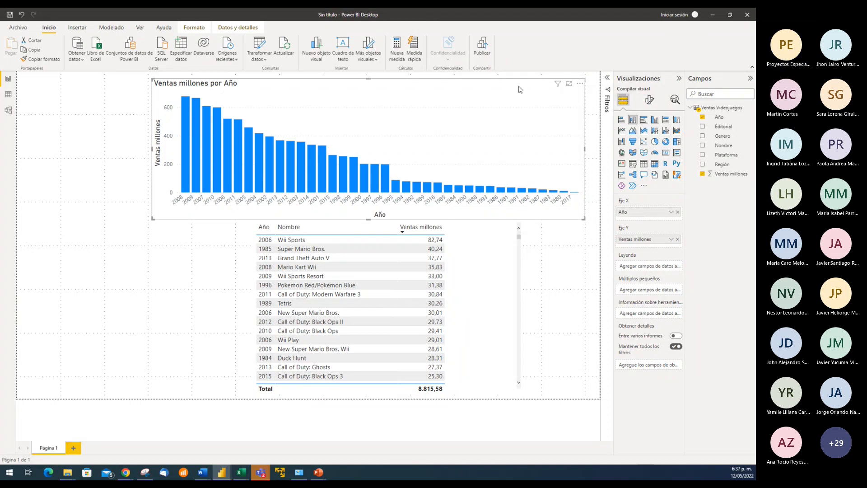
{"action": "left_click", "coordinate": [580, 86]}
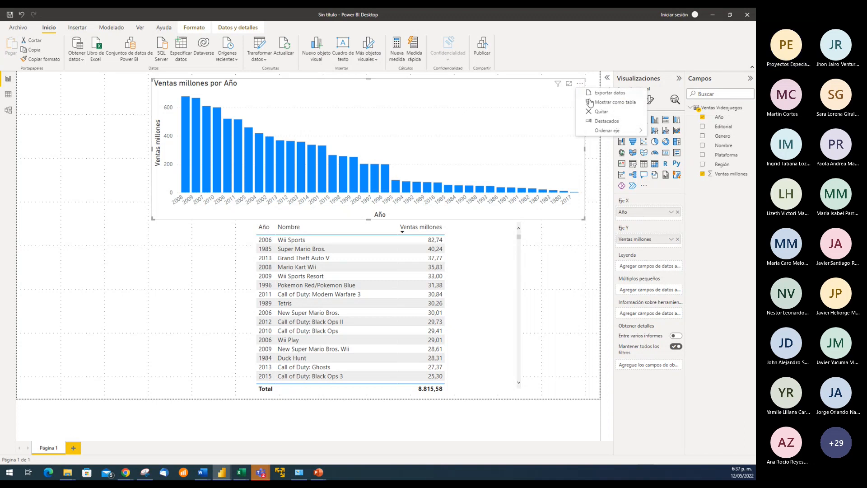
{"action": "mouse_move", "coordinate": [614, 131]}
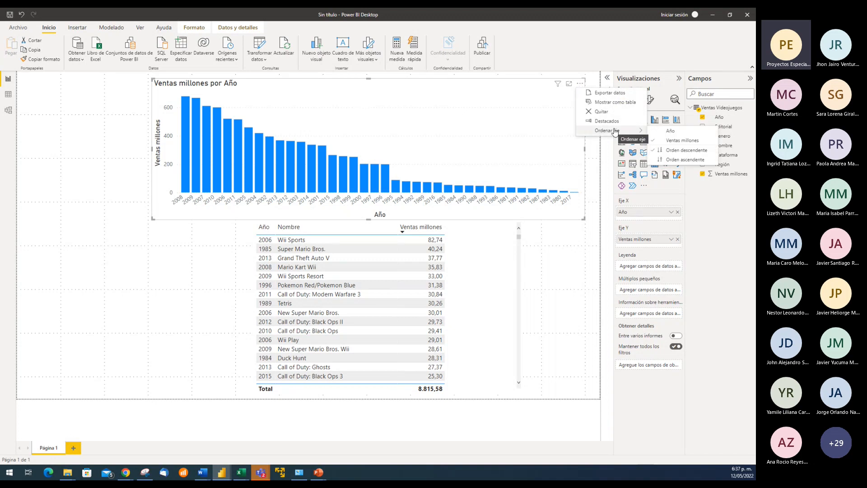
{"action": "left_click", "coordinate": [677, 133]}
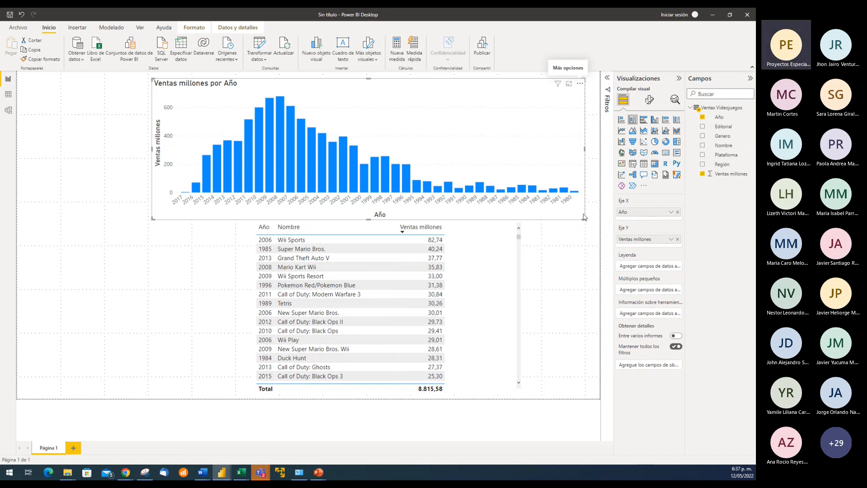
{"action": "left_click", "coordinate": [581, 84]}
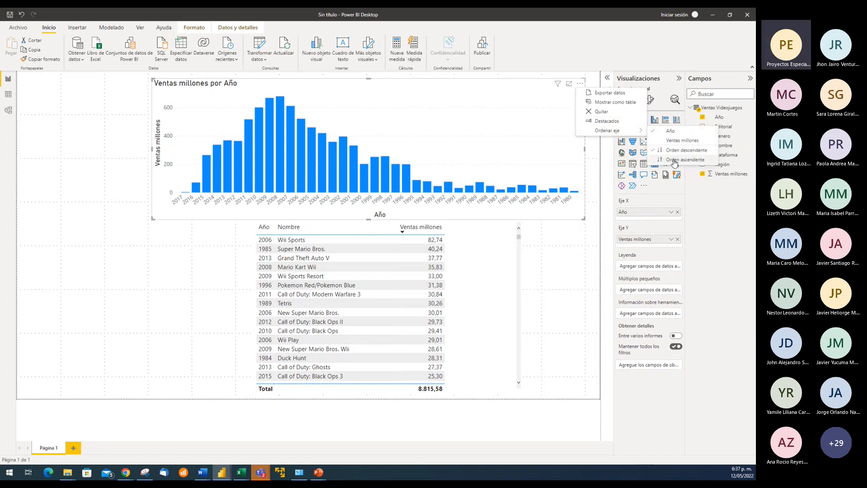
{"action": "left_click", "coordinate": [674, 161]}
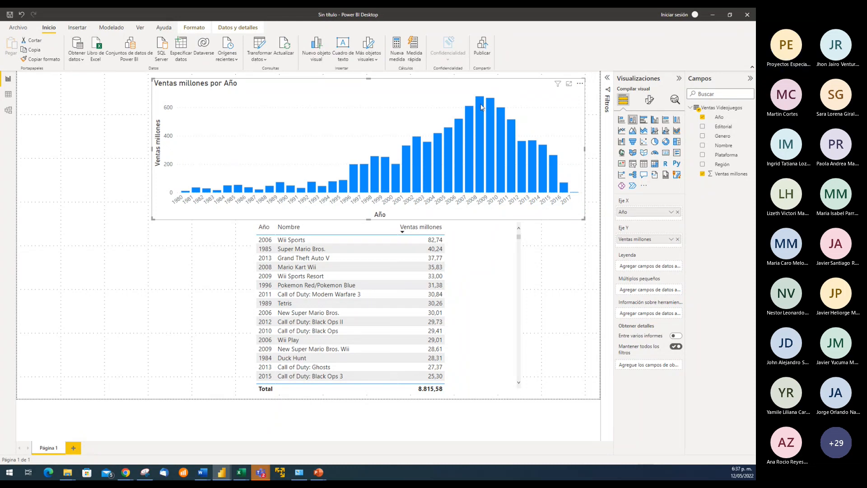
Extend the column chart's right side to the edge of the report page
{"action": "mouse_move", "coordinate": [479, 104]}
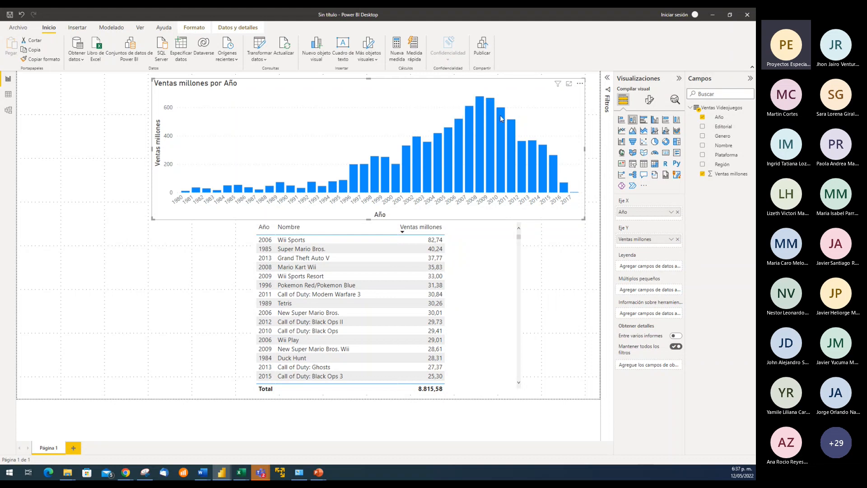
{"action": "mouse_move", "coordinate": [500, 114]}
{"action": "left_click_drag", "start_coordinate": [584, 148], "coordinate": [599, 150]}
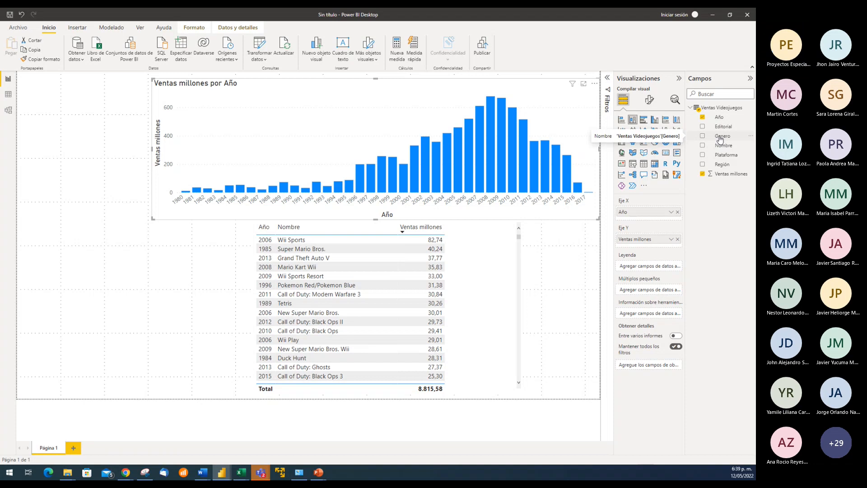
Try Genero and Plataforma in turn as the column chart's legend, removing each one
{"action": "left_click_drag", "start_coordinate": [722, 139], "coordinate": [650, 264]}
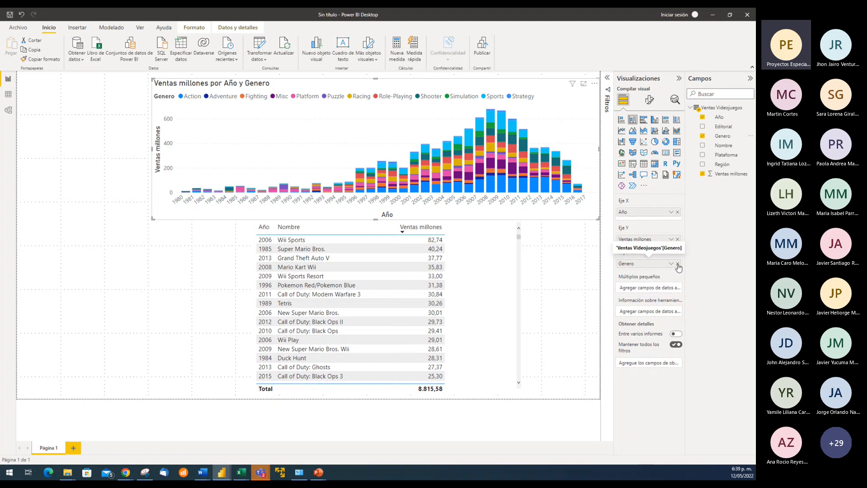
{"action": "left_click", "coordinate": [678, 264]}
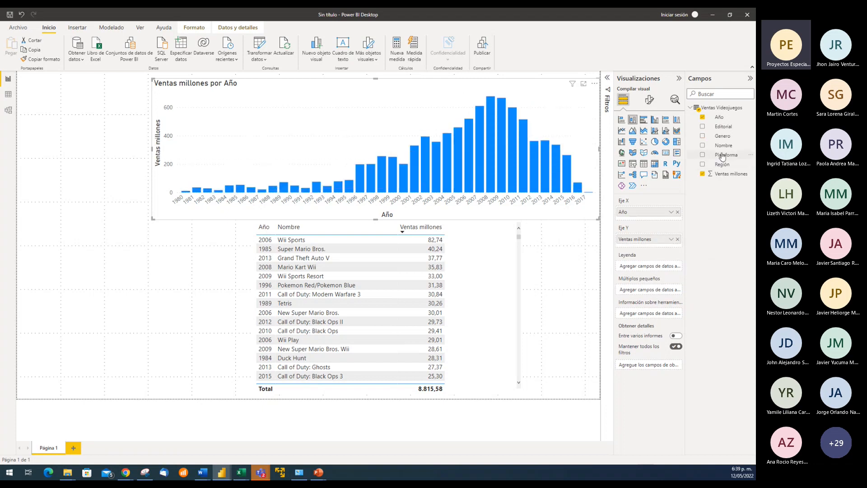
{"action": "left_click_drag", "start_coordinate": [723, 157], "coordinate": [656, 267]}
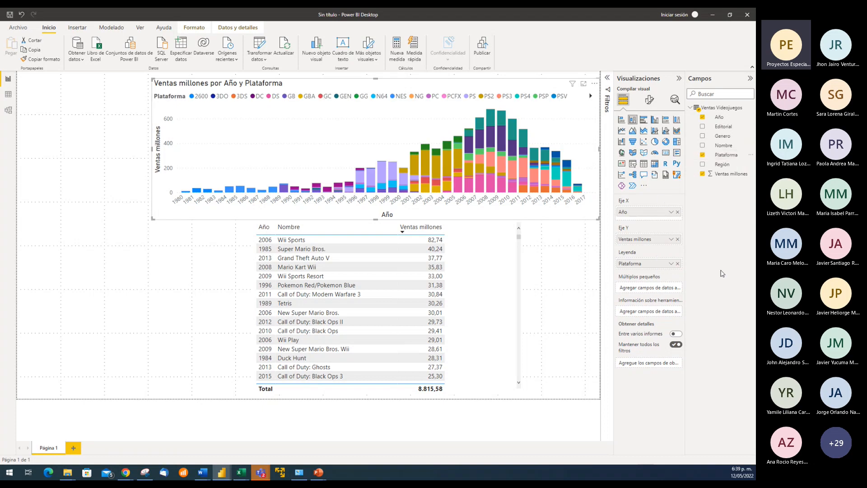
{"action": "left_click", "coordinate": [678, 264]}
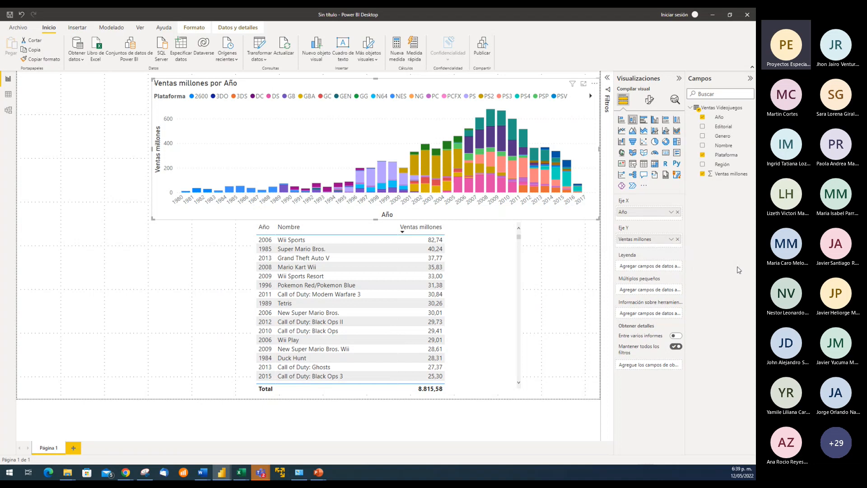
Use Región as the column chart's legend and make the chart taller, trimming the table's upper edge to free space
{"action": "left_click_drag", "start_coordinate": [723, 164], "coordinate": [660, 265]}
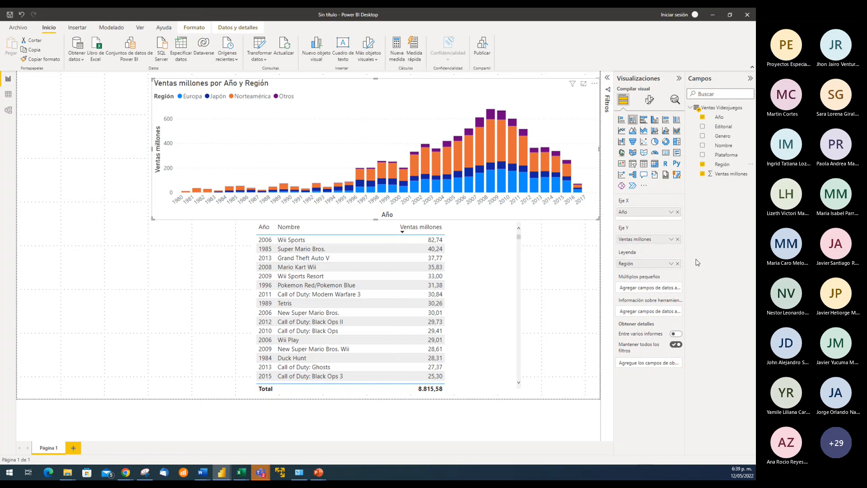
{"action": "left_click", "coordinate": [502, 227]}
{"action": "left_click_drag", "start_coordinate": [388, 223], "coordinate": [394, 242]}
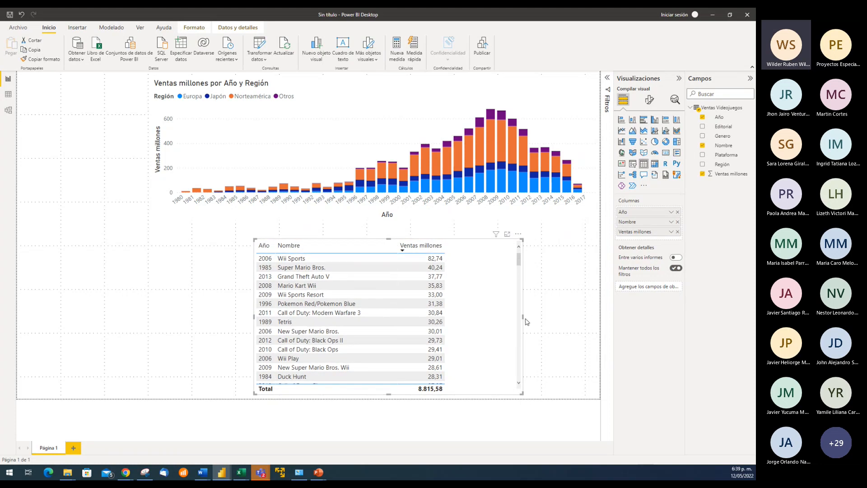
{"action": "left_click", "coordinate": [398, 95]}
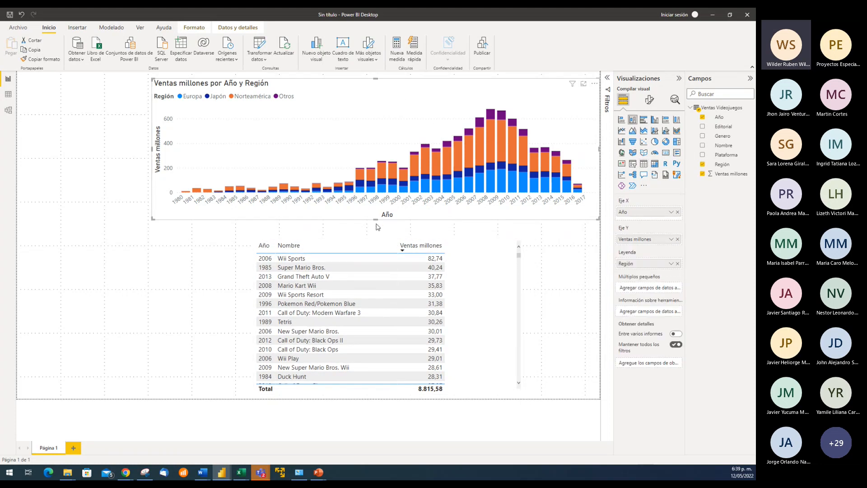
{"action": "left_click_drag", "start_coordinate": [378, 224], "coordinate": [378, 234]}
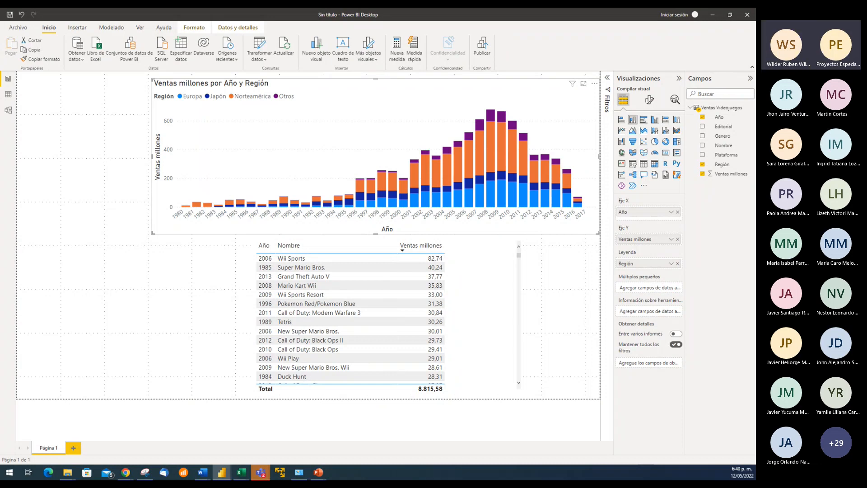
Compare the fields assigned to the column chart and the table, and review the chart's axis sorting options
{"action": "left_click", "coordinate": [555, 283]}
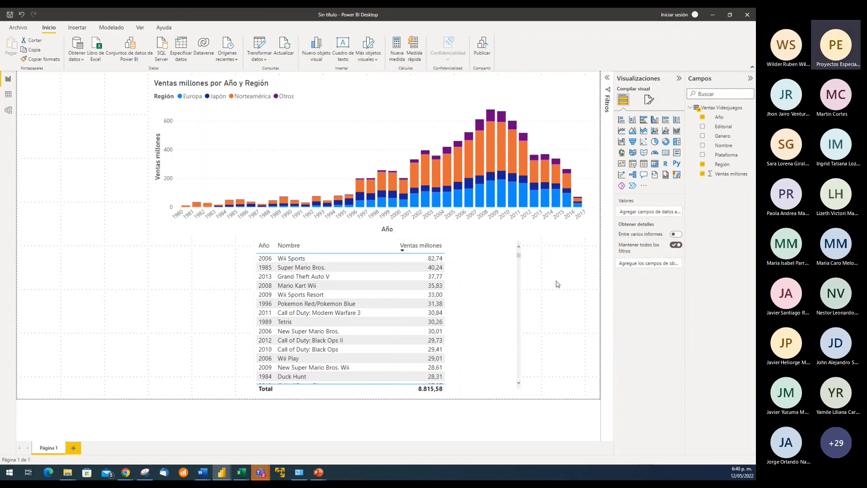
{"action": "left_click", "coordinate": [363, 100]}
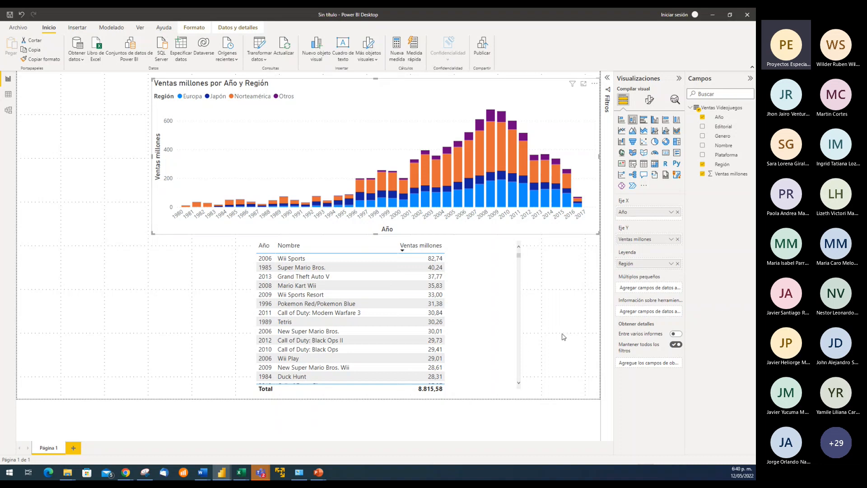
{"action": "left_click", "coordinate": [505, 296]}
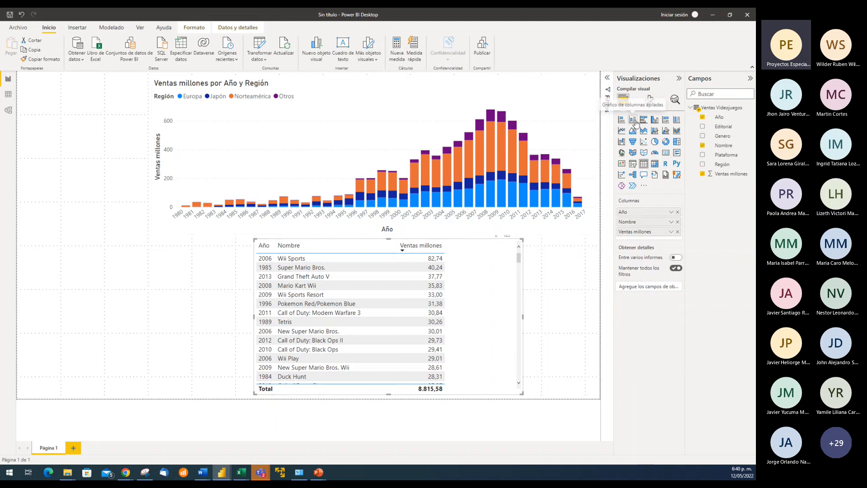
{"action": "left_click", "coordinate": [558, 295]}
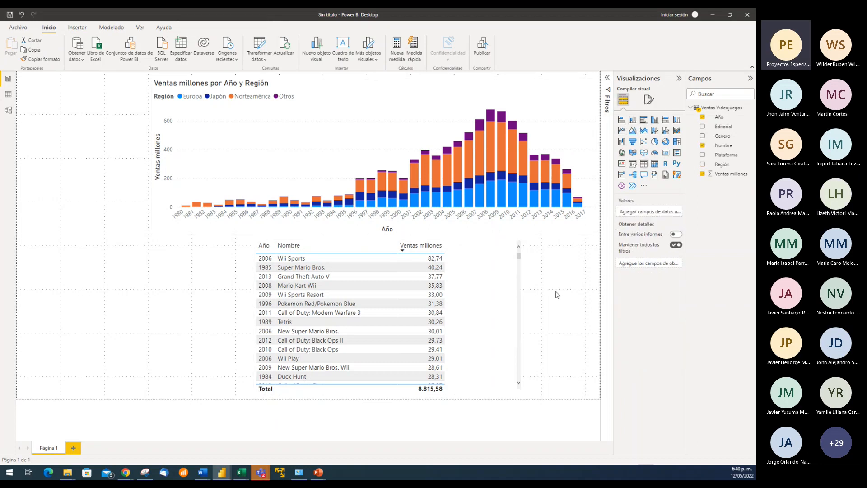
{"action": "left_click", "coordinate": [367, 98]}
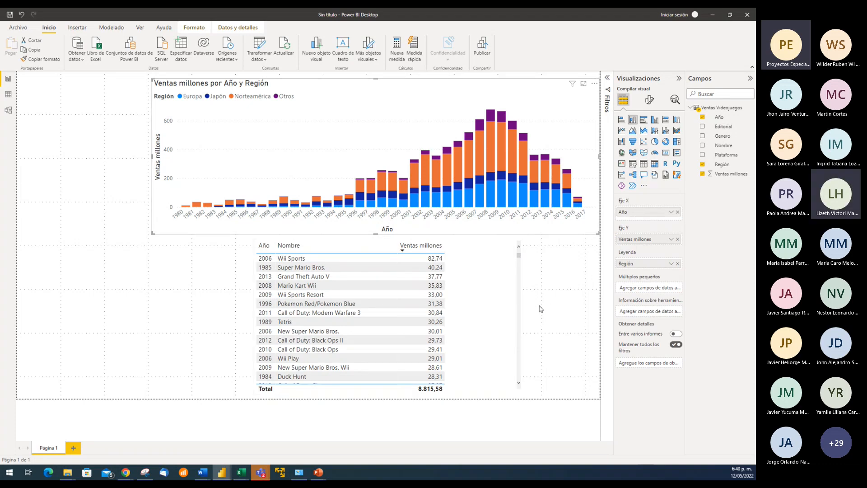
{"action": "left_click", "coordinate": [519, 257]}
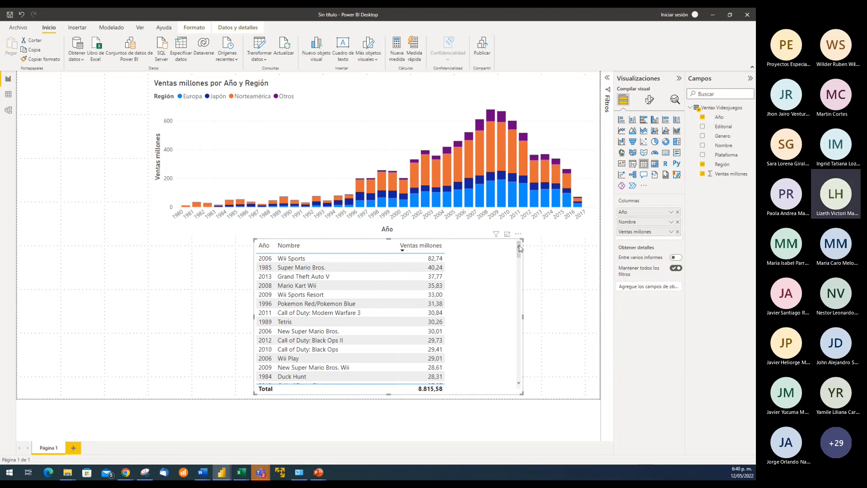
{"action": "left_click", "coordinate": [408, 111]}
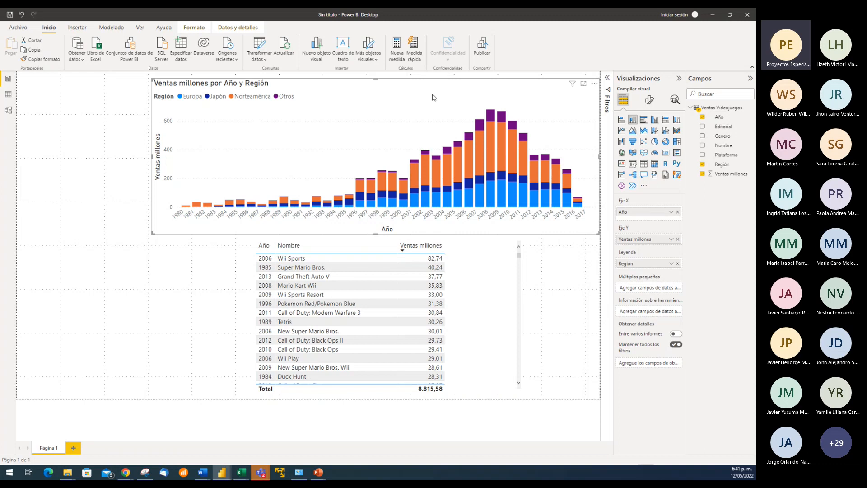
{"action": "left_click", "coordinate": [595, 85]}
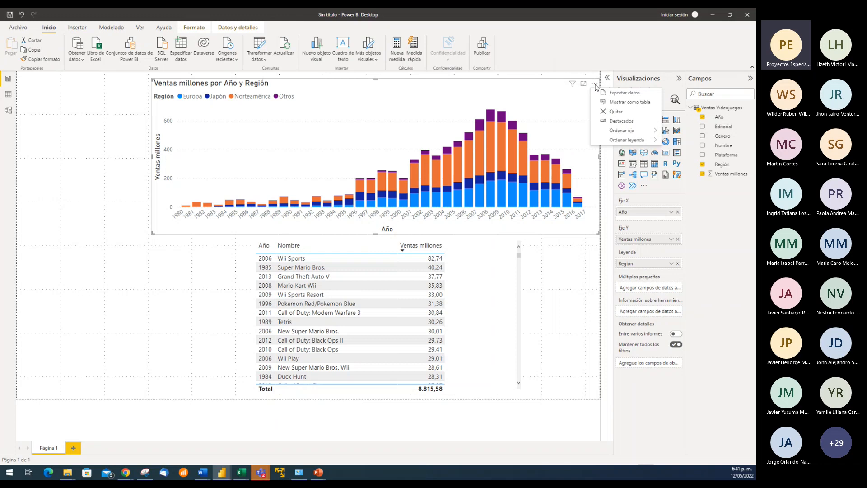
{"action": "mouse_move", "coordinate": [619, 131]}
{"action": "left_click", "coordinate": [531, 77]}
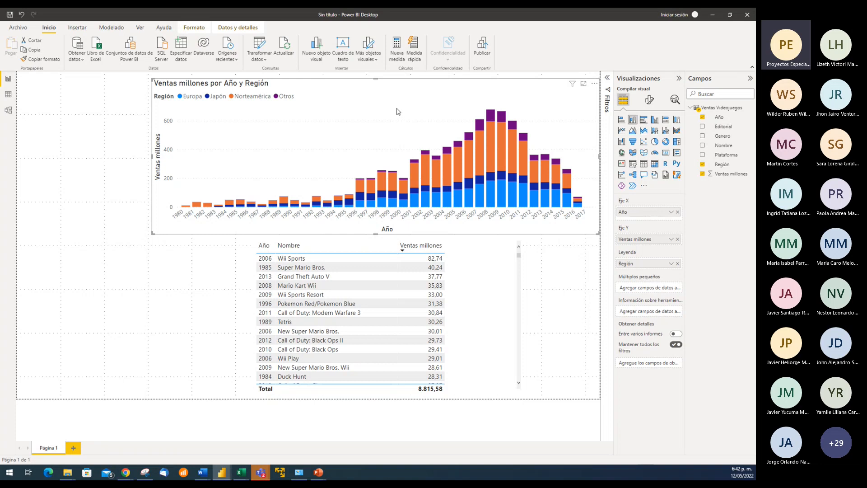
Highlight the Europa region in the column chart to filter the table by it
{"action": "left_click", "coordinate": [181, 96]}
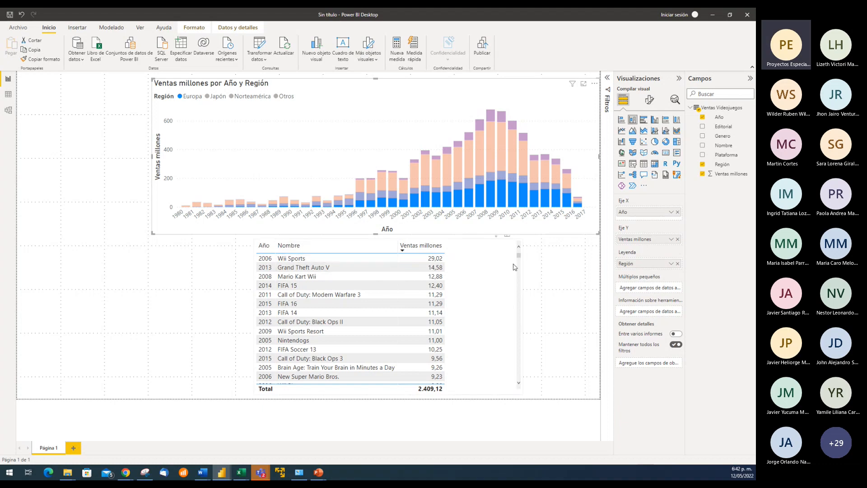
Filter the table by Japón, Norteamérica and Otros in turn through the column chart's Región legend
{"action": "left_click_drag", "start_coordinate": [520, 258], "coordinate": [525, 354]}
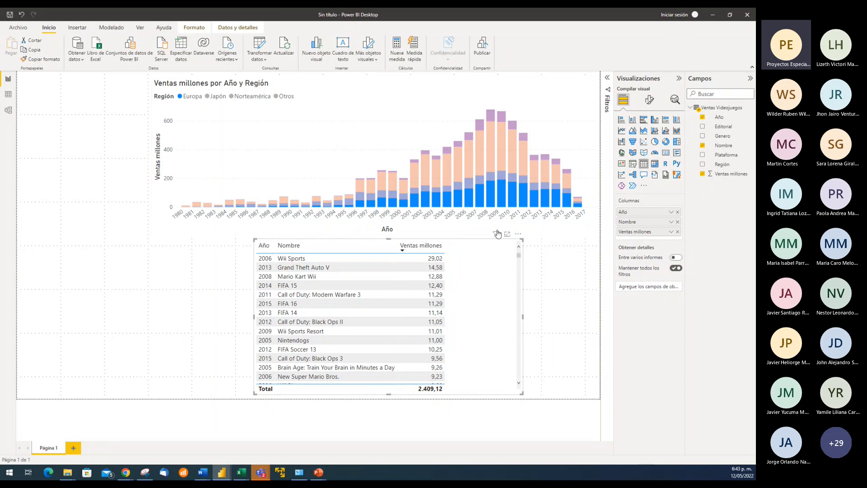
{"action": "mouse_move", "coordinate": [496, 234]}
{"action": "left_click", "coordinate": [209, 97]}
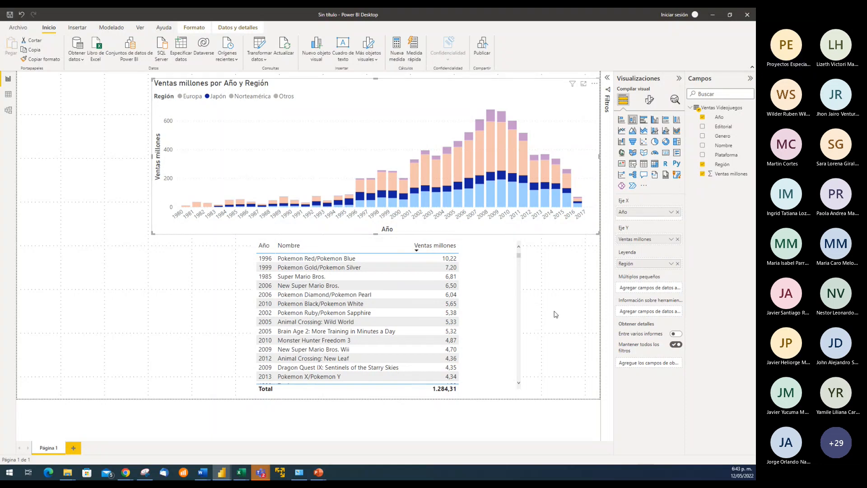
{"action": "left_click", "coordinate": [231, 97]}
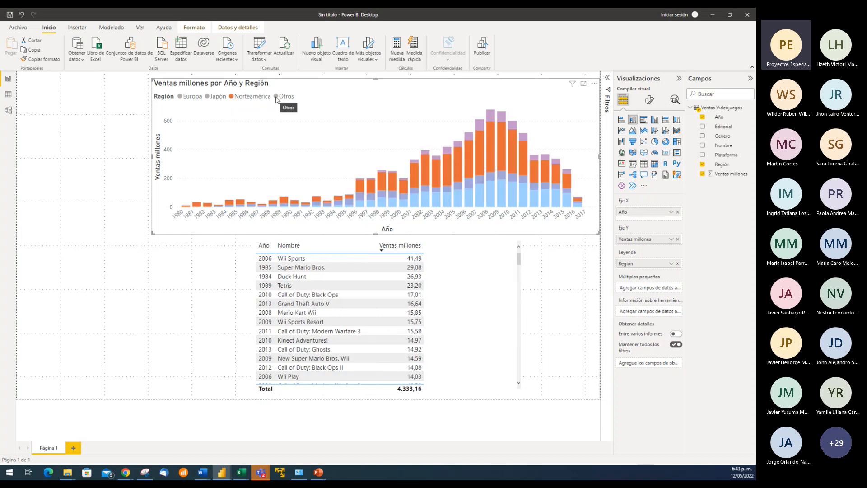
{"action": "left_click", "coordinate": [276, 97]}
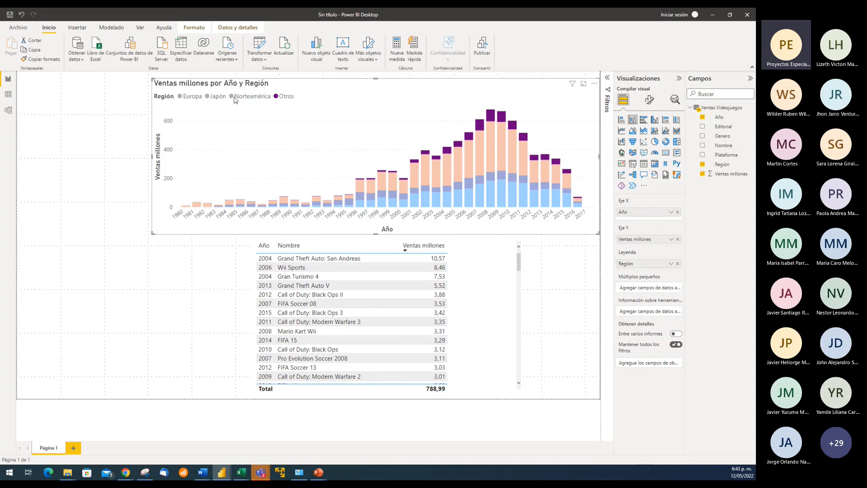
Add Norteamérica, Japón and Europa to the highlighted Otros region in the chart legend, and deselect the chart
{"action": "left_click", "coordinate": [232, 98], "text": "ctrl"}
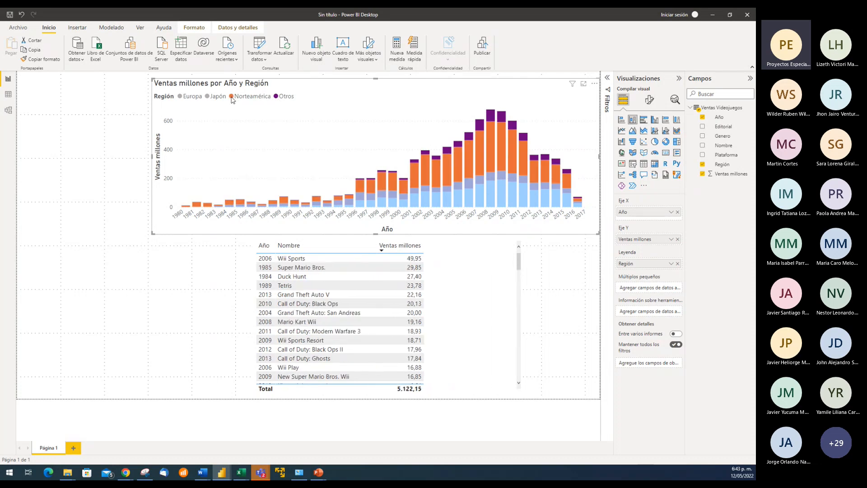
{"action": "left_click", "coordinate": [209, 97], "text": "ctrl"}
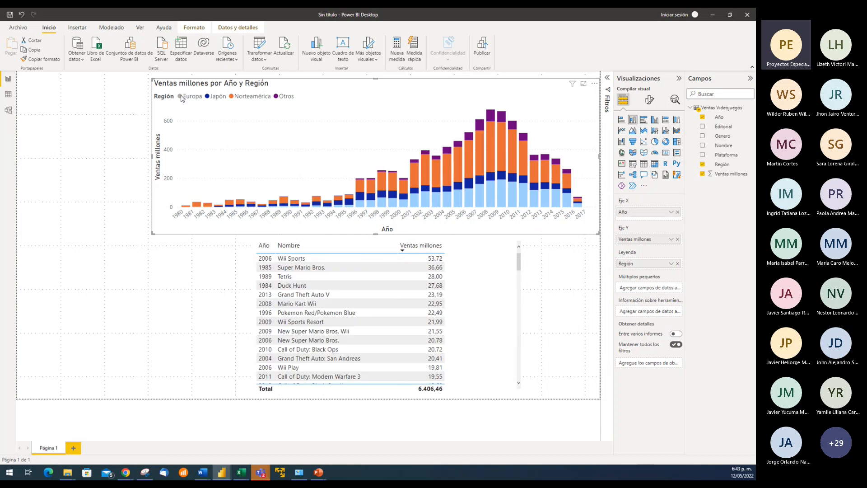
{"action": "left_click", "coordinate": [182, 98], "text": "ctrl"}
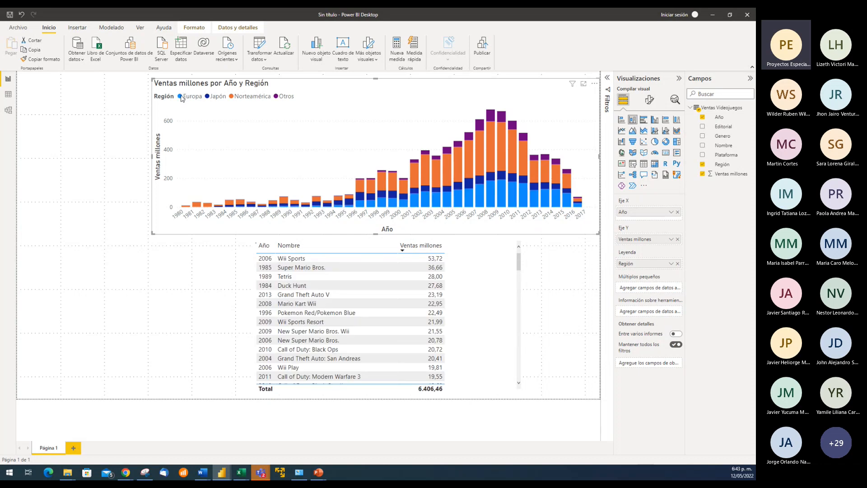
{"action": "left_click", "coordinate": [565, 298]}
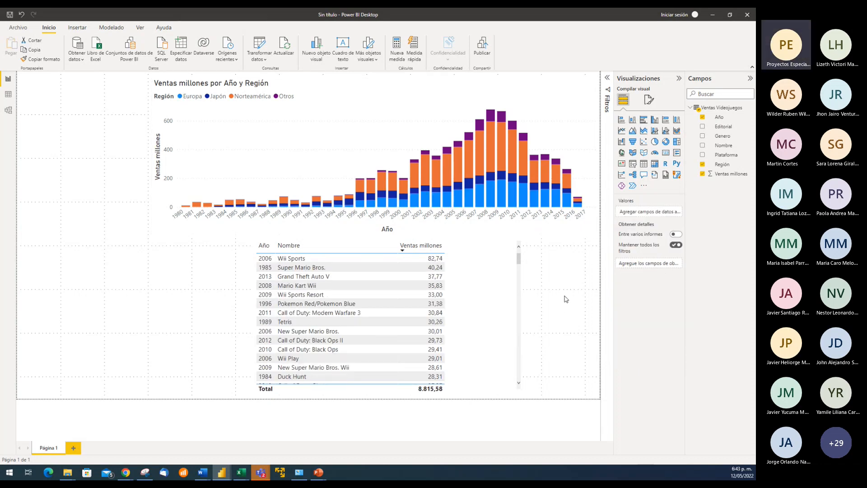
Set the font size of the column chart's X-axis values to 8
{"action": "left_click", "coordinate": [359, 122]}
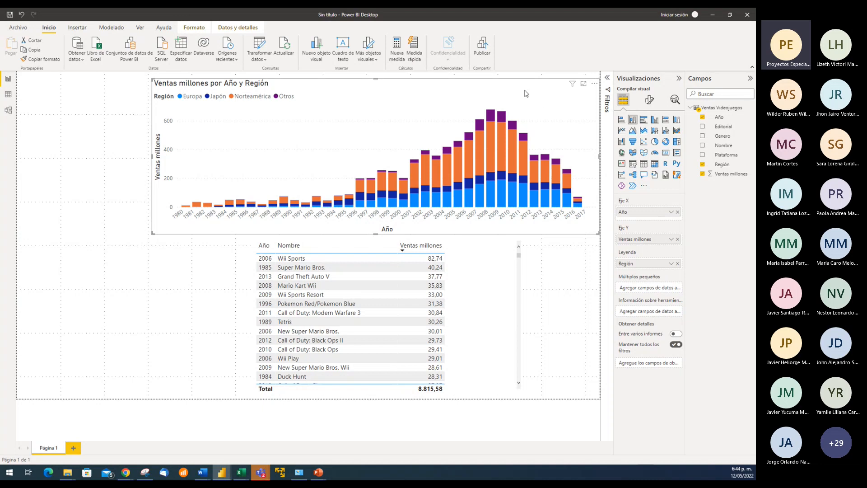
{"action": "left_click", "coordinate": [649, 101]}
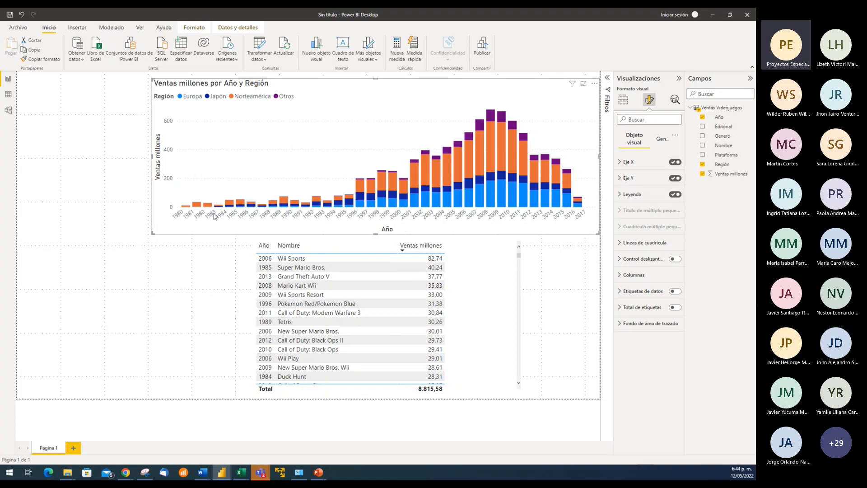
{"action": "left_click", "coordinate": [620, 162]}
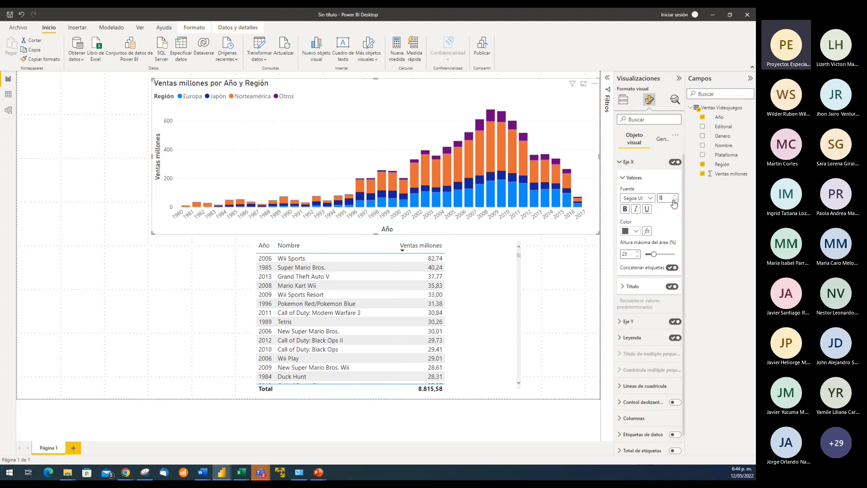
{"action": "left_click", "coordinate": [675, 201]}
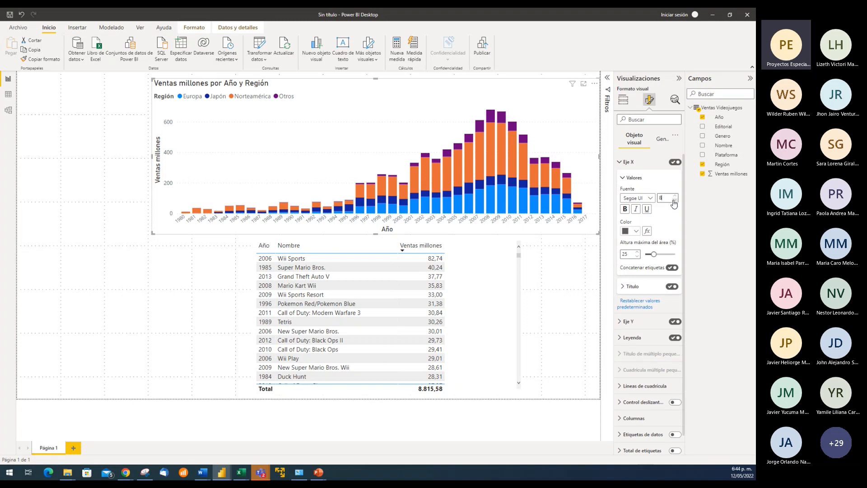
{"action": "left_click_drag", "start_coordinate": [668, 199], "coordinate": [656, 200]}
{"action": "type", "text": "7"}
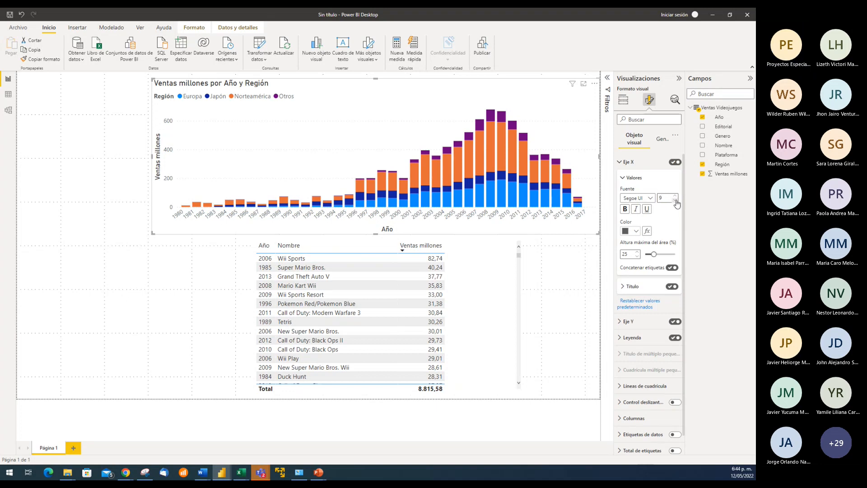
{"action": "left_click", "coordinate": [675, 201]}
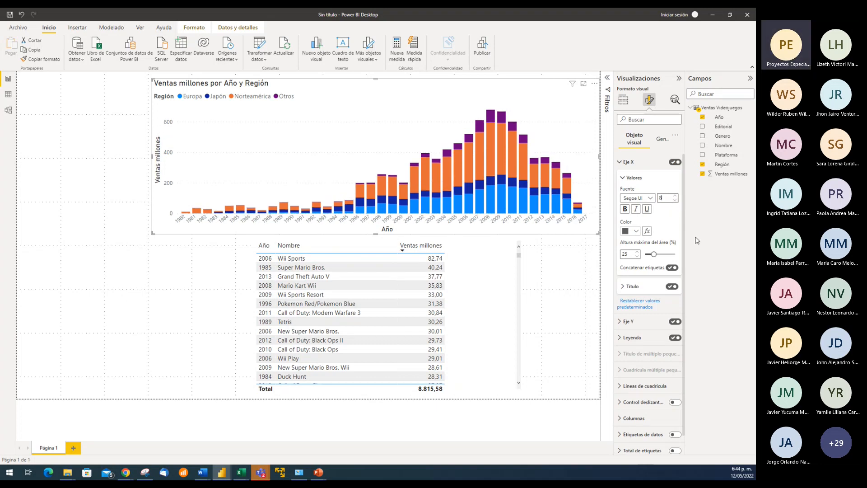
Change the font of the X-axis values to DIN Light and toggle the X-axis title
{"action": "left_click", "coordinate": [651, 198]}
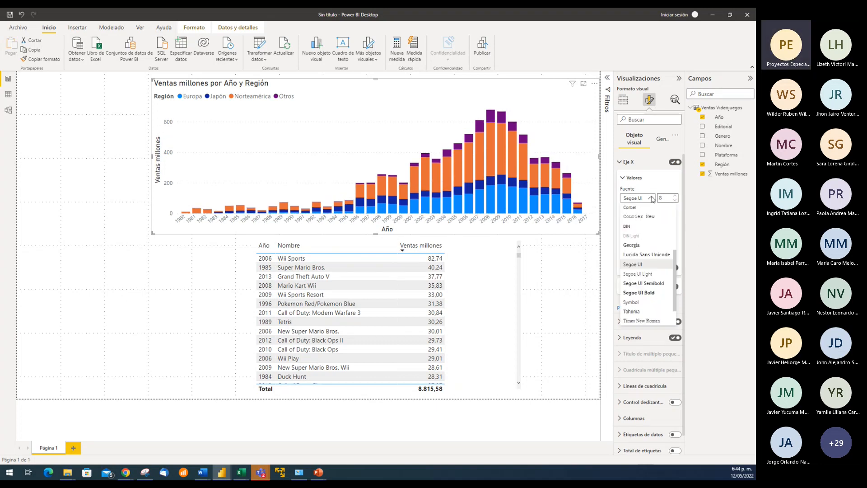
{"action": "left_click", "coordinate": [637, 236]}
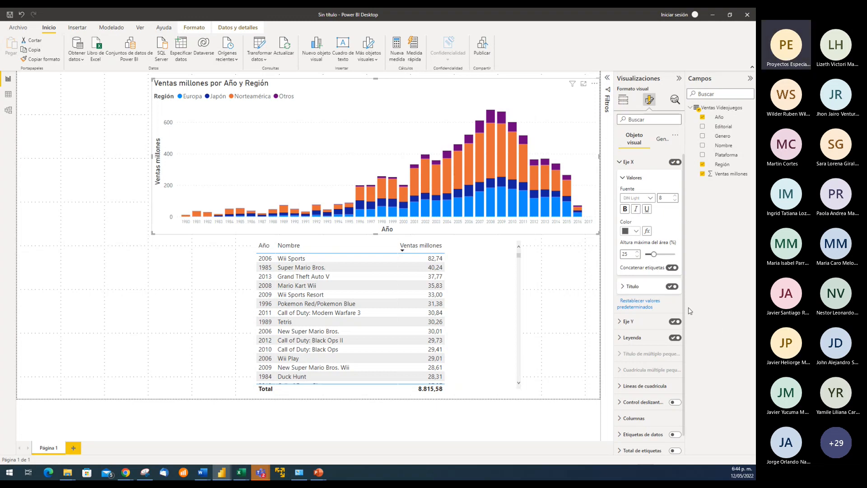
{"action": "left_click", "coordinate": [671, 287]}
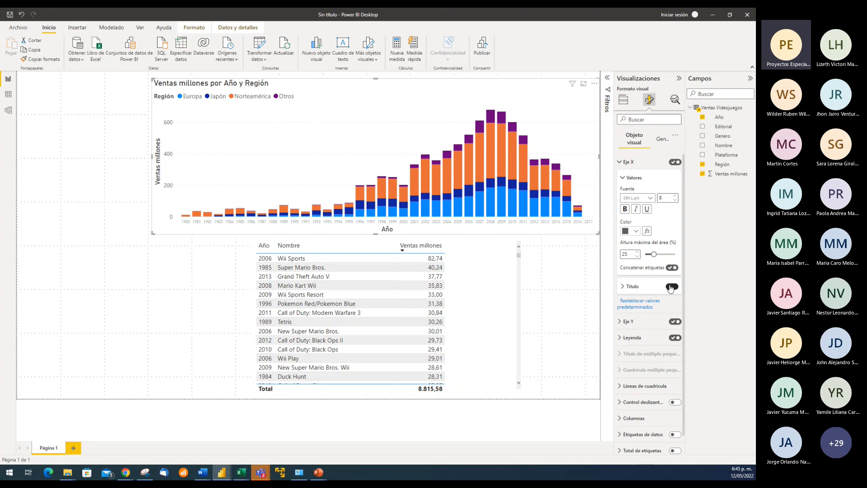
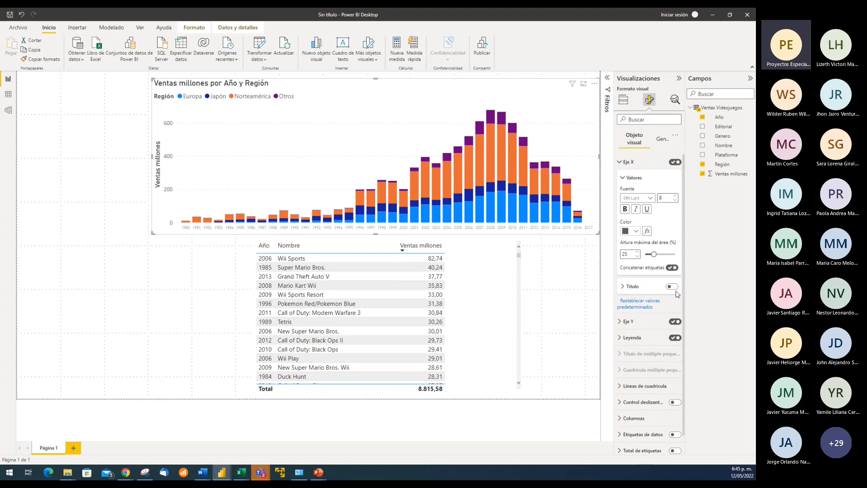
Make the column chart's X-axis values bold
{"action": "left_click", "coordinate": [626, 210]}
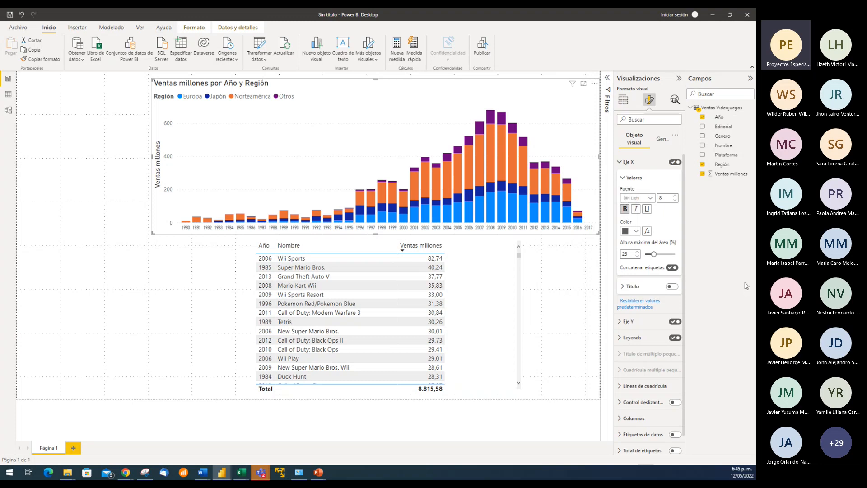
{"action": "left_click", "coordinate": [620, 164]}
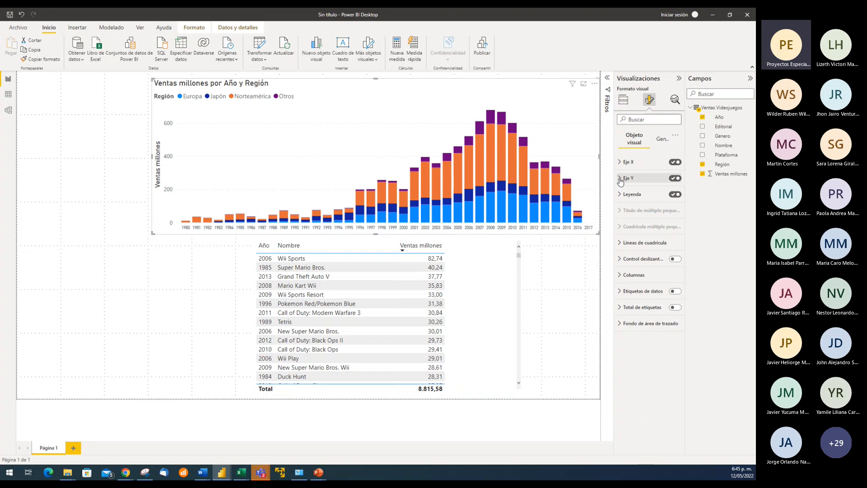
Format the column chart's Y-axis values in bold DIN Light with font size 8
{"action": "left_click", "coordinate": [620, 179]}
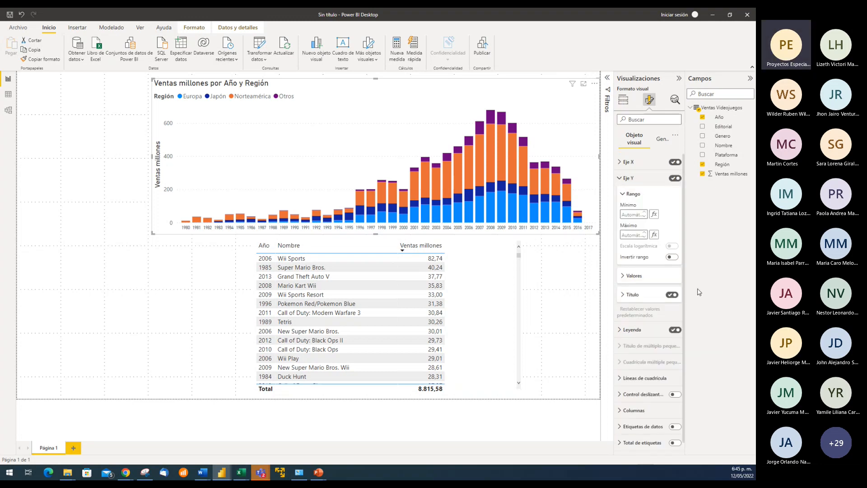
{"action": "left_click", "coordinate": [624, 276]}
{"action": "left_click", "coordinate": [675, 299]}
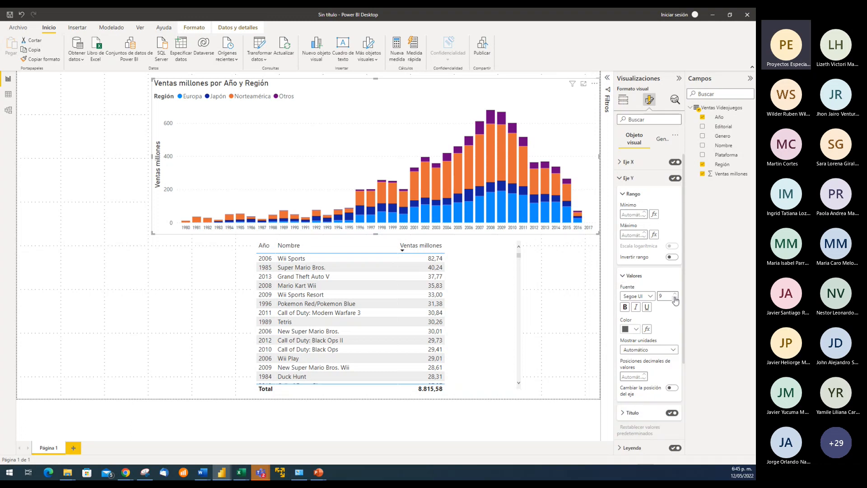
{"action": "left_click", "coordinate": [651, 297]}
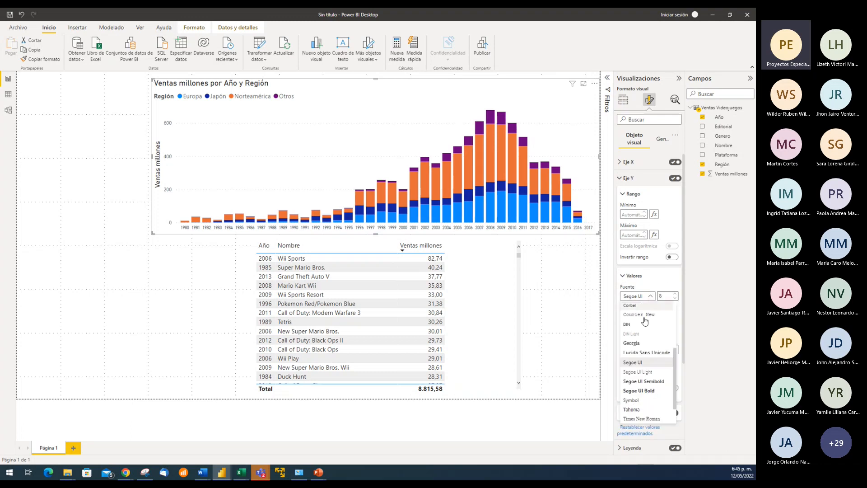
{"action": "left_click", "coordinate": [634, 334]}
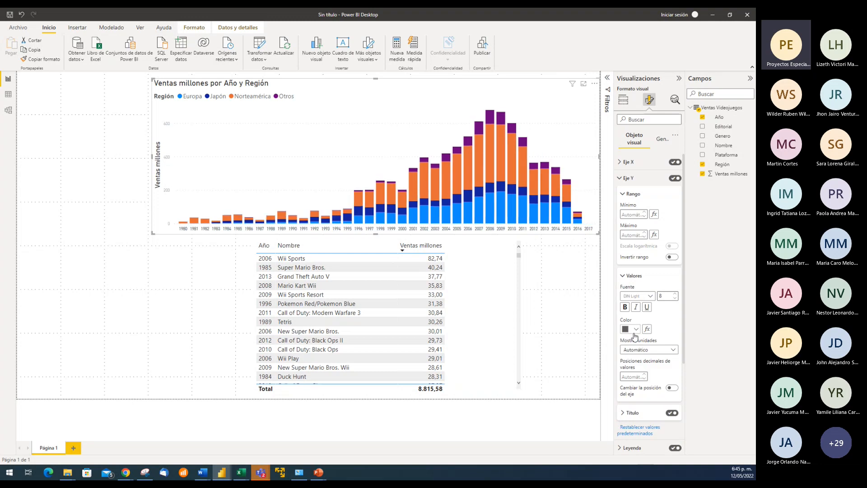
{"action": "left_click", "coordinate": [624, 307]}
Set the text of the column chart's Y-axis title to "Total Ventas"
{"action": "scroll", "coordinate": [674, 333], "scroll_direction": "down", "scroll_amount": 2}
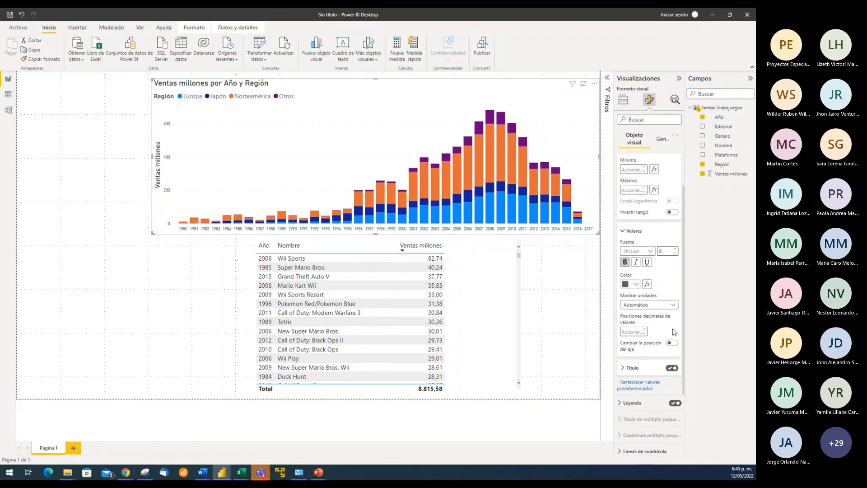
{"action": "scroll", "coordinate": [674, 332], "scroll_direction": "down", "scroll_amount": 2}
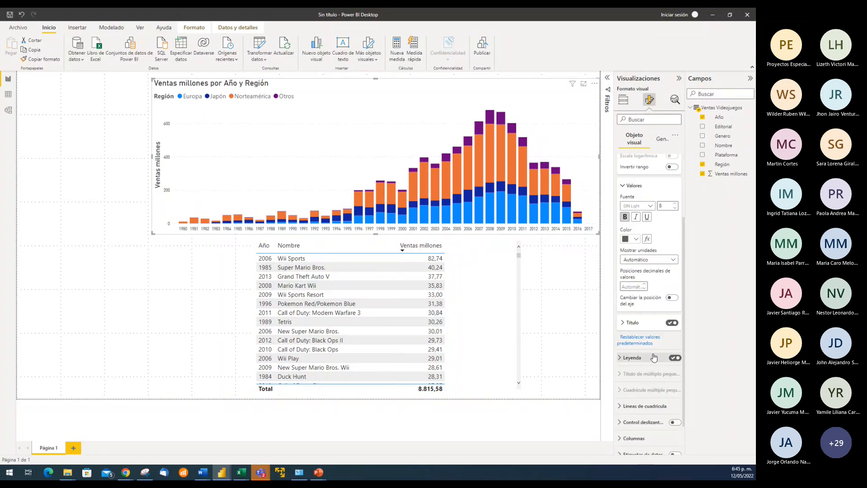
{"action": "left_click", "coordinate": [625, 323]}
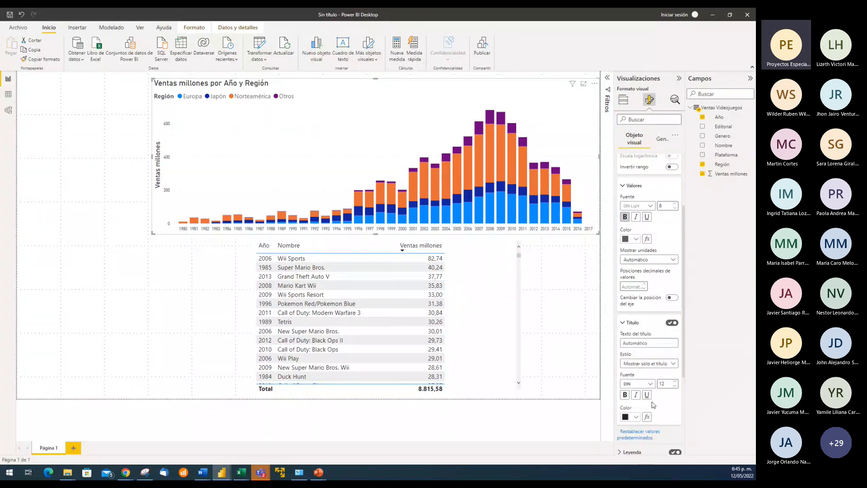
{"action": "scroll", "coordinate": [654, 403], "scroll_direction": "down", "scroll_amount": 1}
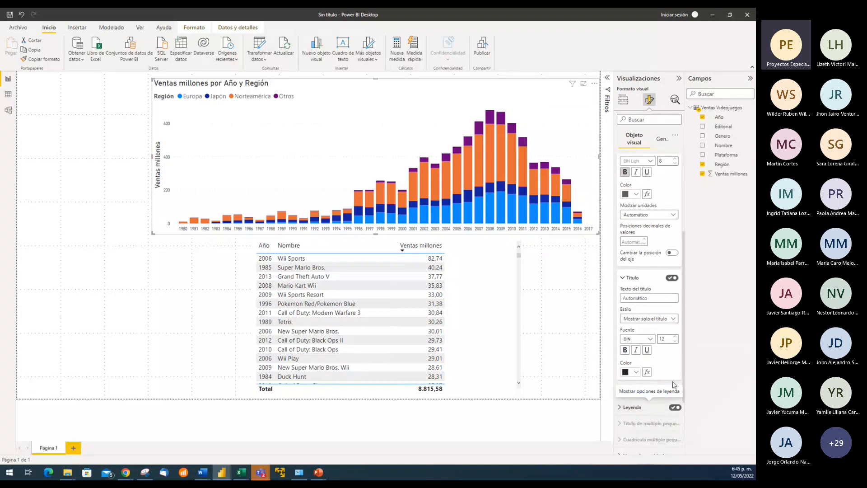
{"action": "left_click", "coordinate": [643, 299]}
{"action": "type", "text": "T"}
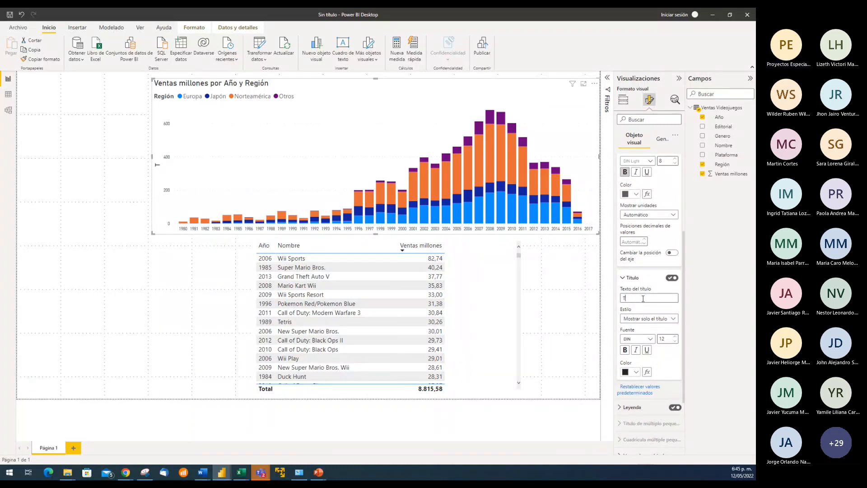
{"action": "type", "text": "otal Ventas"}
Toggle the Y-axis title off and back on, and collapse the Y-axis settings
{"action": "left_click", "coordinate": [669, 279]}
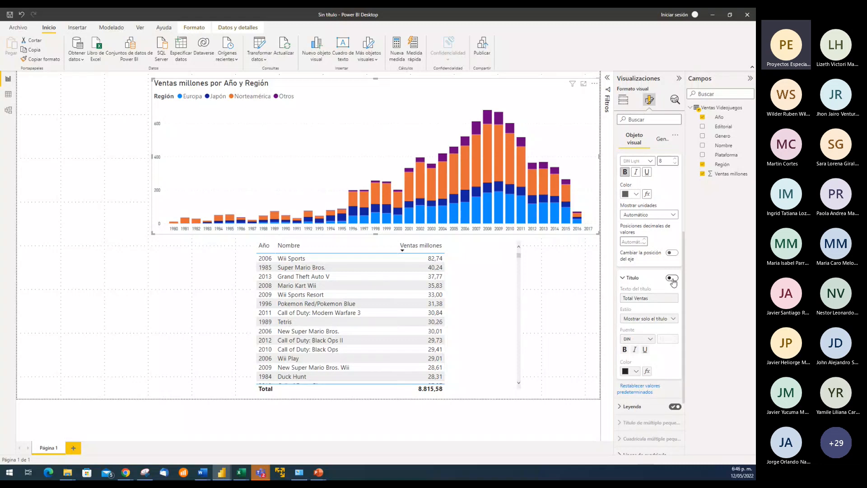
{"action": "left_click", "coordinate": [672, 279]}
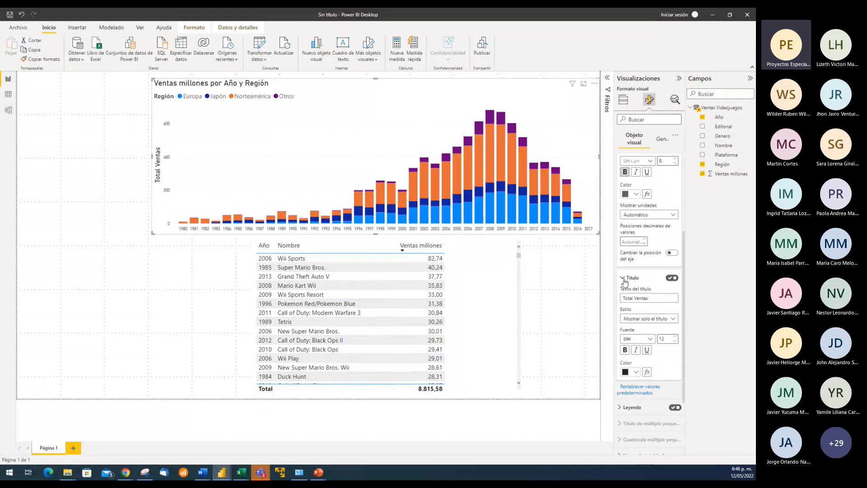
{"action": "left_click", "coordinate": [624, 278]}
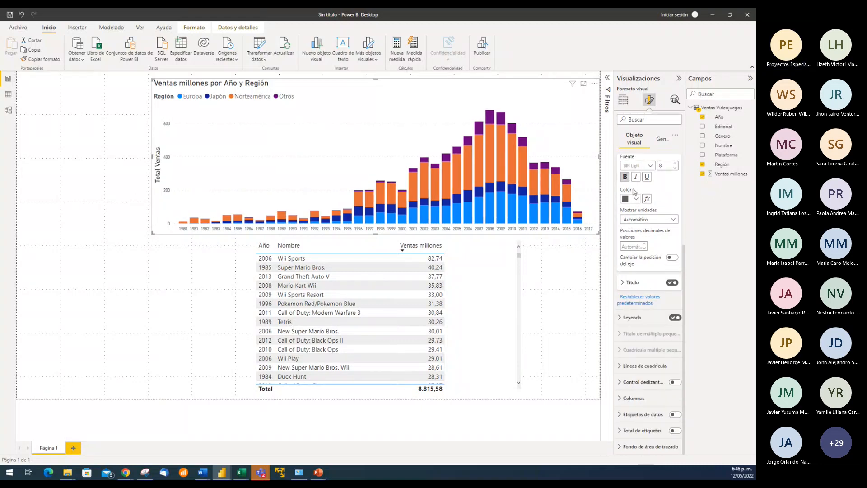
{"action": "scroll", "coordinate": [636, 181], "scroll_direction": "up", "scroll_amount": 2}
{"action": "scroll", "coordinate": [644, 189], "scroll_direction": "up", "scroll_amount": 1}
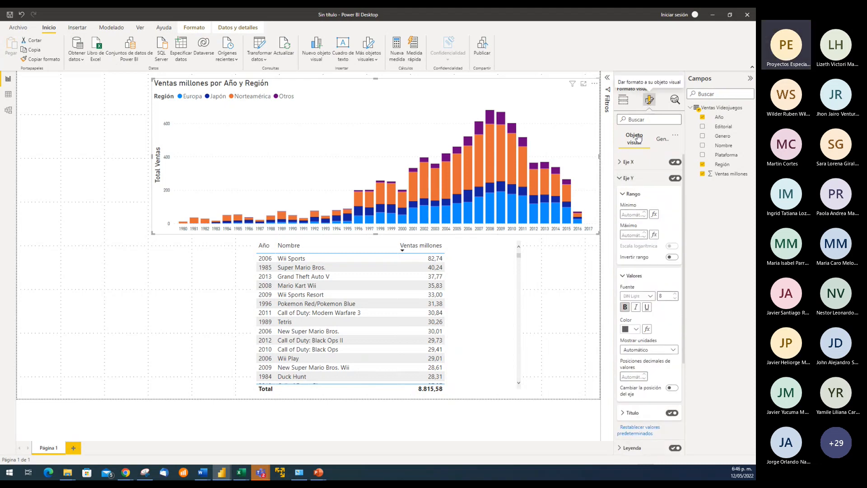
{"action": "left_click", "coordinate": [641, 181]}
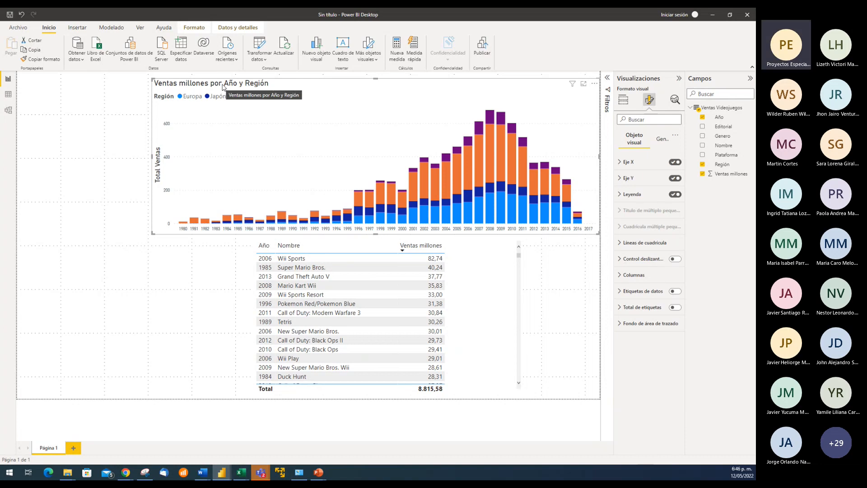
Toggle the column chart's main title off and back on, and set its text to "Total Ventas Por Año"
{"action": "left_click", "coordinate": [661, 141]}
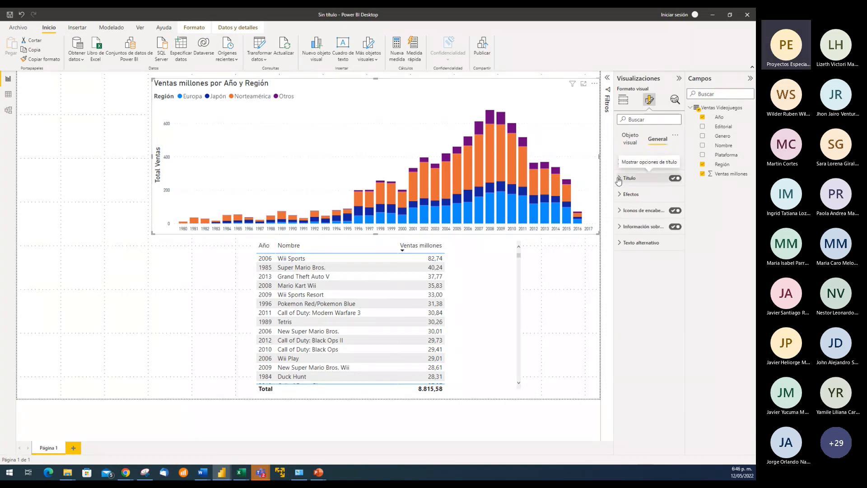
{"action": "left_click", "coordinate": [635, 178]}
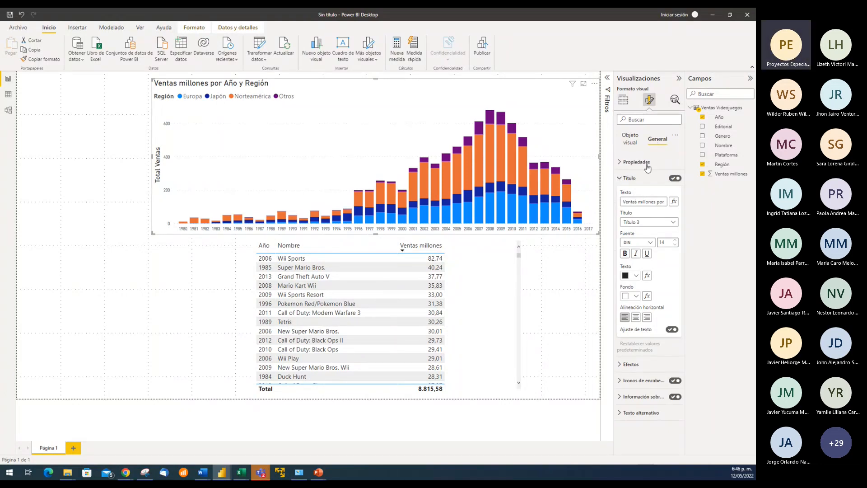
{"action": "left_click", "coordinate": [675, 179]}
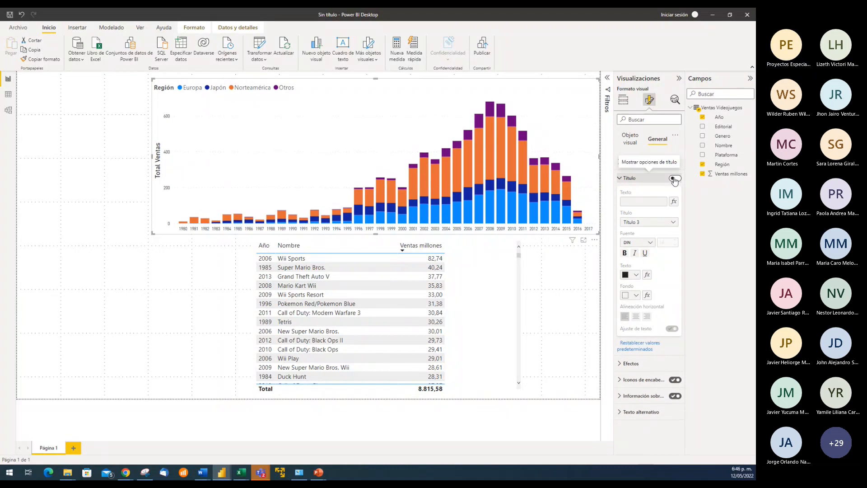
{"action": "left_click", "coordinate": [675, 179]}
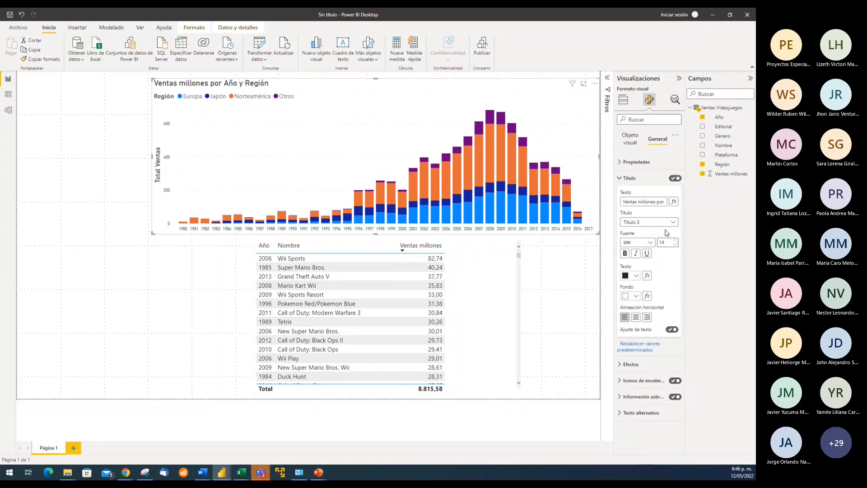
{"action": "left_click", "coordinate": [646, 202]}
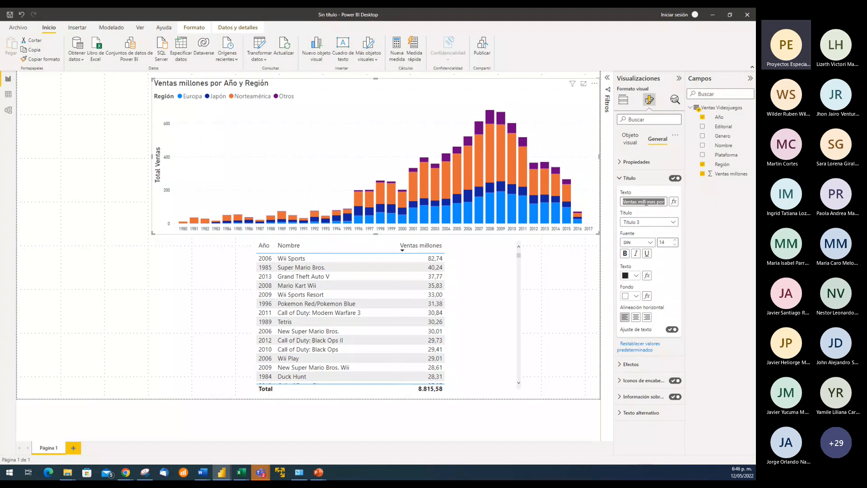
{"action": "type", "text": "Total V"}
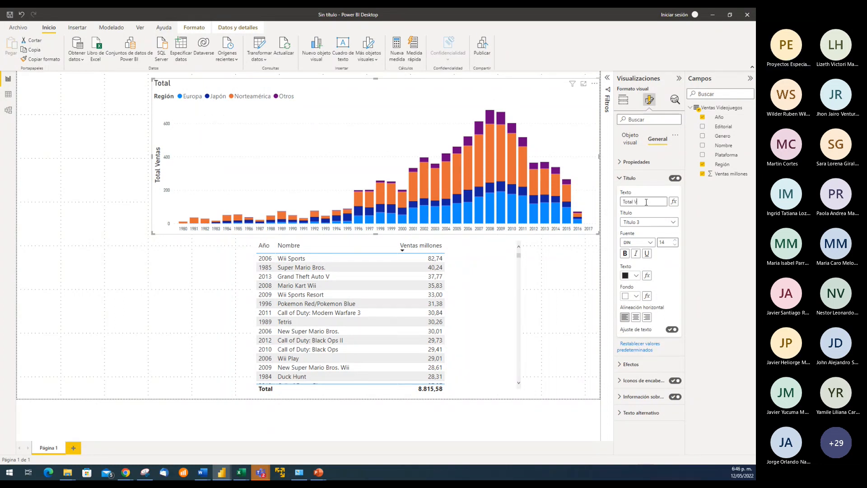
{"action": "type", "text": "entas Por Año"}
Center the chart title horizontally and set its font size to 12
{"action": "left_click", "coordinate": [636, 318]}
{"action": "left_click", "coordinate": [675, 244]}
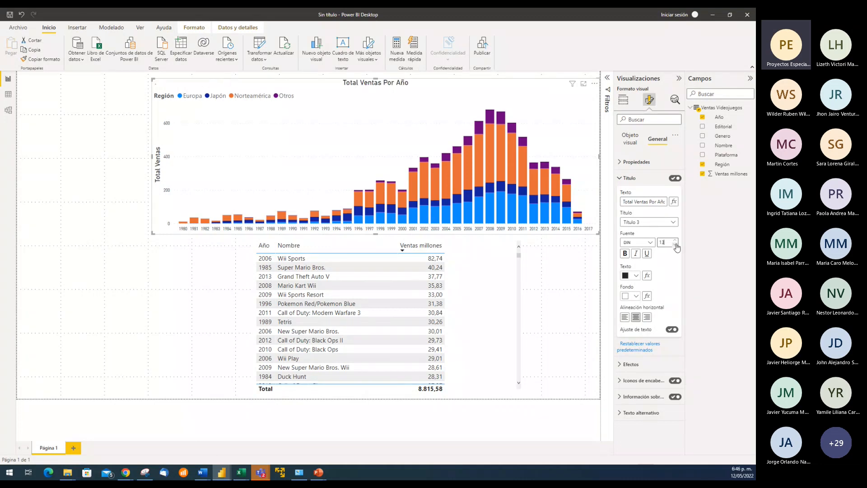
{"action": "left_click", "coordinate": [676, 245]}
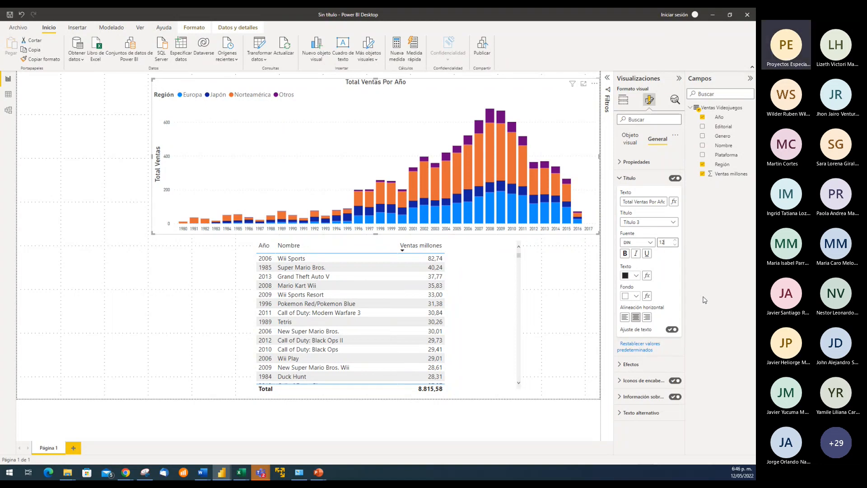
{"action": "left_click", "coordinate": [637, 297]}
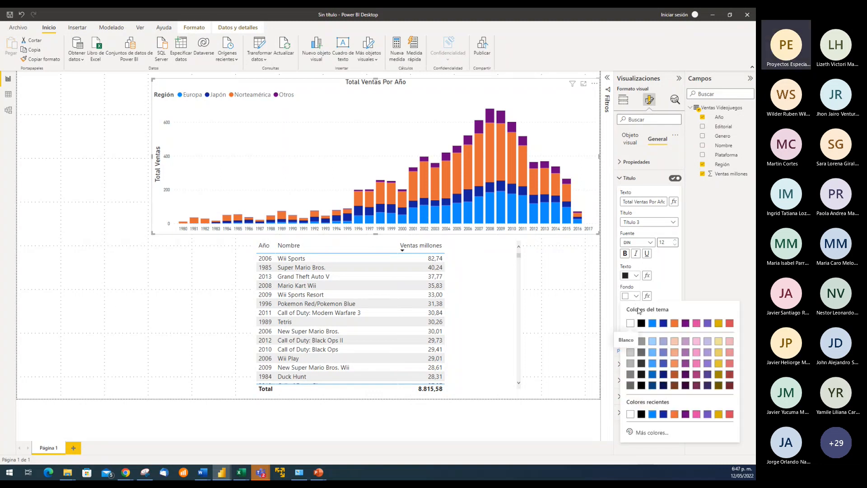
{"action": "left_click", "coordinate": [652, 433]}
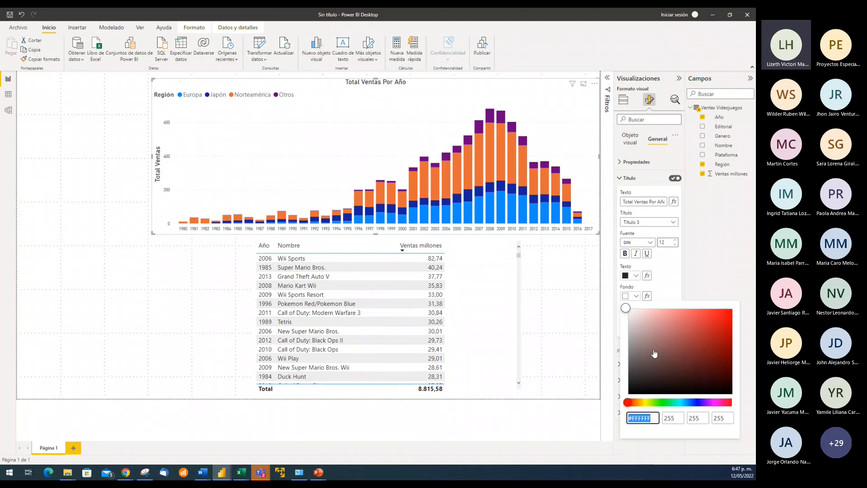
{"action": "left_click", "coordinate": [718, 278]}
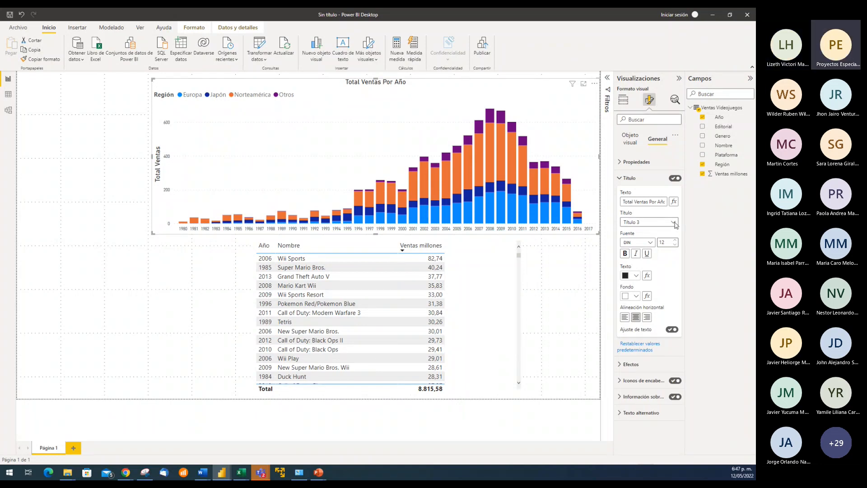
Try the Normal and Título 2 heading styles on the chart title, and set it to Título 6
{"action": "left_click", "coordinate": [674, 223]}
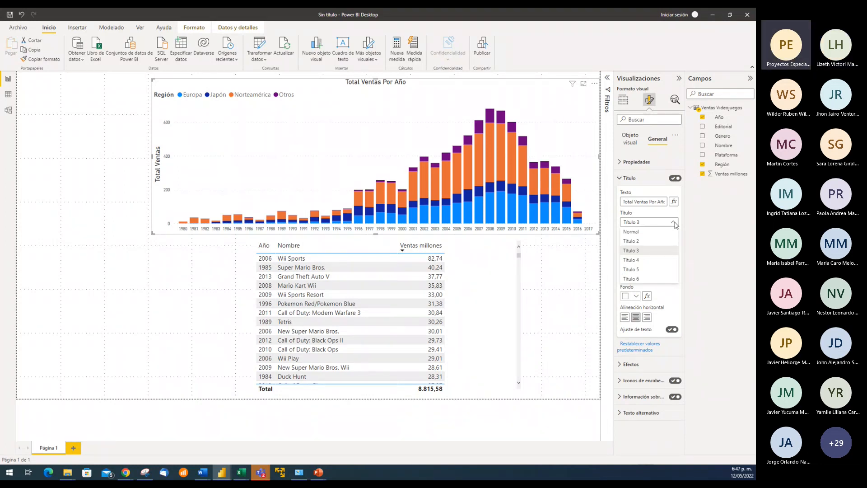
{"action": "left_click", "coordinate": [631, 232]}
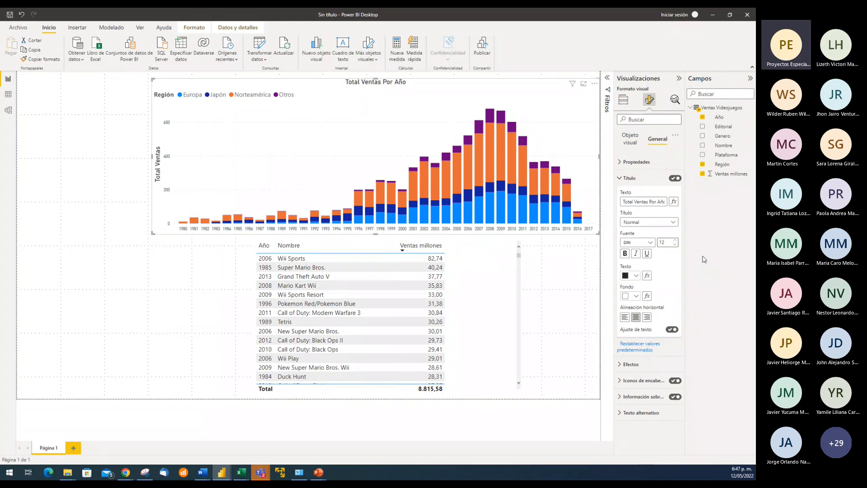
{"action": "left_click", "coordinate": [664, 222]}
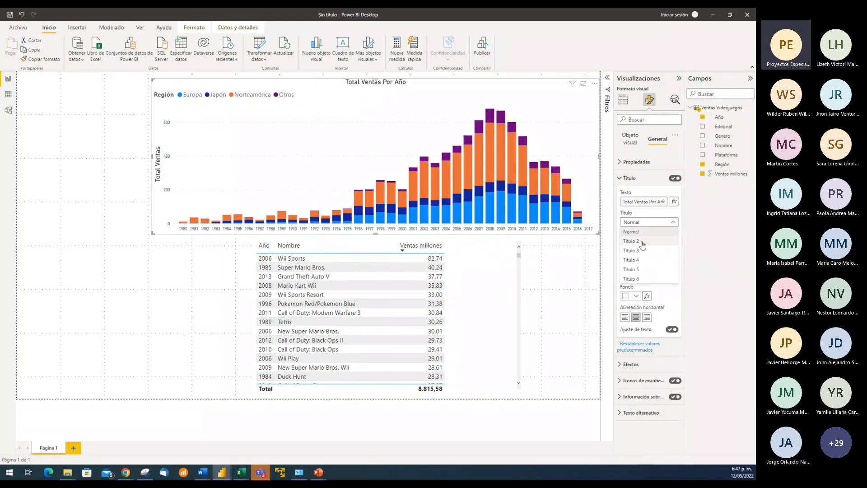
{"action": "left_click", "coordinate": [642, 242]}
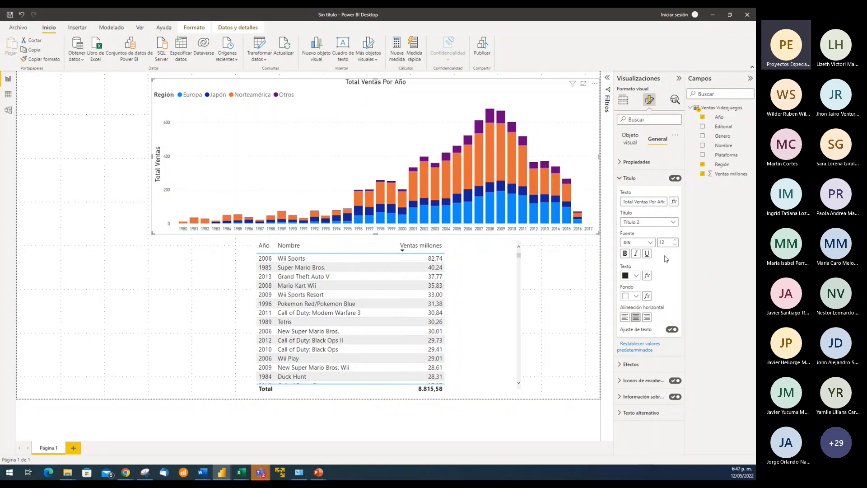
{"action": "left_click", "coordinate": [674, 224]}
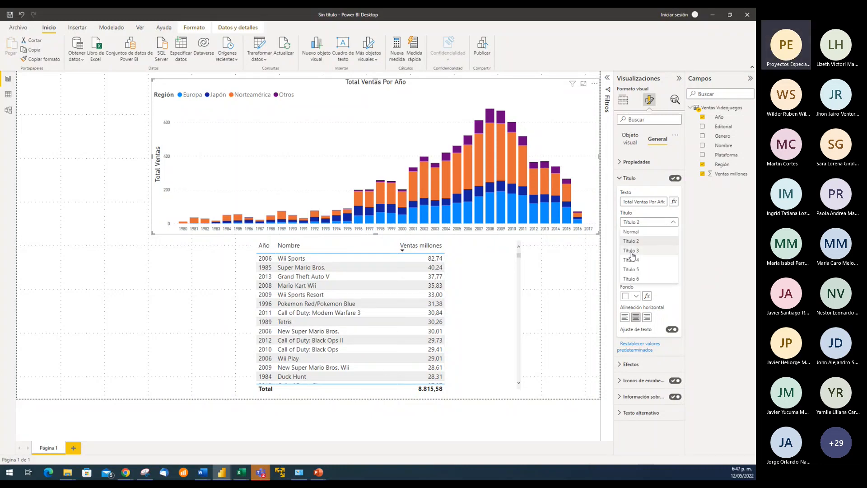
{"action": "left_click", "coordinate": [640, 279]}
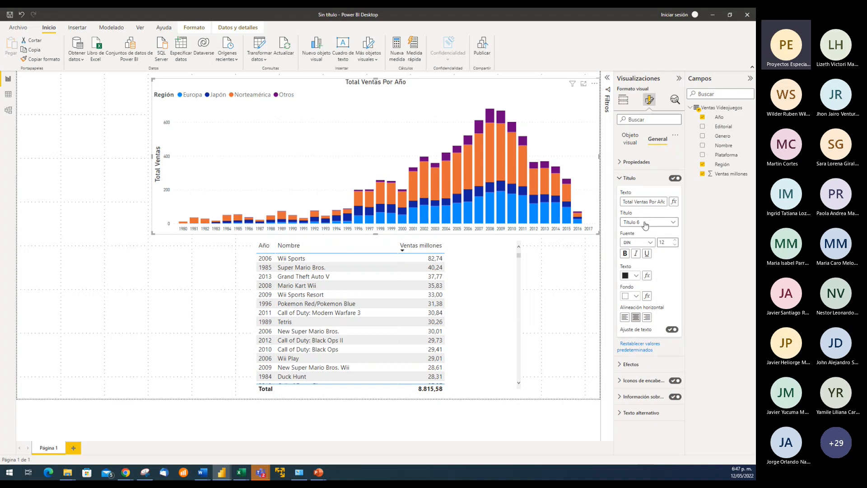
Set the chart title's font size to 15
{"action": "left_click", "coordinate": [676, 241]}
{"action": "left_click", "coordinate": [676, 241]}
{"action": "left_click", "coordinate": [676, 241]}
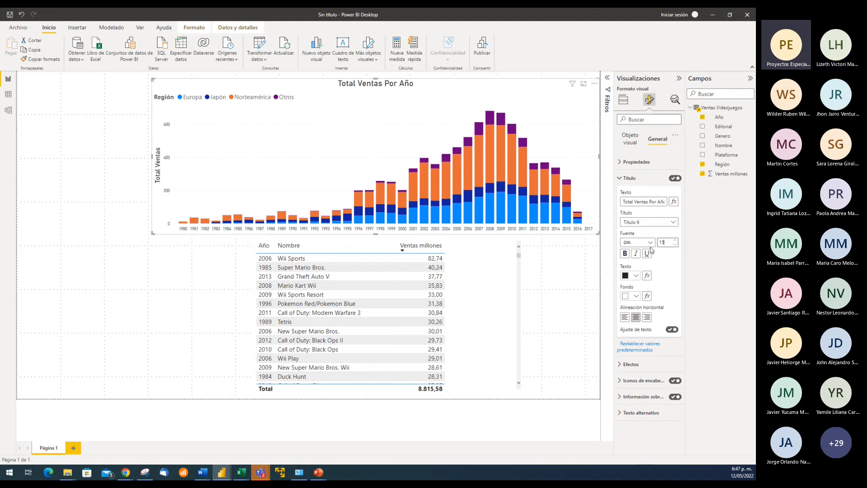
Set the chart title's font to Arial Black and its heading style to Normal
{"action": "left_click", "coordinate": [650, 243]}
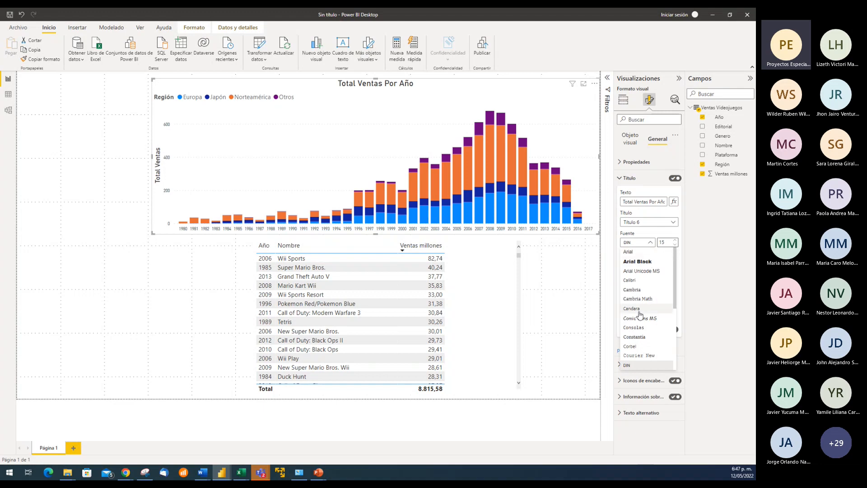
{"action": "left_click", "coordinate": [647, 263]}
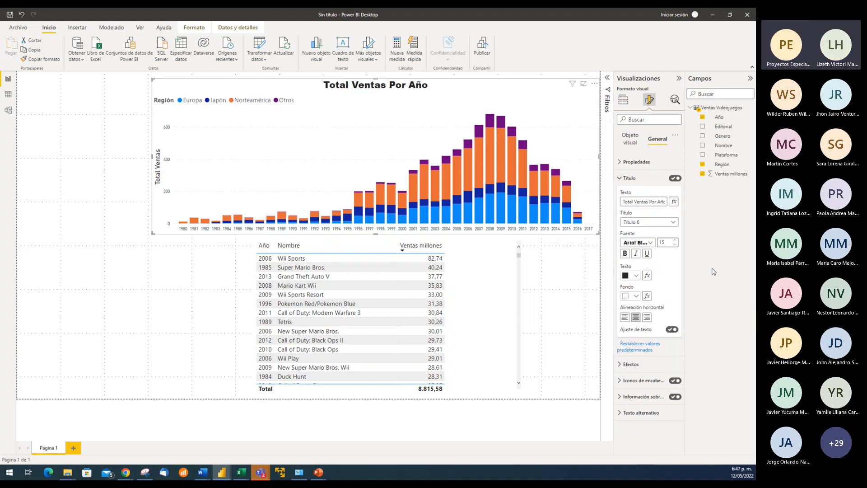
{"action": "left_click", "coordinate": [673, 222]}
{"action": "left_click", "coordinate": [632, 231]}
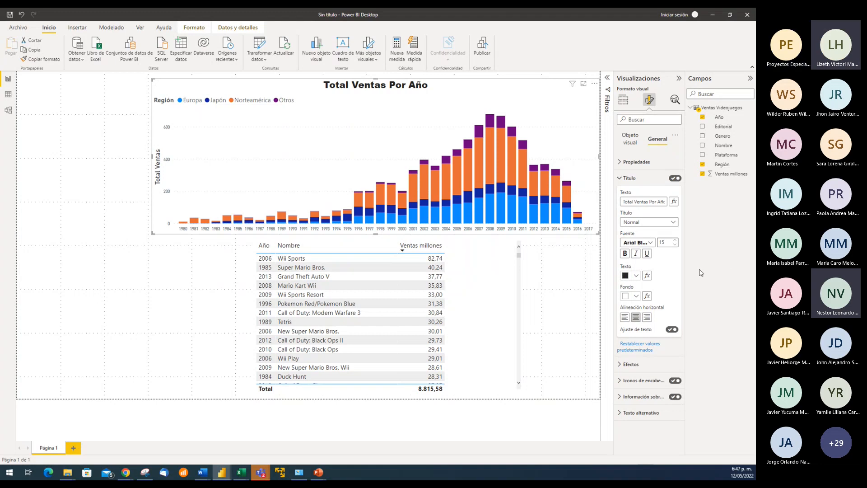
Try the Título 2 heading style on the chart title and return it to Normal
{"action": "left_click", "coordinate": [673, 222]}
{"action": "left_click", "coordinate": [644, 242]}
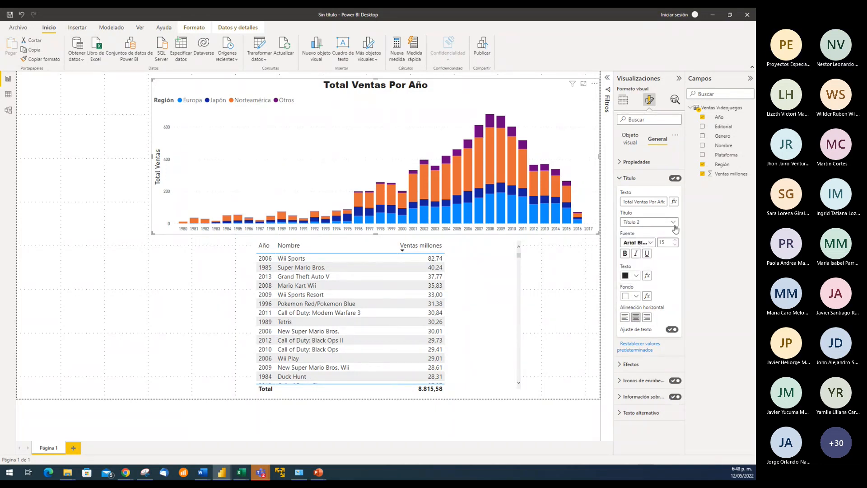
{"action": "left_click", "coordinate": [634, 223]}
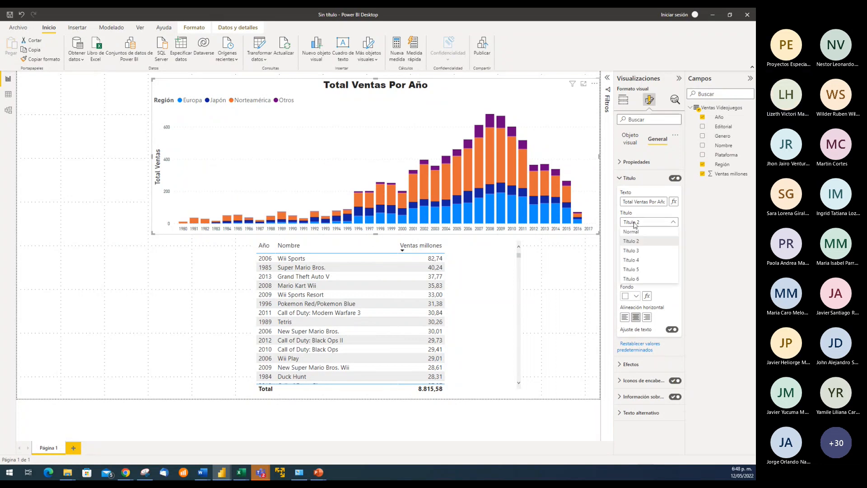
{"action": "left_click", "coordinate": [639, 232]}
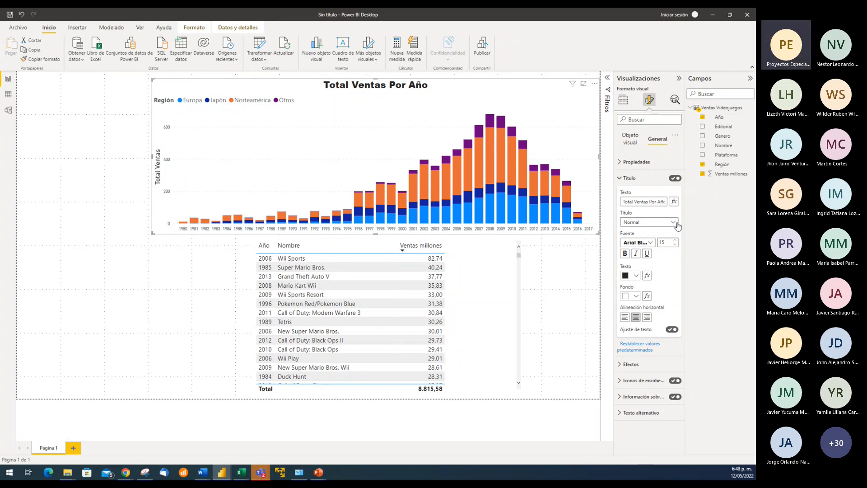
{"action": "left_click", "coordinate": [655, 222]}
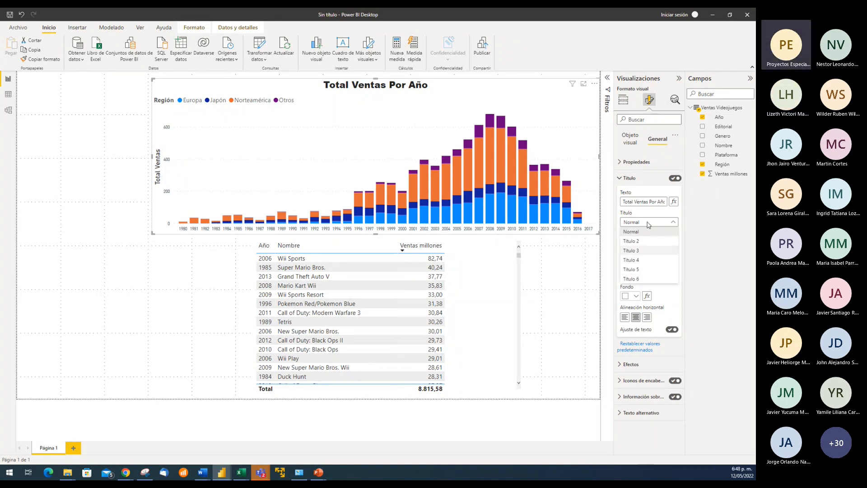
{"action": "left_click", "coordinate": [717, 243]}
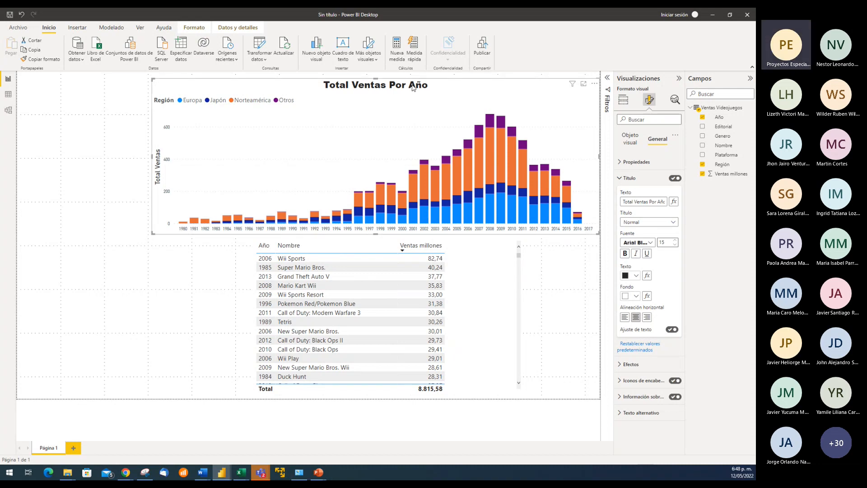
{"action": "left_click", "coordinate": [671, 222]}
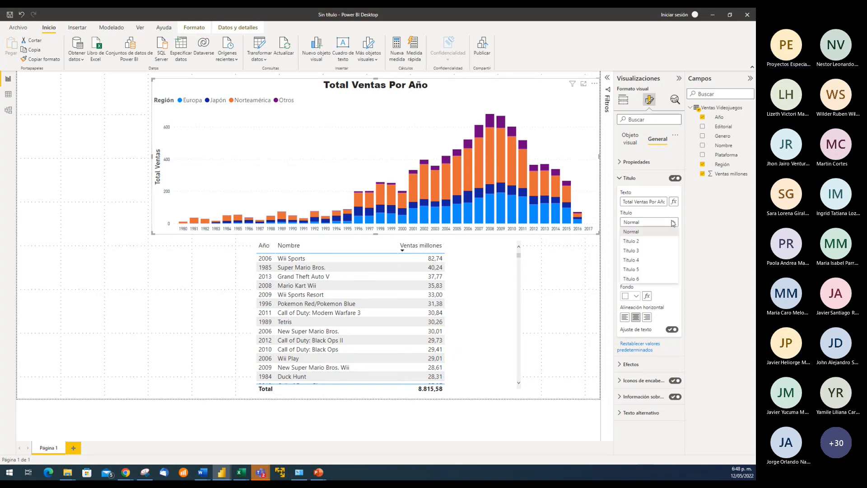
{"action": "left_click", "coordinate": [636, 244]}
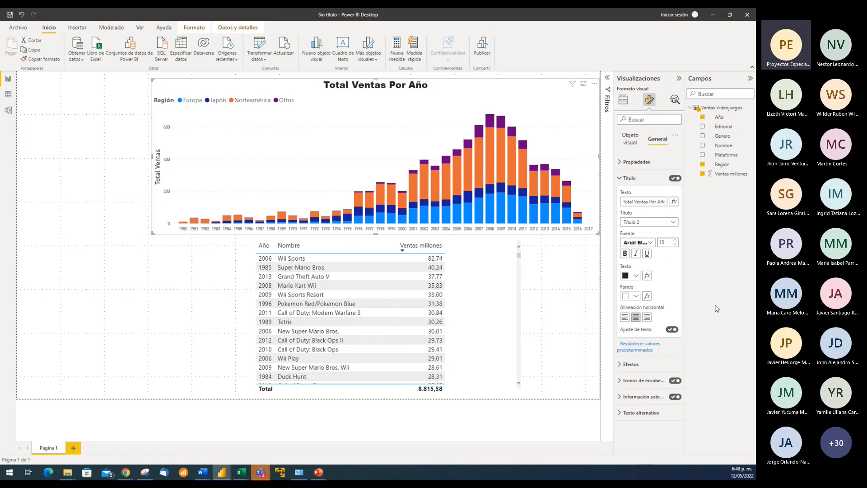
{"action": "left_click", "coordinate": [674, 223]}
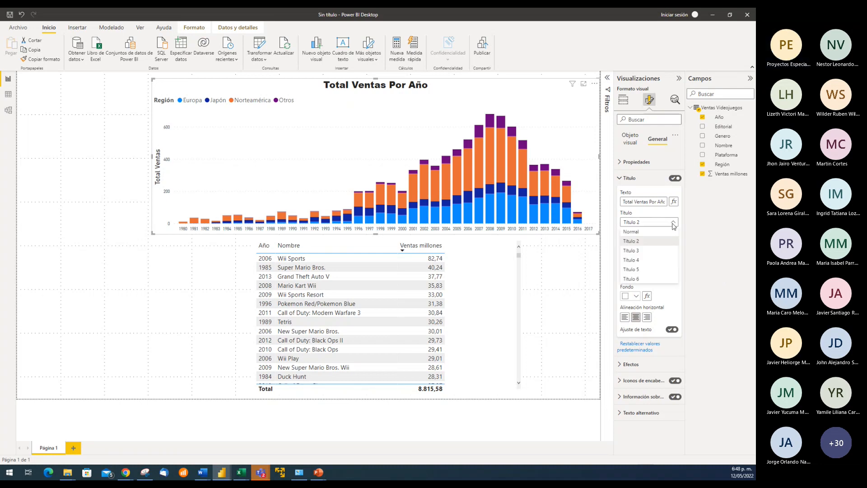
{"action": "left_click", "coordinate": [640, 233]}
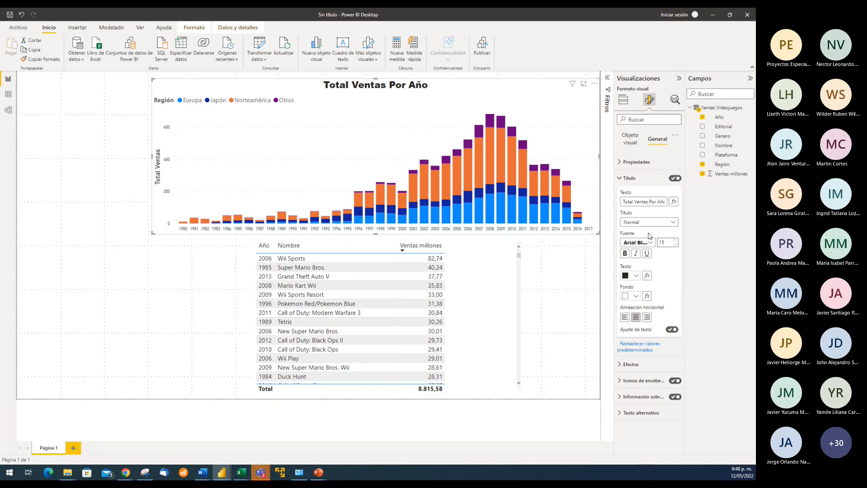
Set the chart title's font to DIN at size 12 and make it bold
{"action": "left_click", "coordinate": [654, 243]}
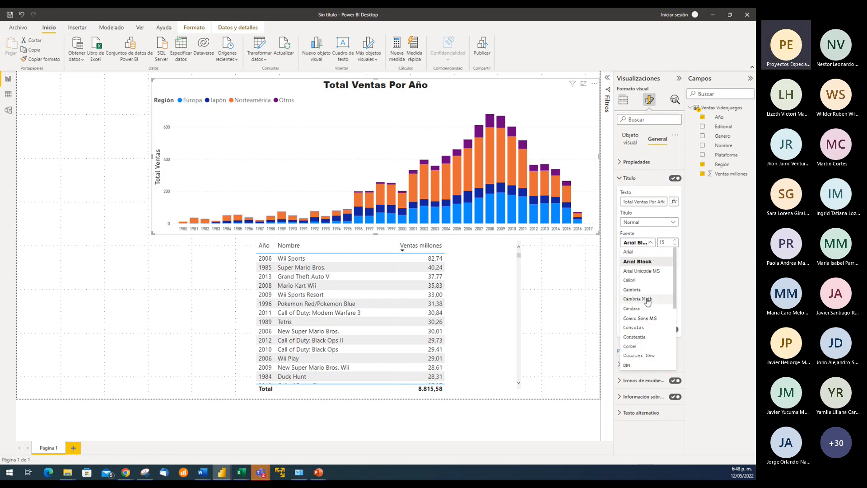
{"action": "left_click", "coordinate": [628, 366]}
{"action": "left_click", "coordinate": [675, 245]}
{"action": "left_click", "coordinate": [675, 245]}
{"action": "left_click", "coordinate": [675, 245]}
{"action": "left_click", "coordinate": [676, 244]}
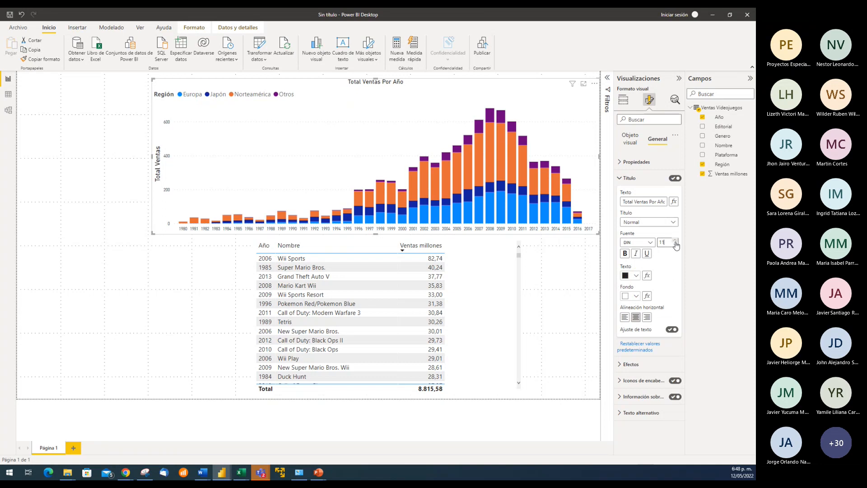
{"action": "left_click", "coordinate": [676, 240]}
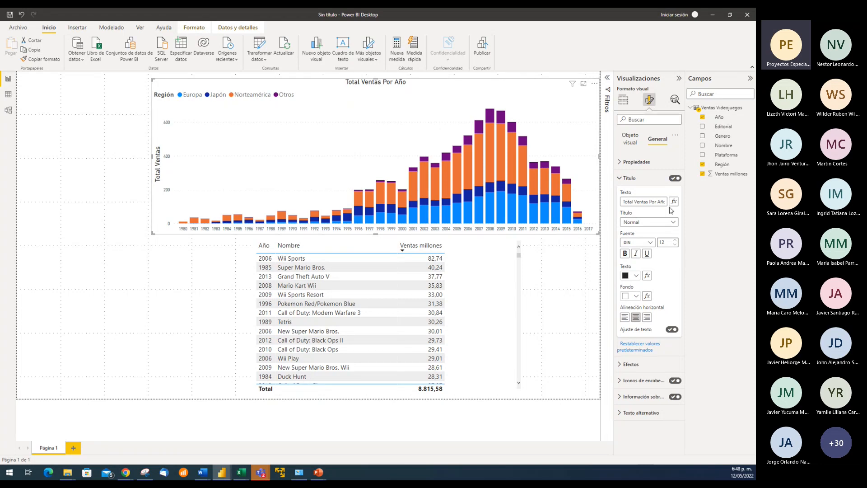
{"action": "left_click", "coordinate": [626, 253]}
Set the chart title's background to the custom color #FFD100 and collapse the title settings
{"action": "left_click", "coordinate": [636, 297]}
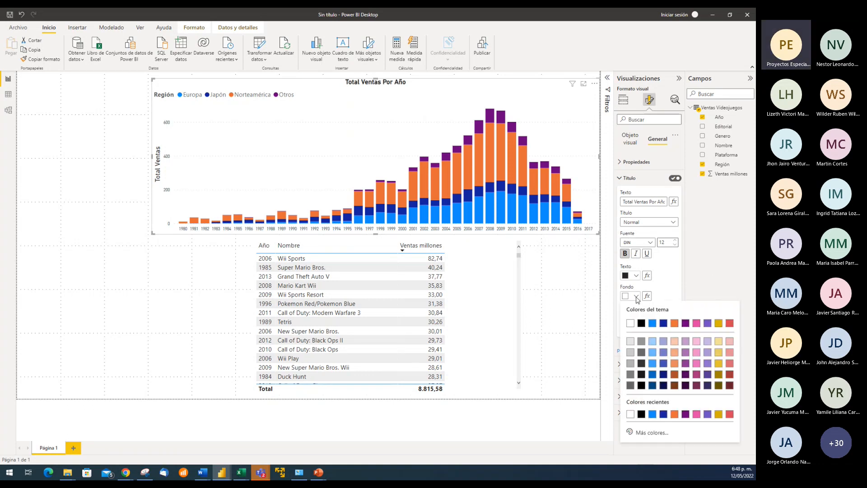
{"action": "left_click", "coordinate": [652, 433]}
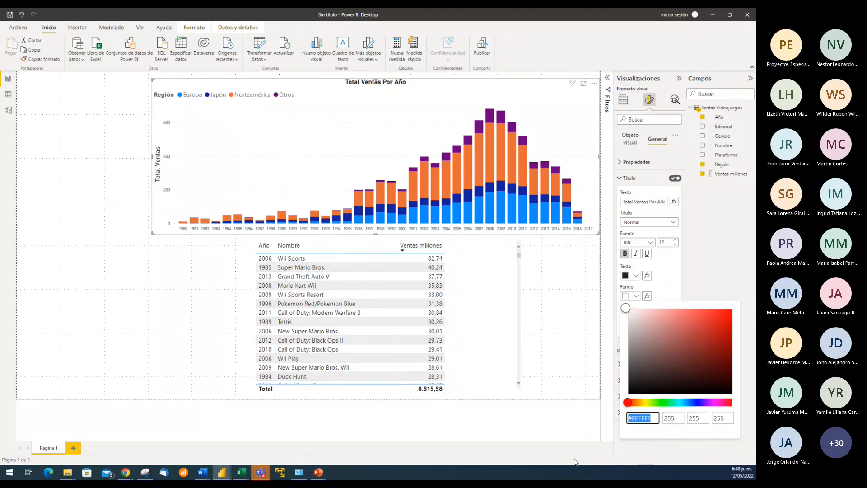
{"action": "left_click", "coordinate": [225, 476]}
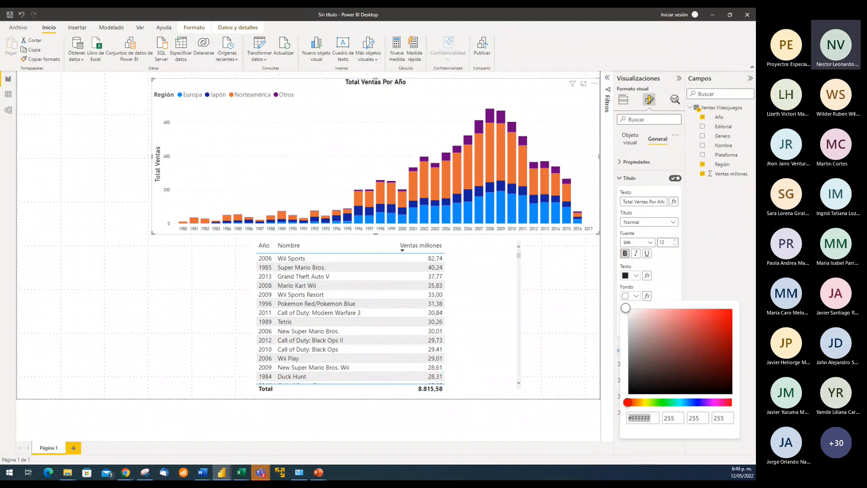
{"action": "left_click", "coordinate": [652, 418]}
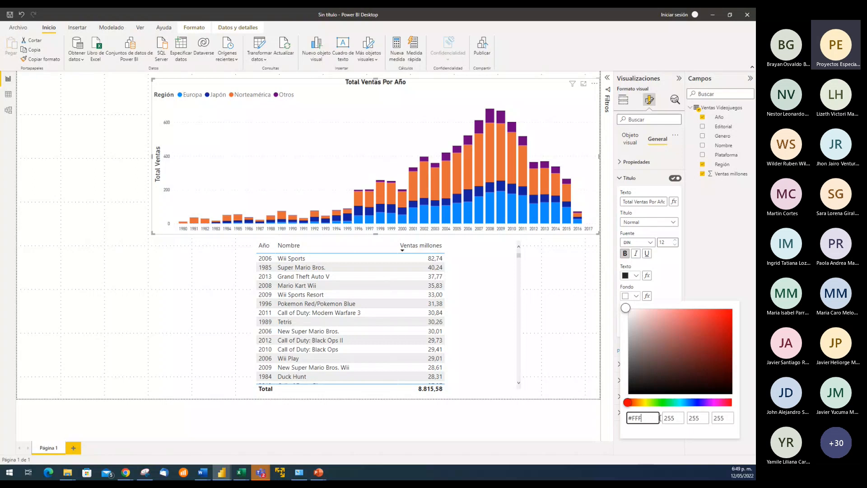
{"action": "type", "text": "d1"}
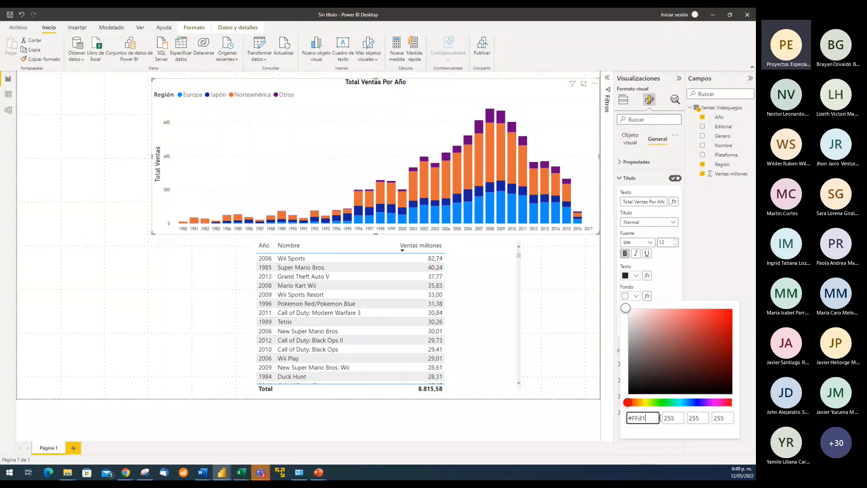
{"action": "type", "text": "00"}
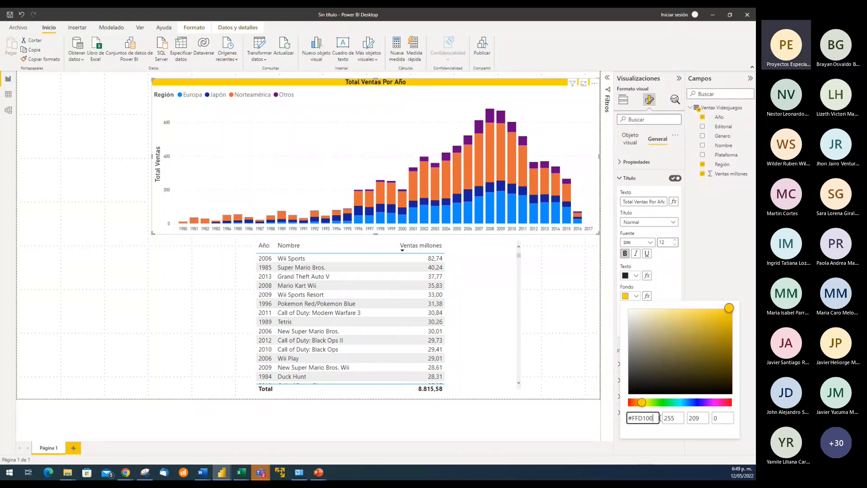
{"action": "left_click", "coordinate": [700, 288]}
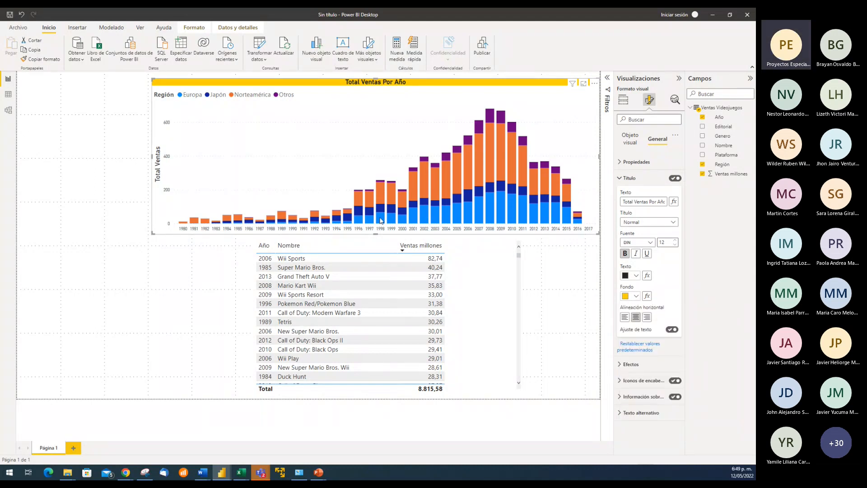
{"action": "left_click", "coordinate": [620, 178]}
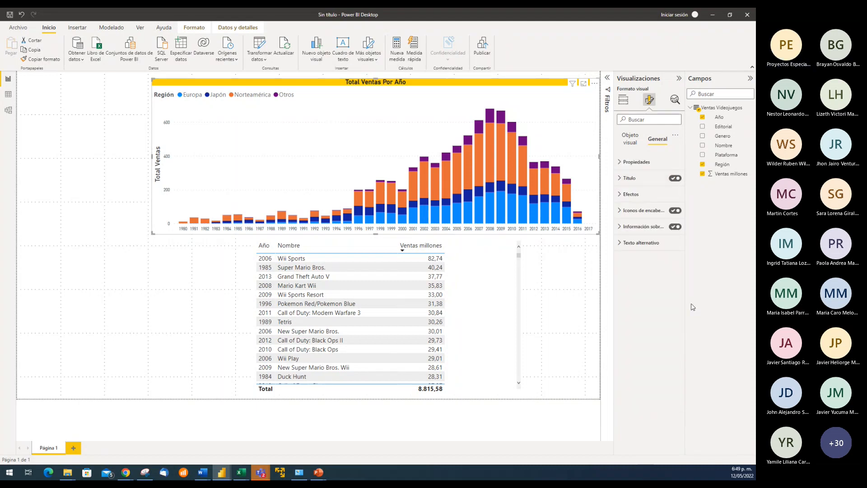
Try the legend positions Arriba en el centro and Superior derecha, and return the legend to Superior izquierda
{"action": "left_click", "coordinate": [634, 140]}
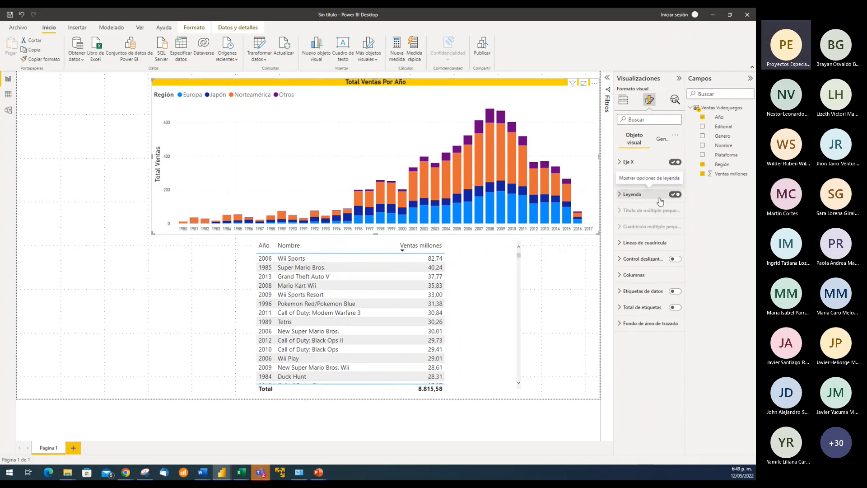
{"action": "left_click", "coordinate": [621, 197]}
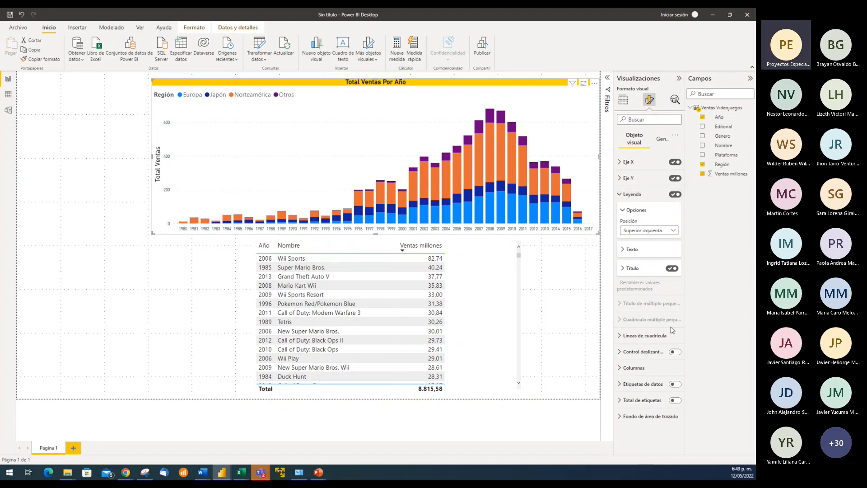
{"action": "left_click", "coordinate": [674, 232]}
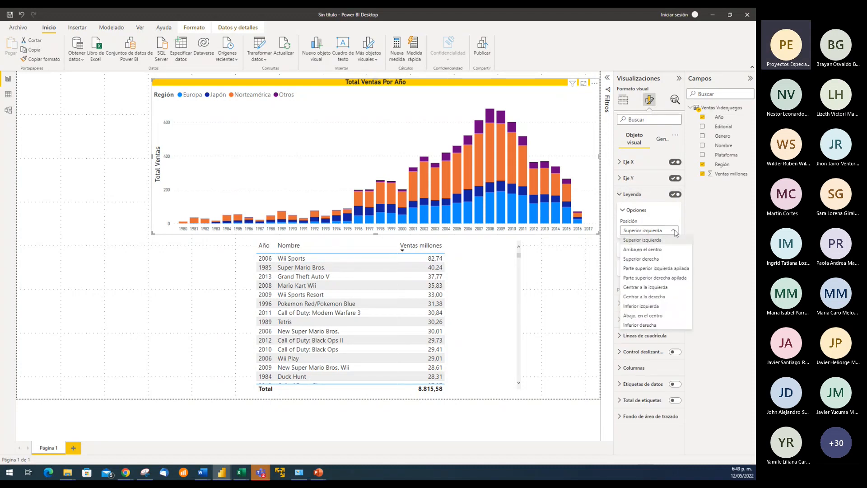
{"action": "left_click", "coordinate": [652, 250]}
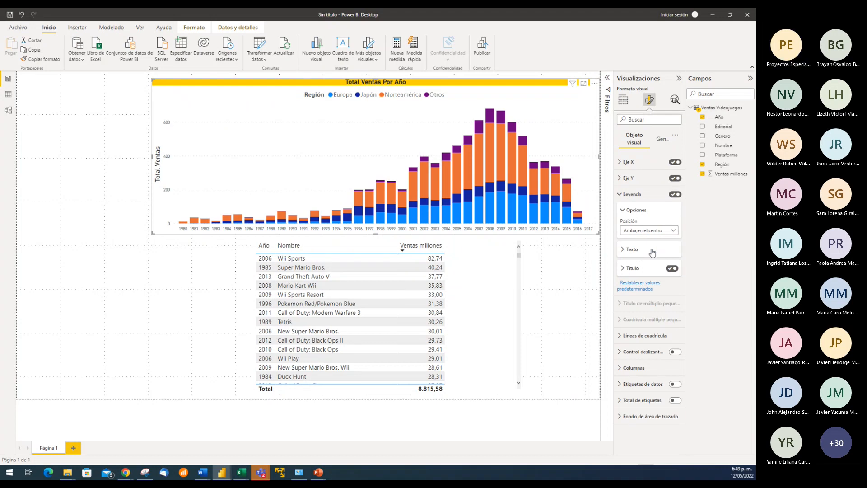
{"action": "left_click", "coordinate": [665, 231]}
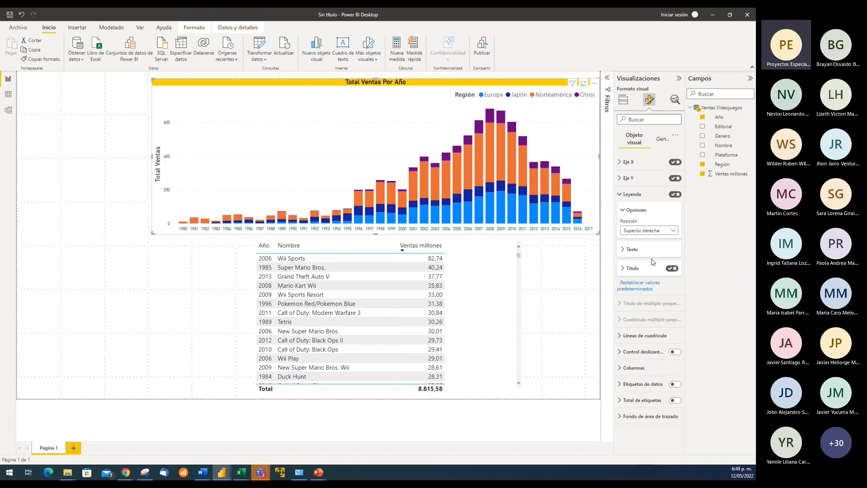
{"action": "left_click", "coordinate": [673, 231]}
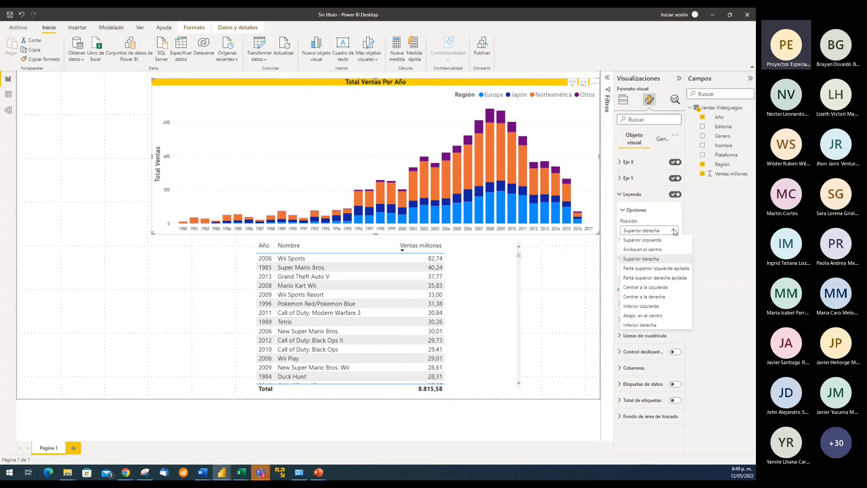
{"action": "left_click", "coordinate": [655, 241]}
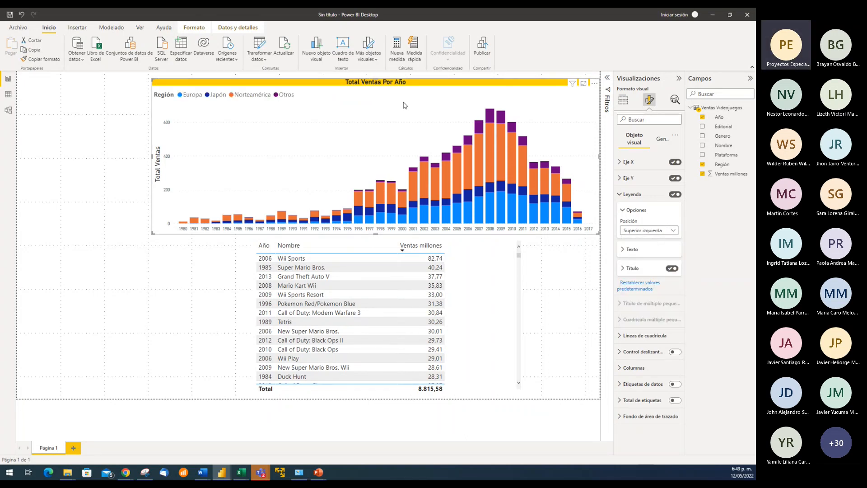
{"action": "left_click", "coordinate": [569, 289]}
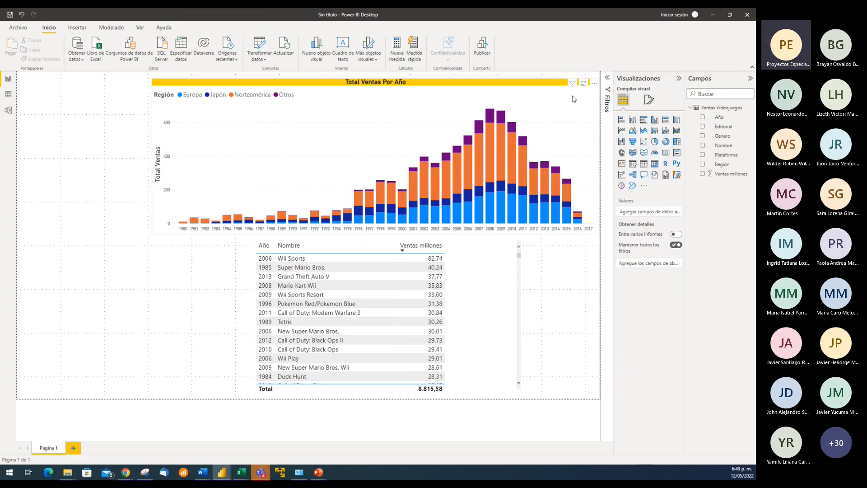
{"action": "left_click", "coordinate": [391, 211]}
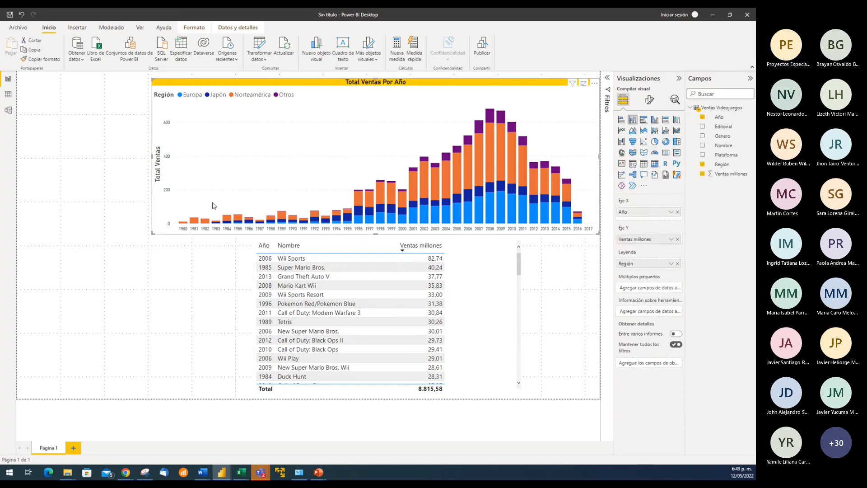
{"action": "left_click", "coordinate": [176, 278]}
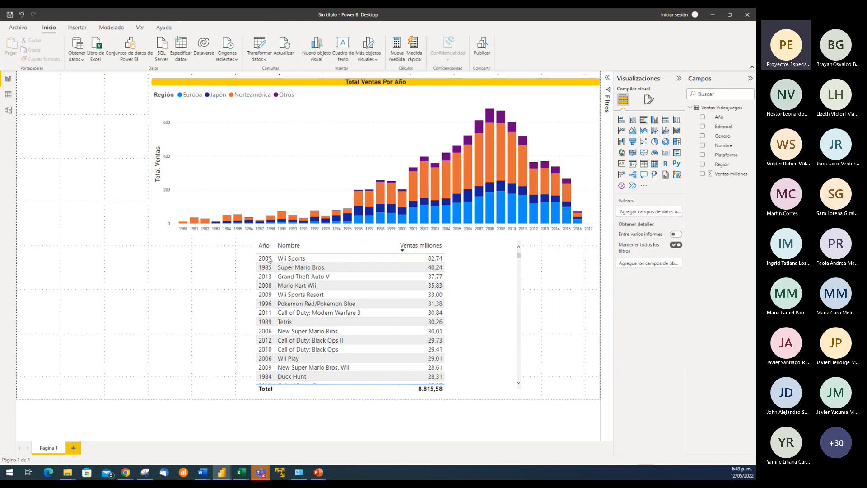
{"action": "left_click", "coordinate": [335, 104]}
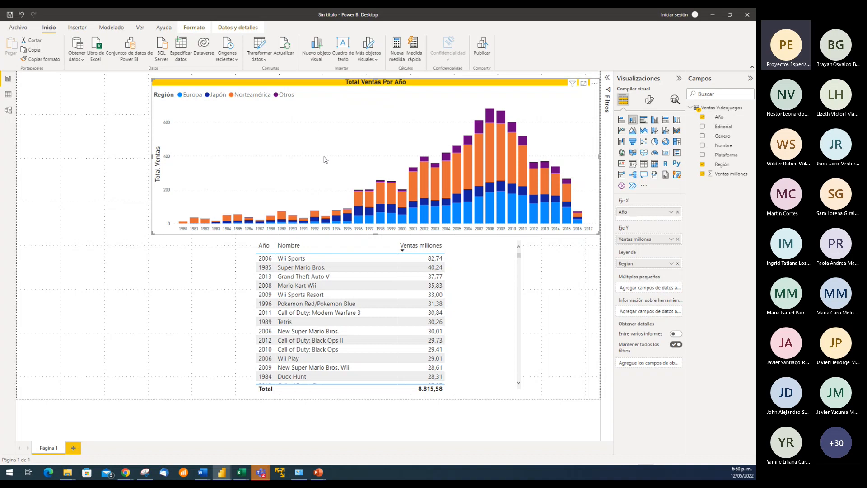
Insert an empty donut chart on the report page as a separate visual from the column chart
{"action": "left_click", "coordinate": [105, 168]}
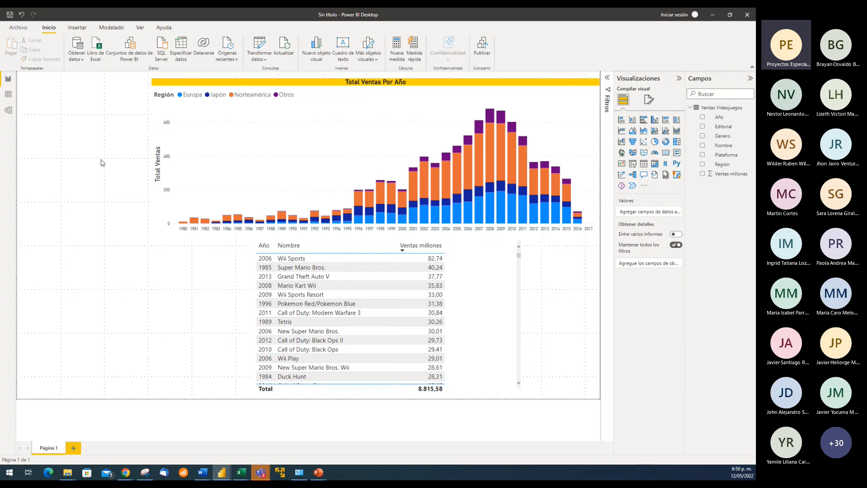
{"action": "left_click", "coordinate": [666, 143]}
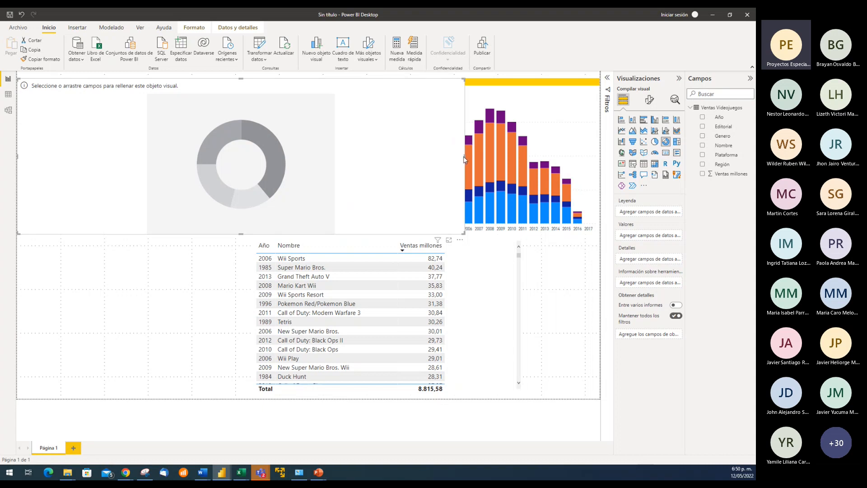
Narrow the empty donut chart to about a third of the page and assign Región as legend and Ventas millones as values
{"action": "left_click_drag", "start_coordinate": [464, 159], "coordinate": [209, 160]}
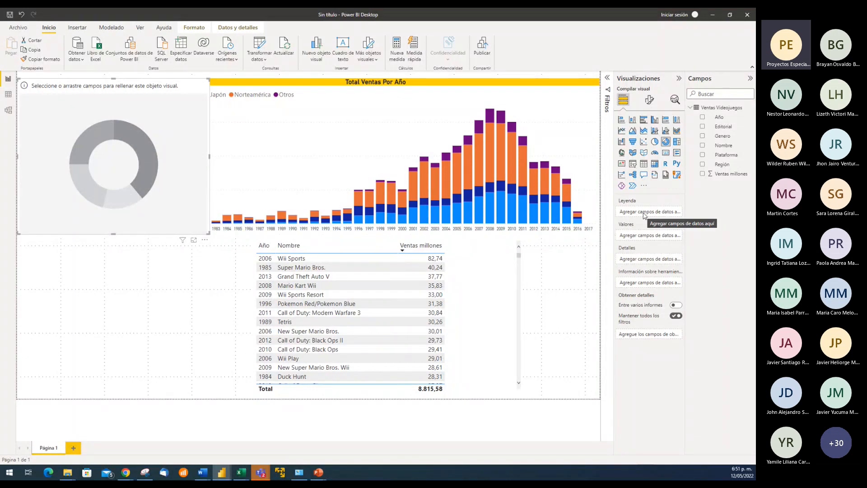
{"action": "left_click_drag", "start_coordinate": [114, 234], "coordinate": [118, 232]}
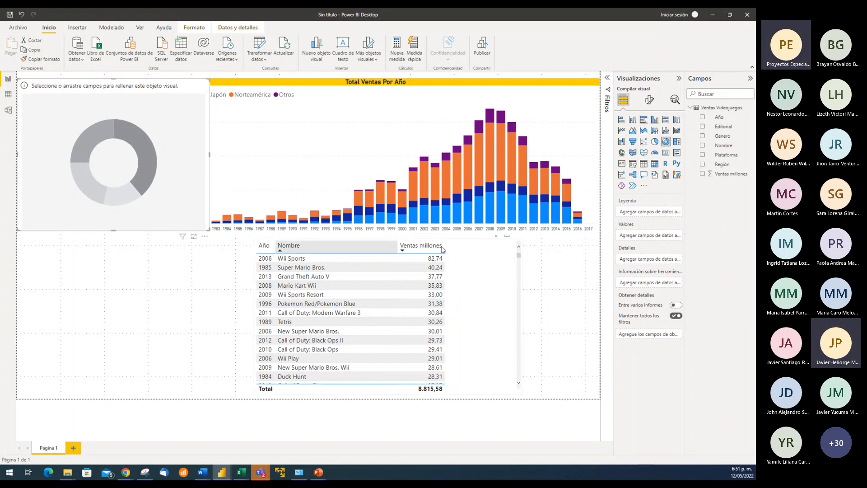
{"action": "left_click_drag", "start_coordinate": [725, 168], "coordinate": [654, 211]}
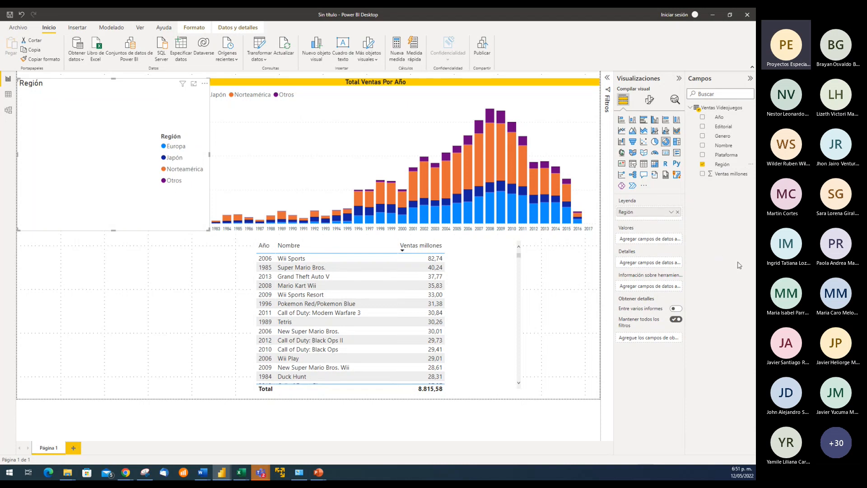
{"action": "left_click_drag", "start_coordinate": [729, 174], "coordinate": [663, 244]}
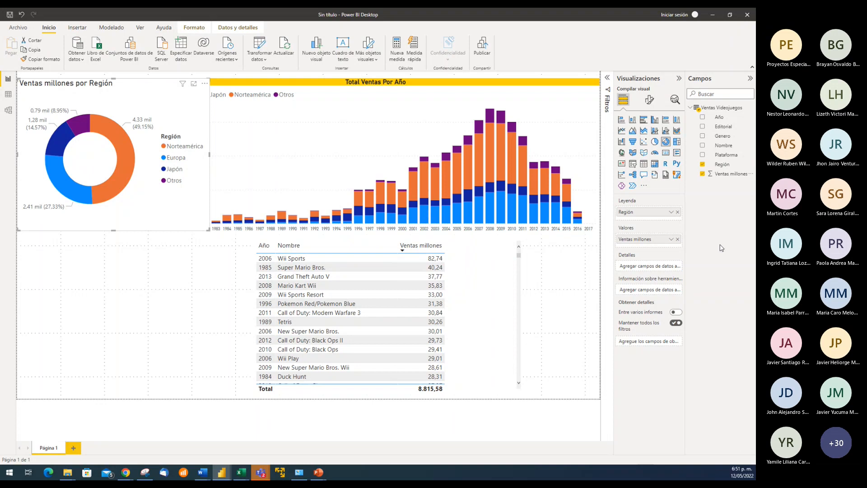
Resize the donut chart's width so it ends exactly where the column chart begins
{"action": "left_click_drag", "start_coordinate": [209, 154], "coordinate": [174, 159]}
{"action": "left_click", "coordinate": [165, 159]}
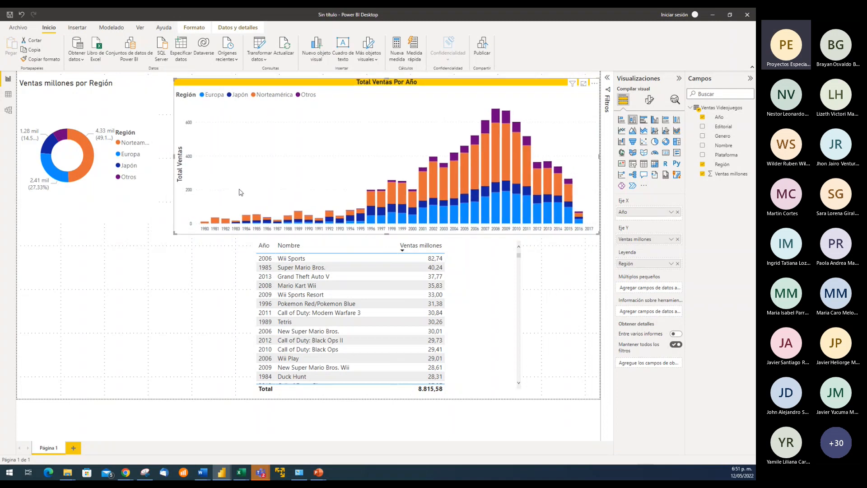
{"action": "left_click", "coordinate": [156, 153]}
{"action": "left_click_drag", "start_coordinate": [159, 152], "coordinate": [173, 152]}
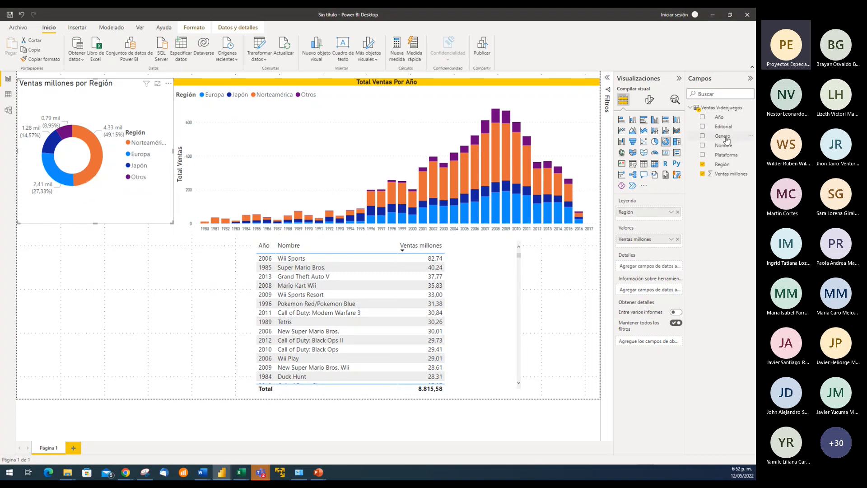
Try Genero as the donut chart's details field, inspect the subdivided slices, and remove it
{"action": "left_click_drag", "start_coordinate": [727, 139], "coordinate": [662, 267]}
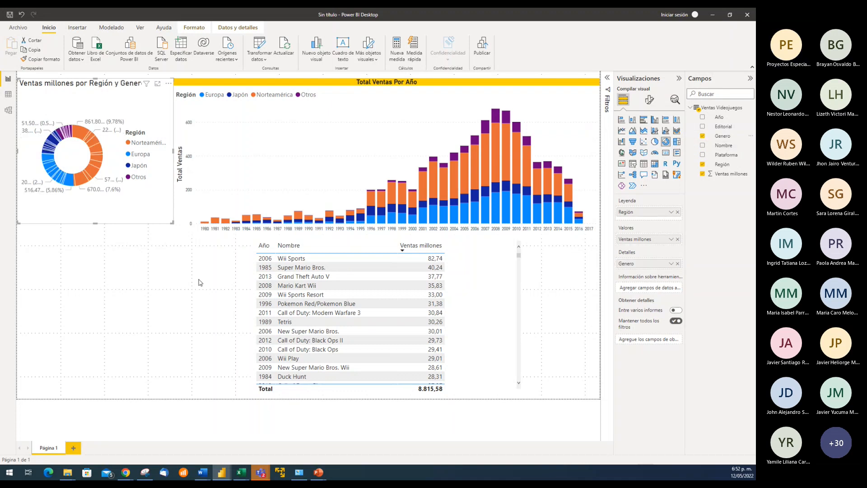
{"action": "mouse_move", "coordinate": [95, 146]}
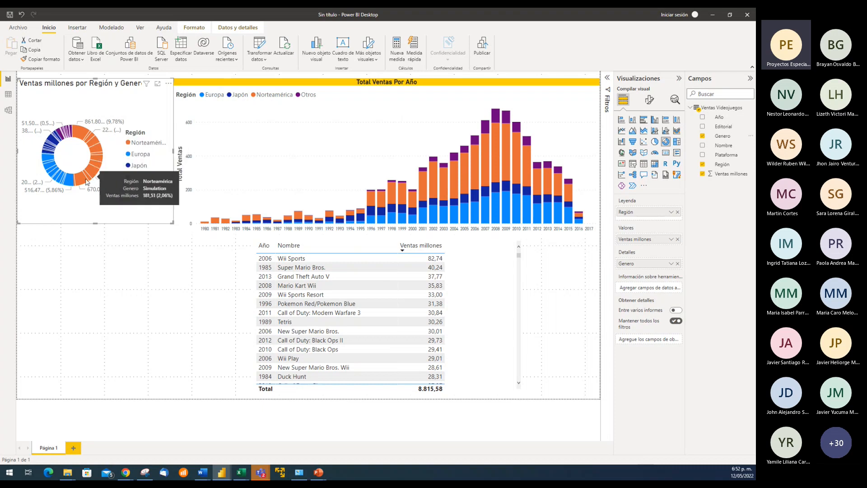
{"action": "left_click", "coordinate": [677, 263]}
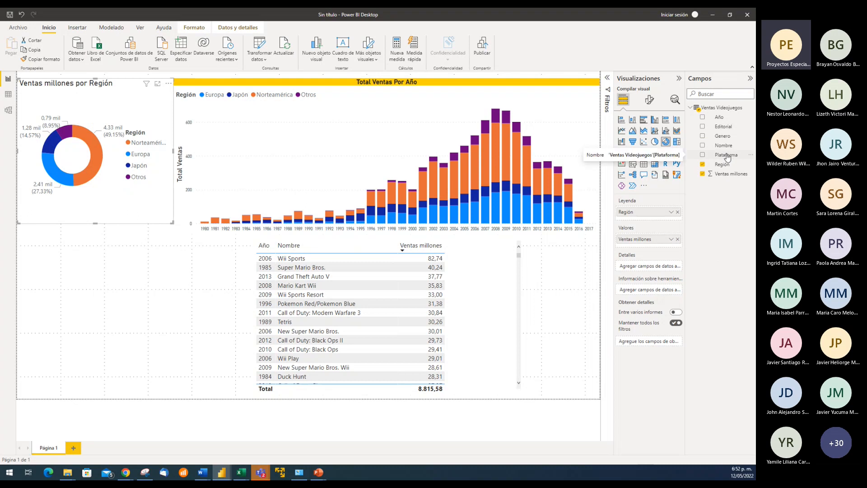
Try Editorial as the donut chart's details and as its tooltip information, and remove it
{"action": "left_click_drag", "start_coordinate": [723, 127], "coordinate": [723, 148]}
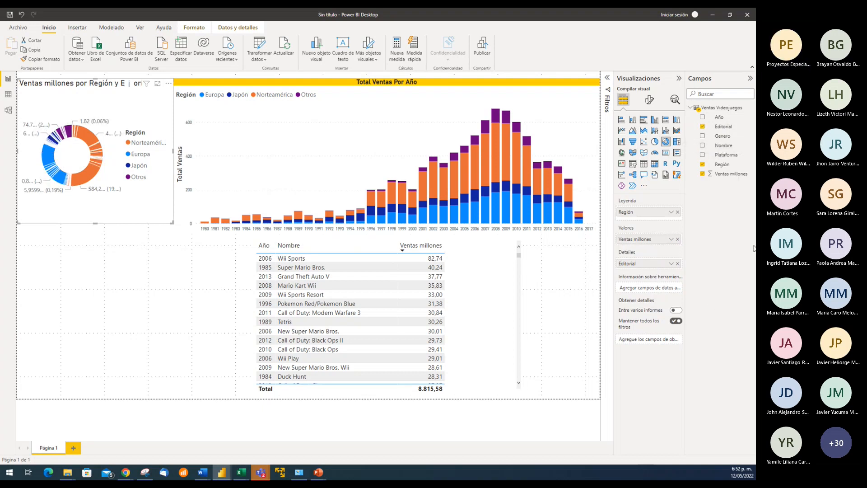
{"action": "left_click_drag", "start_coordinate": [663, 266], "coordinate": [656, 290]}
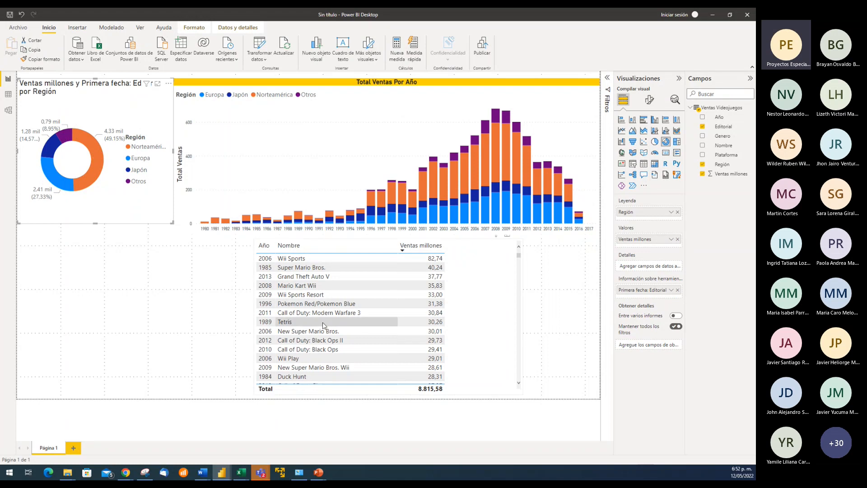
{"action": "mouse_move", "coordinate": [92, 168]}
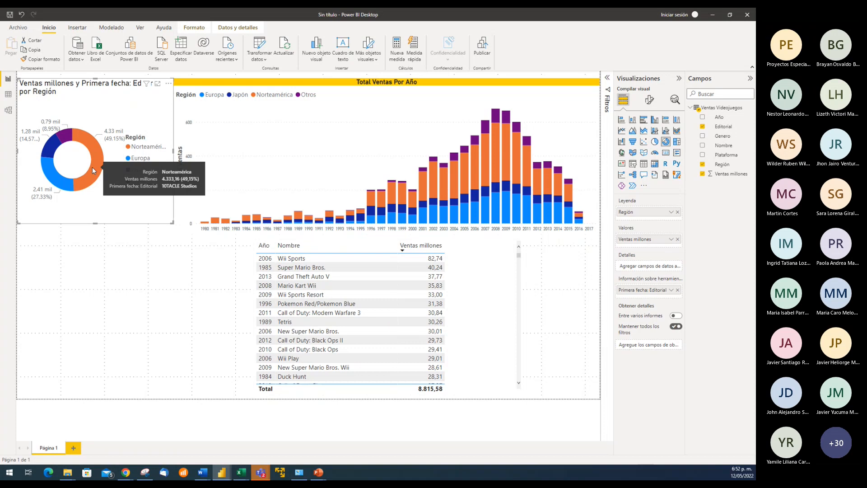
{"action": "left_click", "coordinate": [671, 290]}
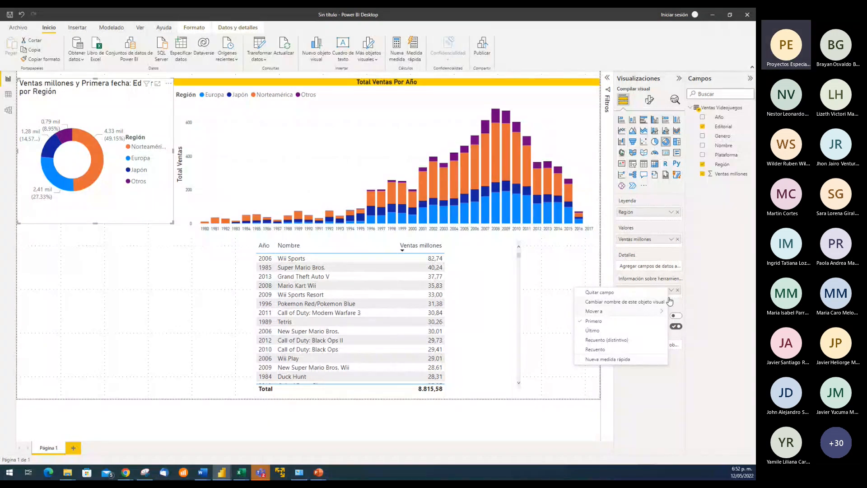
{"action": "left_click", "coordinate": [678, 291]}
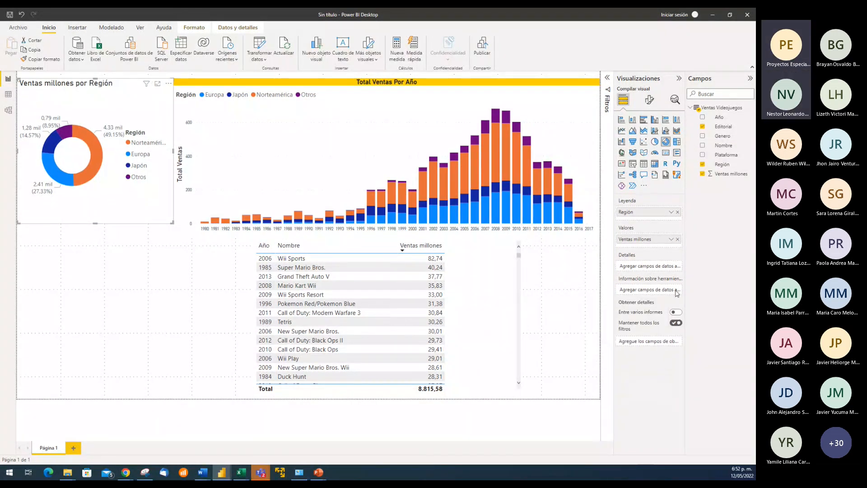
Try Genero as details again in a temporarily enlarged donut chart, shrink the chart back beside the column chart, and remove Genero
{"action": "mouse_move", "coordinate": [87, 137]}
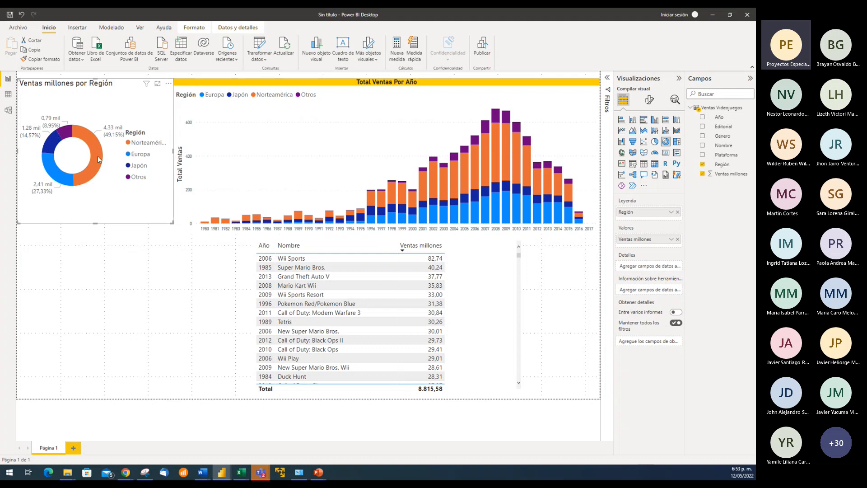
{"action": "mouse_move", "coordinate": [98, 159]}
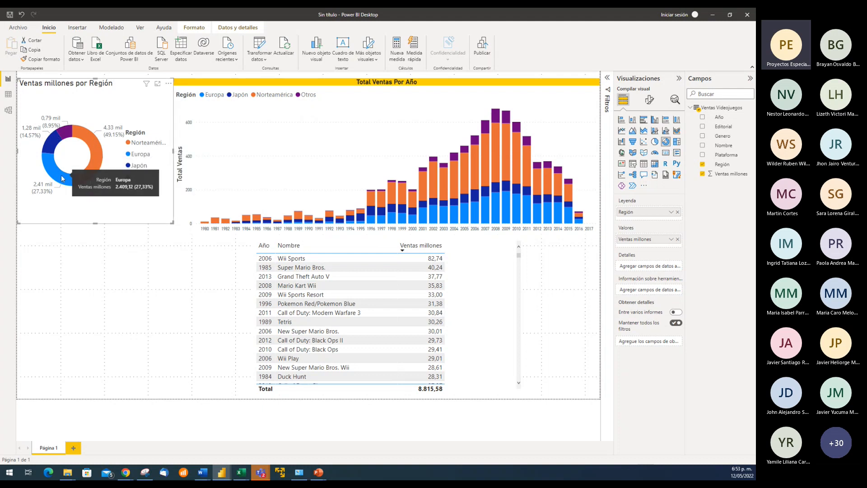
{"action": "mouse_move", "coordinate": [67, 134]}
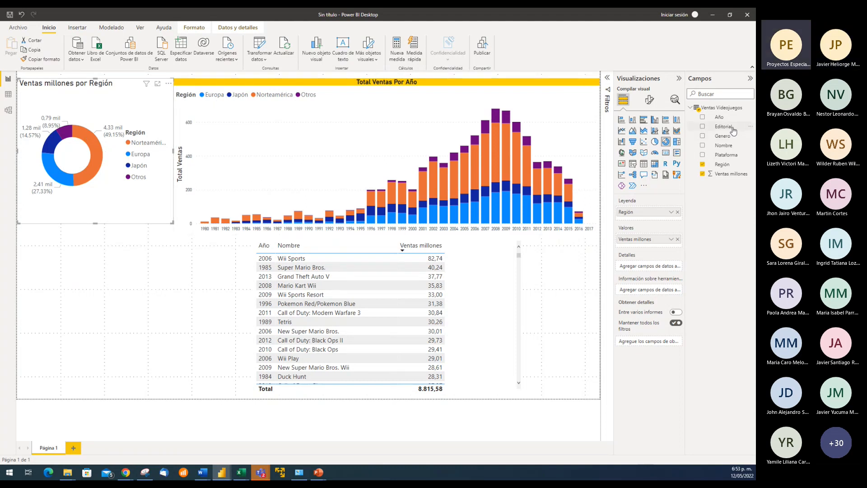
{"action": "left_click_drag", "start_coordinate": [725, 138], "coordinate": [660, 269]}
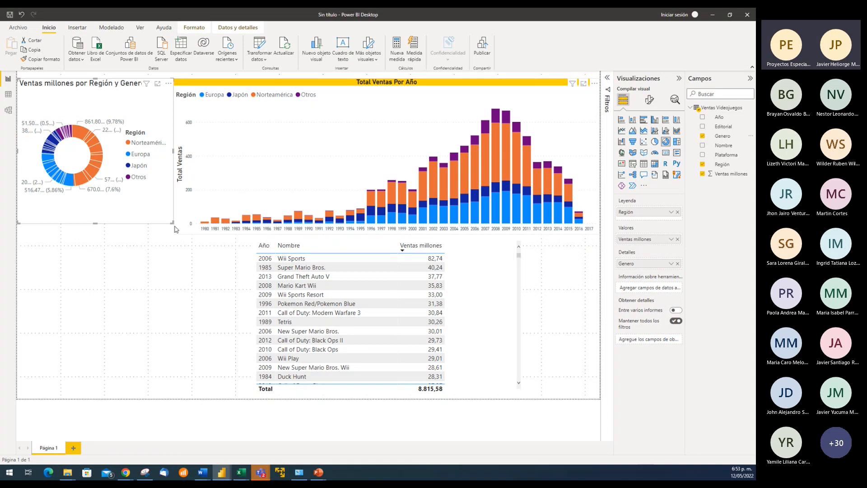
{"action": "left_click_drag", "start_coordinate": [173, 222], "coordinate": [279, 274]}
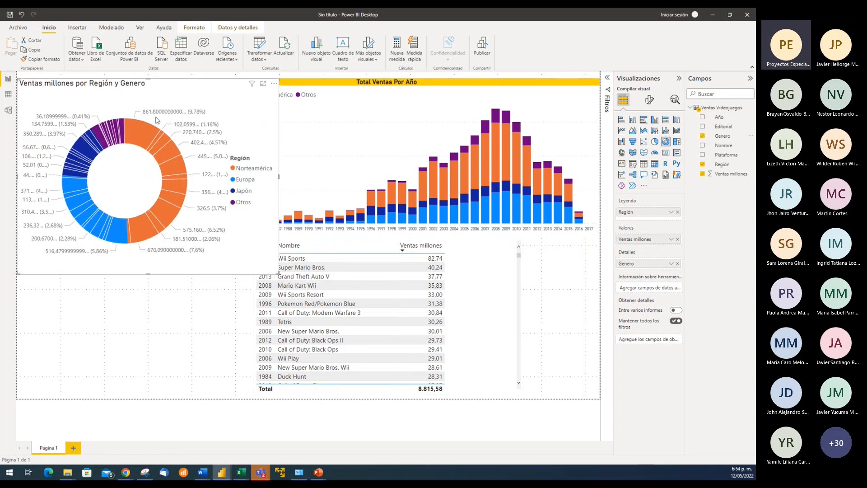
{"action": "mouse_move", "coordinate": [129, 134]}
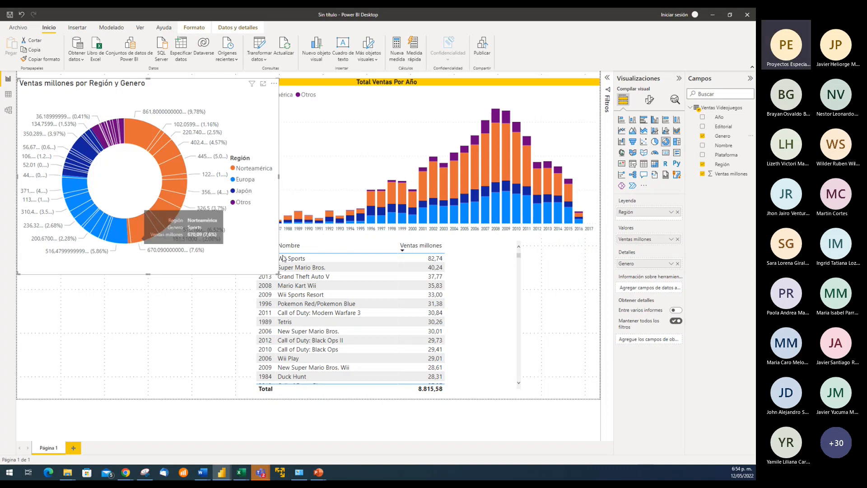
{"action": "left_click_drag", "start_coordinate": [338, 315], "coordinate": [403, 343]}
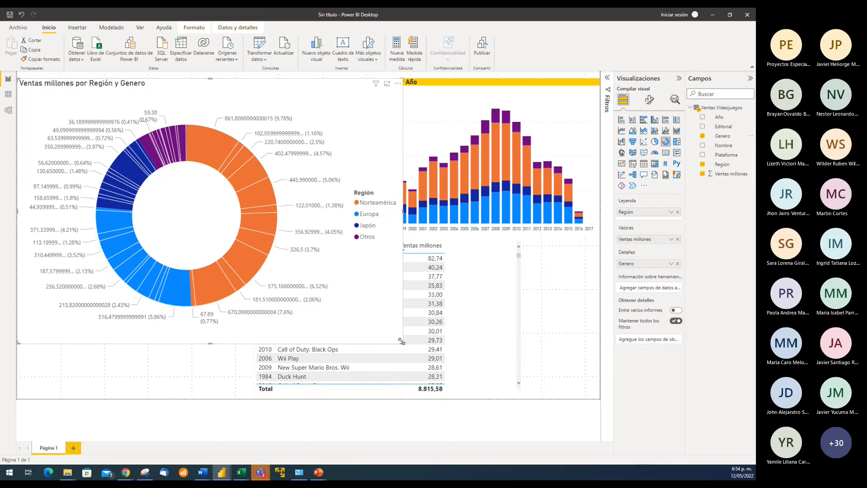
{"action": "left_click_drag", "start_coordinate": [402, 343], "coordinate": [184, 233]}
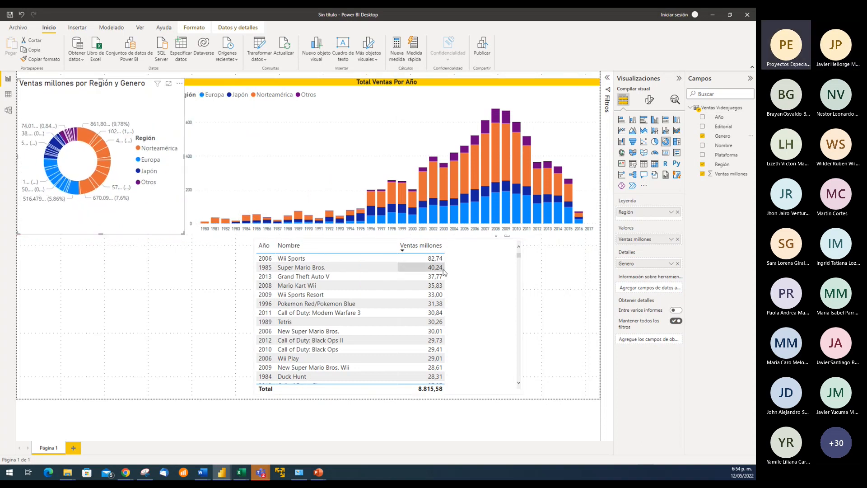
{"action": "left_click", "coordinate": [678, 264]}
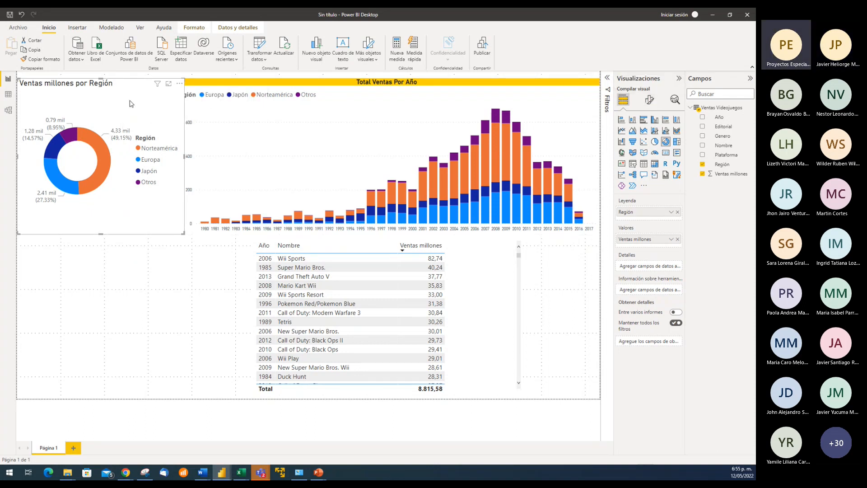
Set the donut chart's legend position to Superior izquierda and switch the legend title off and back on
{"action": "left_click", "coordinate": [650, 101]}
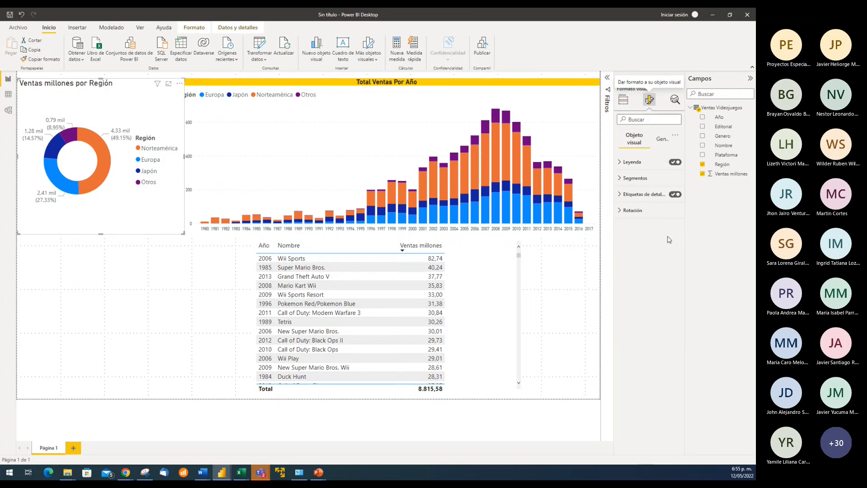
{"action": "left_click", "coordinate": [620, 164]}
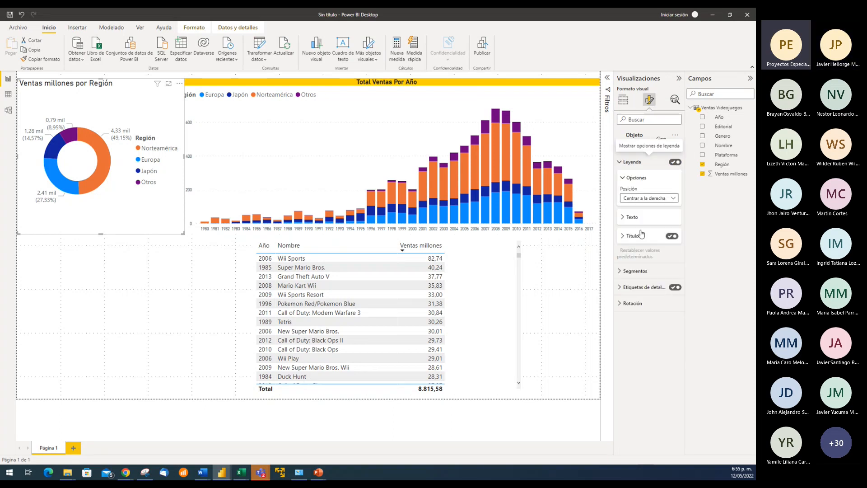
{"action": "left_click", "coordinate": [674, 200]}
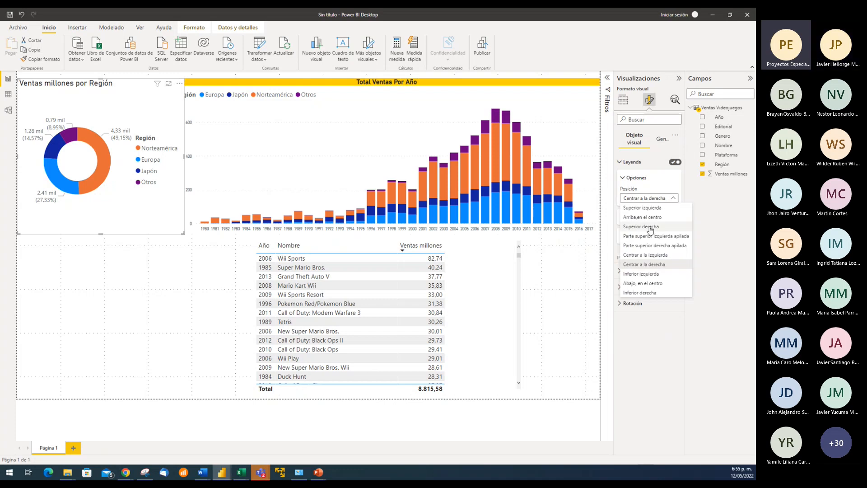
{"action": "left_click", "coordinate": [651, 210]}
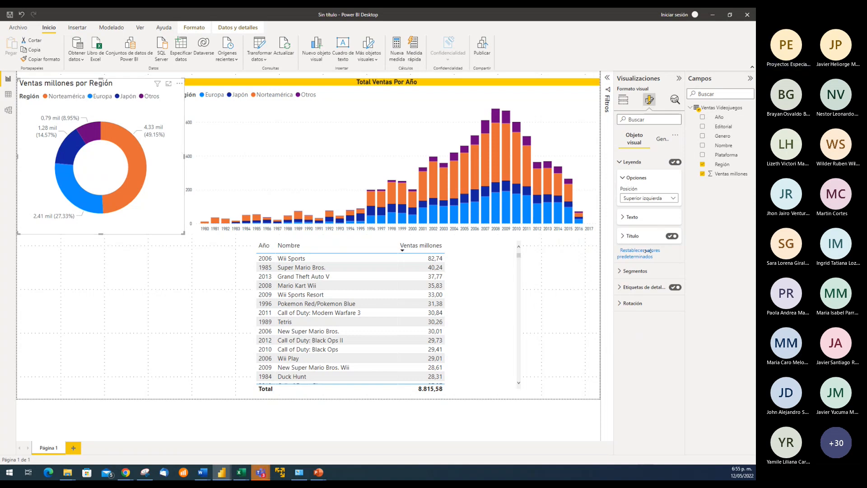
{"action": "left_click", "coordinate": [672, 237]}
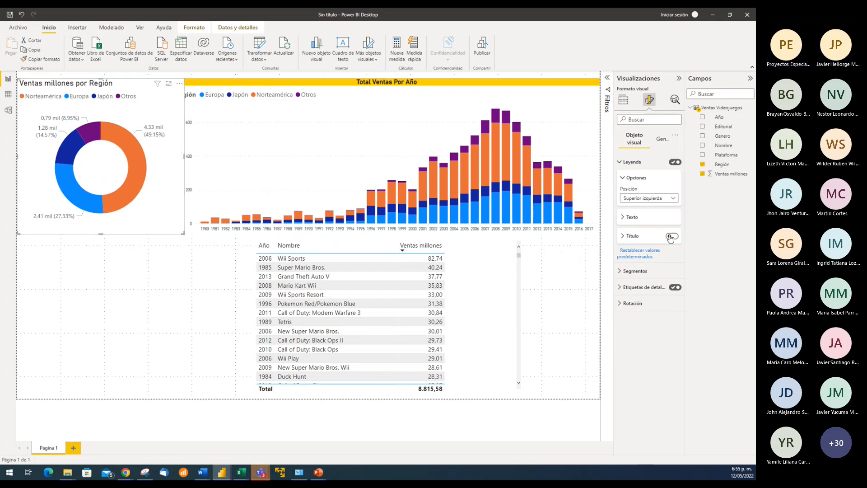
{"action": "left_click", "coordinate": [671, 236]}
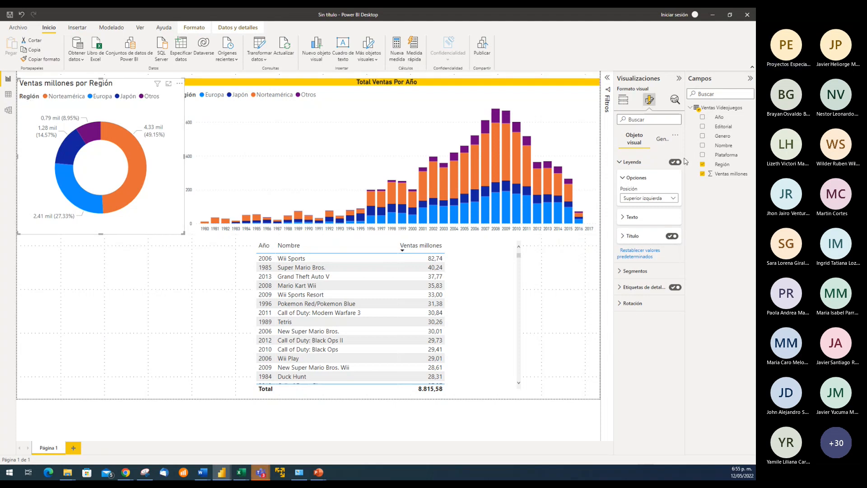
Hide the donut chart's title, narrow the chart to the column chart's edge, and return to its field assignments
{"action": "left_click", "coordinate": [664, 141]}
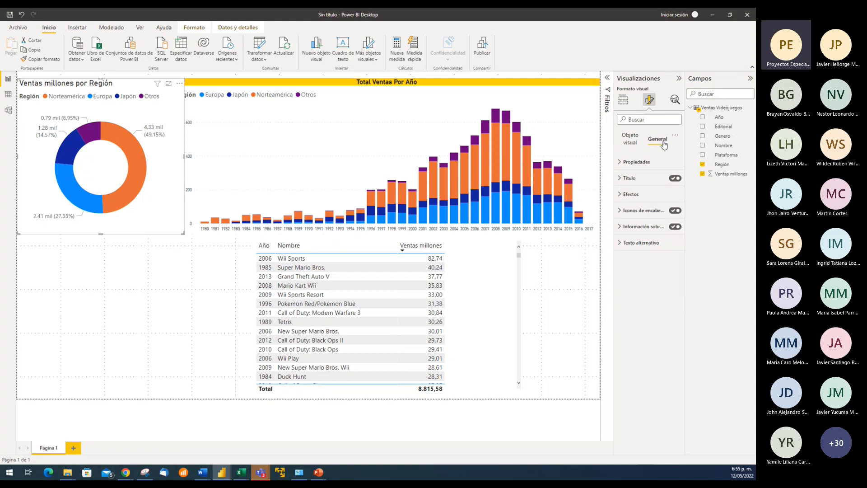
{"action": "left_click", "coordinate": [674, 179]}
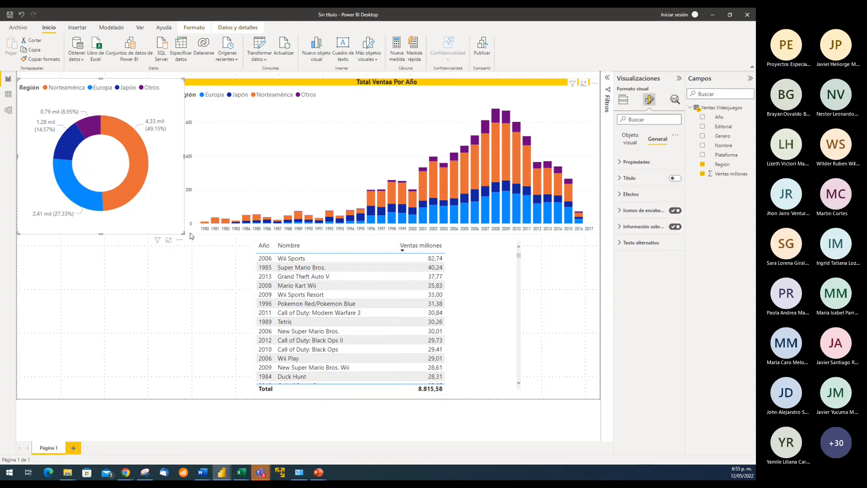
{"action": "mouse_move", "coordinate": [186, 236]}
{"action": "left_mouse_down"}
{"action": "mouse_move", "coordinate": [167, 234]}
{"action": "mouse_move", "coordinate": [175, 235]}
{"action": "left_mouse_up"}
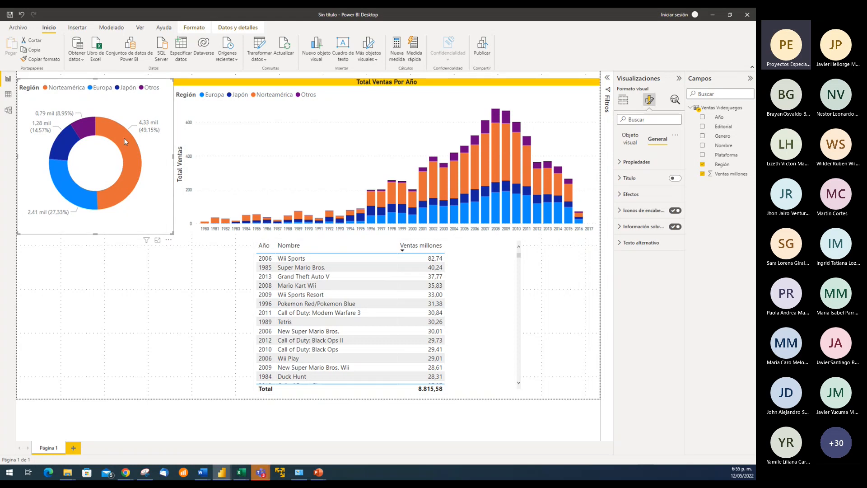
{"action": "mouse_move", "coordinate": [128, 164]}
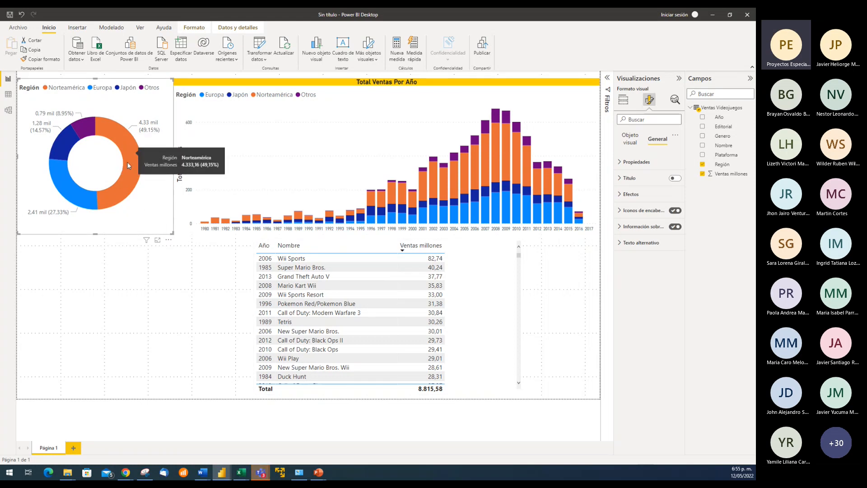
{"action": "mouse_move", "coordinate": [70, 136]}
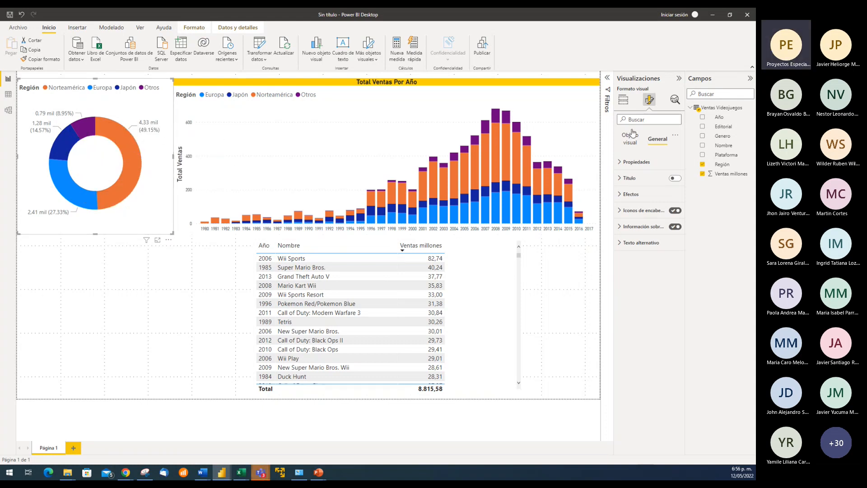
{"action": "left_click", "coordinate": [625, 103]}
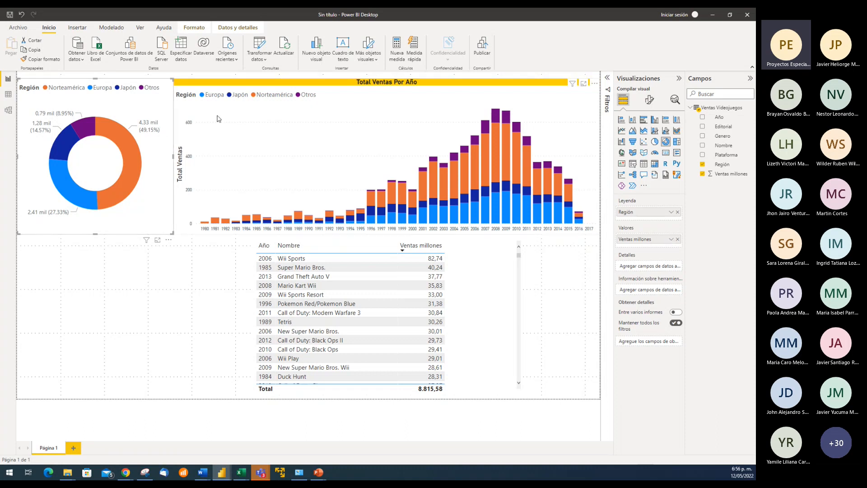
Open the donut chart's formatting options, widen that pane to read them, and expand the detail label settings
{"action": "left_click", "coordinate": [649, 100]}
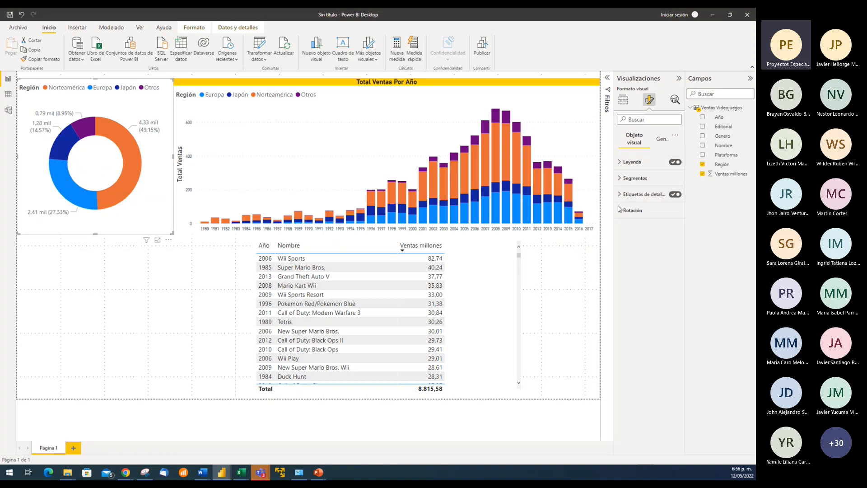
{"action": "left_click_drag", "start_coordinate": [613, 207], "coordinate": [573, 207]}
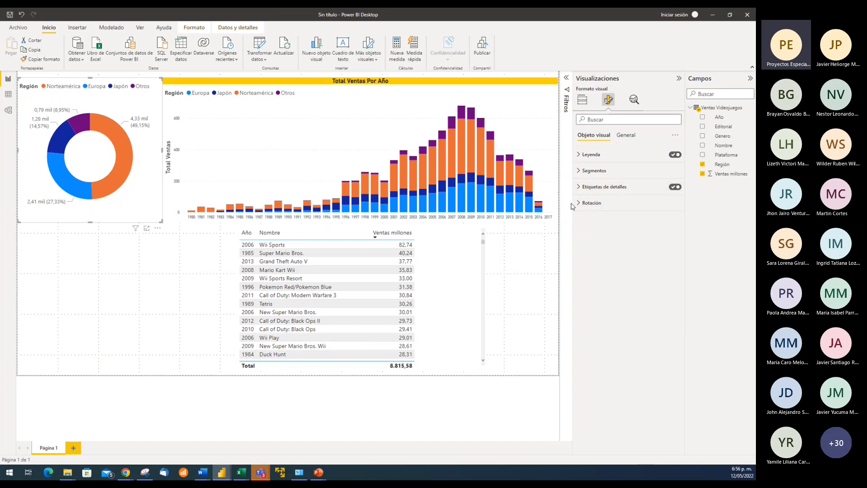
{"action": "left_click_drag", "start_coordinate": [573, 200], "coordinate": [586, 203]}
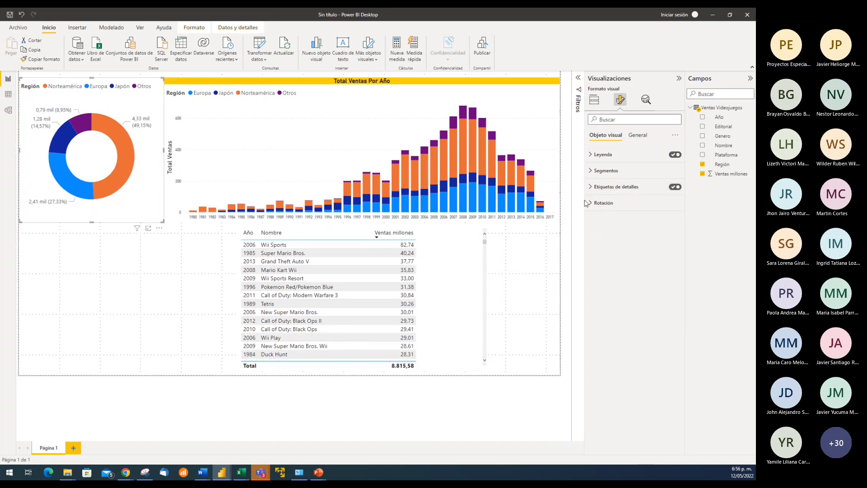
{"action": "left_click", "coordinate": [605, 187]}
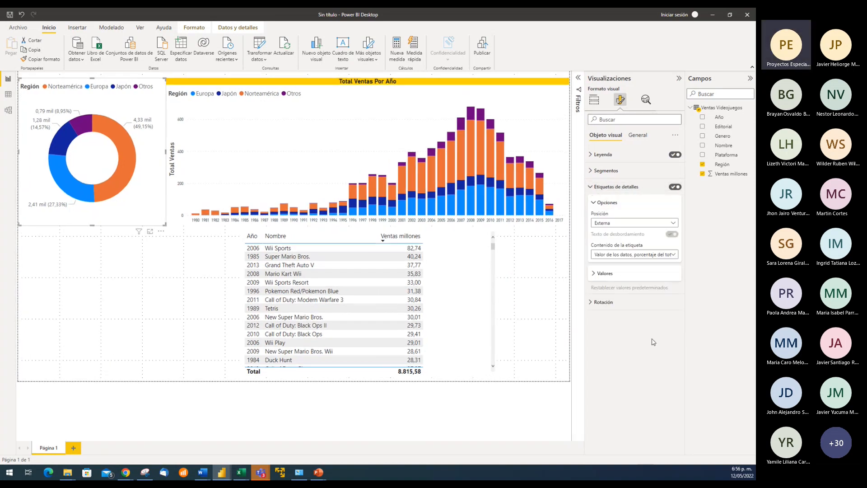
Try the Interna position for the donut chart's detail labels, set their font size to 8, and return the position to Externa
{"action": "left_click", "coordinate": [675, 226]}
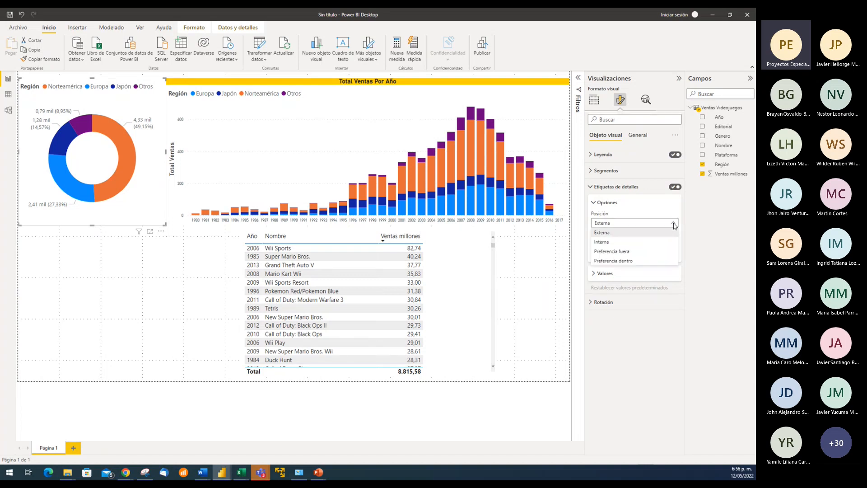
{"action": "left_click", "coordinate": [616, 244]}
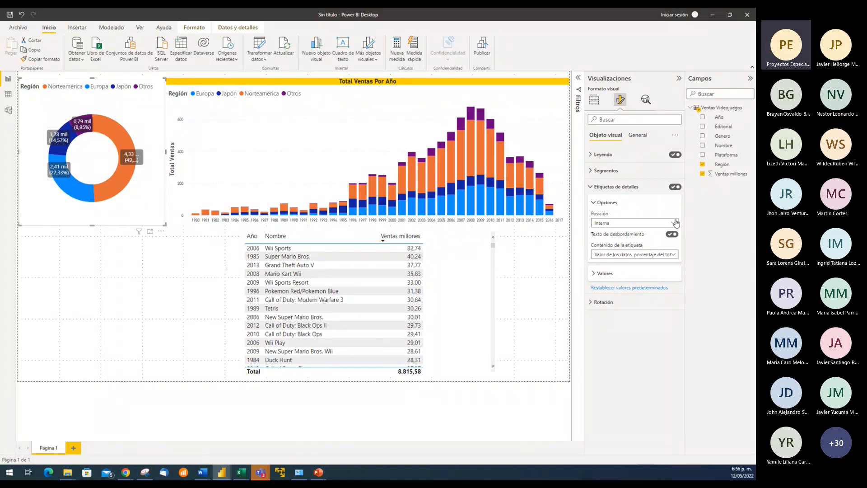
{"action": "left_click", "coordinate": [595, 274]}
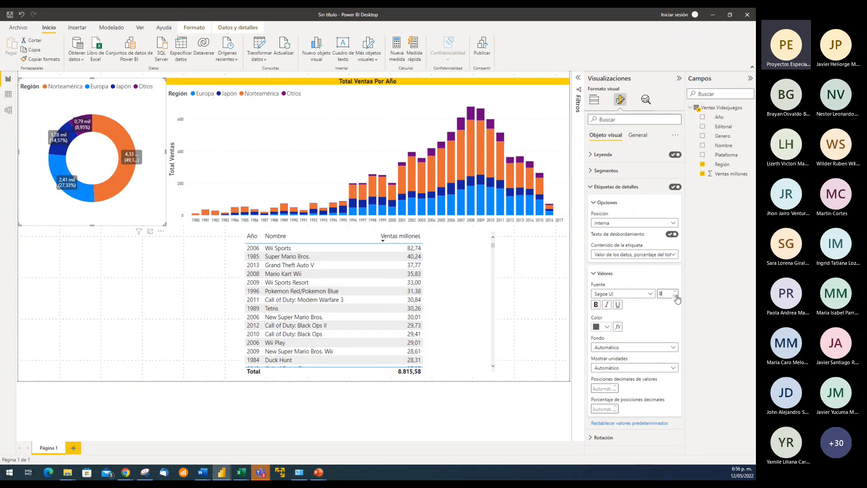
{"action": "left_click", "coordinate": [673, 224]}
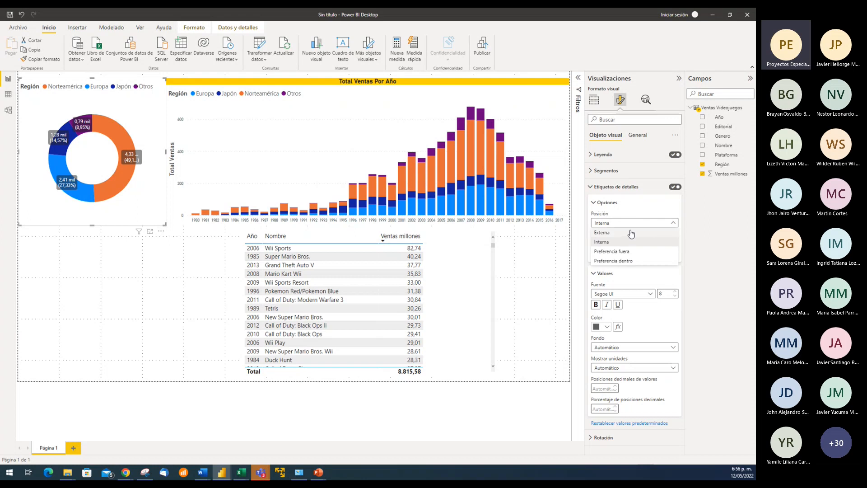
{"action": "left_click", "coordinate": [631, 234]}
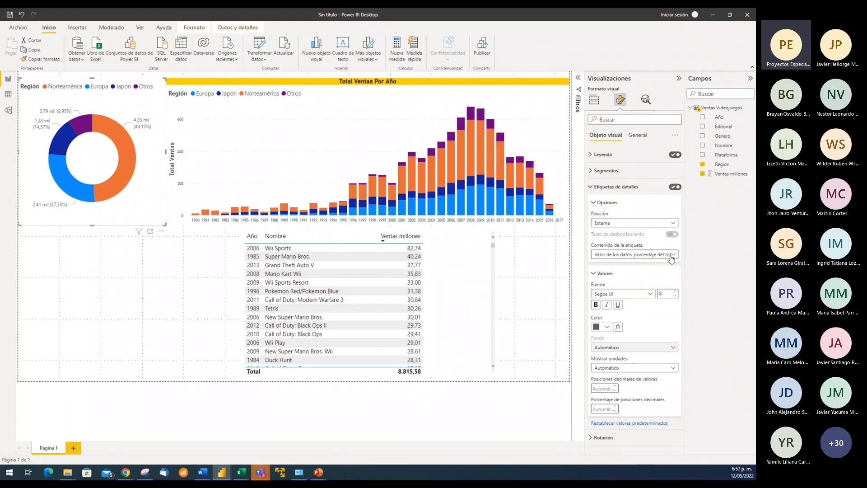
Try Porcentaje del total as the donut chart's label content and set it to Categoría, porcentaje del total
{"action": "left_click", "coordinate": [674, 256]}
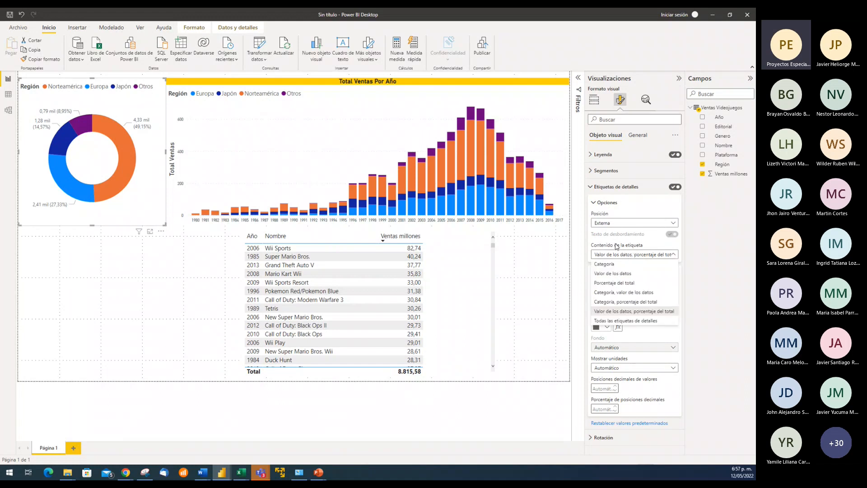
{"action": "left_click", "coordinate": [622, 282]}
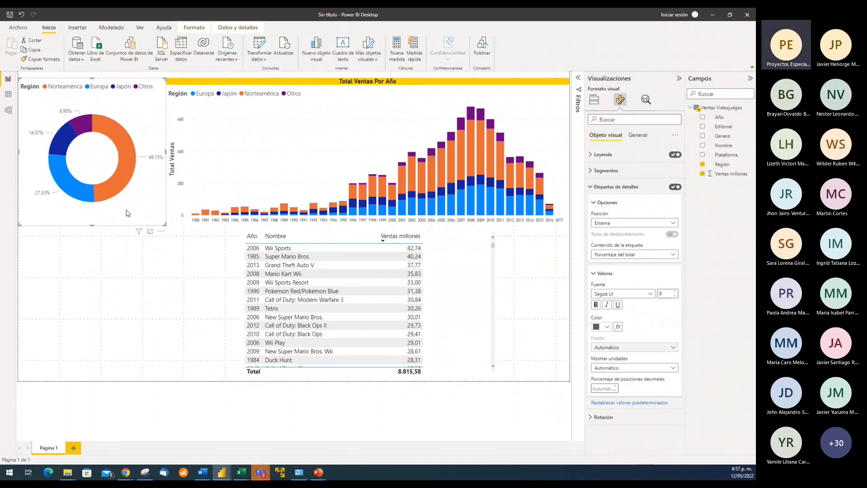
{"action": "mouse_move", "coordinate": [121, 171]}
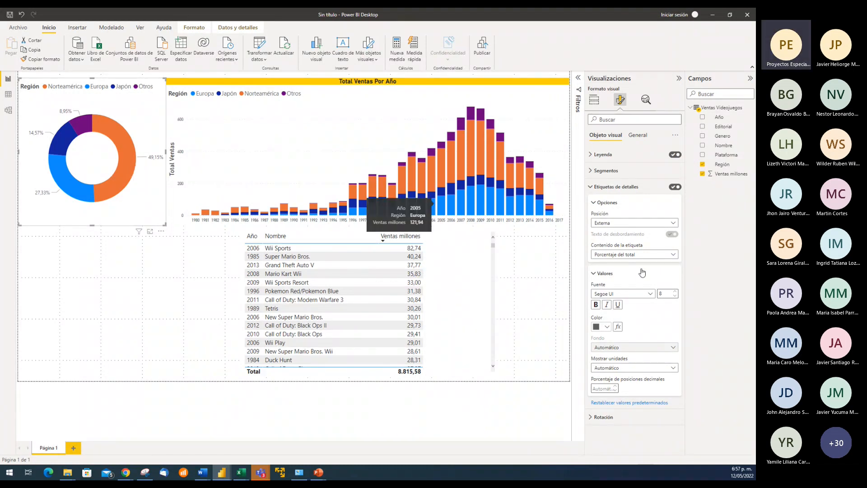
{"action": "left_click", "coordinate": [674, 255]}
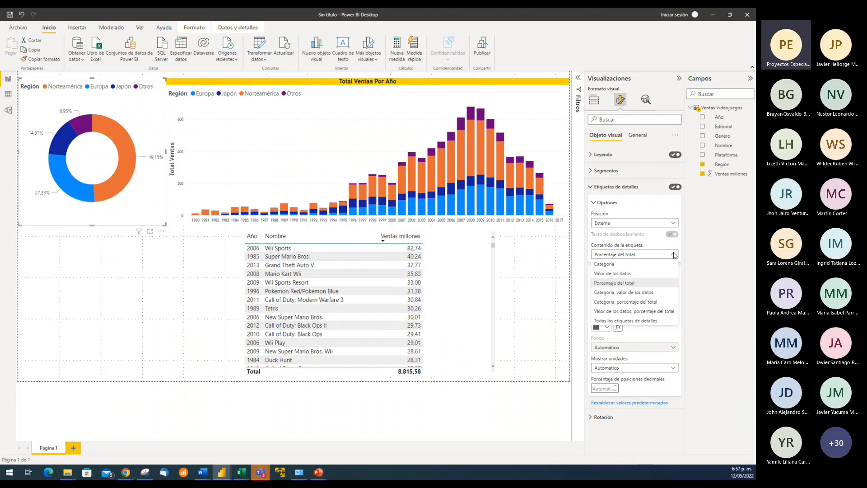
{"action": "left_click", "coordinate": [630, 302]}
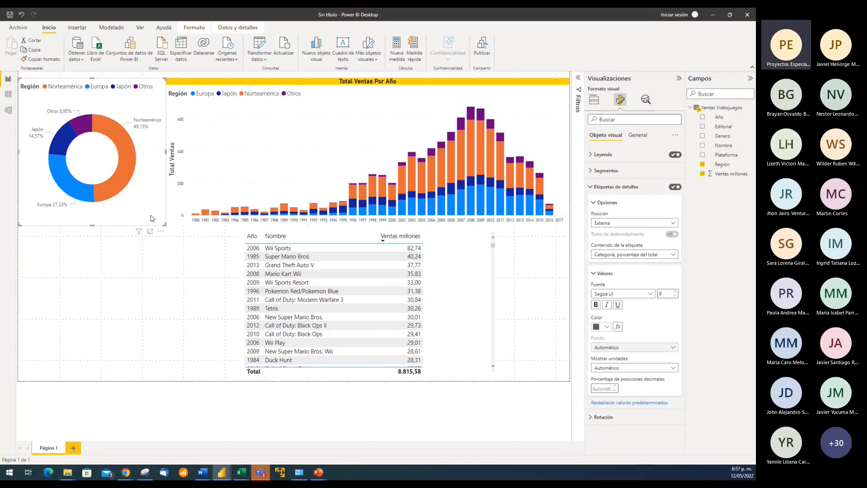
Cross-filter the page by the donut's Otros segment, examine its effect on the column chart and table, and clear the selection
{"action": "left_click", "coordinate": [82, 126]}
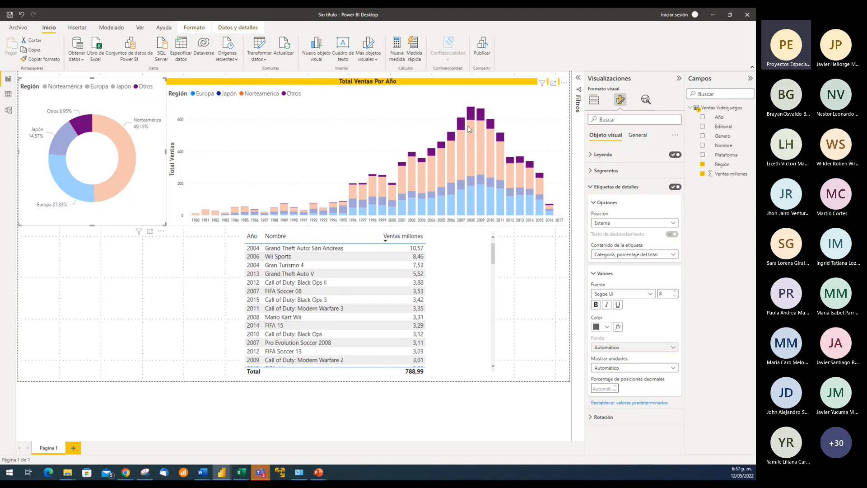
{"action": "mouse_move", "coordinate": [533, 177]}
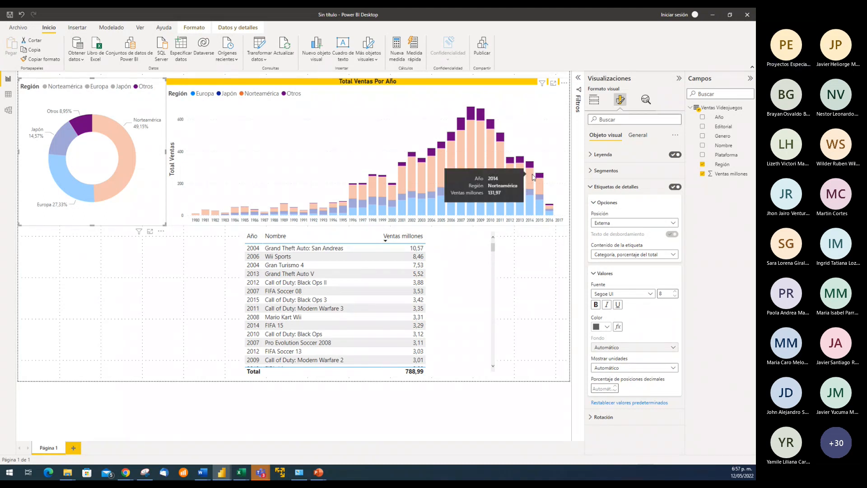
{"action": "mouse_move", "coordinate": [472, 114]}
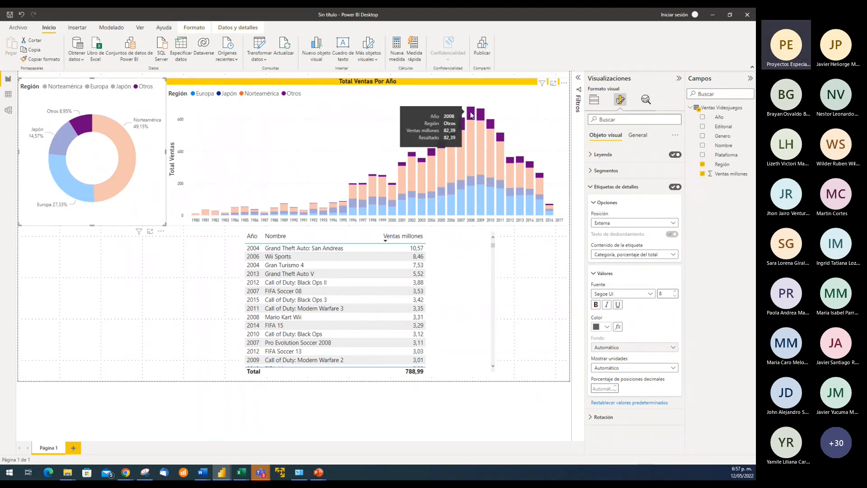
{"action": "mouse_move", "coordinate": [501, 139]}
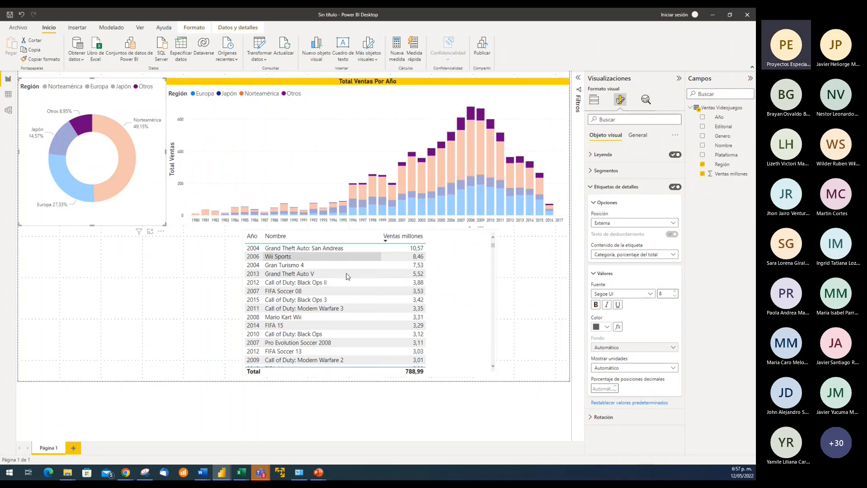
{"action": "mouse_move", "coordinate": [82, 128]}
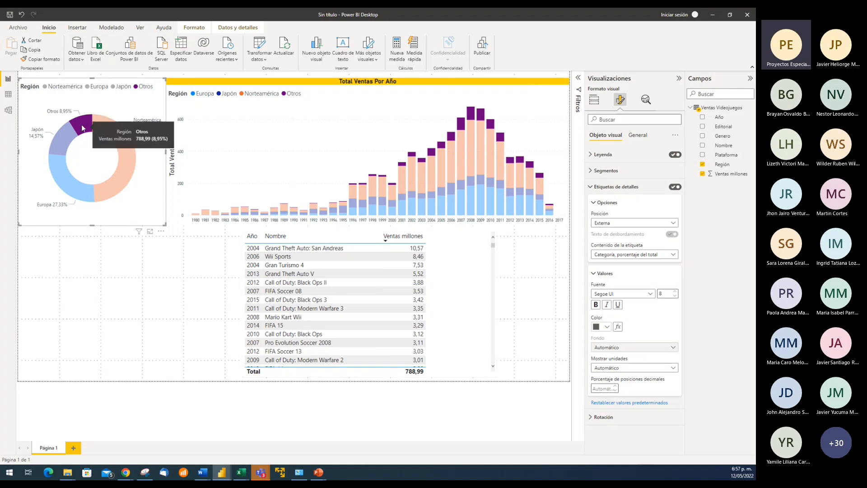
{"action": "left_click", "coordinate": [87, 125]}
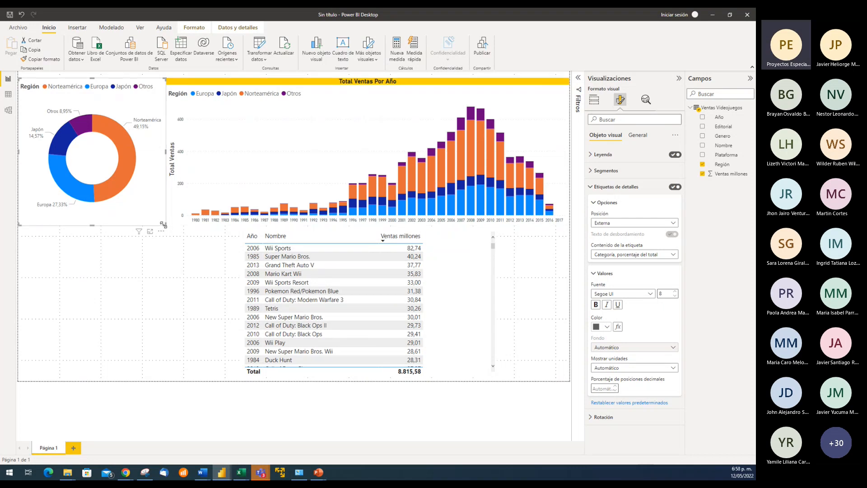
Copy the column chart's format onto the donut chart and check the donut's title bar
{"action": "left_click_drag", "start_coordinate": [162, 222], "coordinate": [166, 225]}
{"action": "left_click", "coordinate": [337, 86]}
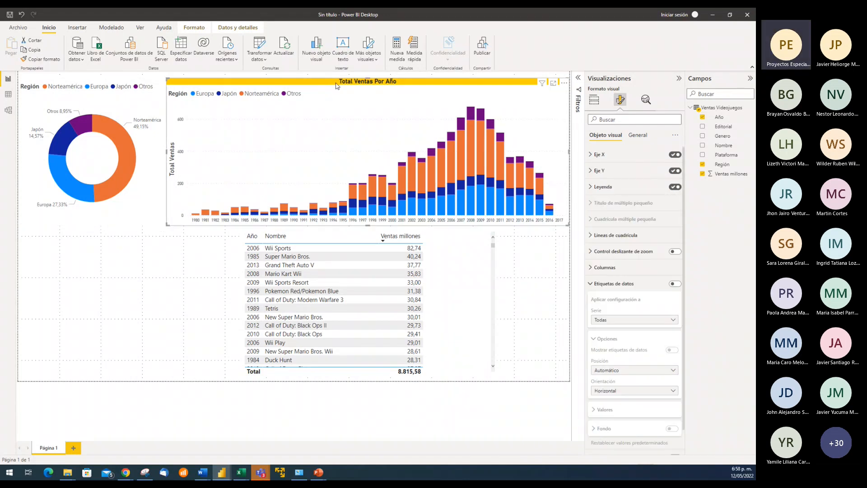
{"action": "left_click", "coordinate": [45, 59]}
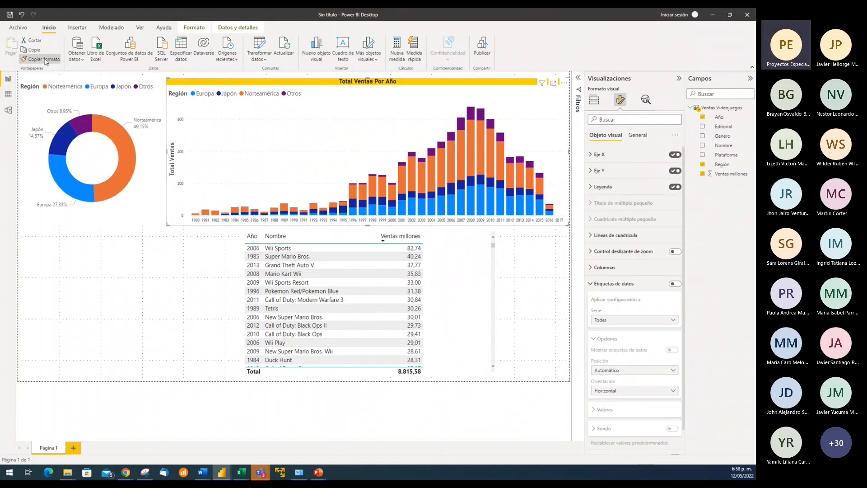
{"action": "left_click", "coordinate": [115, 100]}
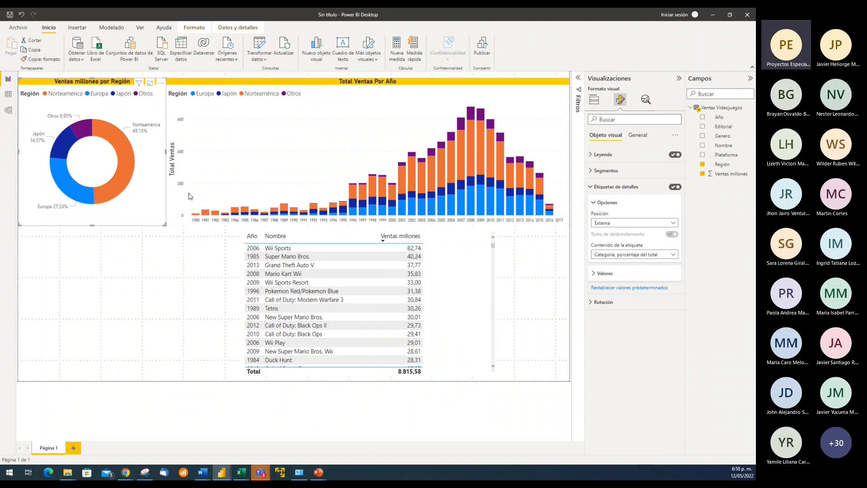
{"action": "left_click", "coordinate": [121, 249]}
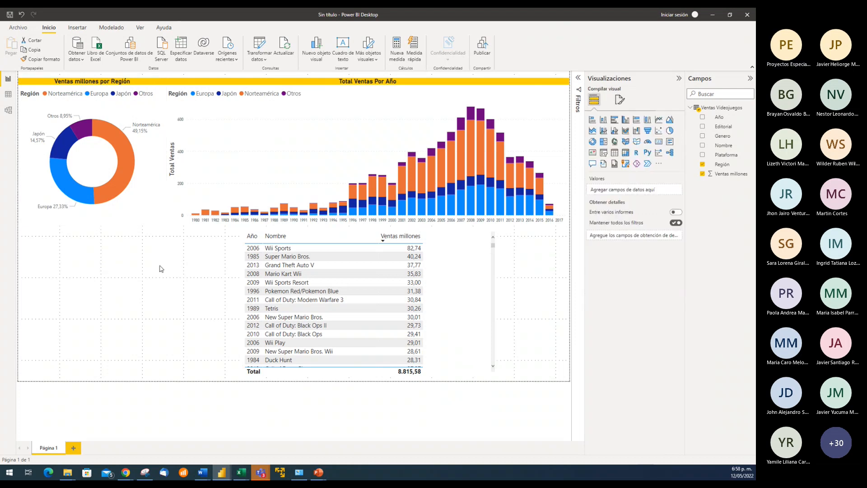
{"action": "left_click", "coordinate": [87, 84]}
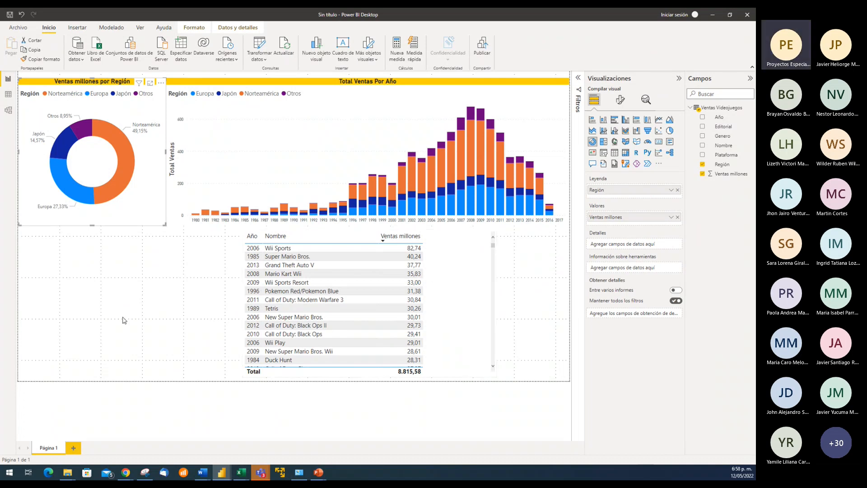
{"action": "left_click", "coordinate": [121, 316]}
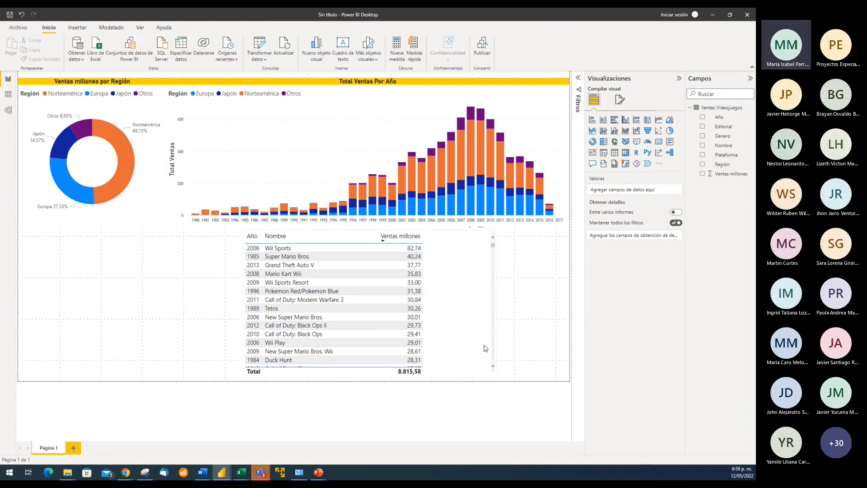
Try moving the sales table closer to the page's right edge, and undo that move and the donut chart's copied format
{"action": "left_click_drag", "start_coordinate": [486, 348], "coordinate": [541, 352]}
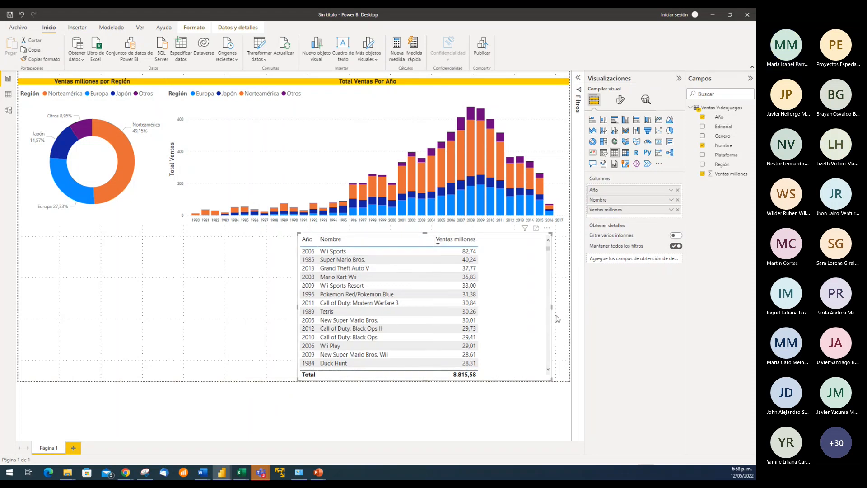
{"action": "left_click", "coordinate": [21, 15]}
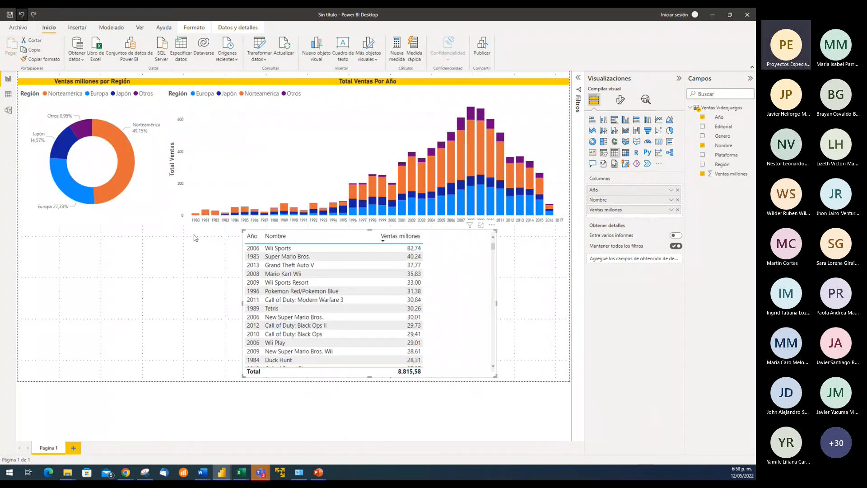
{"action": "left_click", "coordinate": [21, 16]}
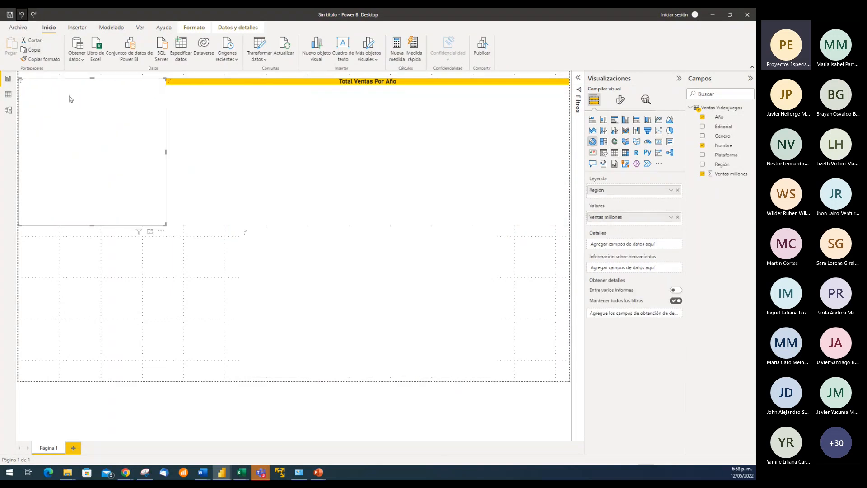
{"action": "left_click", "coordinate": [171, 273]}
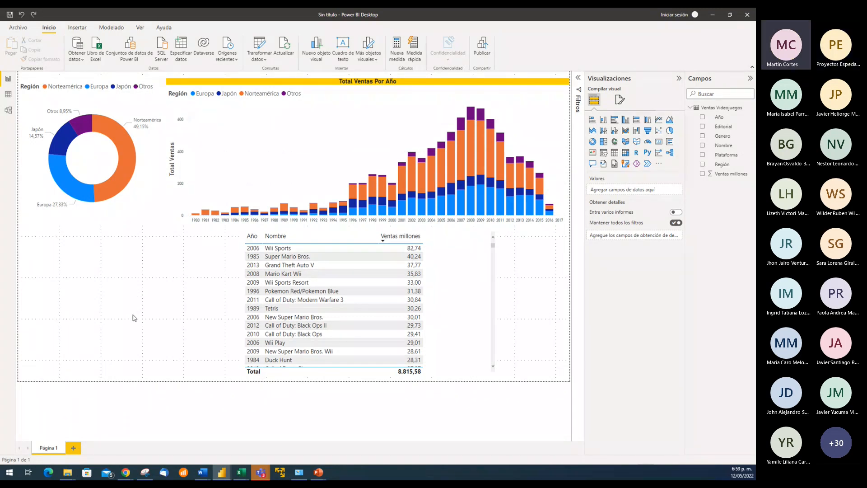
Try a black visual border with 6 px rounded corners on the donut chart
{"action": "left_click", "coordinate": [157, 195]}
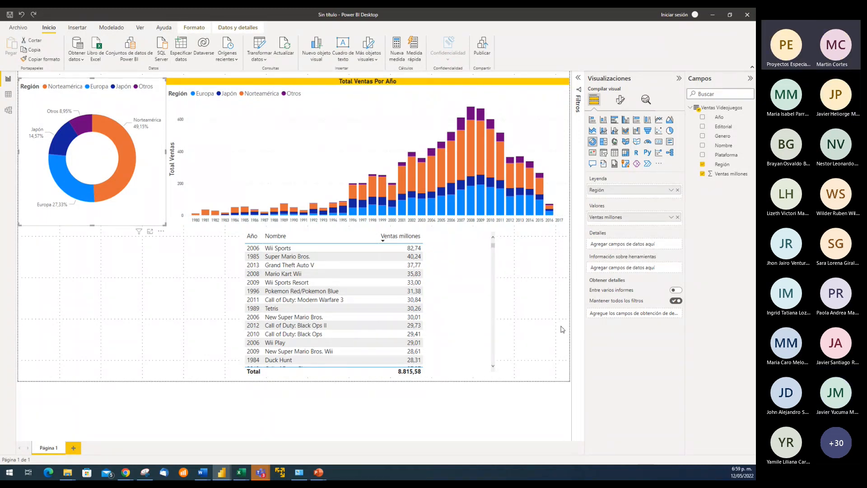
{"action": "left_click", "coordinate": [621, 100]}
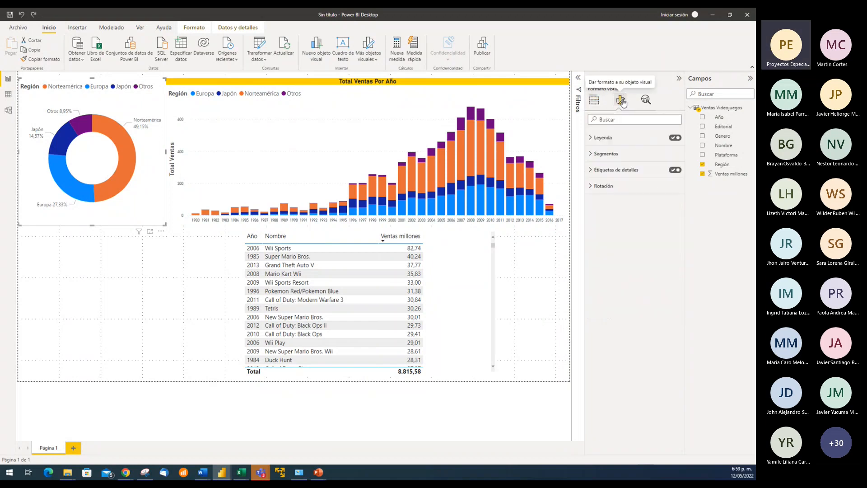
{"action": "left_click", "coordinate": [638, 135]}
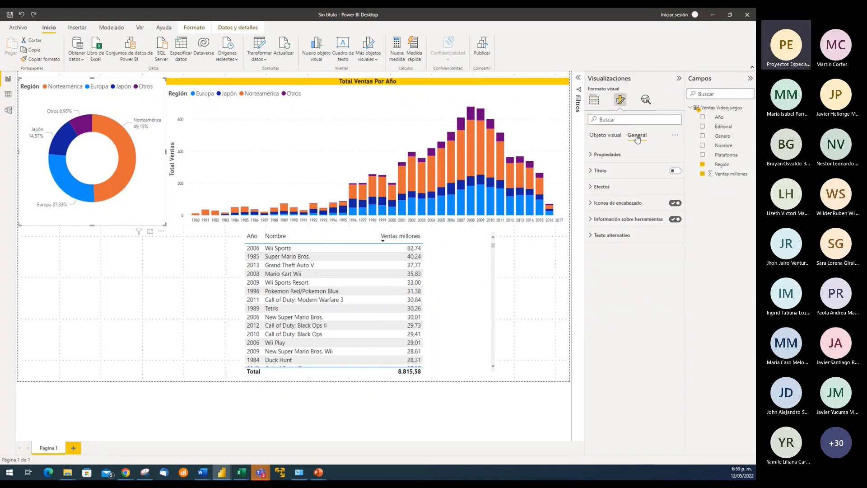
{"action": "left_click", "coordinate": [592, 188]}
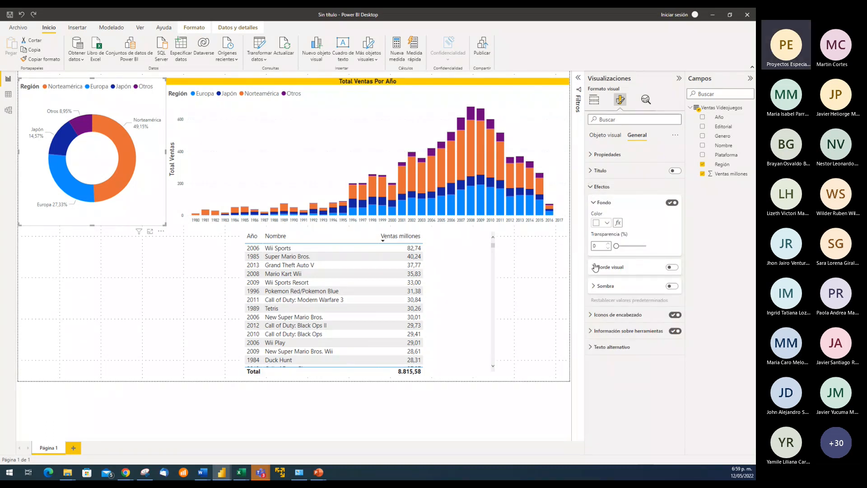
{"action": "left_click", "coordinate": [674, 268]}
{"action": "left_click", "coordinate": [673, 268]}
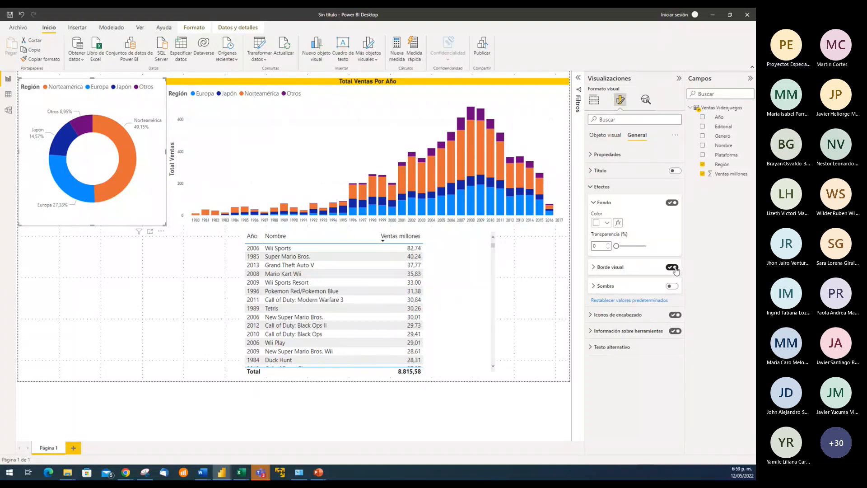
{"action": "left_click", "coordinate": [594, 268]}
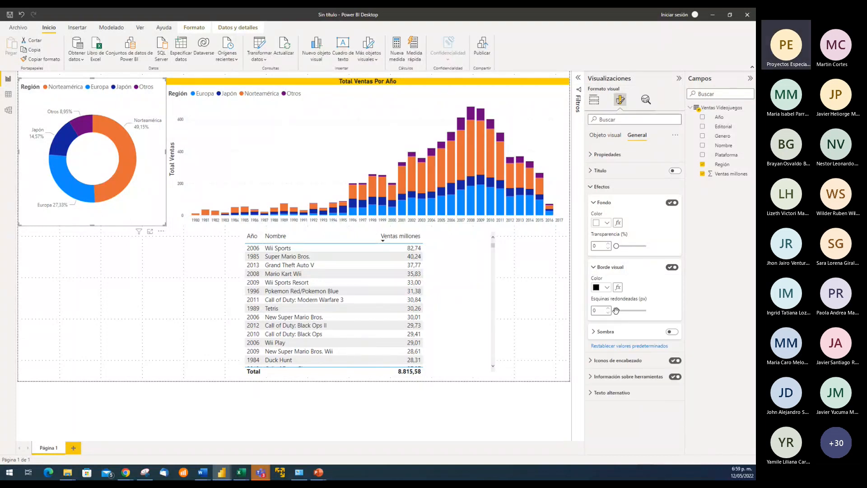
{"action": "left_click_drag", "start_coordinate": [616, 311], "coordinate": [624, 311]}
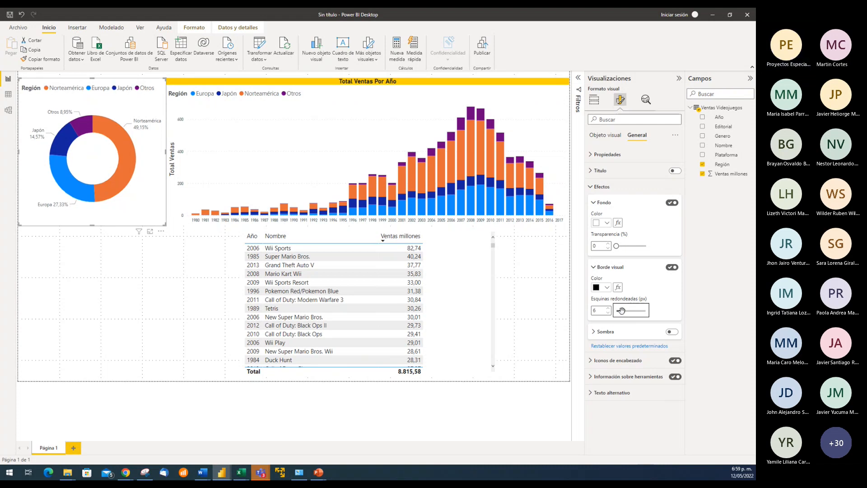
{"action": "left_click", "coordinate": [185, 294]}
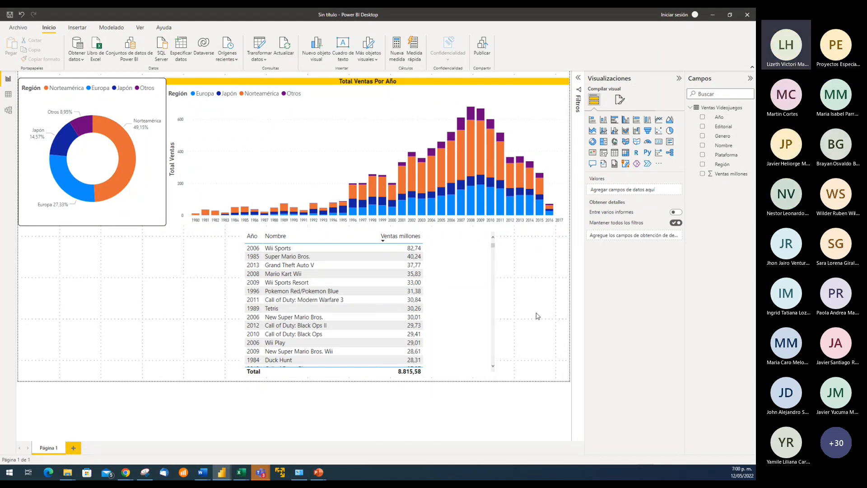
Copy the column chart's format onto the donut chart, and open and dismiss the save dialog
{"action": "left_click", "coordinate": [345, 100]}
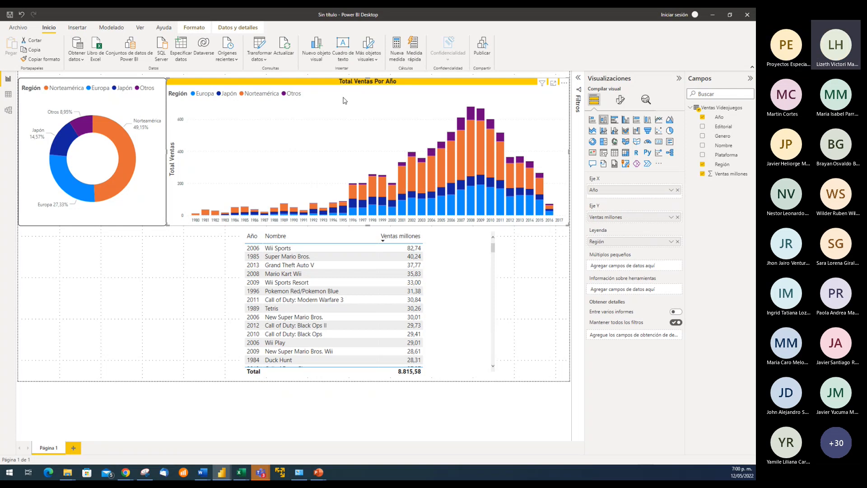
{"action": "left_click", "coordinate": [44, 59]}
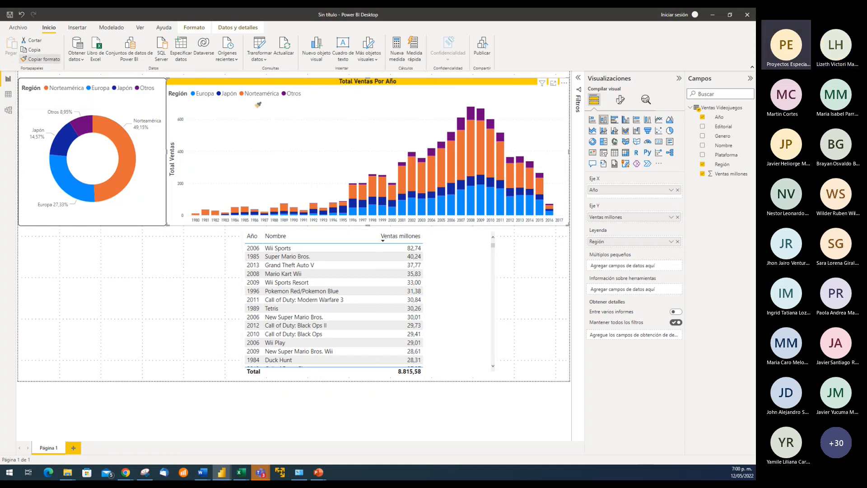
{"action": "left_click", "coordinate": [106, 99]}
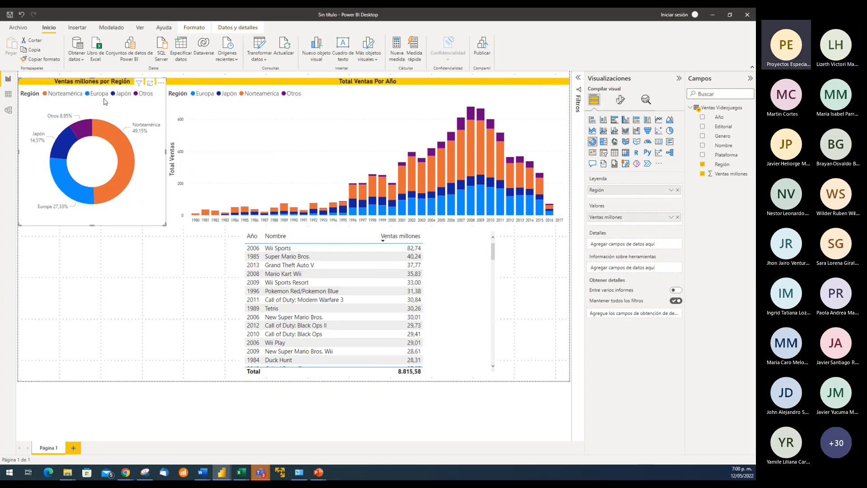
{"action": "left_click", "coordinate": [183, 278]}
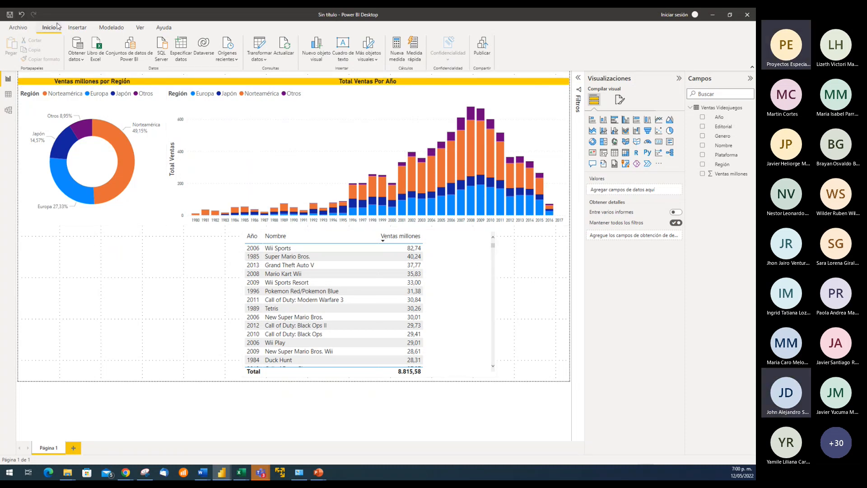
{"action": "left_click", "coordinate": [10, 15]}
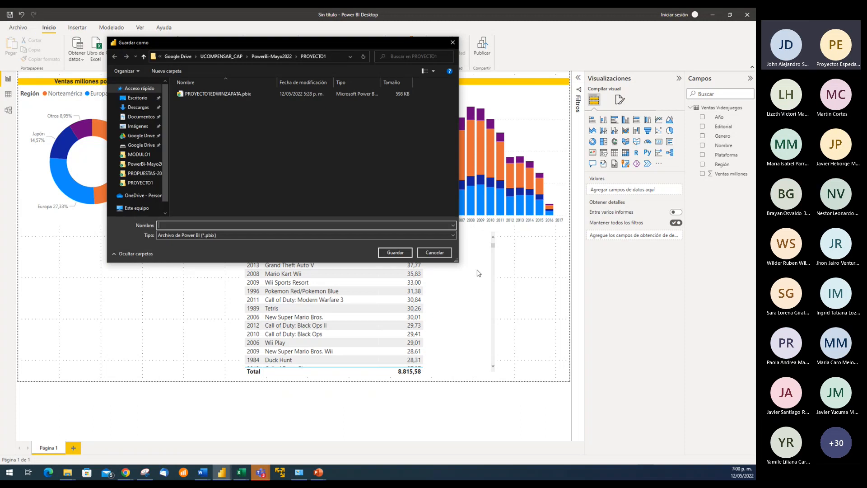
{"action": "left_click", "coordinate": [438, 253]}
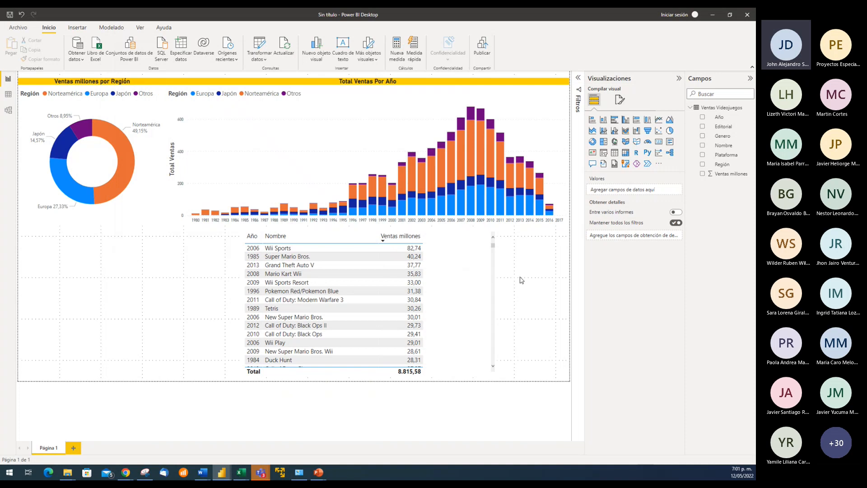
Move the sales table to the page's right edge and slightly reduce the donut chart's height
{"action": "left_click_drag", "start_coordinate": [469, 246], "coordinate": [537, 245]}
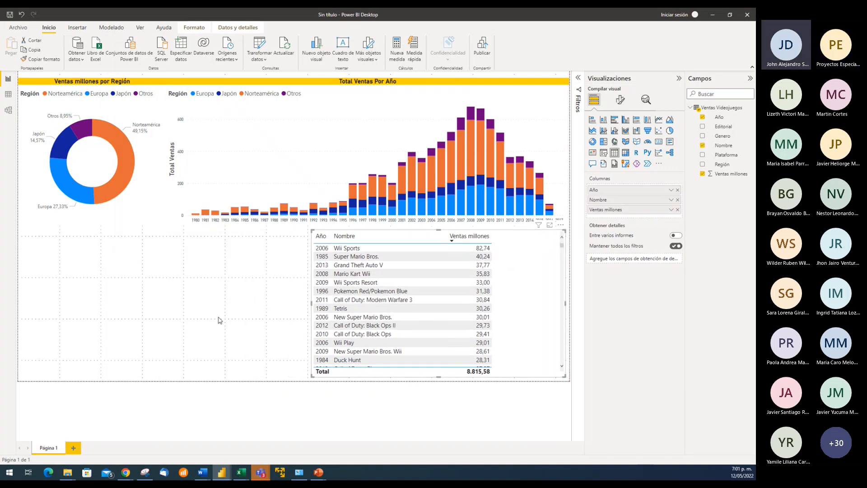
{"action": "left_click", "coordinate": [202, 304]}
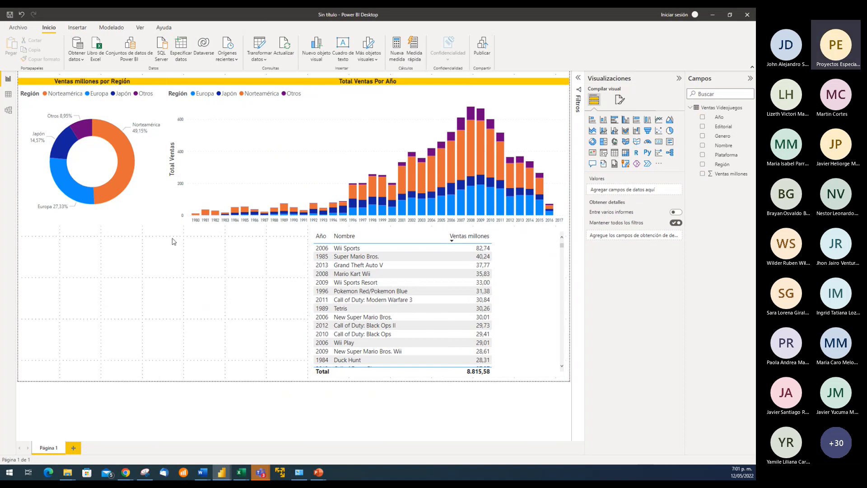
{"action": "left_click", "coordinate": [149, 200]}
{"action": "left_click_drag", "start_coordinate": [164, 228], "coordinate": [159, 221]}
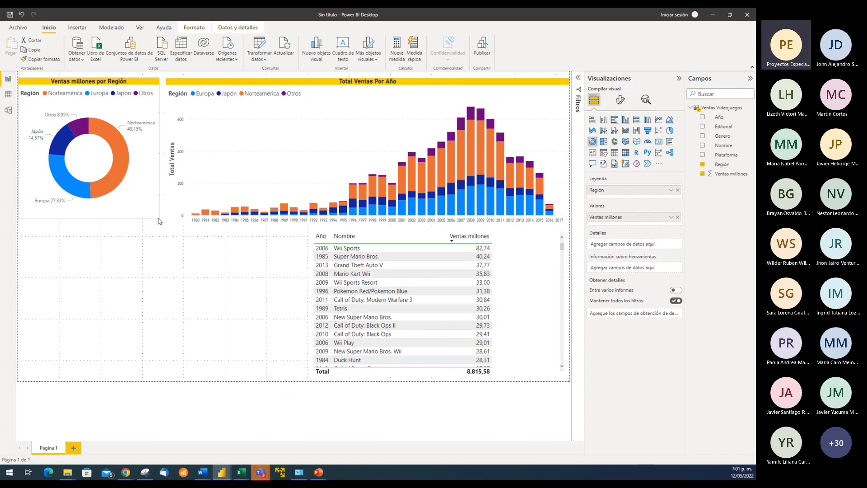
{"action": "left_click", "coordinate": [194, 273]}
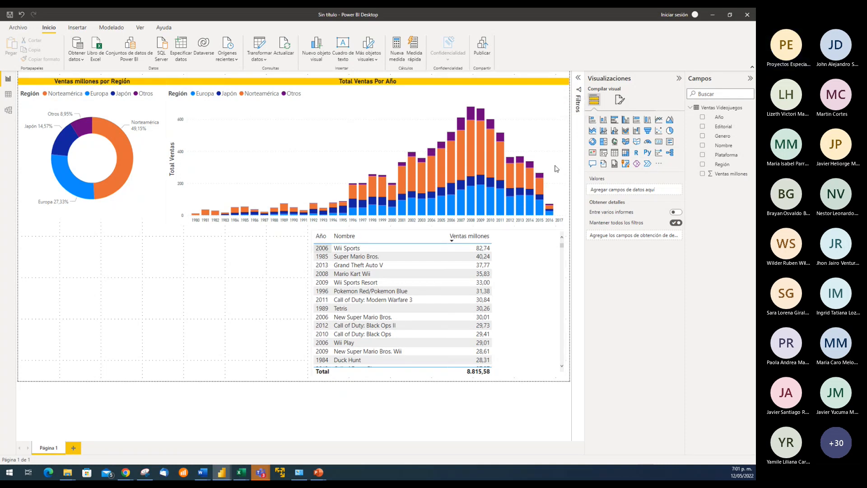
Add a stacked bar chart below the donut with Genero on Eje Y and Ventas millones on Eje X
{"action": "left_click", "coordinate": [592, 121]}
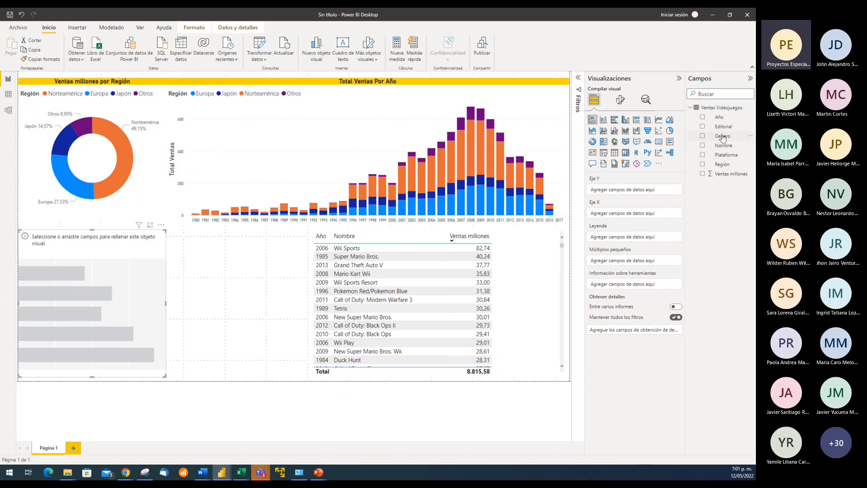
{"action": "left_click_drag", "start_coordinate": [722, 136], "coordinate": [633, 188]}
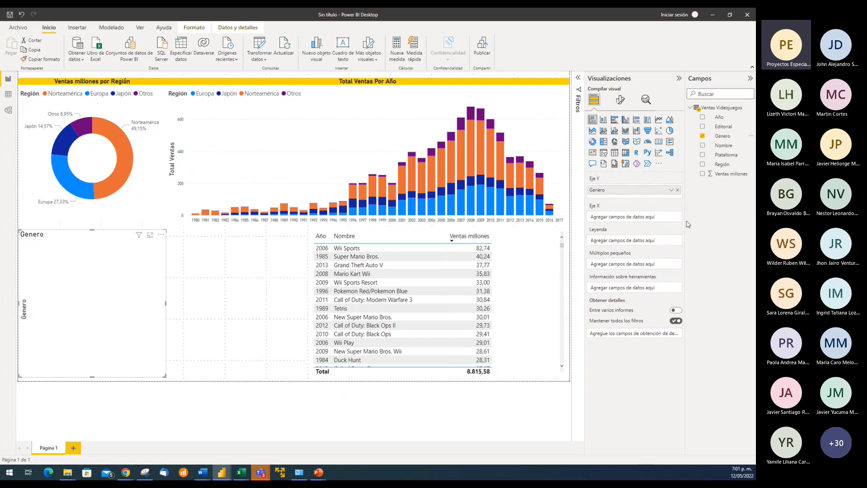
{"action": "left_click_drag", "start_coordinate": [728, 174], "coordinate": [635, 216]}
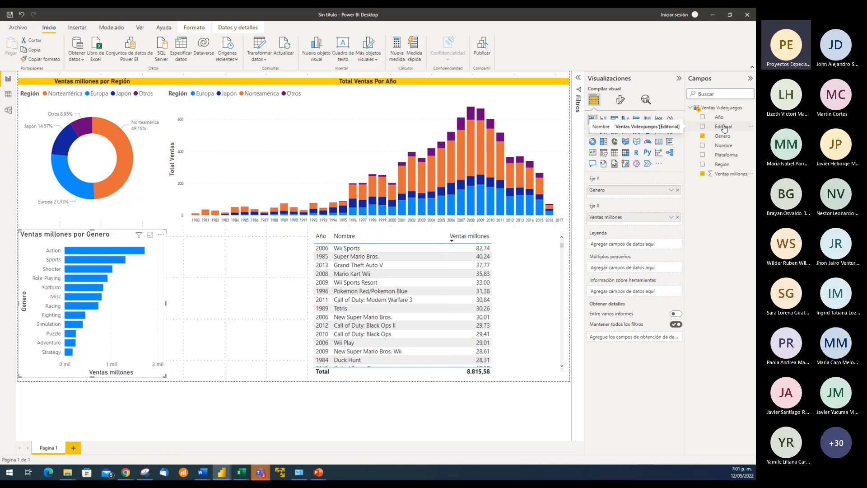
Duplicate the genre bar chart into the space before the sales table and replace the copy's Eje Y field with Editorial
{"action": "right_click", "coordinate": [142, 281]}
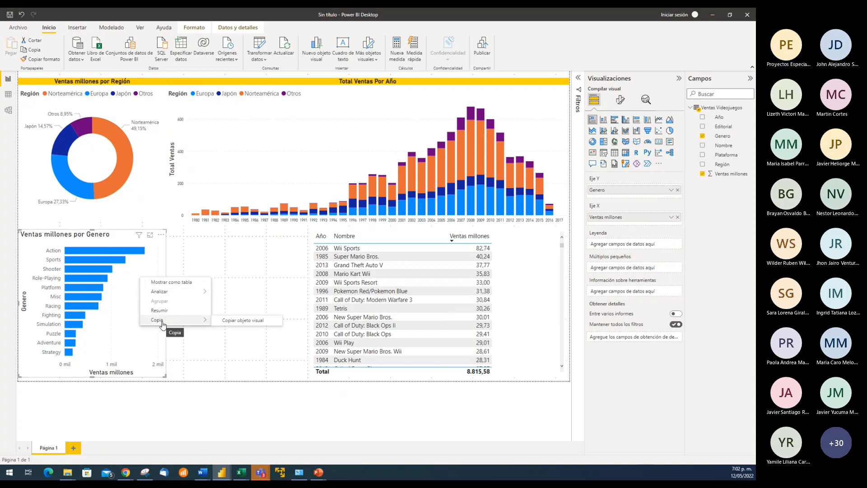
{"action": "left_click", "coordinate": [118, 310]}
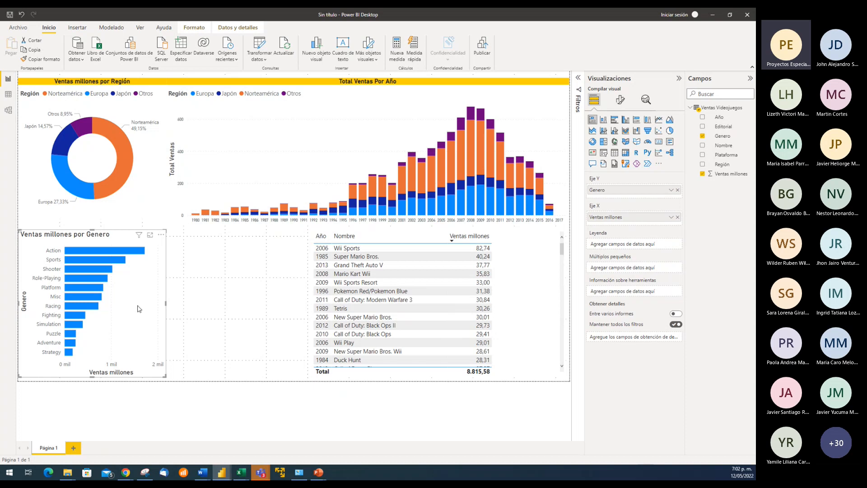
{"action": "left_click", "coordinate": [205, 286]}
{"action": "key", "text": "ctrl+v"}
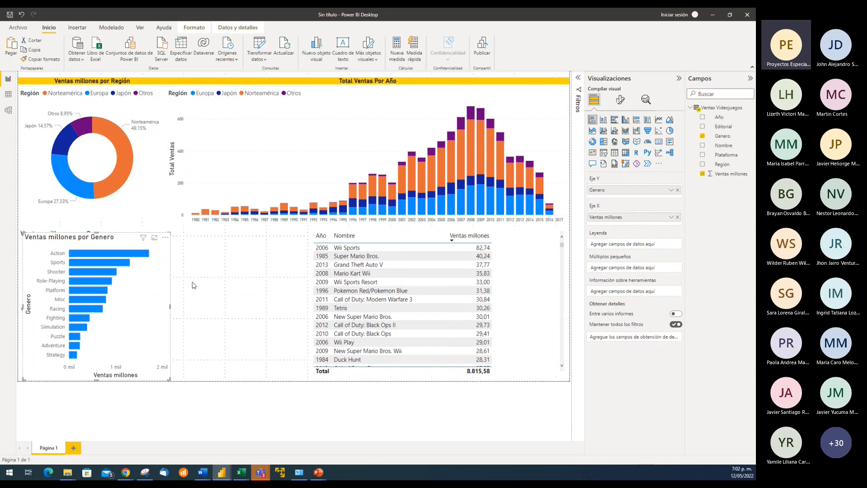
{"action": "left_click_drag", "start_coordinate": [130, 245], "coordinate": [256, 259]}
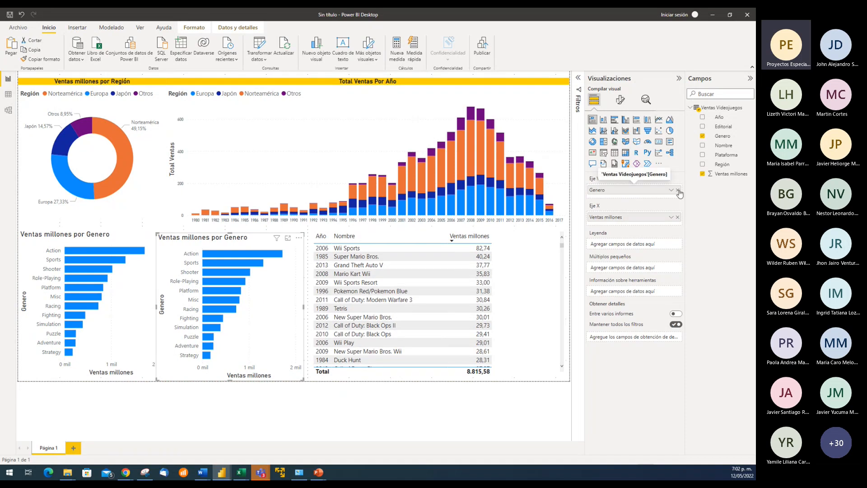
{"action": "left_click", "coordinate": [678, 190]}
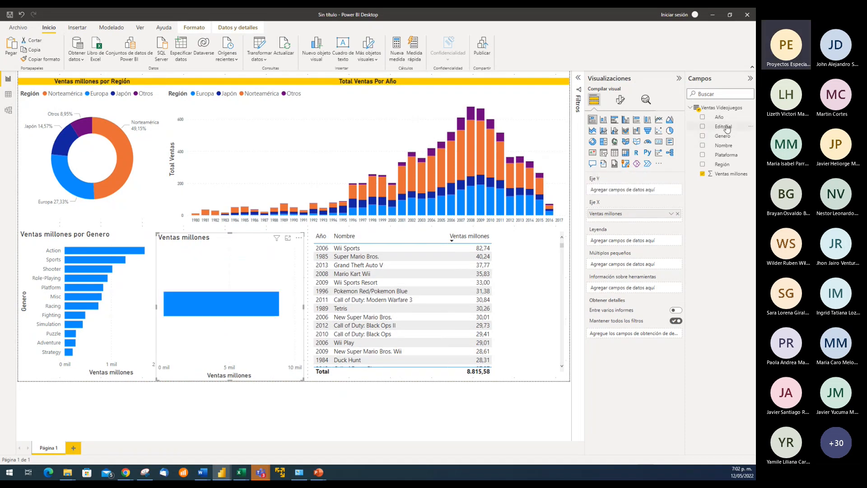
{"action": "left_click_drag", "start_coordinate": [727, 129], "coordinate": [634, 191]}
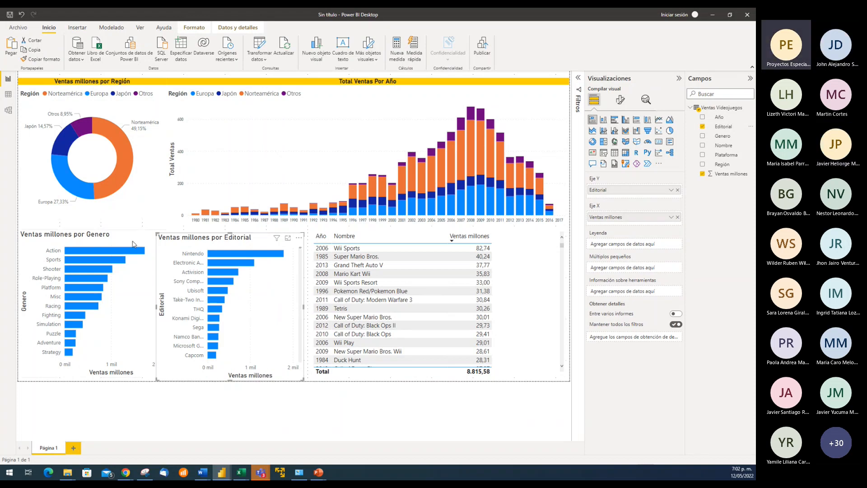
Split both the Genero and Editorial bar charts by Región as their legend
{"action": "left_click", "coordinate": [141, 327]}
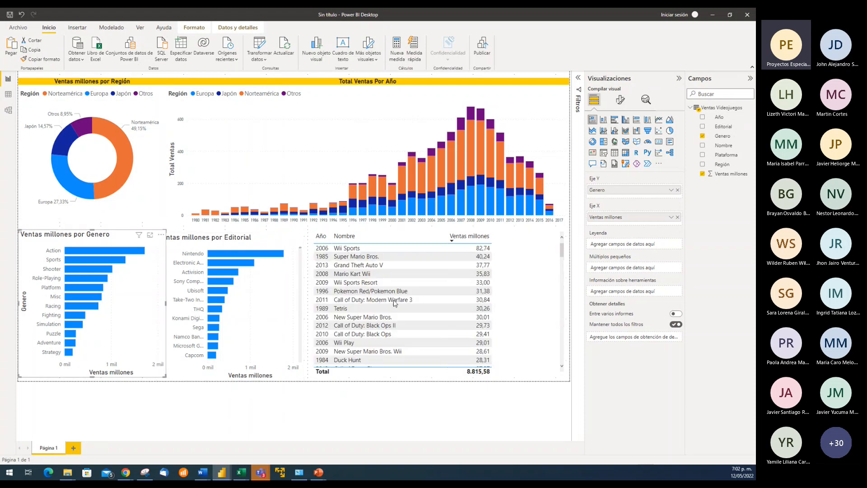
{"action": "left_click_drag", "start_coordinate": [722, 165], "coordinate": [639, 243]}
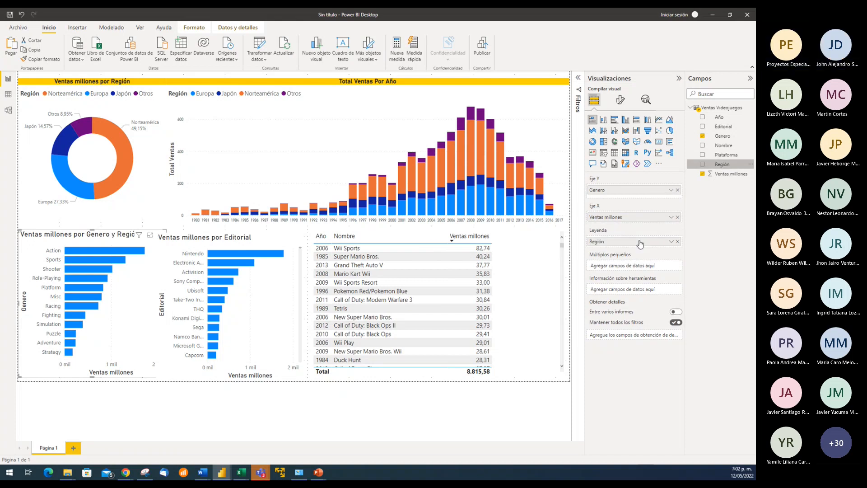
{"action": "left_click", "coordinate": [277, 307]}
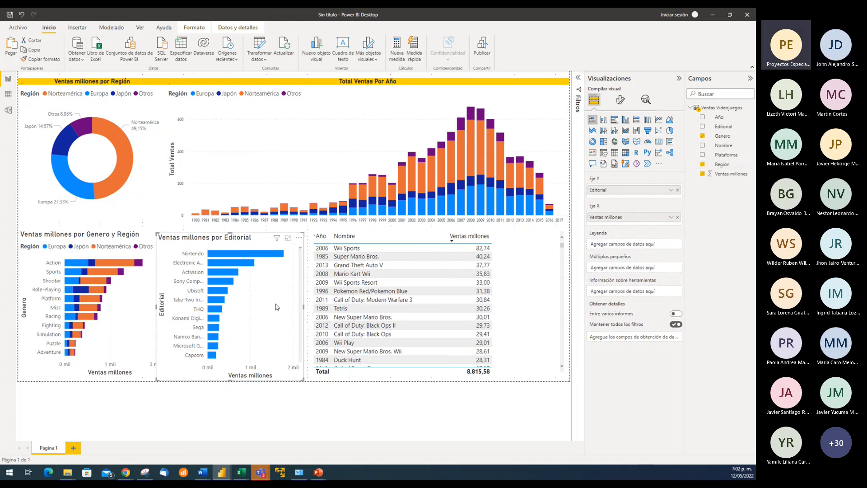
{"action": "left_click_drag", "start_coordinate": [724, 169], "coordinate": [642, 243]}
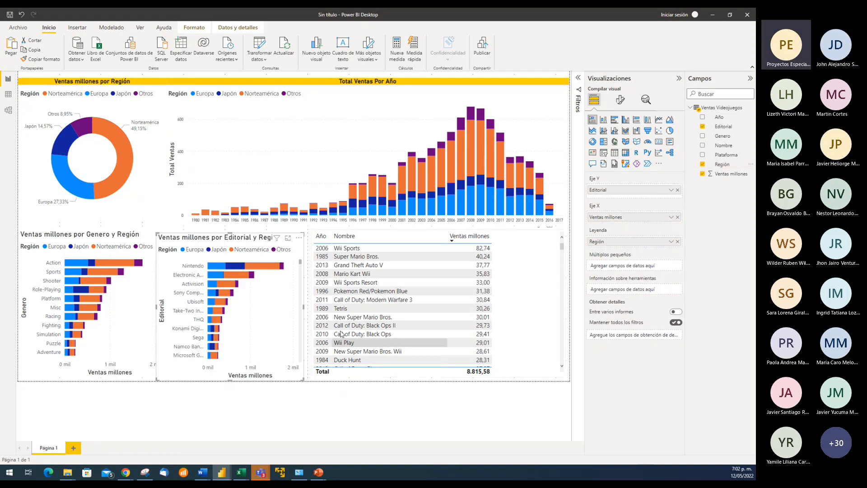
Cross-filter the page by the donut's Norteamérica and Japón segments in turn, examine the other visuals, and clear the selection
{"action": "left_click", "coordinate": [117, 140]}
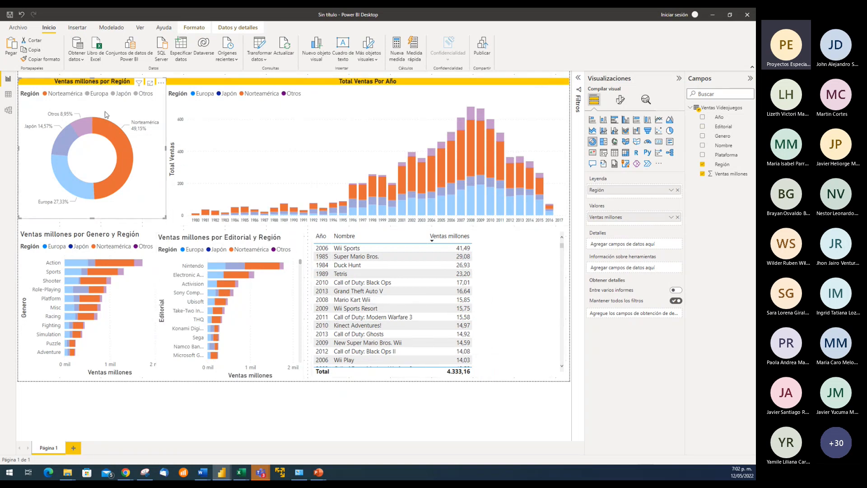
{"action": "left_click", "coordinate": [68, 139]}
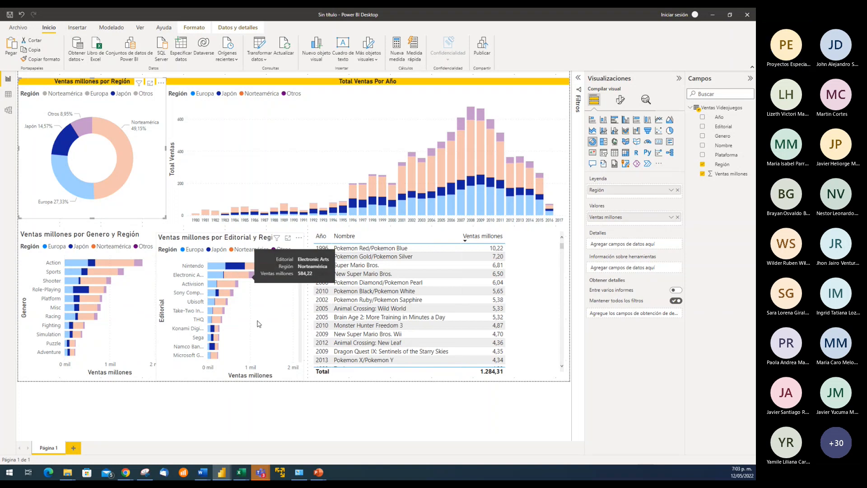
{"action": "left_click", "coordinate": [63, 136]}
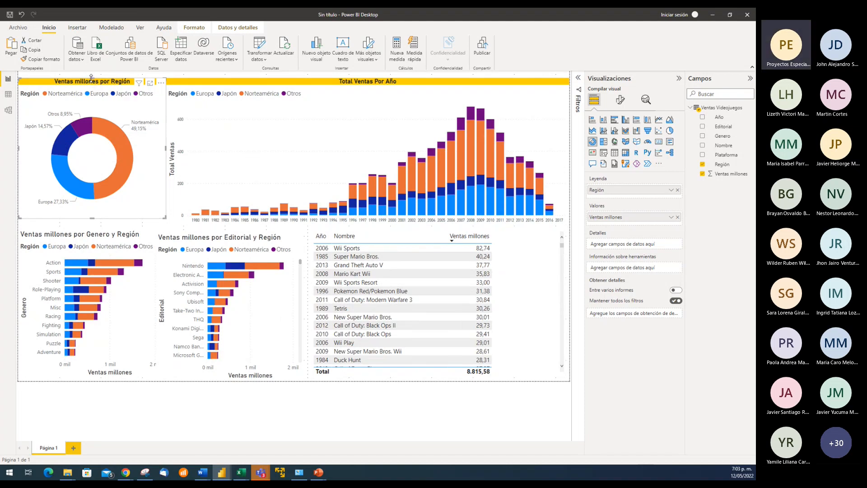
Shorten the regional donut chart from its upper edge and extend the yearly column chart up to the page's upper edge
{"action": "left_click_drag", "start_coordinate": [91, 77], "coordinate": [90, 116]}
{"action": "left_click", "coordinate": [368, 79]}
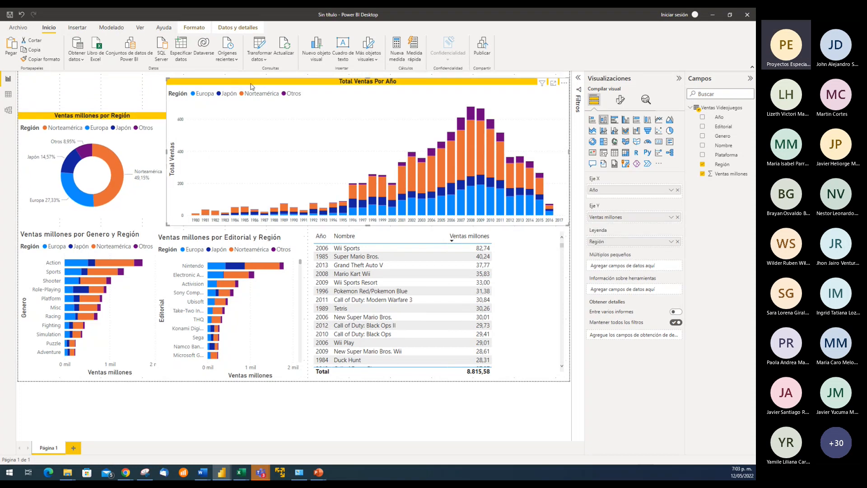
{"action": "mouse_move", "coordinate": [370, 79]}
{"action": "left_mouse_down"}
{"action": "mouse_move", "coordinate": [365, 115]}
{"action": "mouse_move", "coordinate": [363, 75]}
{"action": "left_mouse_up"}
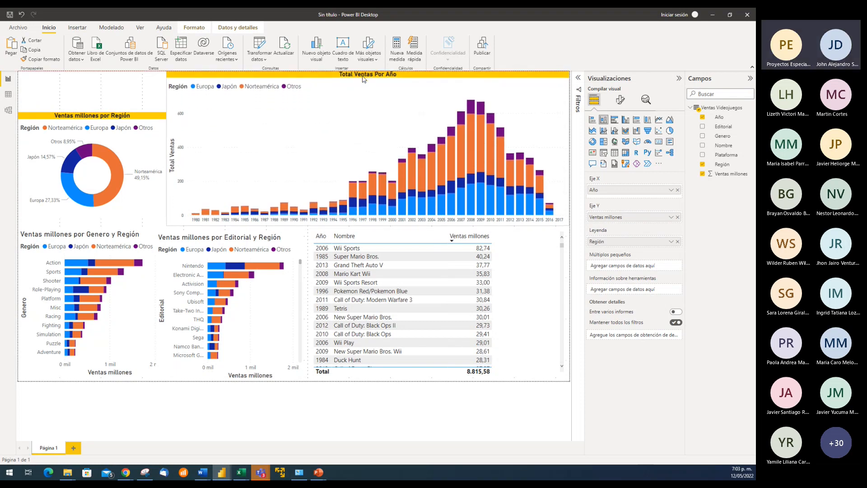
{"action": "left_click", "coordinate": [95, 94]}
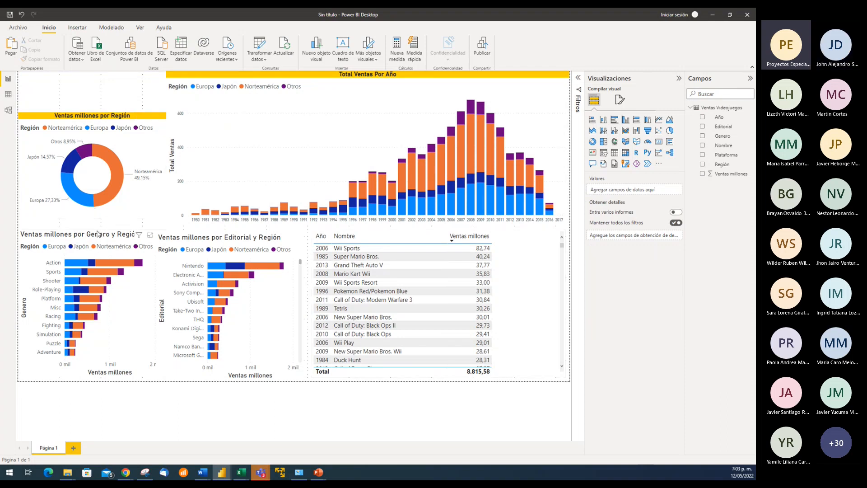
Reduce the height of the Genero and Editorial bar charts by lowering their upper edges
{"action": "left_click", "coordinate": [100, 234]}
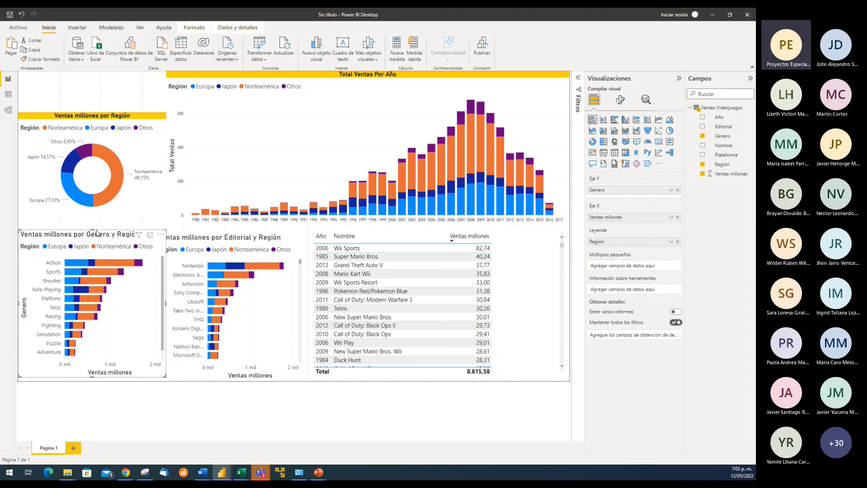
{"action": "left_click_drag", "start_coordinate": [100, 235], "coordinate": [101, 241]}
{"action": "left_click", "coordinate": [223, 238]}
{"action": "left_click_drag", "start_coordinate": [229, 232], "coordinate": [229, 239]}
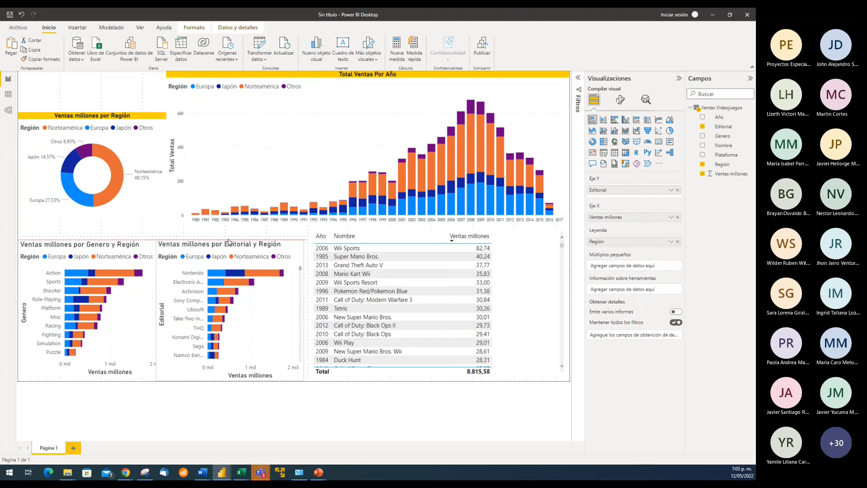
Nudge the donut chart down to just above the genre bar chart, leaving free space over it, and deselect it
{"action": "left_click", "coordinate": [134, 153]}
{"action": "key", "text": "Down"}
{"action": "key", "text": "Down"}
{"action": "key", "text": "Down"}
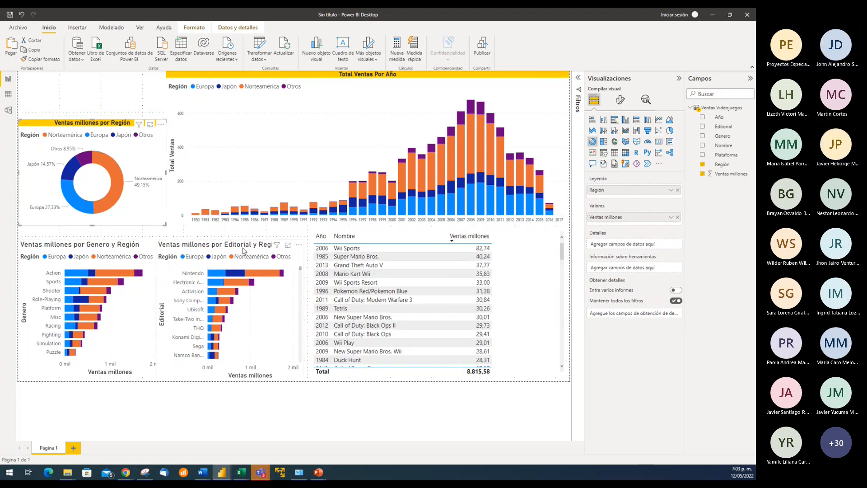
{"action": "left_click", "coordinate": [105, 100]}
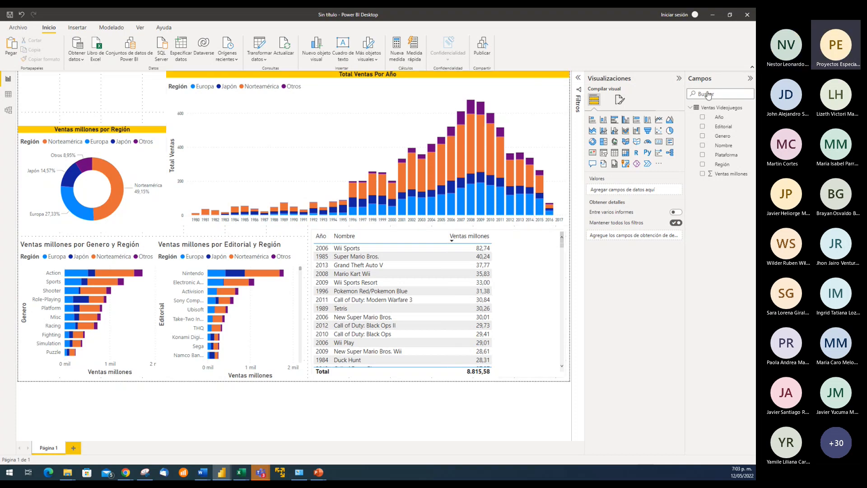
Collapse the Visualizaciones and Campos panes to examine the enlarged report page, and restore both panes
{"action": "left_click", "coordinate": [679, 78]}
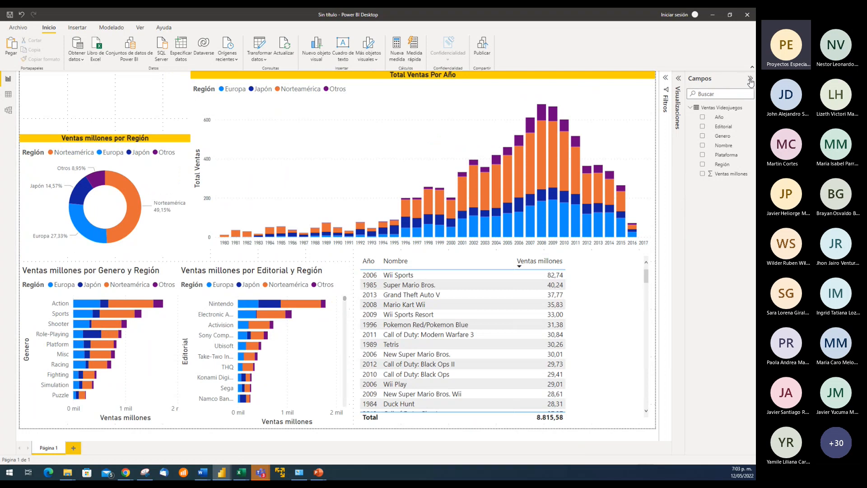
{"action": "left_click", "coordinate": [750, 79]}
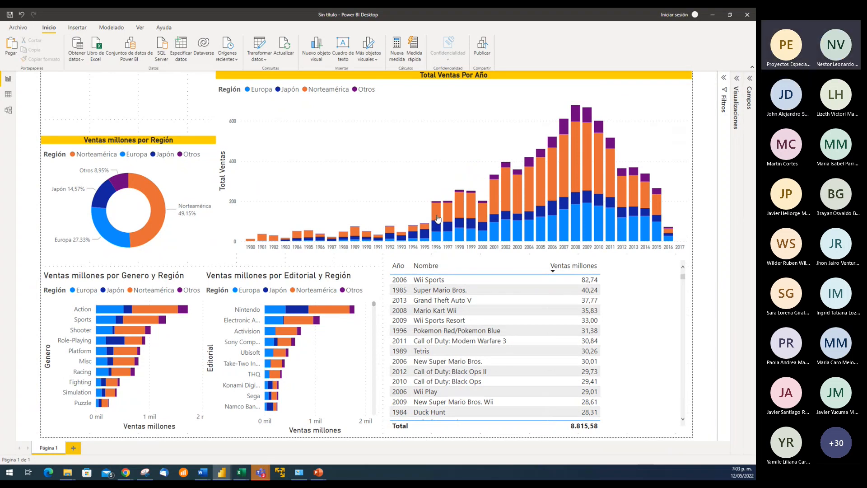
{"action": "left_click", "coordinate": [738, 79]}
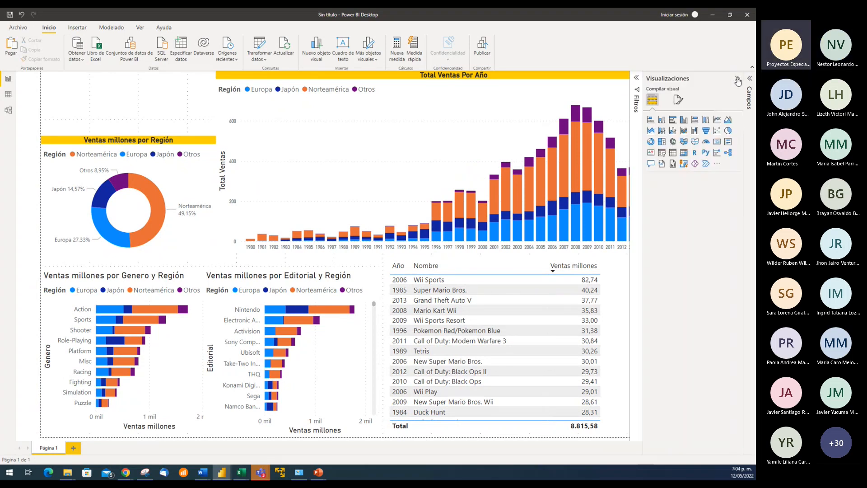
{"action": "left_click", "coordinate": [749, 79]}
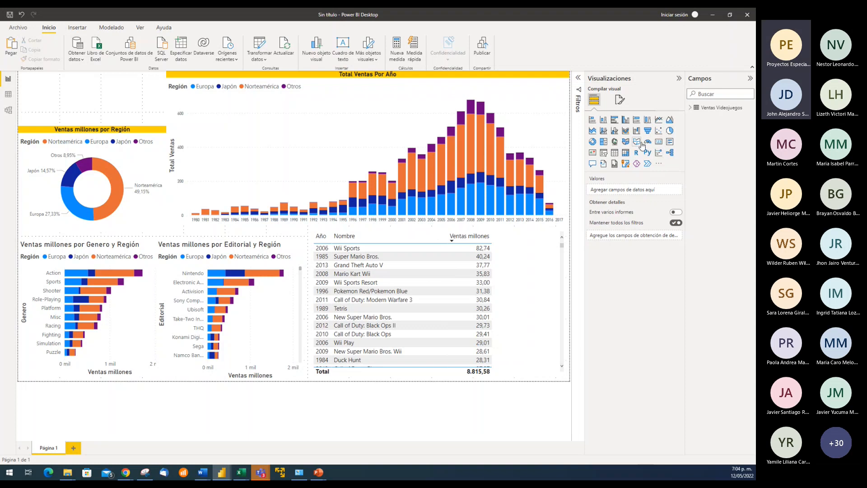
Add a card visual showing Ventas millones and fit it into the space above the donut chart
{"action": "left_click", "coordinate": [659, 144]}
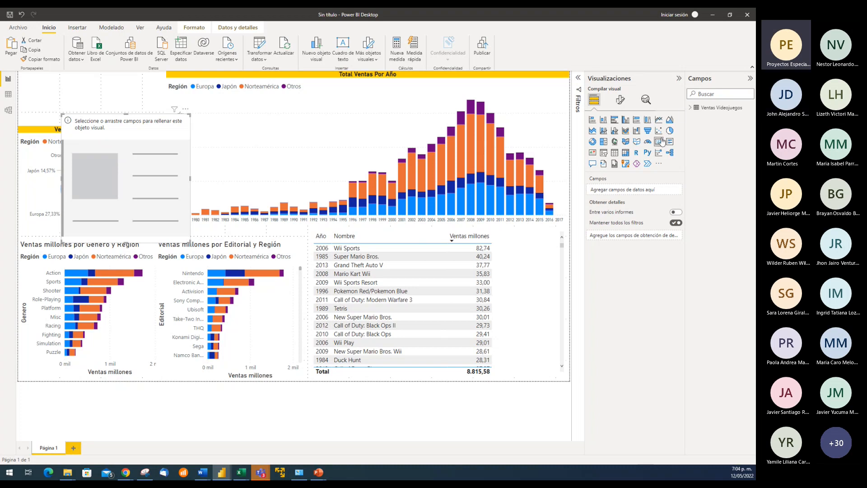
{"action": "left_click", "coordinate": [691, 109]}
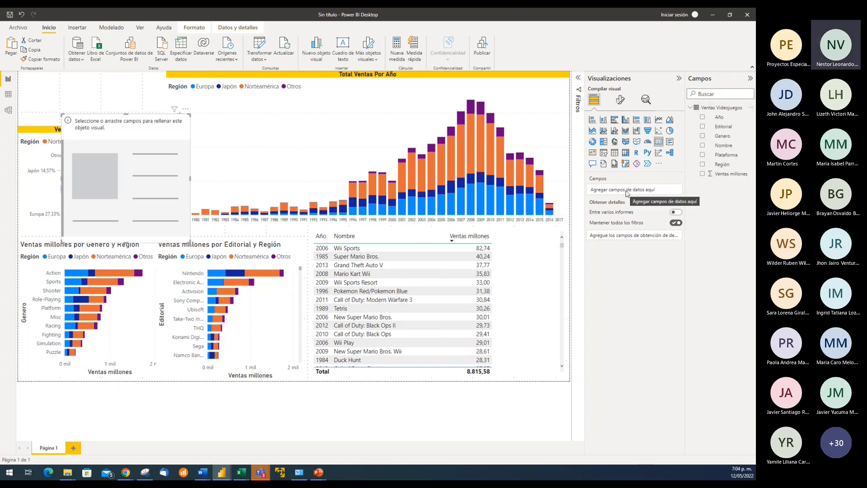
{"action": "left_click_drag", "start_coordinate": [732, 174], "coordinate": [632, 190]}
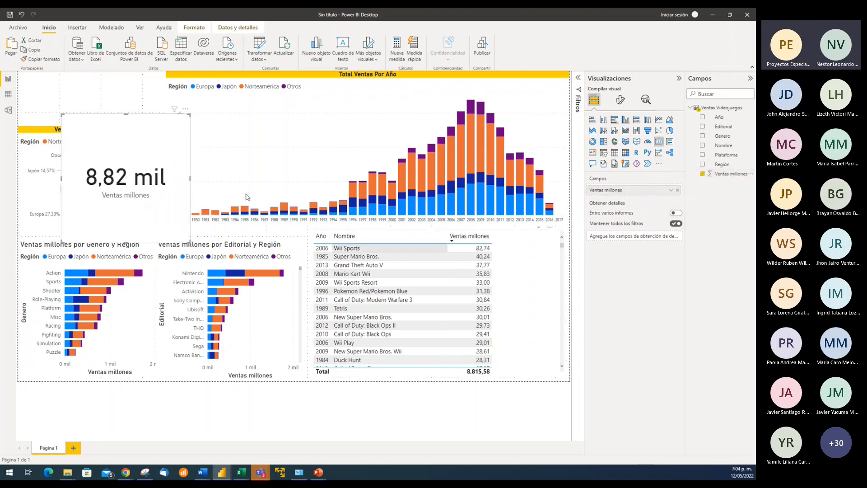
{"action": "left_click_drag", "start_coordinate": [127, 243], "coordinate": [127, 177]}
{"action": "left_click_drag", "start_coordinate": [144, 140], "coordinate": [165, 107]}
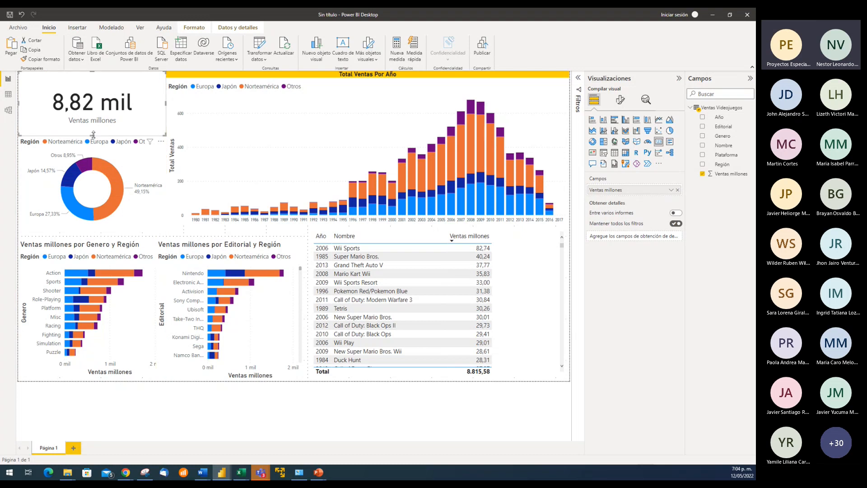
{"action": "left_click_drag", "start_coordinate": [93, 134], "coordinate": [93, 125]}
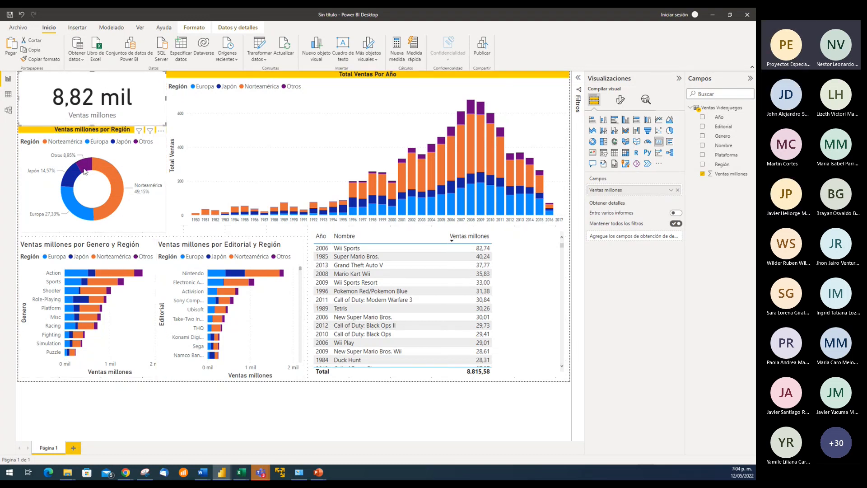
Cross-filter the page by the donut's Japón, Europa and Norteamérica segments in turn, examine the card, and clear the selection
{"action": "left_click", "coordinate": [70, 176]}
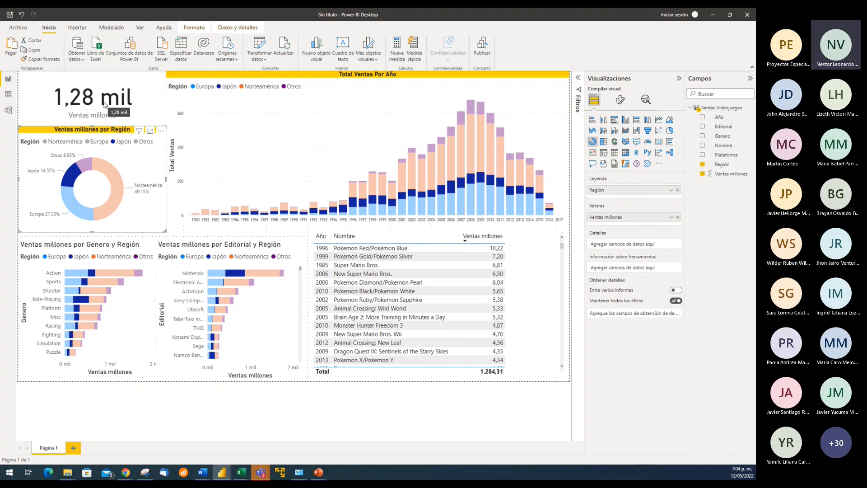
{"action": "left_click", "coordinate": [82, 213]}
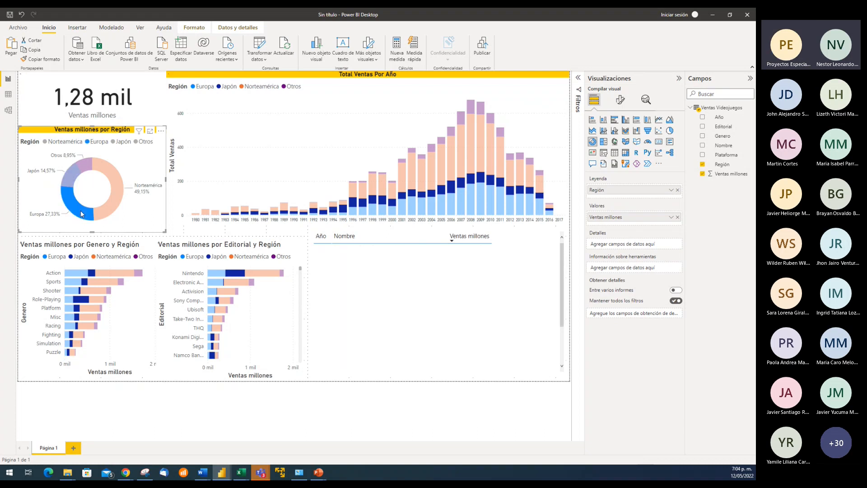
{"action": "left_click", "coordinate": [109, 212]}
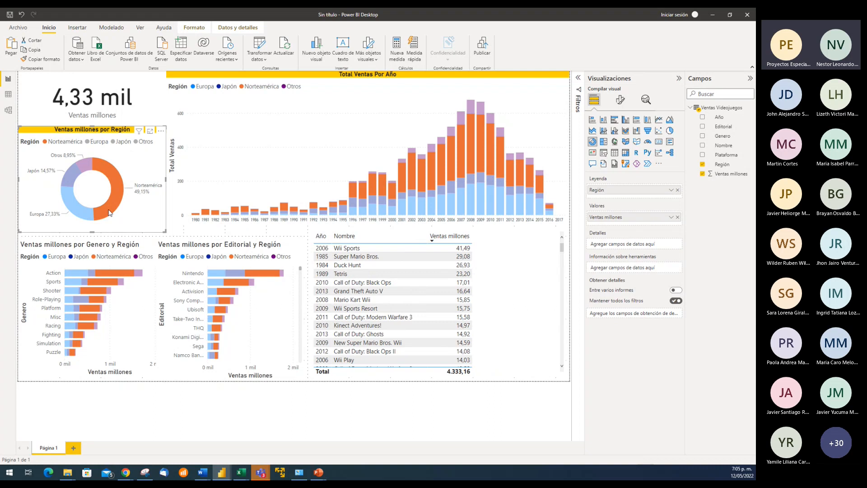
{"action": "left_click", "coordinate": [110, 170]}
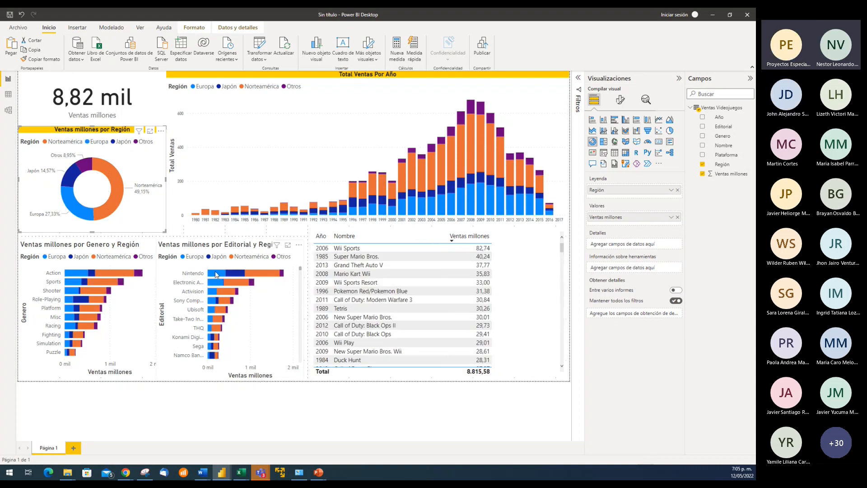
Cross-filter the page by Nintendo's Europa, Japón, Norteamérica and Otros segments together, and examine the games listed in the sales table
{"action": "mouse_move", "coordinate": [216, 278]}
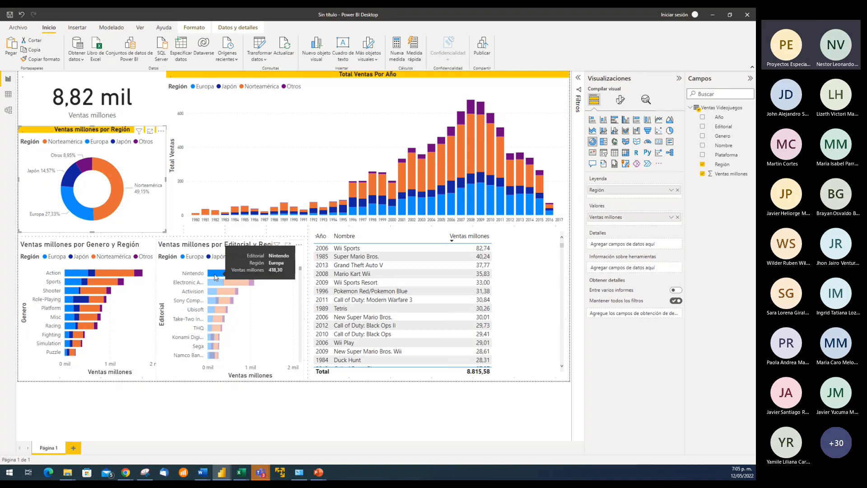
{"action": "left_click", "coordinate": [215, 278]}
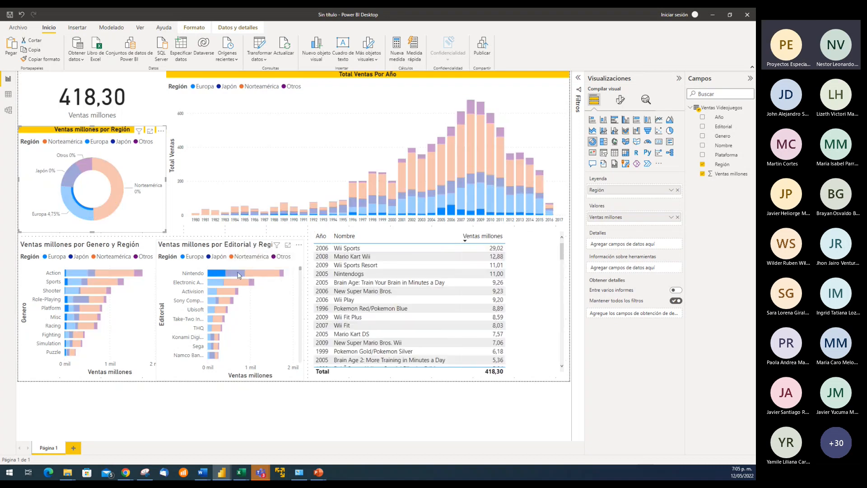
{"action": "left_click", "coordinate": [239, 279], "text": "ctrl"}
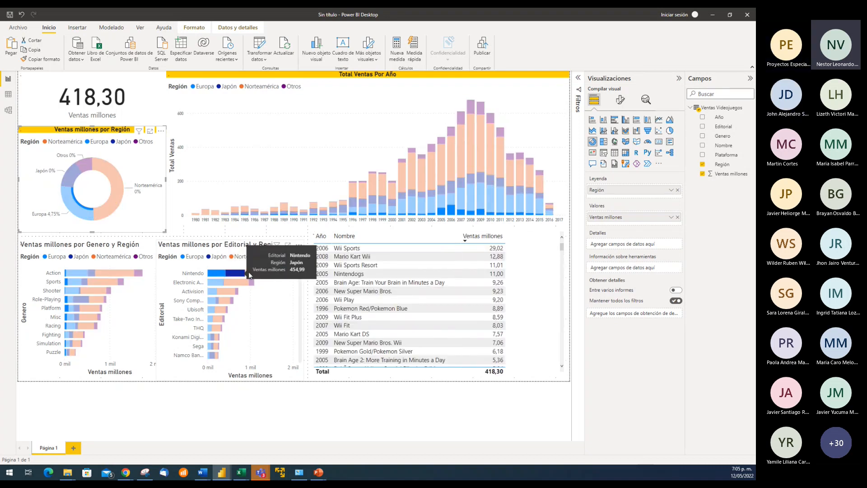
{"action": "left_click", "coordinate": [267, 277], "text": "ctrl"}
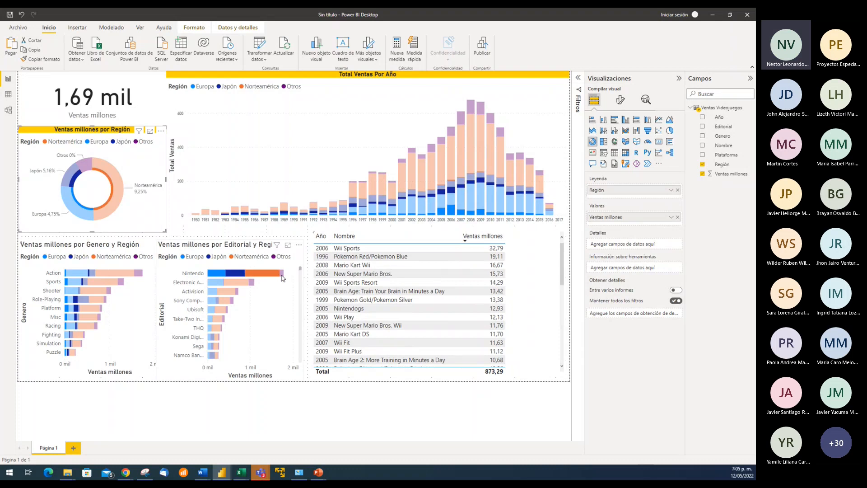
{"action": "left_click", "coordinate": [282, 273], "text": "ctrl"}
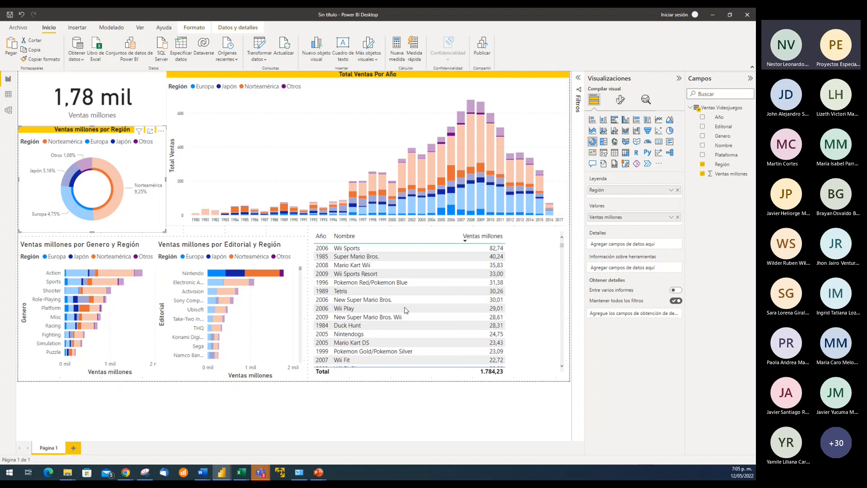
{"action": "scroll", "coordinate": [390, 285], "scroll_direction": "down", "scroll_amount": 5}
{"action": "scroll", "coordinate": [391, 286], "scroll_direction": "down", "scroll_amount": 10}
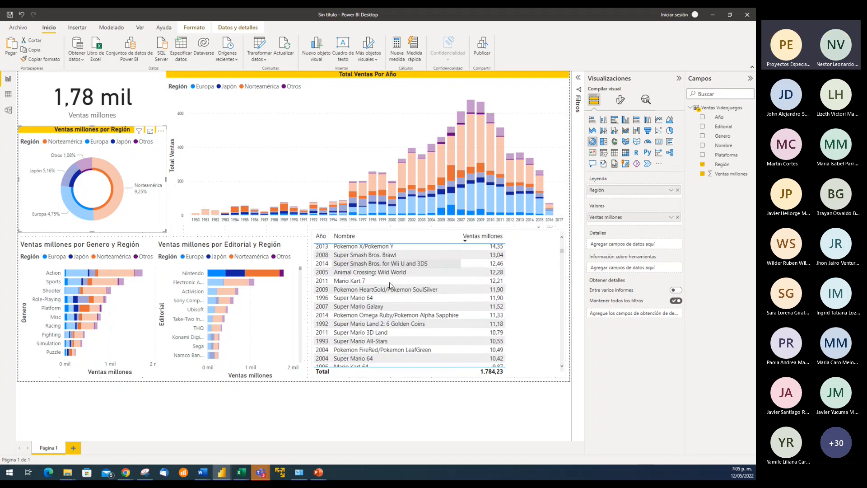
{"action": "scroll", "coordinate": [396, 282], "scroll_direction": "up", "scroll_amount": 15}
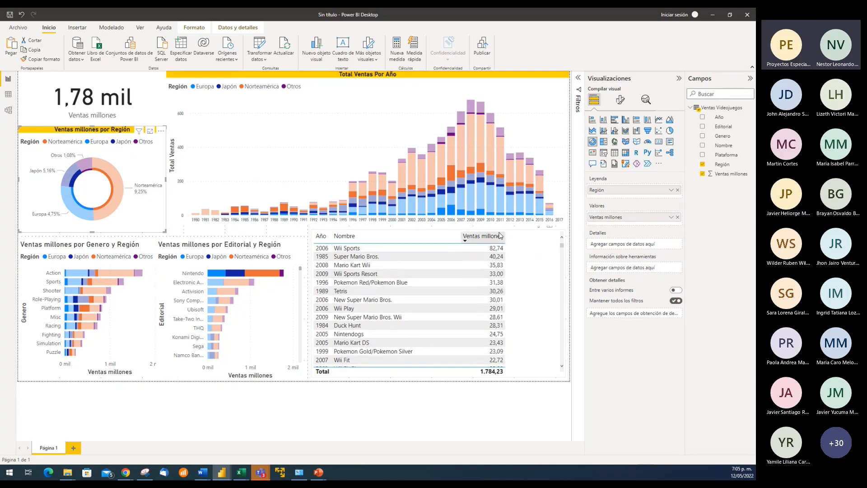
Add Editorial to the sales table between Nombre and Ventas millones, and check the cross-filtering with the Wii Sports row before clearing it
{"action": "left_click", "coordinate": [527, 237]}
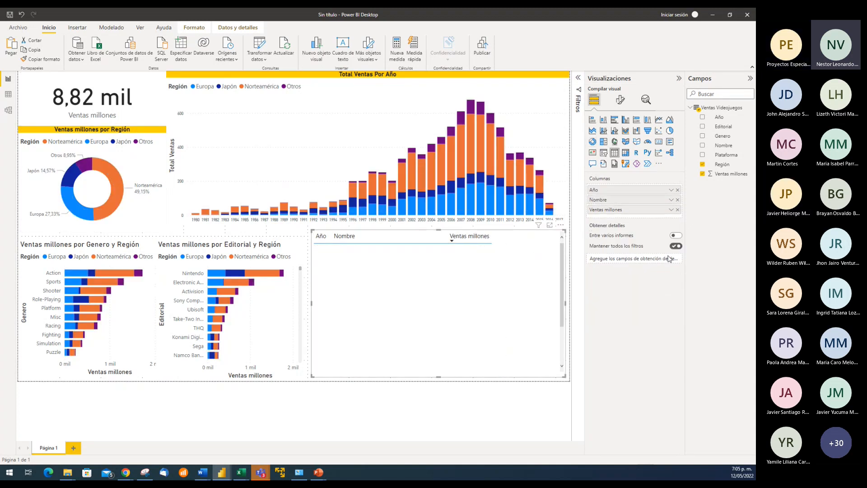
{"action": "left_click_drag", "start_coordinate": [732, 131], "coordinate": [633, 210]}
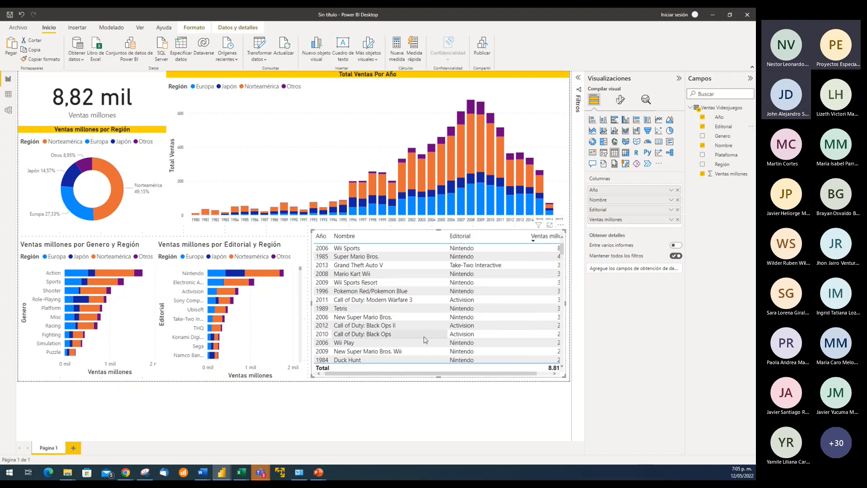
{"action": "left_click", "coordinate": [464, 251]}
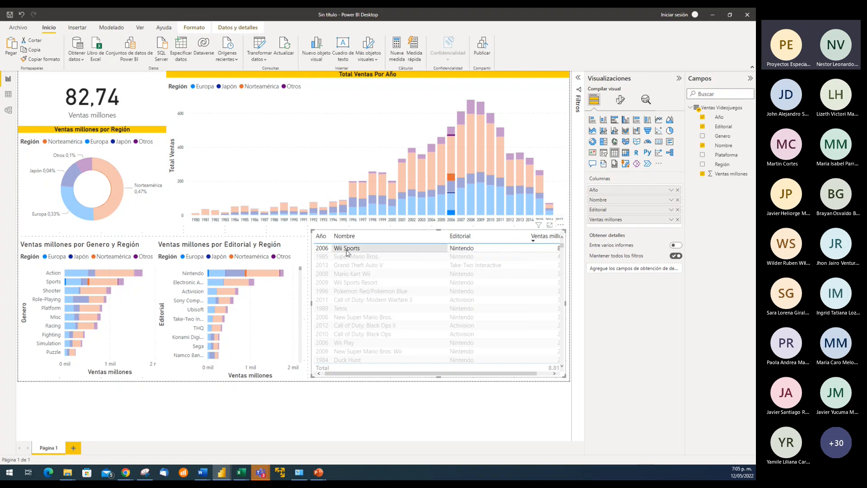
{"action": "left_click", "coordinate": [467, 252]}
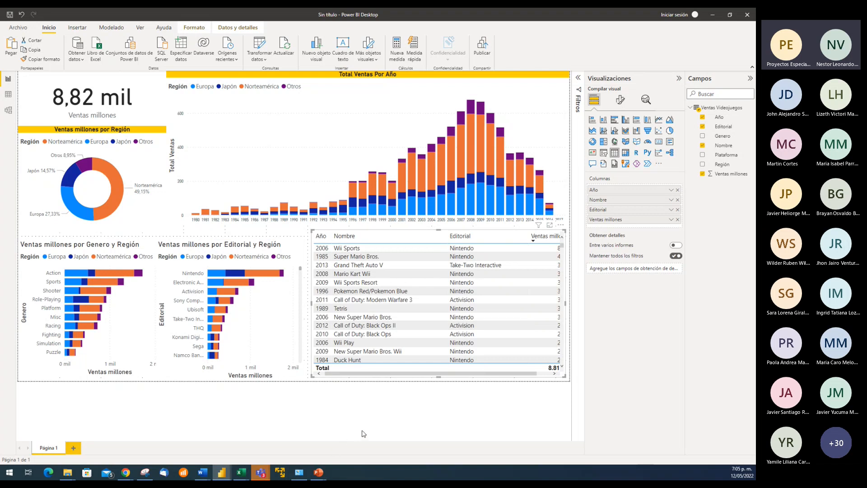
{"action": "left_click", "coordinate": [150, 109]}
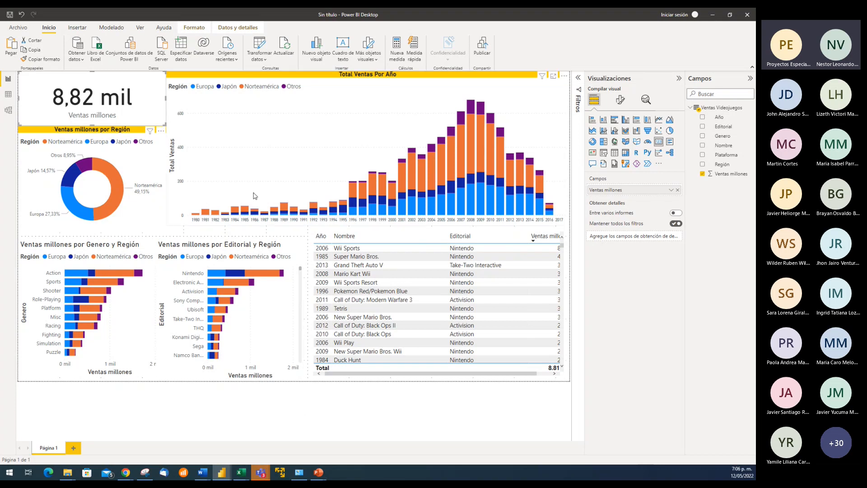
{"action": "left_click", "coordinate": [252, 162]}
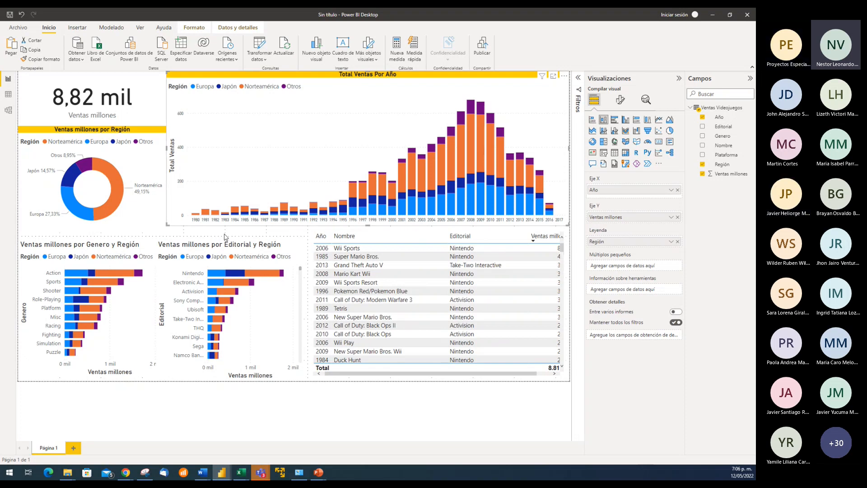
{"action": "left_click", "coordinate": [153, 108]}
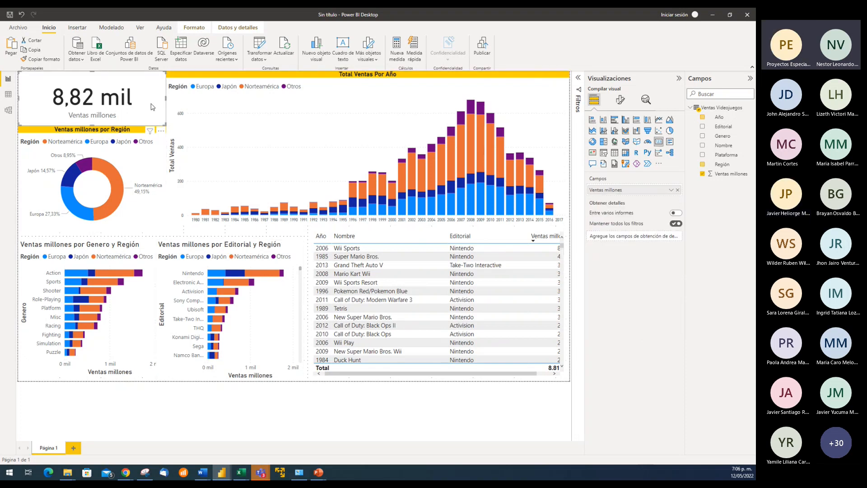
{"action": "left_click", "coordinate": [215, 245]}
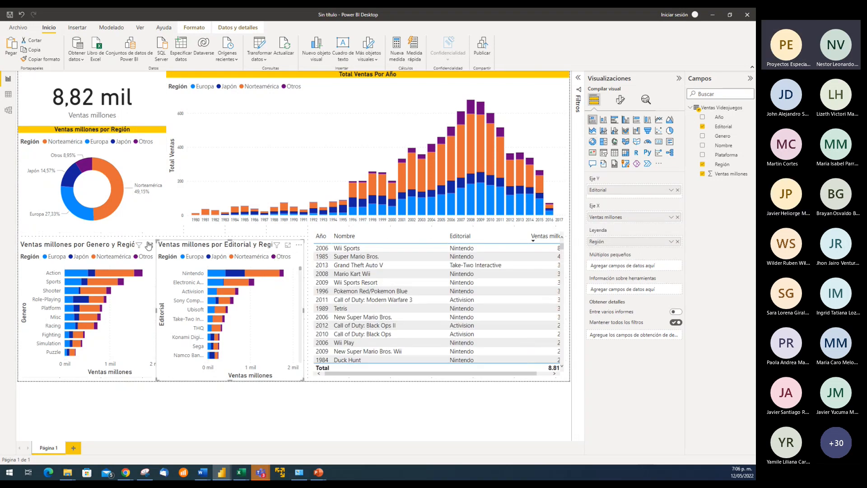
Examine the genre bar chart in focus mode, return to the report page, and clear the visual selection
{"action": "left_click", "coordinate": [140, 244]}
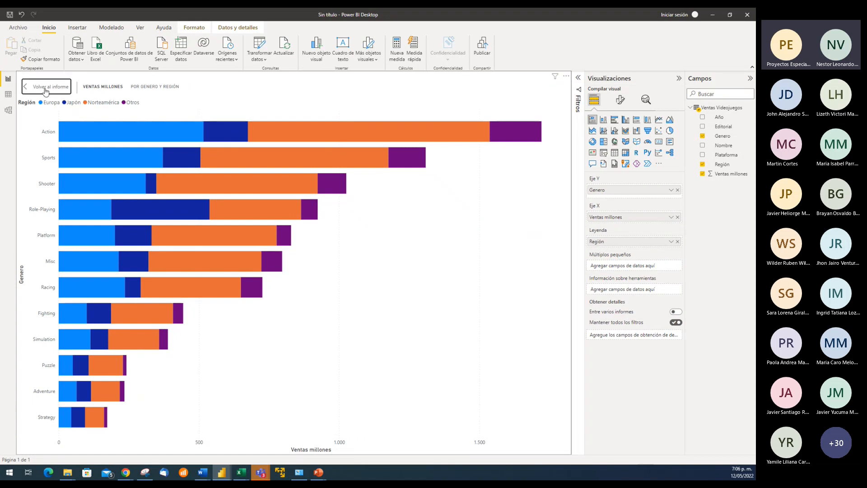
{"action": "left_click", "coordinate": [47, 89]}
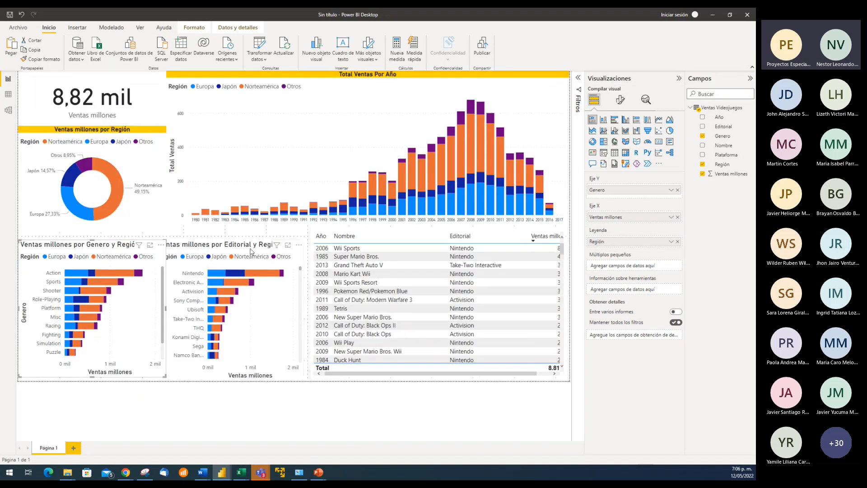
{"action": "left_click", "coordinate": [243, 238]}
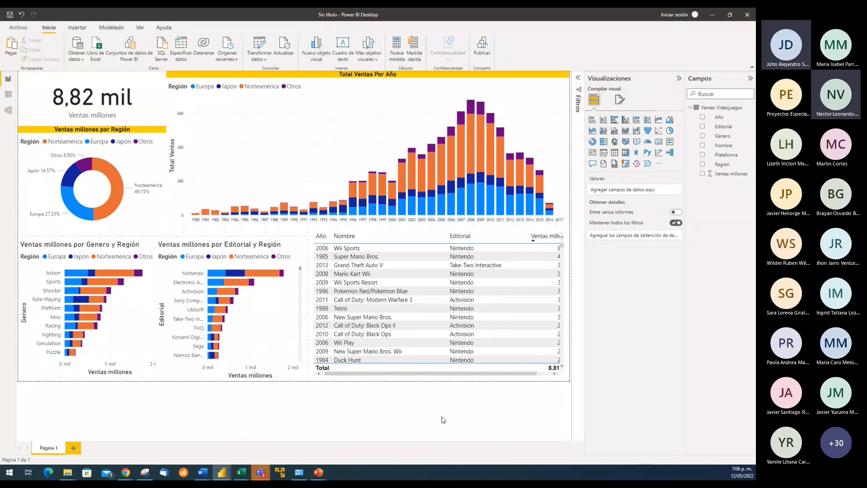
{"action": "left_click", "coordinate": [145, 102]}
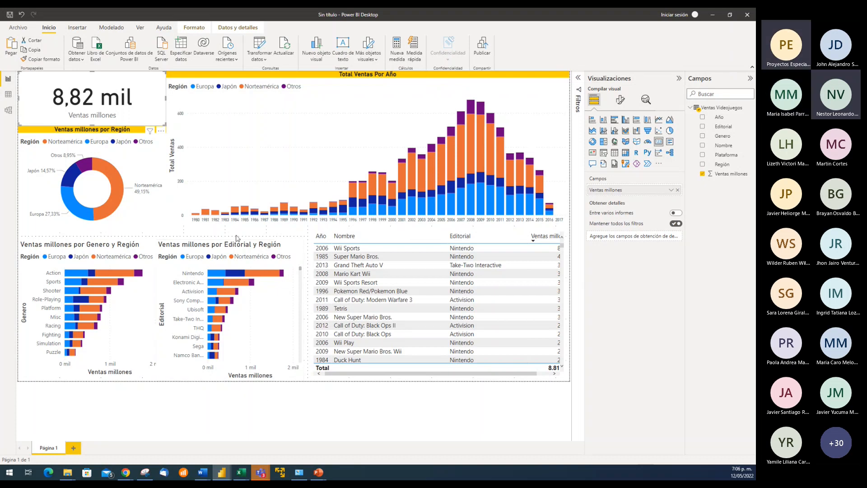
{"action": "left_click", "coordinate": [205, 235]}
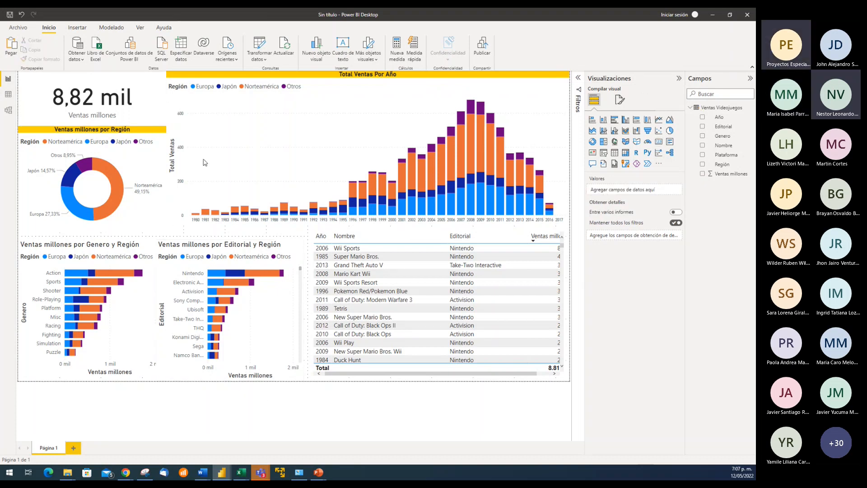
Set the display units of the Ventas millones card's value to Ninguno and collapse the visualization settings to enlarge the report page
{"action": "left_click", "coordinate": [154, 110]}
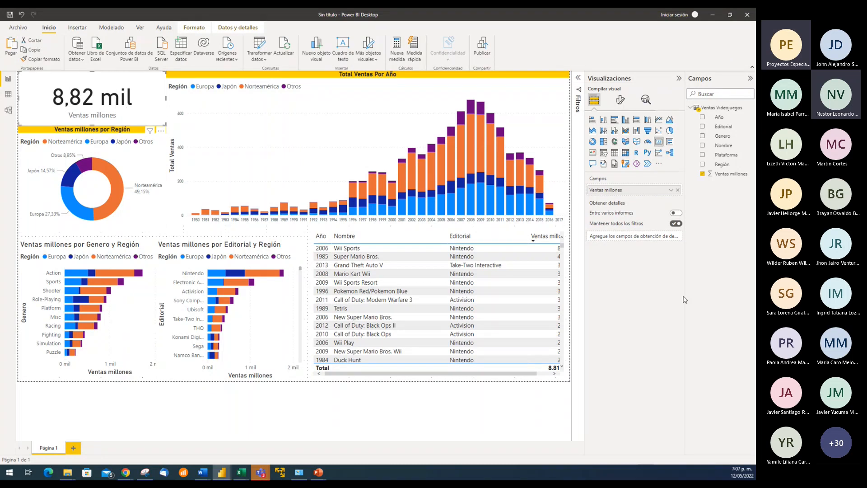
{"action": "left_click", "coordinate": [620, 100]}
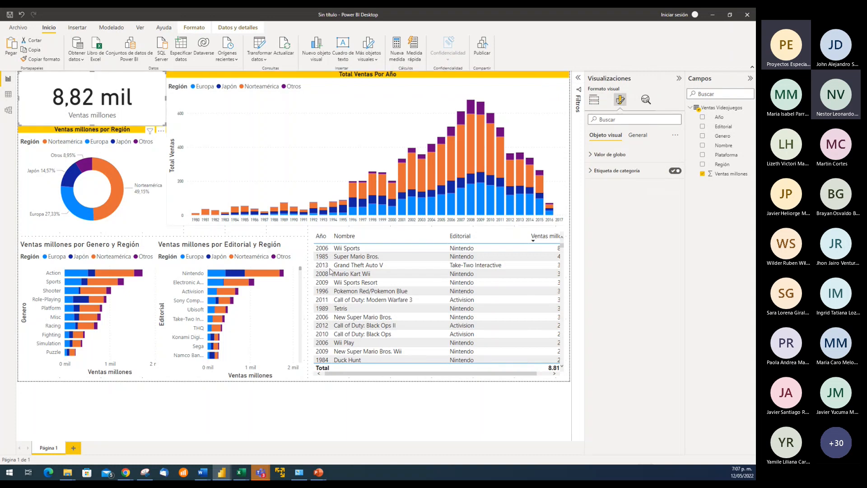
{"action": "mouse_move", "coordinate": [470, 110]}
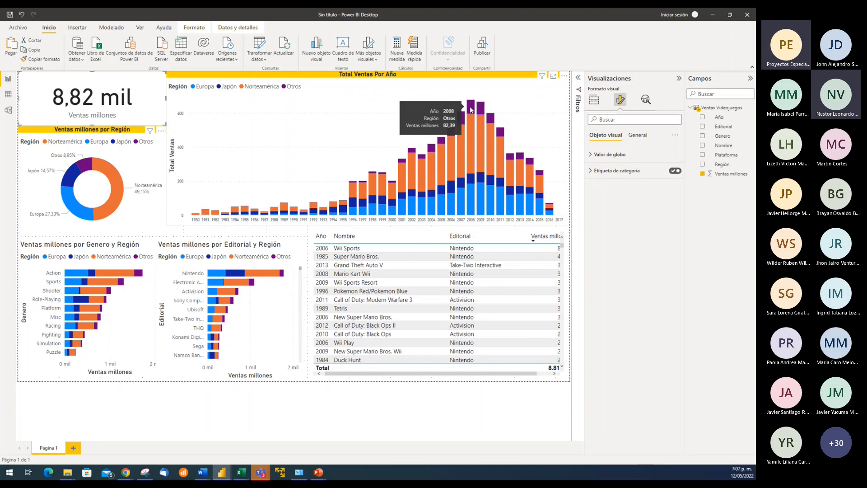
{"action": "mouse_move", "coordinate": [115, 96]}
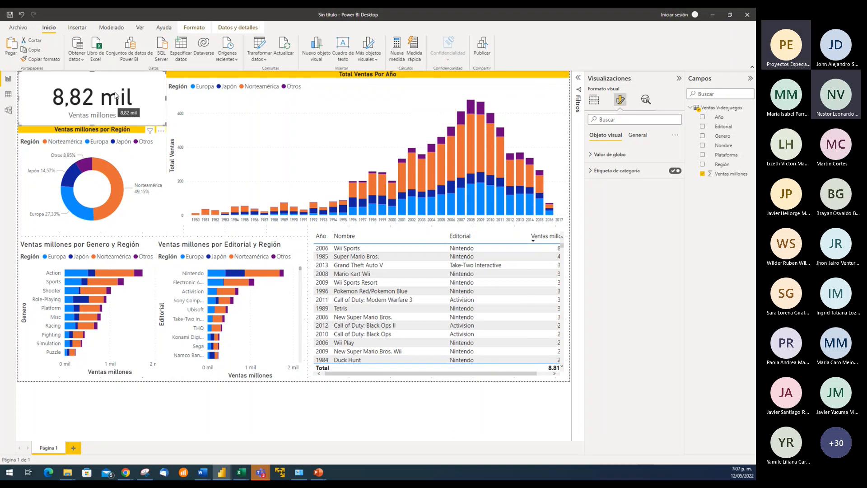
{"action": "left_click", "coordinate": [606, 155]}
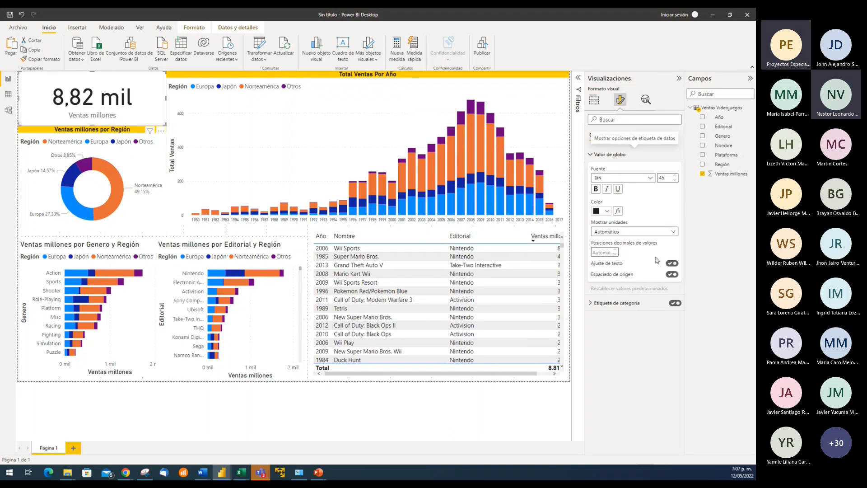
{"action": "left_click", "coordinate": [640, 231]}
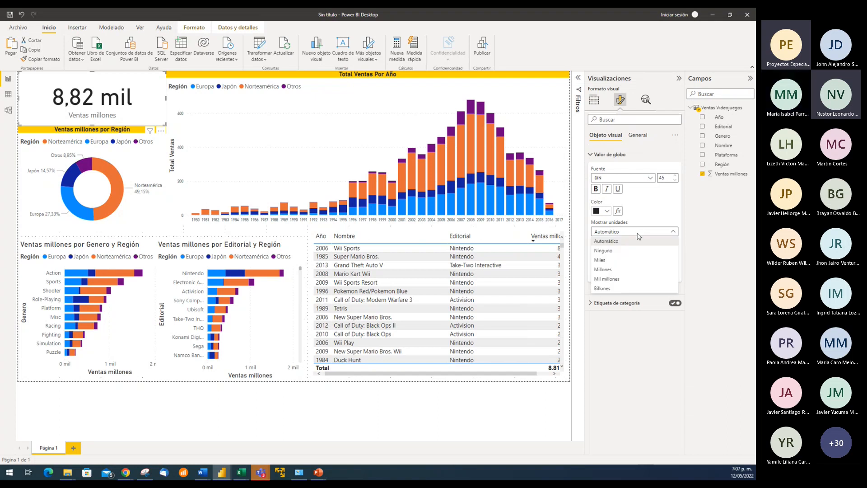
{"action": "left_click", "coordinate": [610, 251]}
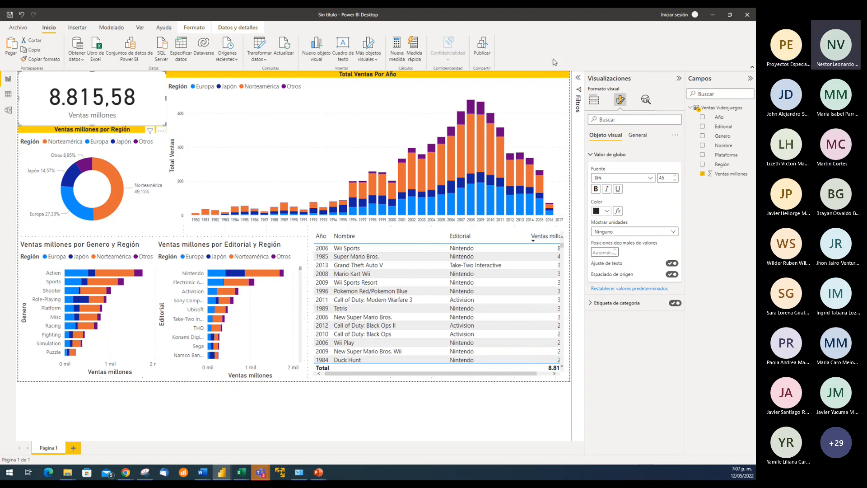
{"action": "left_click", "coordinate": [679, 78]}
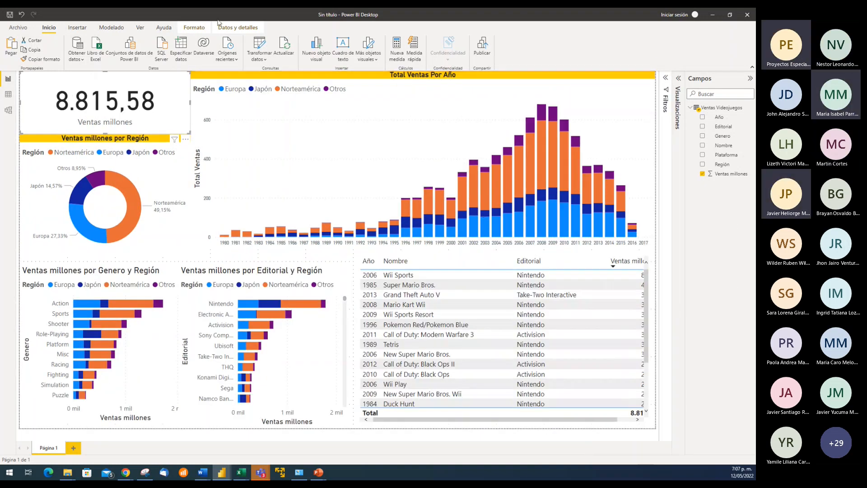
Save the report in the PROYECTO1 folder under a file name made of PROYECTO1, the author's name and 5-7
{"action": "left_click", "coordinate": [10, 15]}
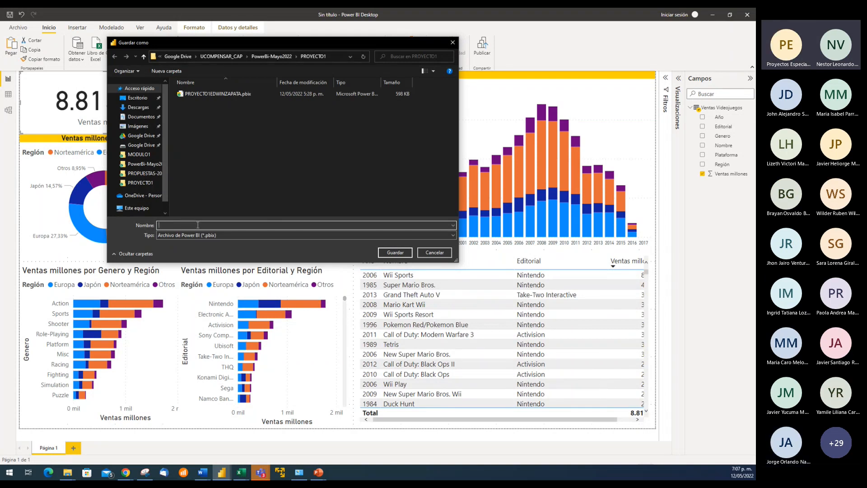
{"action": "type", "text": "pro"}
{"action": "key", "text": "BackSpace"}
{"action": "key", "text": "BackSpace"}
{"action": "key", "text": "BackSpace"}
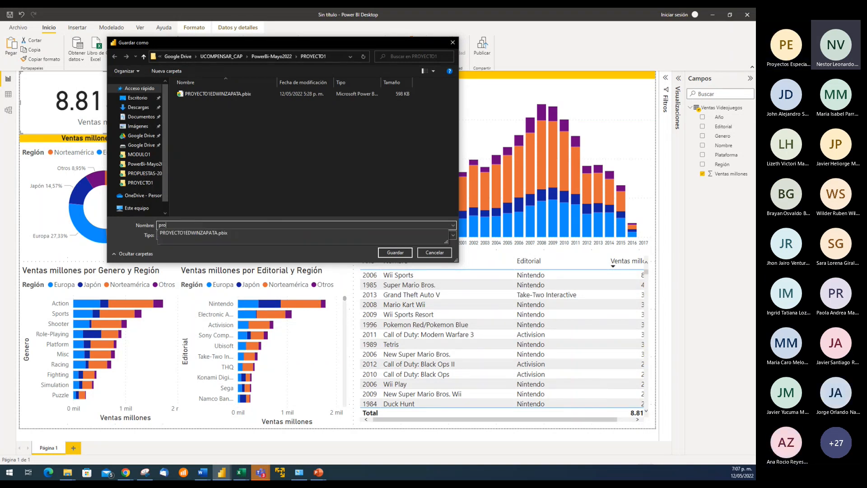
{"action": "key", "text": "BackSpace"}
{"action": "type", "text": "PROYE"}
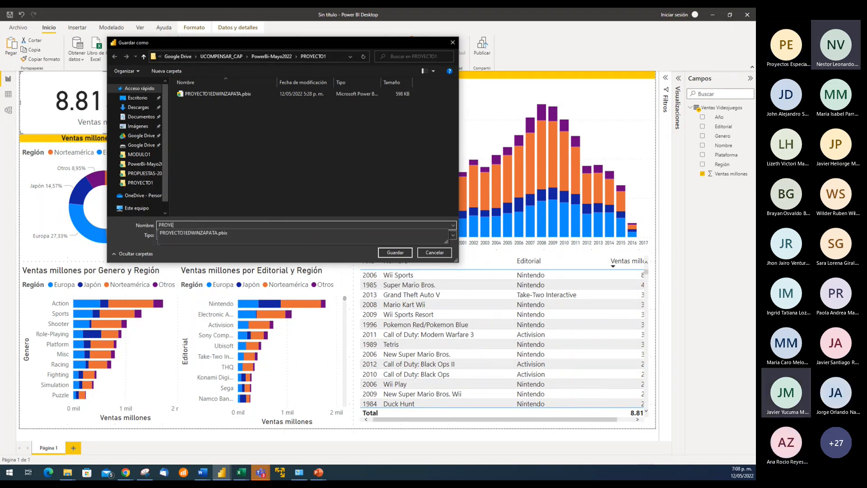
{"action": "type", "text": "CTO1"}
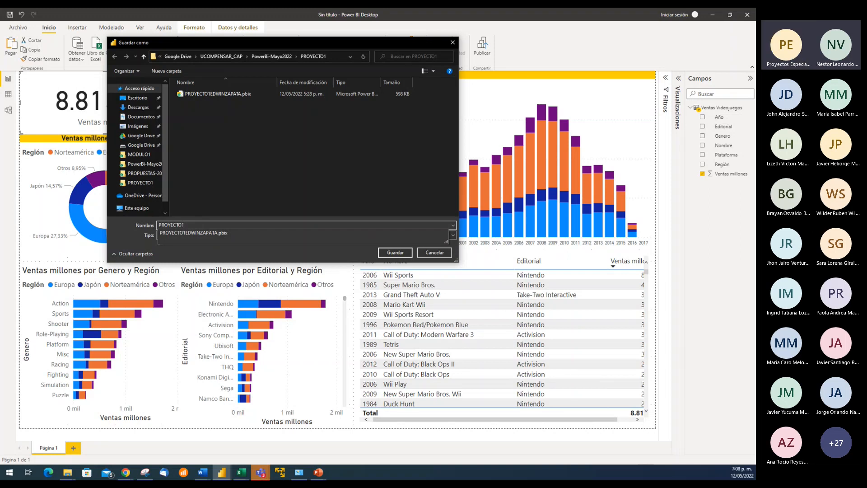
{"action": "type", "text": "EDWINZAPATA7"}
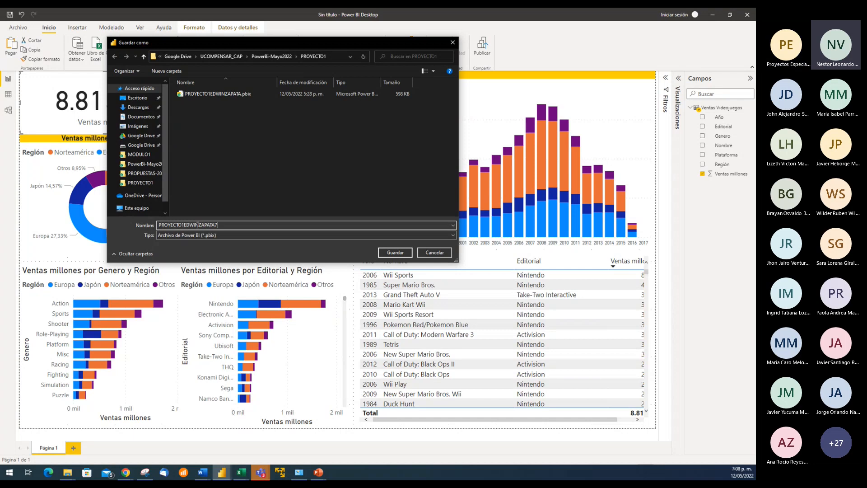
{"action": "key", "text": "BackSpace"}
{"action": "type", "text": "5-"}
{"action": "left_click", "coordinate": [392, 254]}
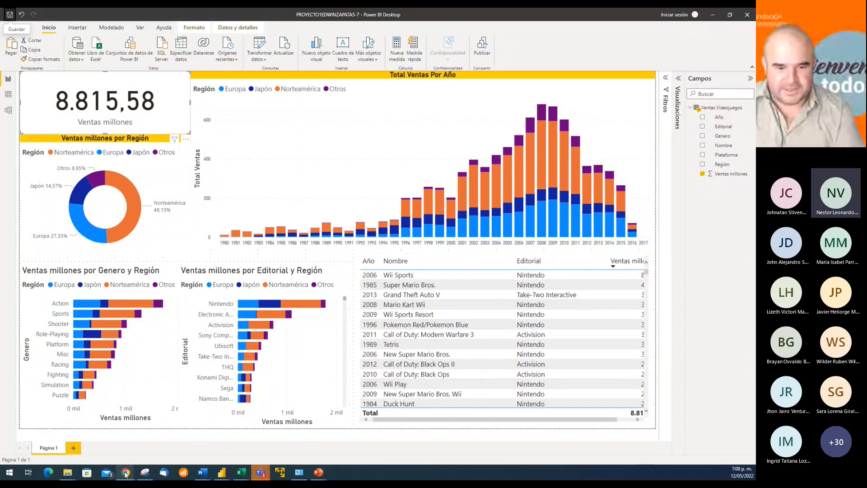
Switch to the course site in Chrome and open the 12.05.22 session's attendance list from Asistencia in the Bienvenida section
{"action": "mouse_move", "coordinate": [125, 472]}
{"action": "left_click", "coordinate": [168, 445]}
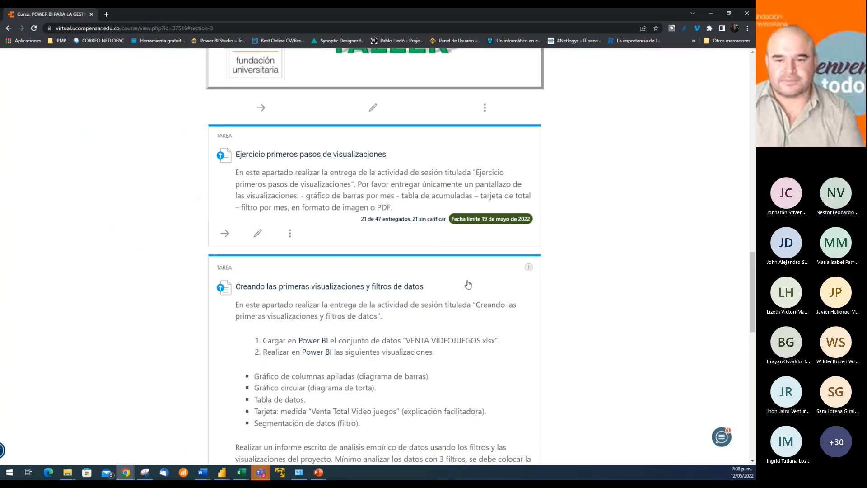
{"action": "scroll", "coordinate": [583, 253], "scroll_direction": "up", "scroll_amount": 10}
{"action": "scroll", "coordinate": [583, 253], "scroll_direction": "up", "scroll_amount": 10}
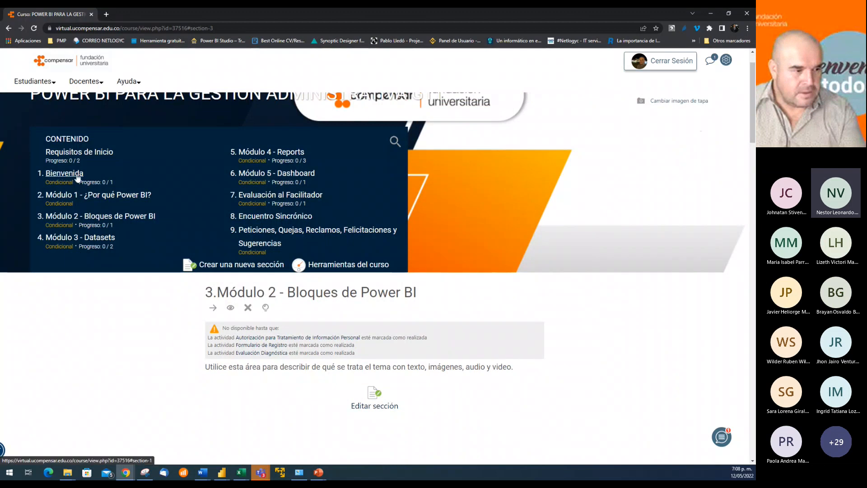
{"action": "left_click", "coordinate": [76, 176]}
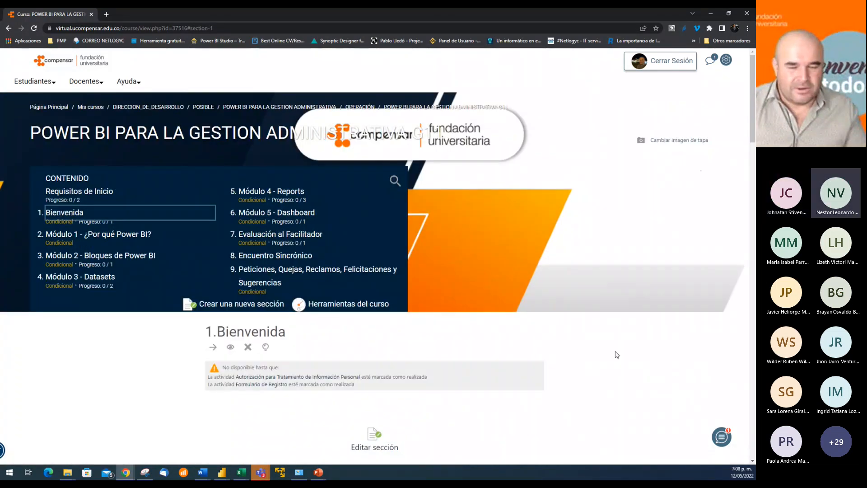
{"action": "scroll", "coordinate": [615, 351], "scroll_direction": "down", "scroll_amount": 20}
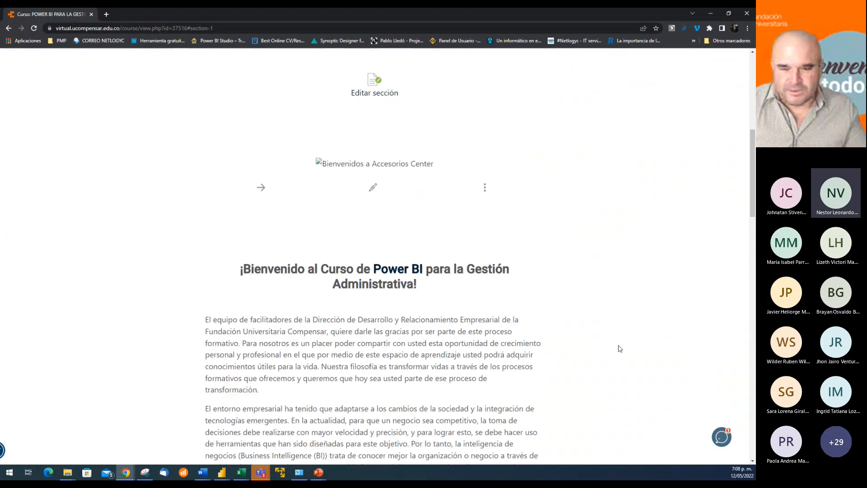
{"action": "scroll", "coordinate": [623, 346], "scroll_direction": "down", "scroll_amount": 5}
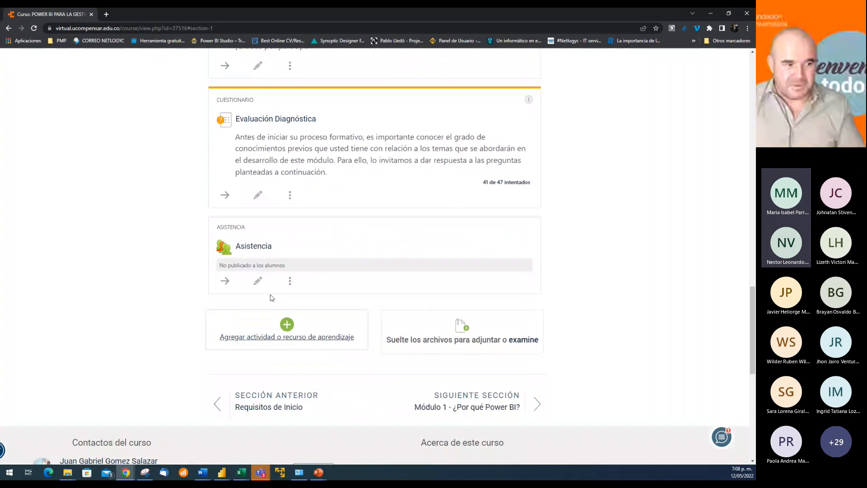
{"action": "left_click", "coordinate": [254, 246]}
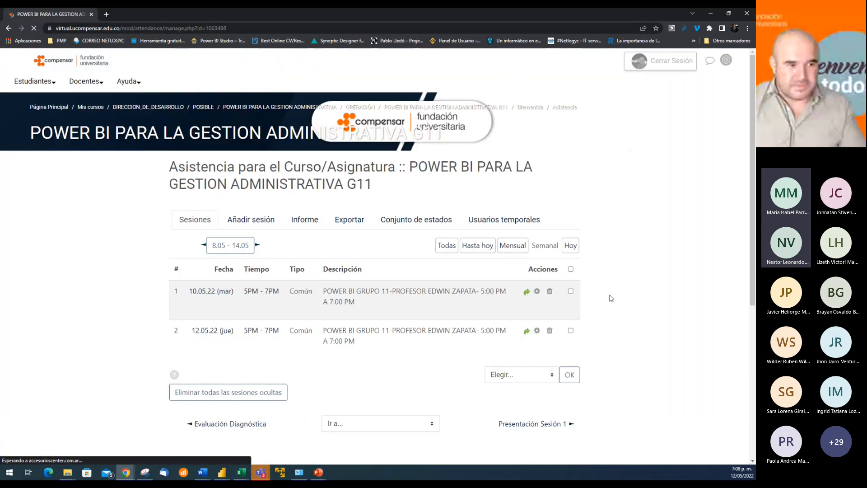
{"action": "left_click", "coordinate": [527, 331]}
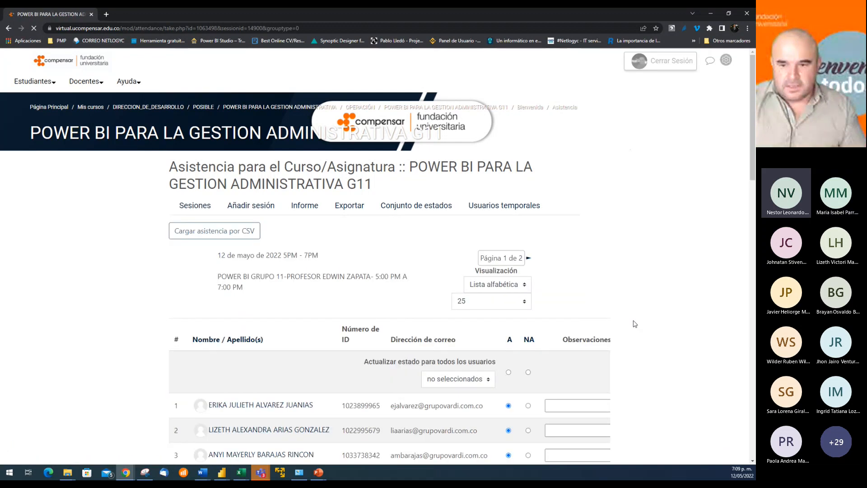
Mark the participant in row 21 as attended (A) and save the attendance for the first page of the list
{"action": "scroll", "coordinate": [635, 322], "scroll_direction": "down", "scroll_amount": 10}
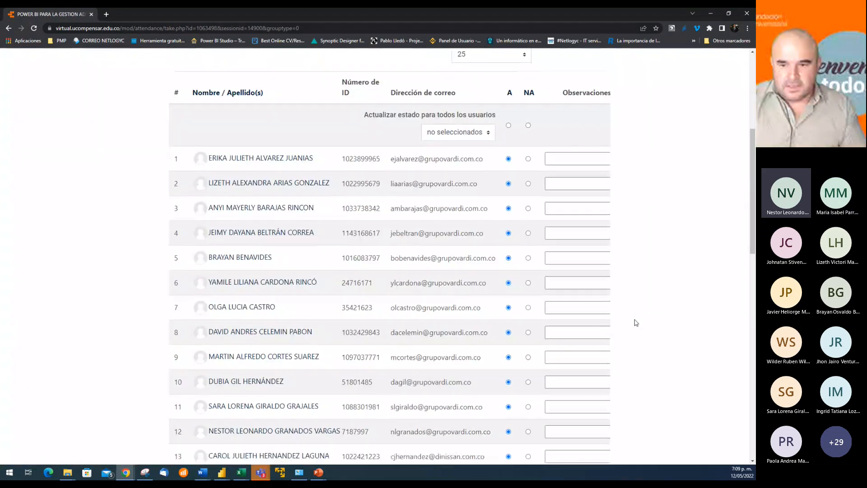
{"action": "scroll", "coordinate": [635, 322], "scroll_direction": "down", "scroll_amount": 3}
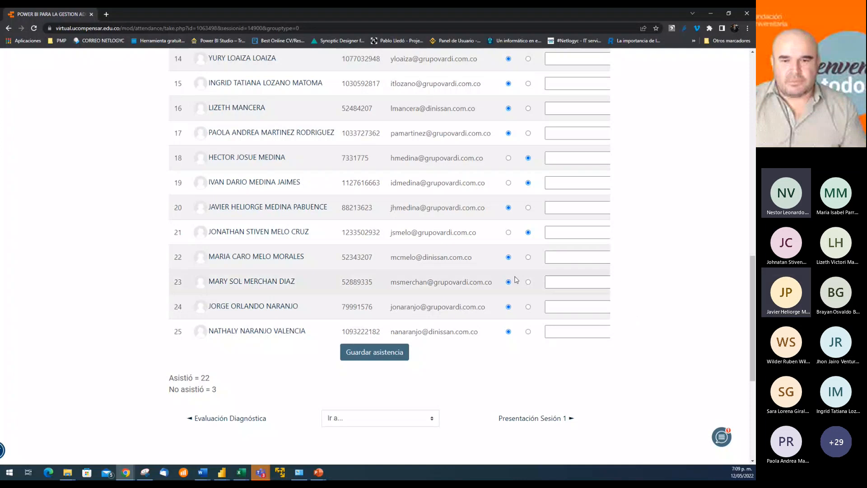
{"action": "left_click", "coordinate": [505, 232]}
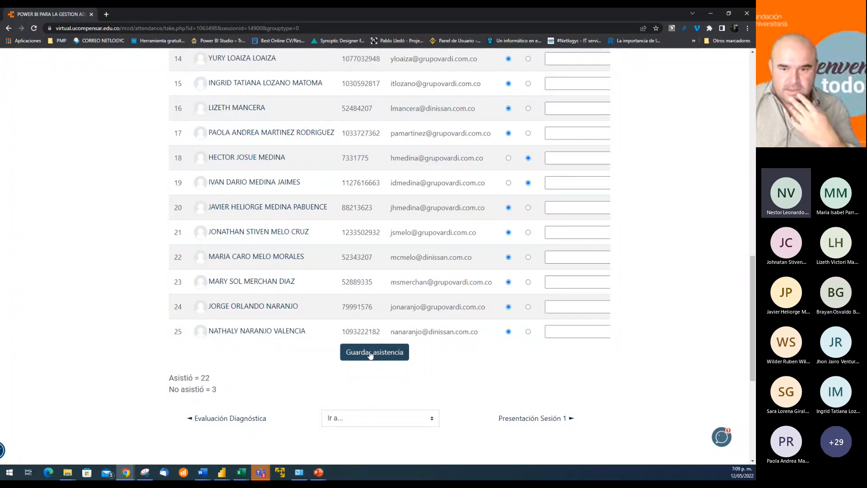
{"action": "left_click", "coordinate": [393, 351]}
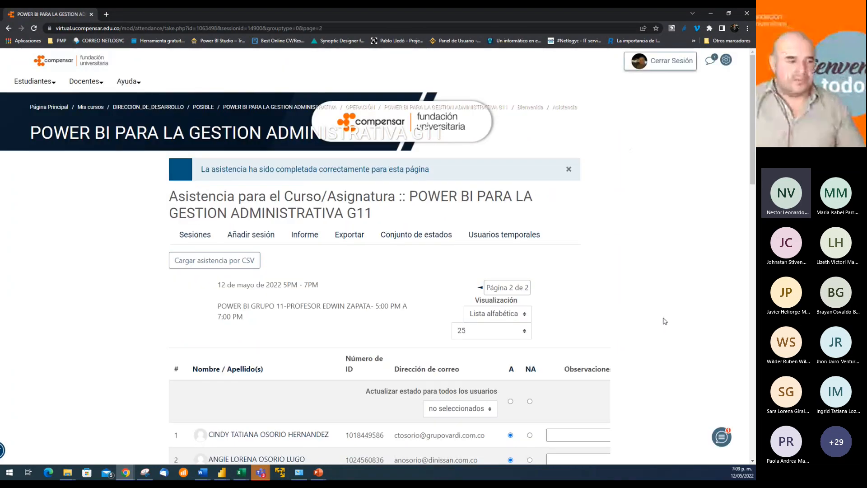
Review the attendance marks and observations on the second page of the 12 May session's list
{"action": "scroll", "coordinate": [665, 321], "scroll_direction": "down", "scroll_amount": 6}
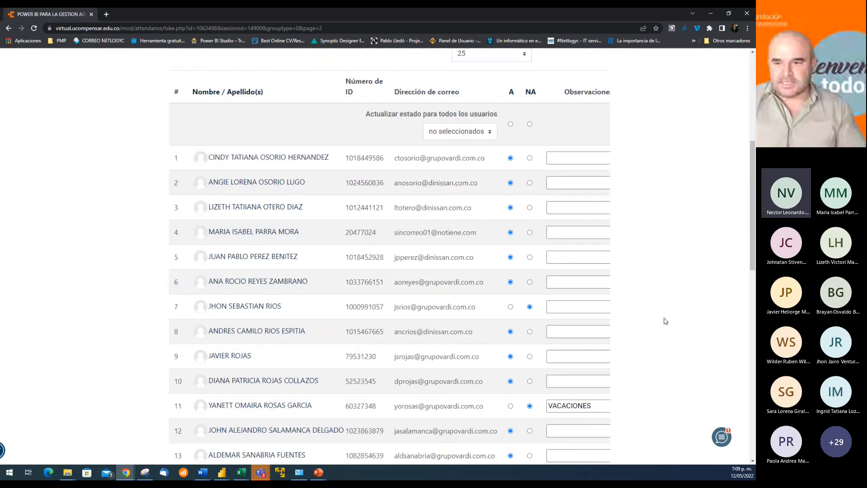
{"action": "scroll", "coordinate": [665, 322], "scroll_direction": "down", "scroll_amount": 10}
{"action": "scroll", "coordinate": [668, 321], "scroll_direction": "up", "scroll_amount": 6}
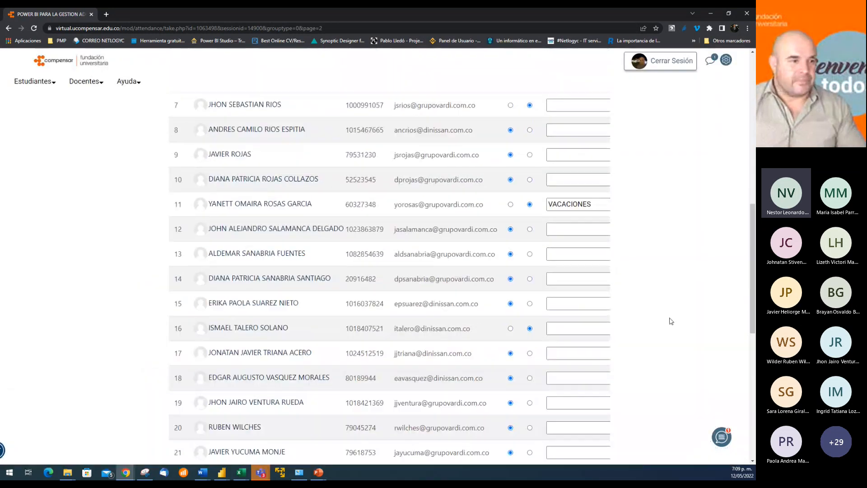
{"action": "scroll", "coordinate": [671, 321], "scroll_direction": "up", "scroll_amount": 8}
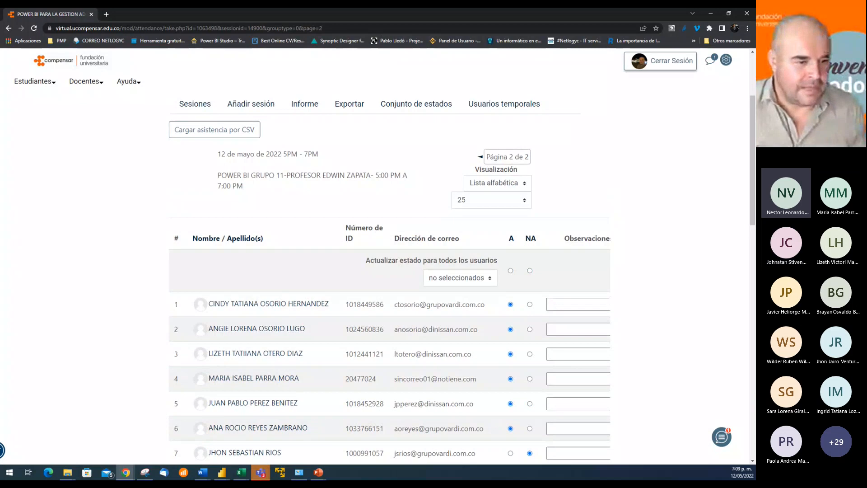